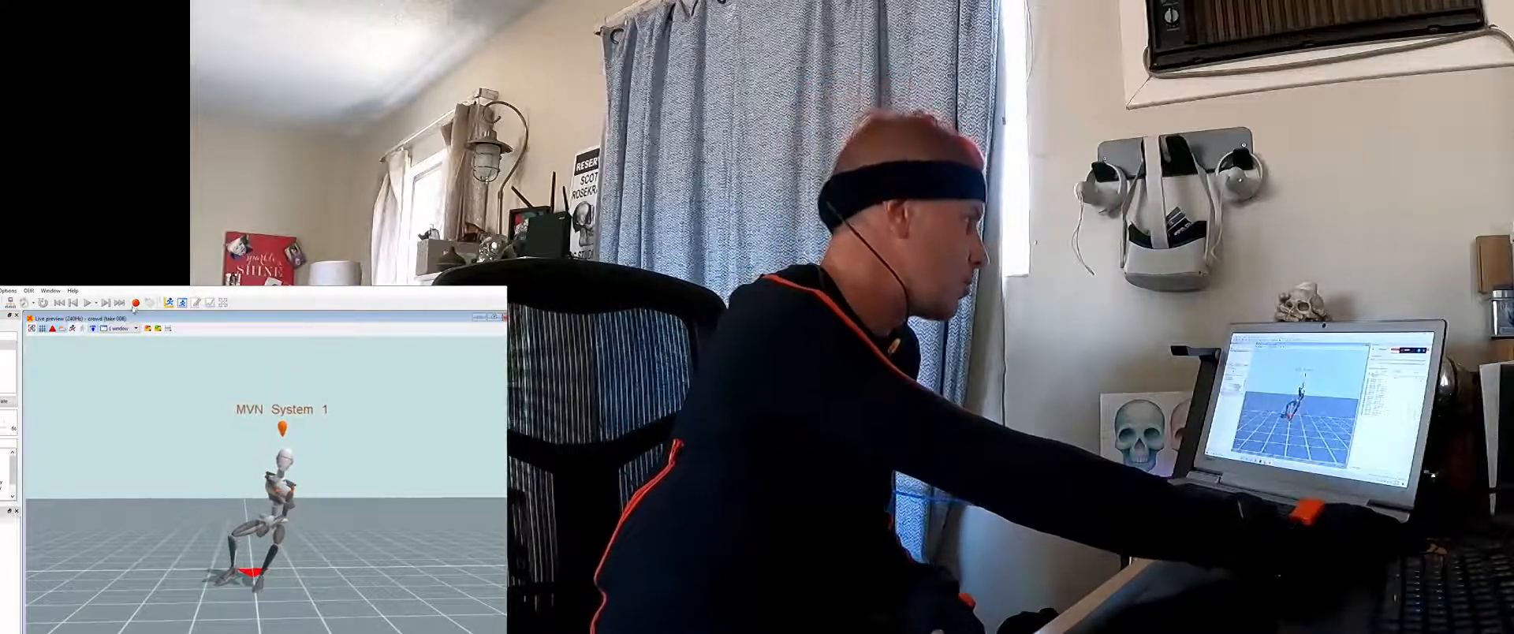
- Record the body motion in MVN and start recording the glove capture in Hand Engine
{"action": "left_click", "coordinate": [135, 306]}
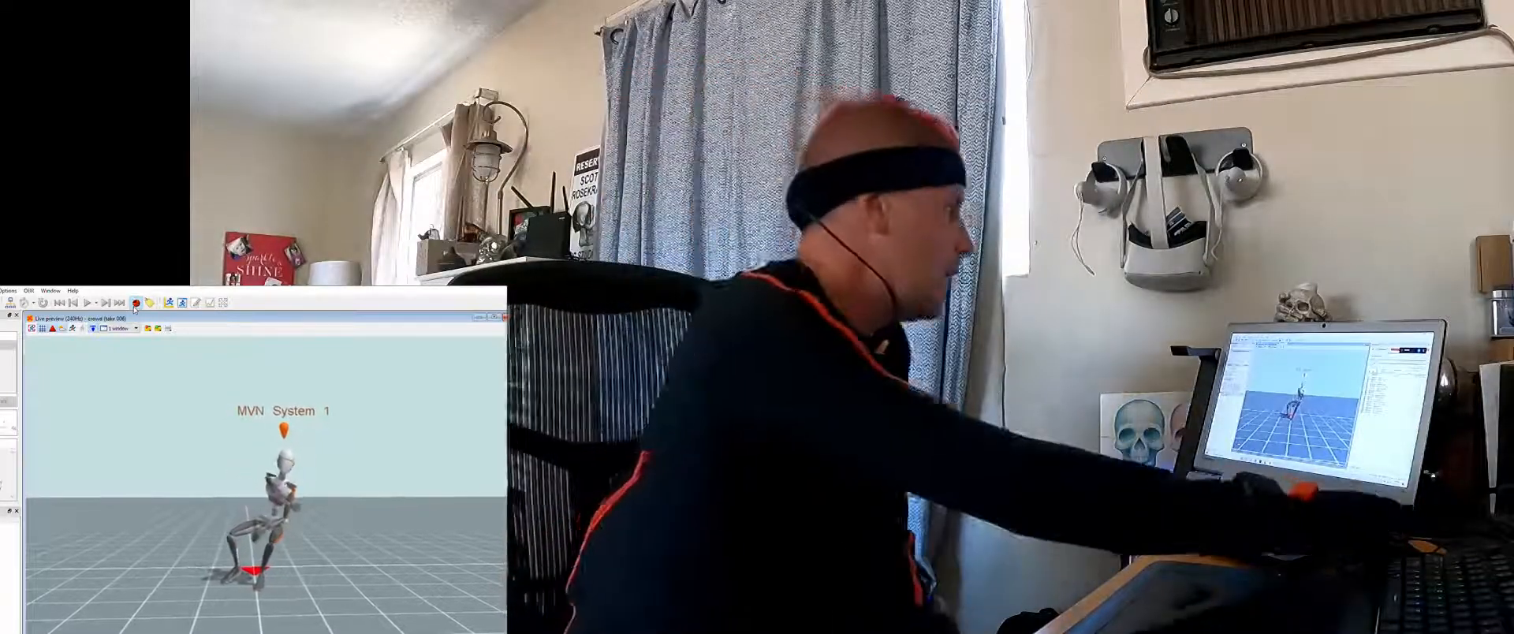
{"action": "left_click", "coordinate": [135, 304]}
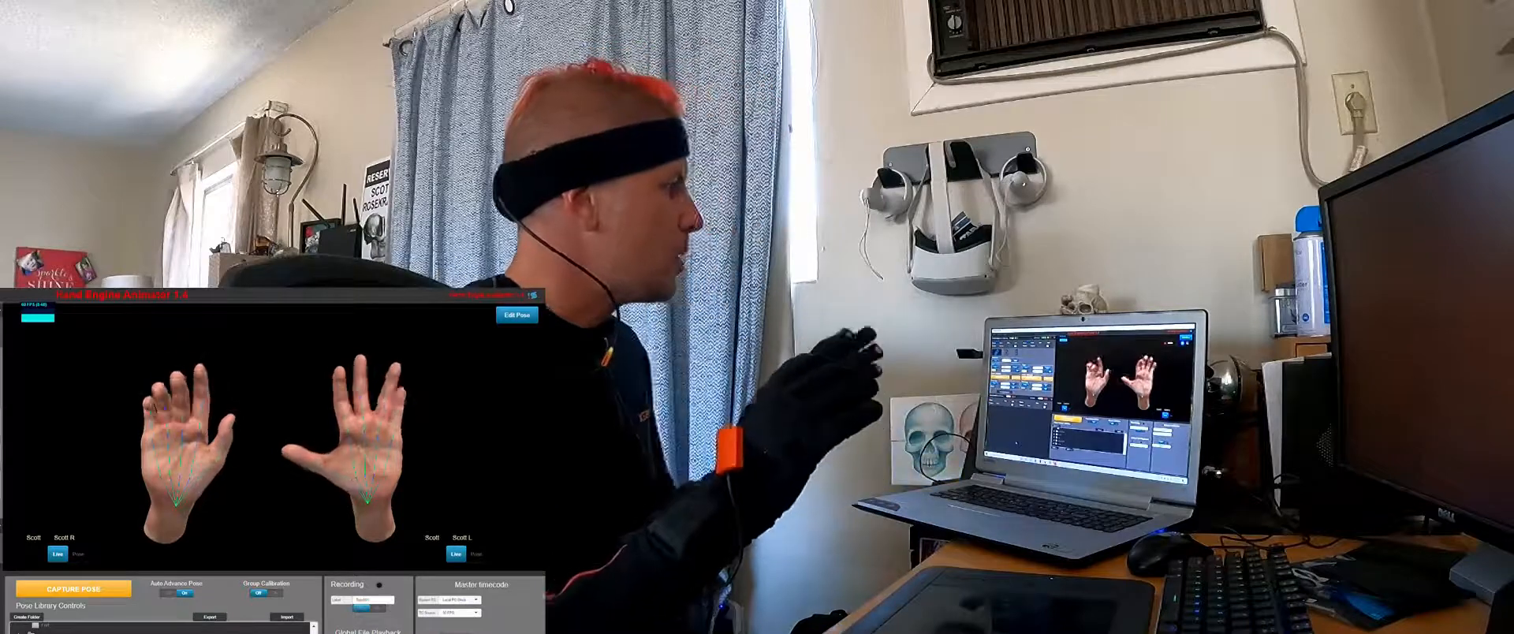
{"action": "left_click", "coordinate": [380, 608]}
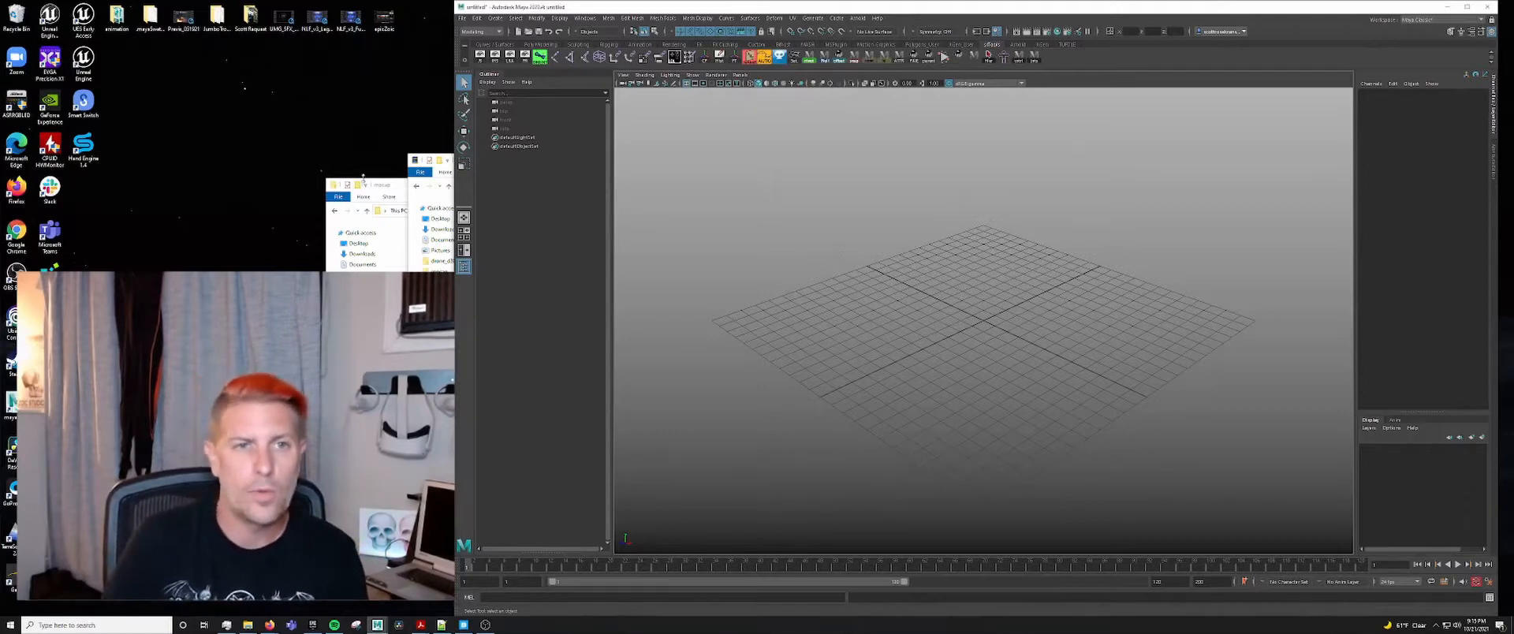
- Open the mocap subfolder in File Explorer and import the crowd-004 3D object into the empty Maya scene
{"action": "left_click", "coordinate": [396, 190]}
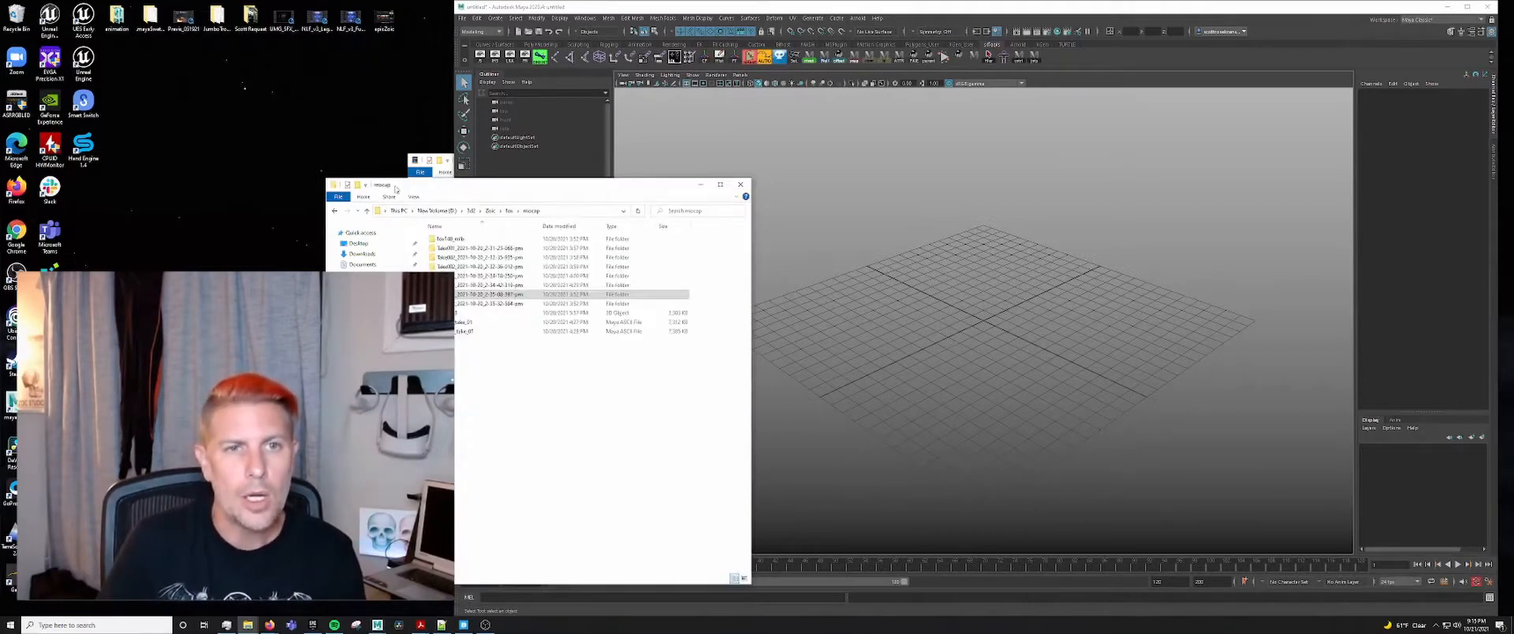
{"action": "double_click", "coordinate": [465, 238]}
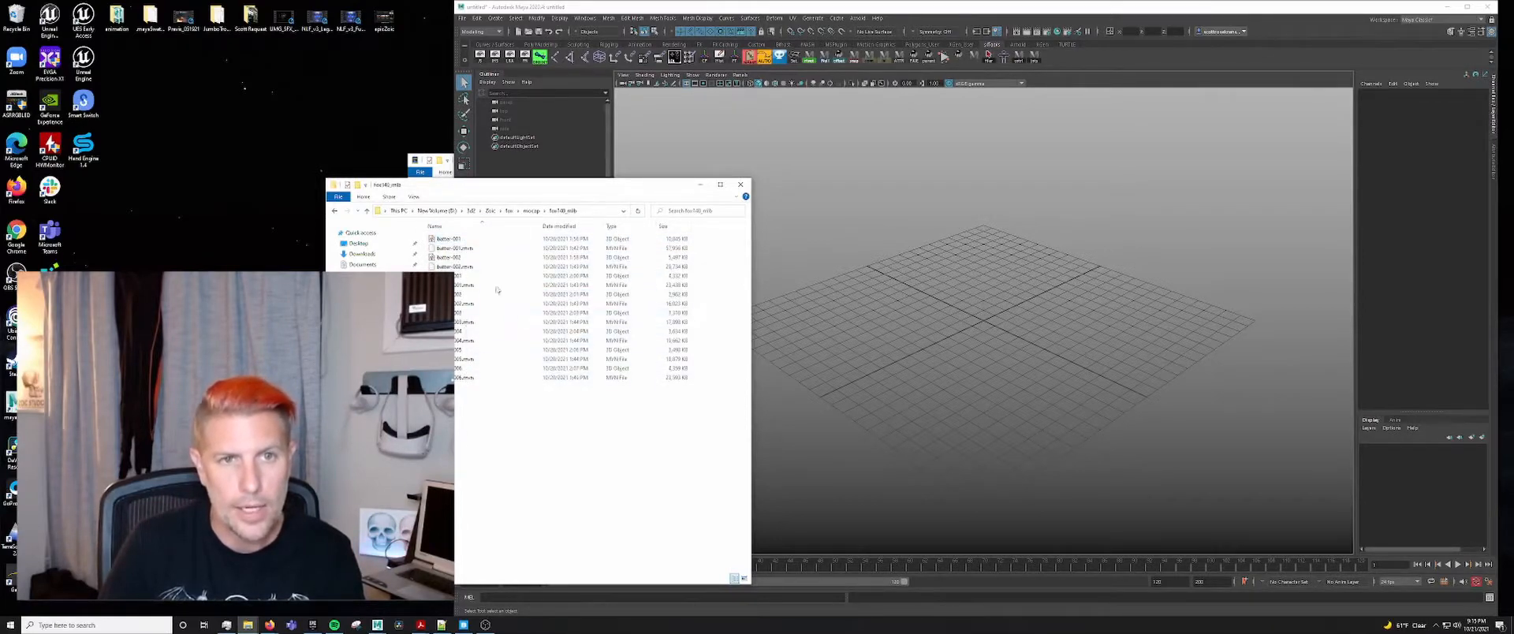
{"action": "left_click_drag", "start_coordinate": [521, 196], "coordinate": [560, 98]}
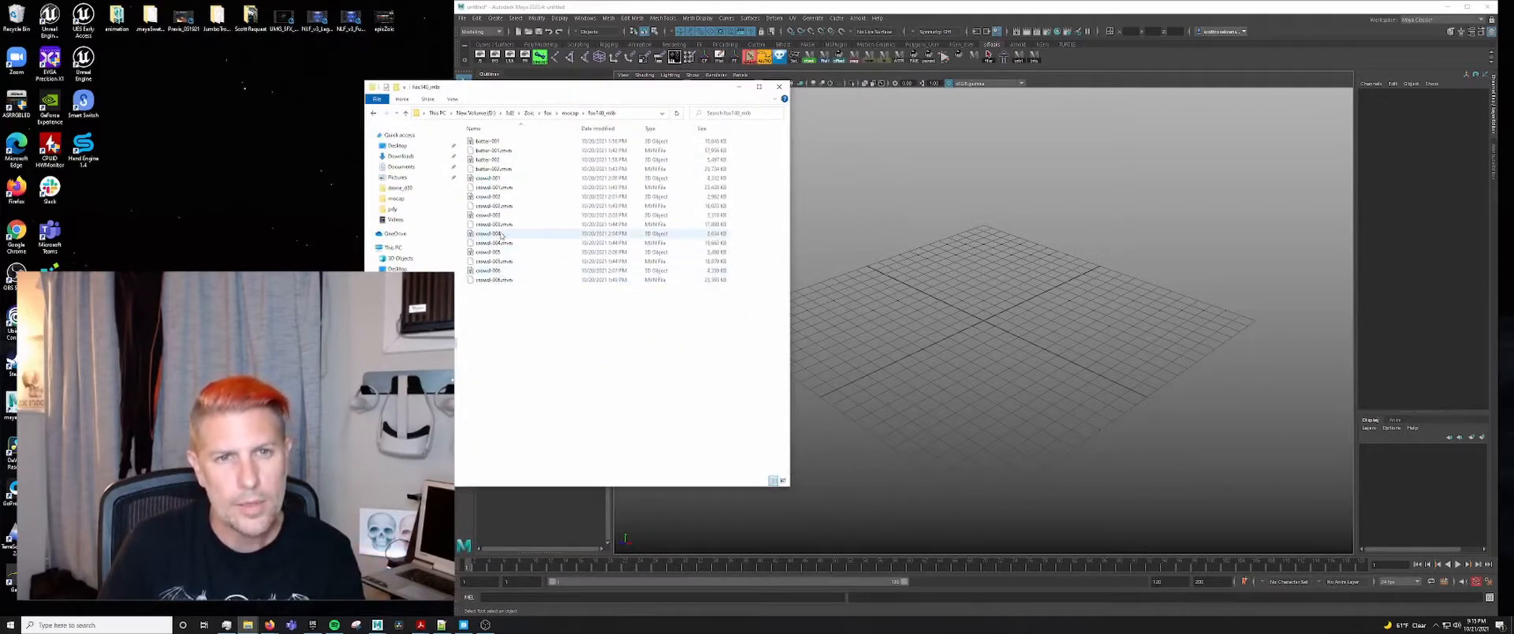
{"action": "left_click_drag", "start_coordinate": [489, 234], "coordinate": [860, 265]}
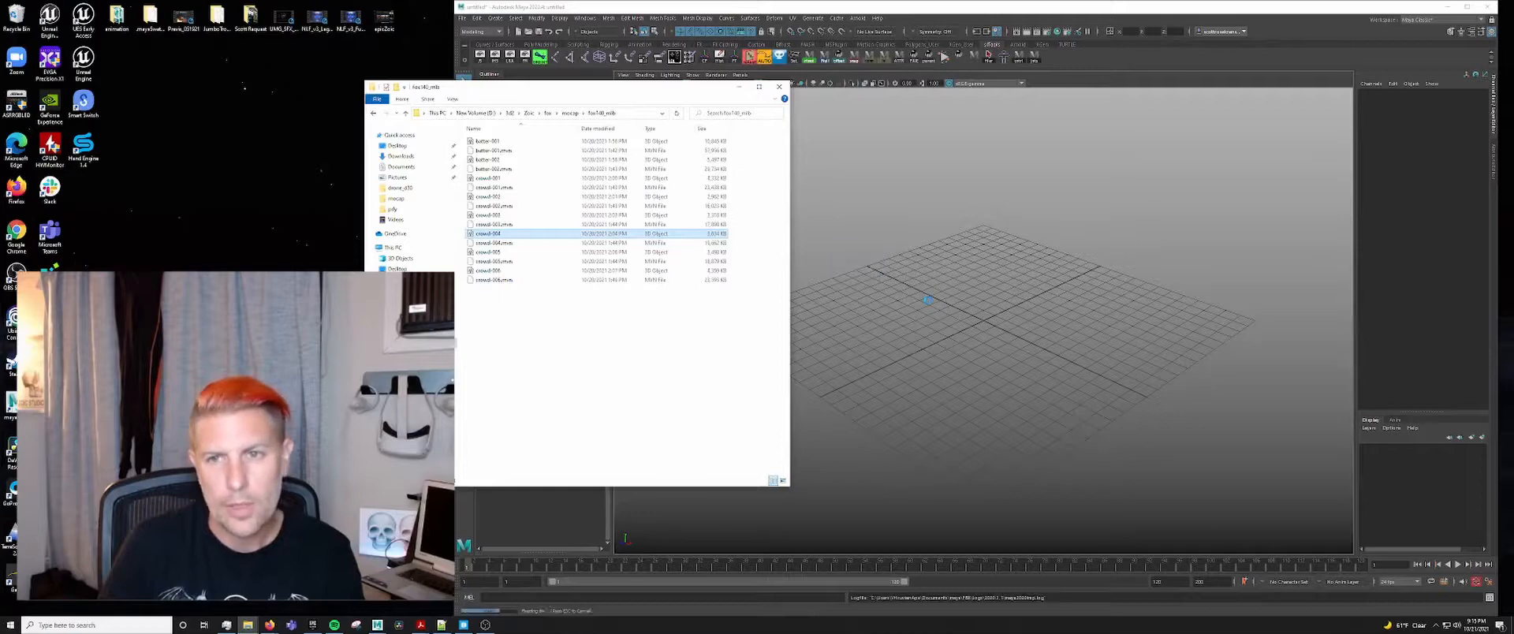
- Examine the imported crowd-004 skeleton in full and play back its animation from the start
{"action": "left_click_drag", "start_coordinate": [714, 88], "coordinate": [442, 107]}
{"action": "left_click", "coordinate": [892, 292]}
{"action": "scroll", "coordinate": [885, 322], "scroll_direction": "down", "scroll_amount": 12}
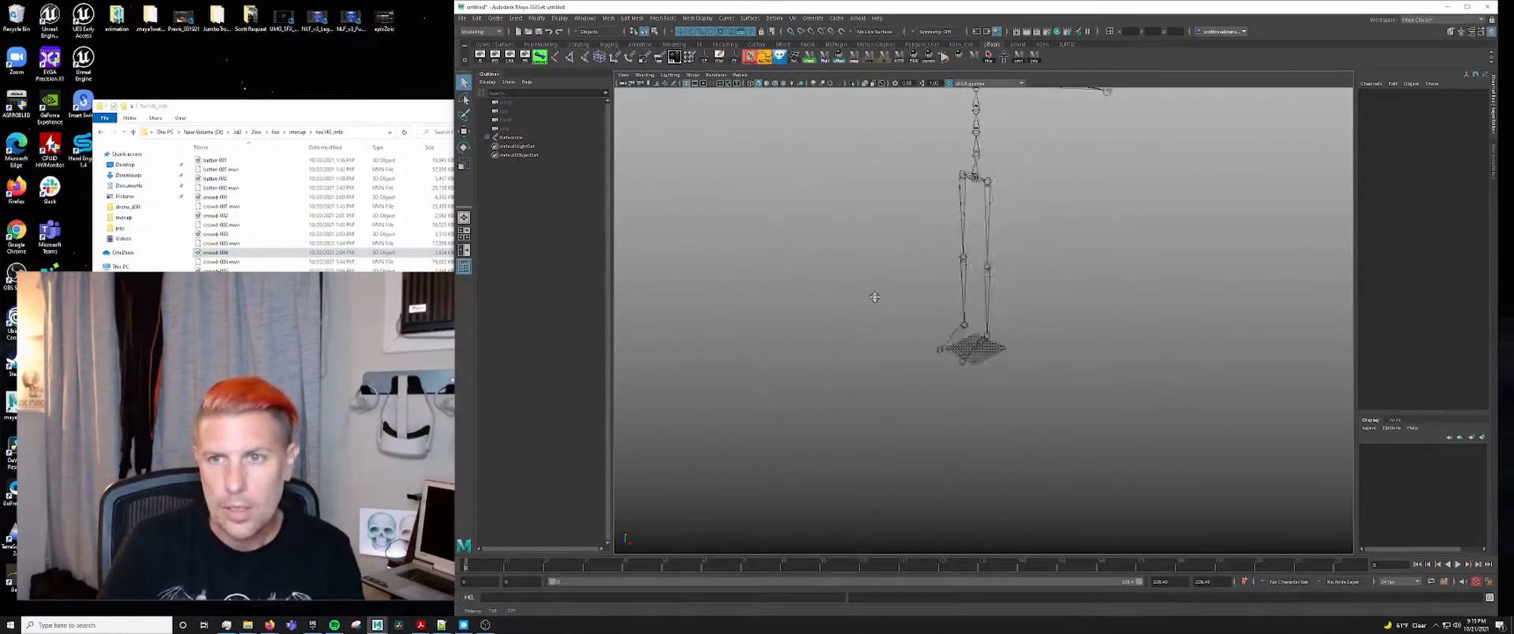
{"action": "middle_click_drag", "start_coordinate": [829, 229], "coordinate": [859, 422], "text": "alt"}
{"action": "key", "text": "alt+v"}
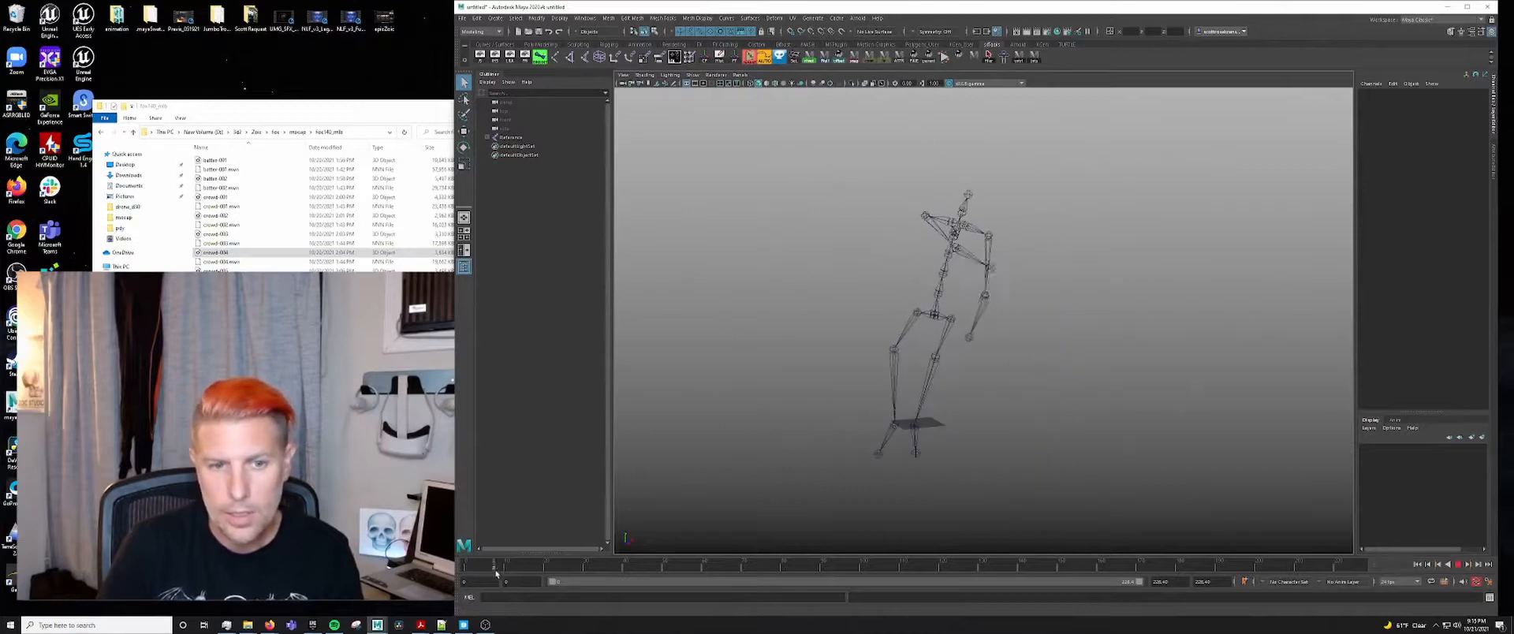
{"action": "key", "text": "Escape"}
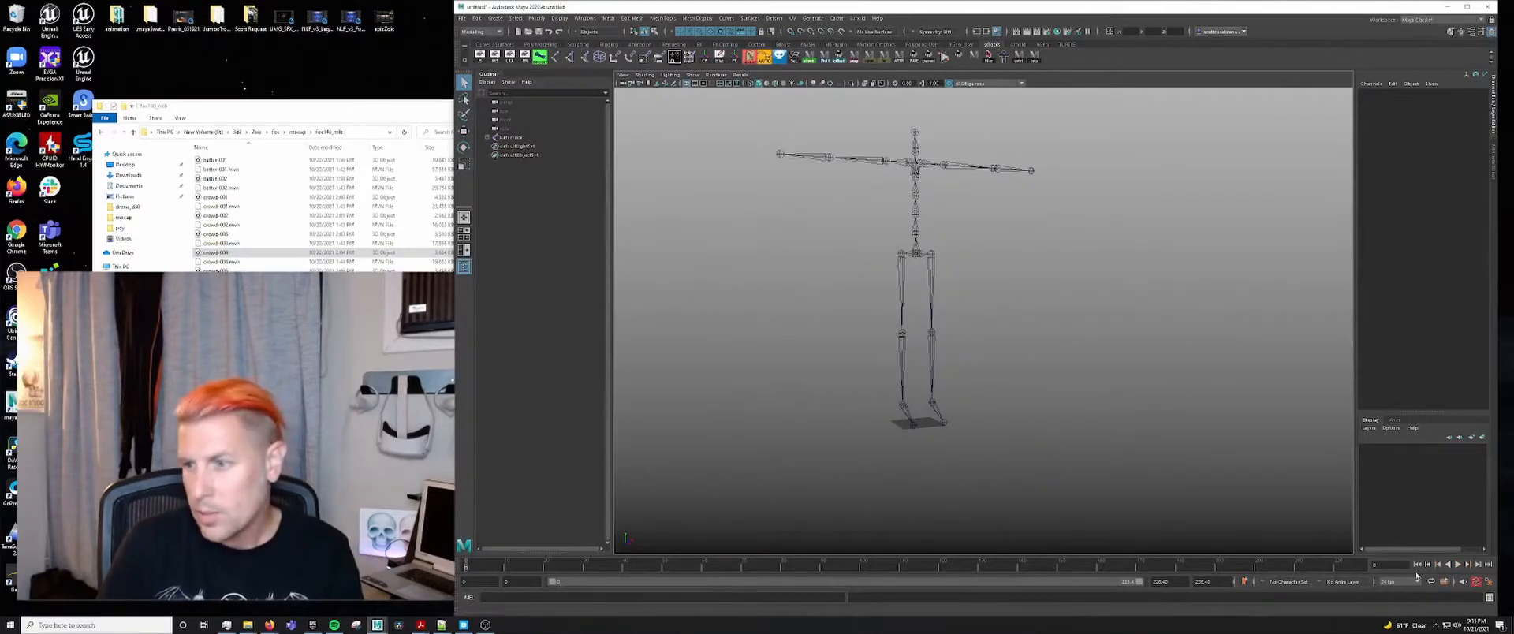
{"action": "left_click", "coordinate": [1457, 564]}
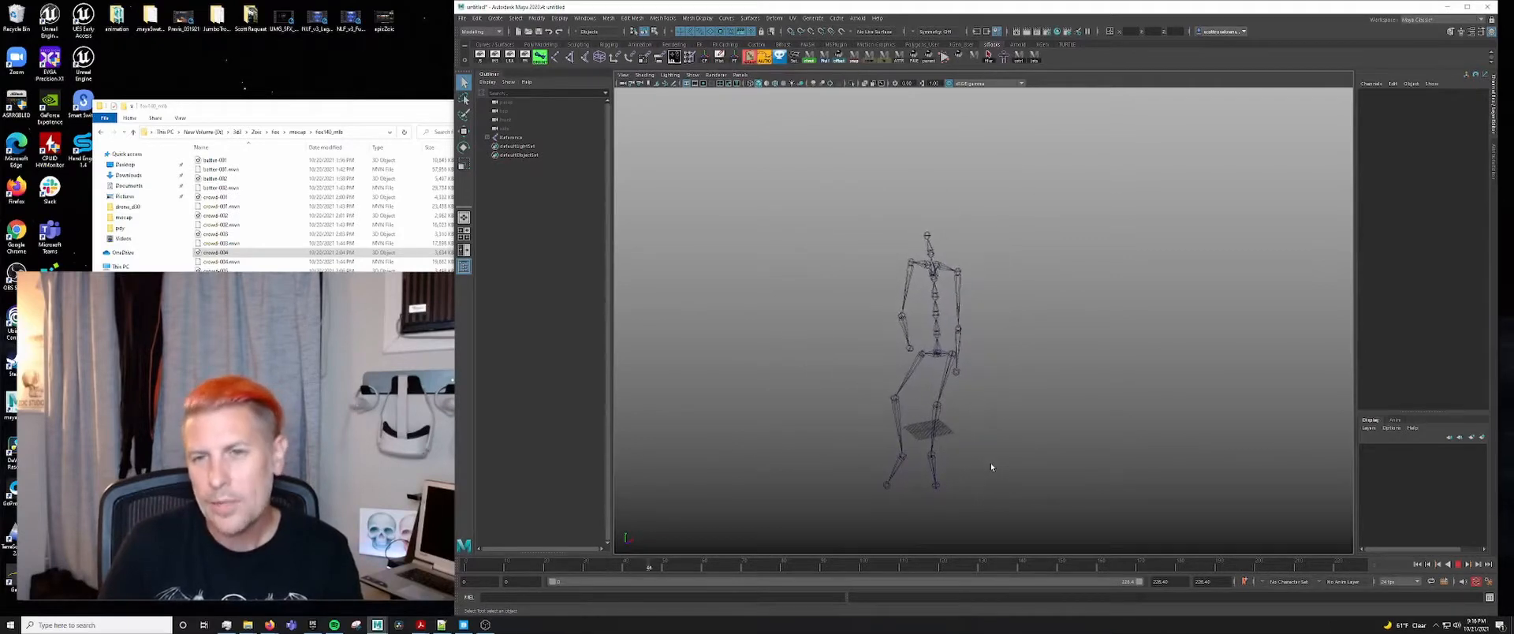
{"action": "left_click", "coordinate": [1458, 565]}
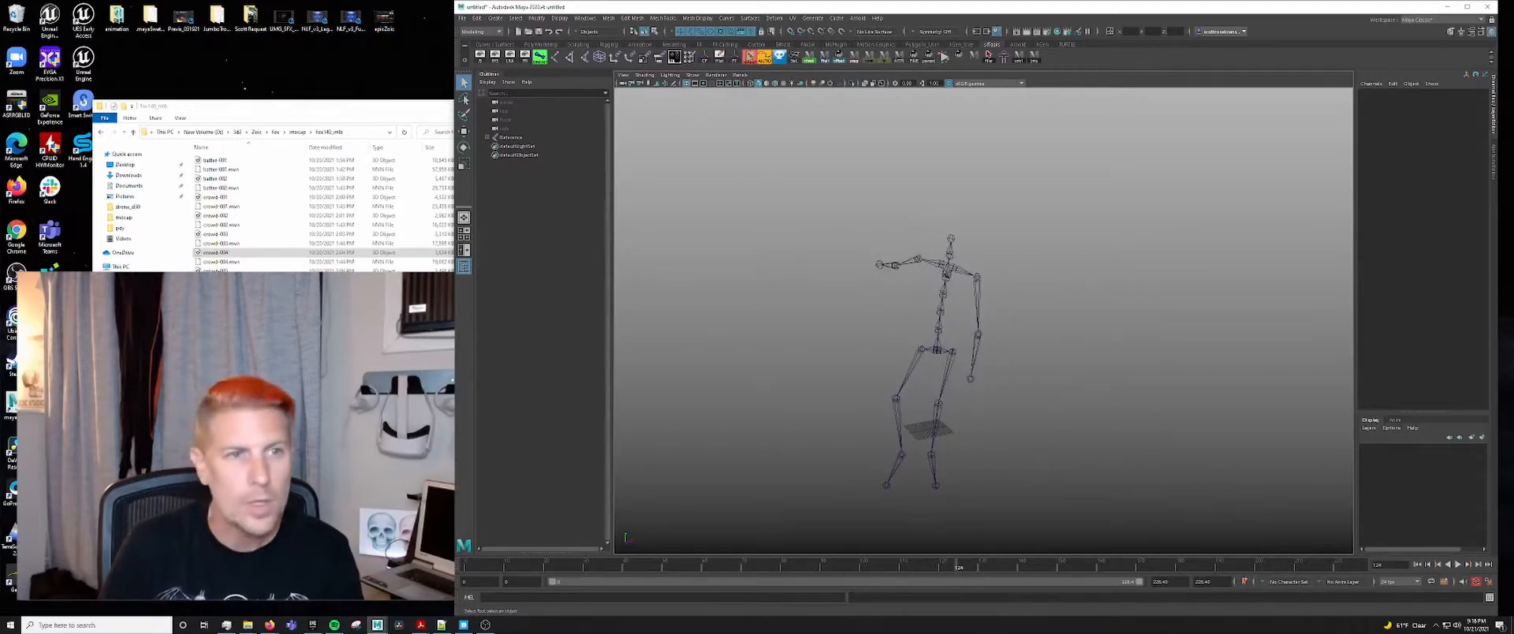
- Import the crowd-005 3D object into the scene and play back its animation
{"action": "left_click_drag", "start_coordinate": [260, 272], "coordinate": [738, 313]}
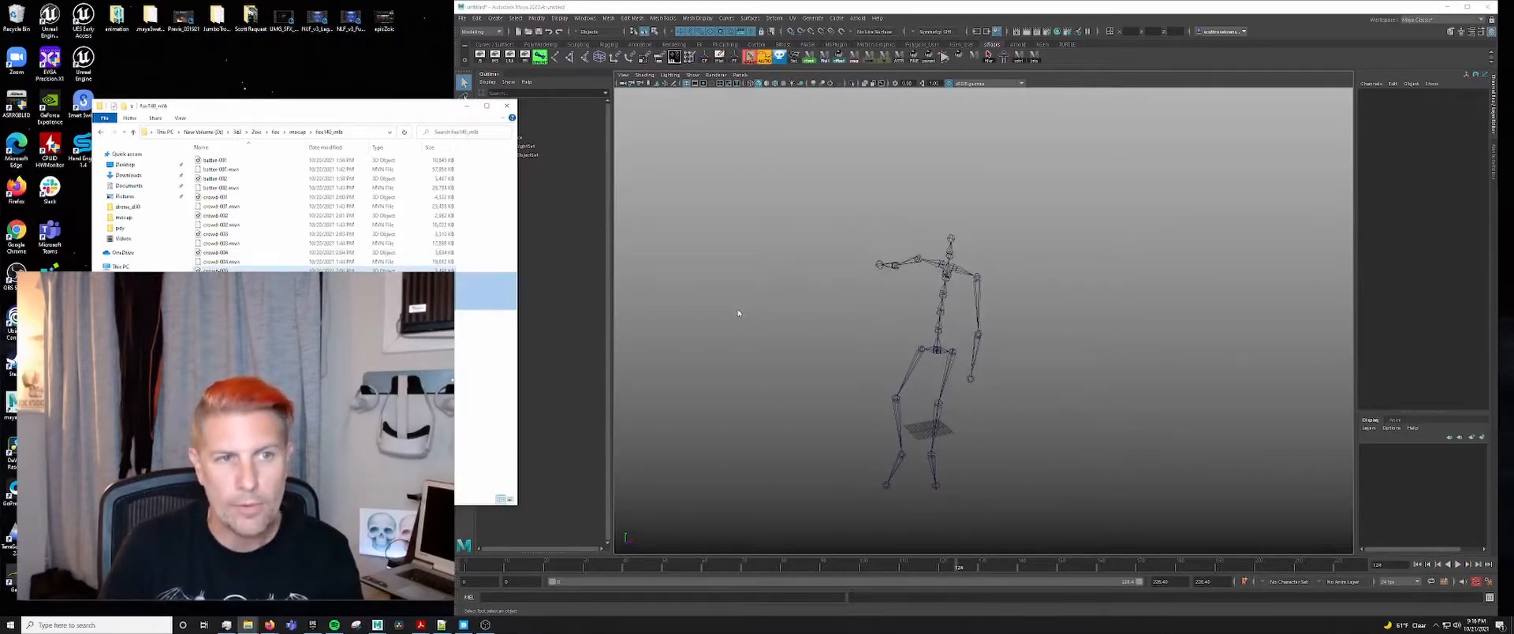
{"action": "left_click_drag", "start_coordinate": [218, 272], "coordinate": [747, 308]}
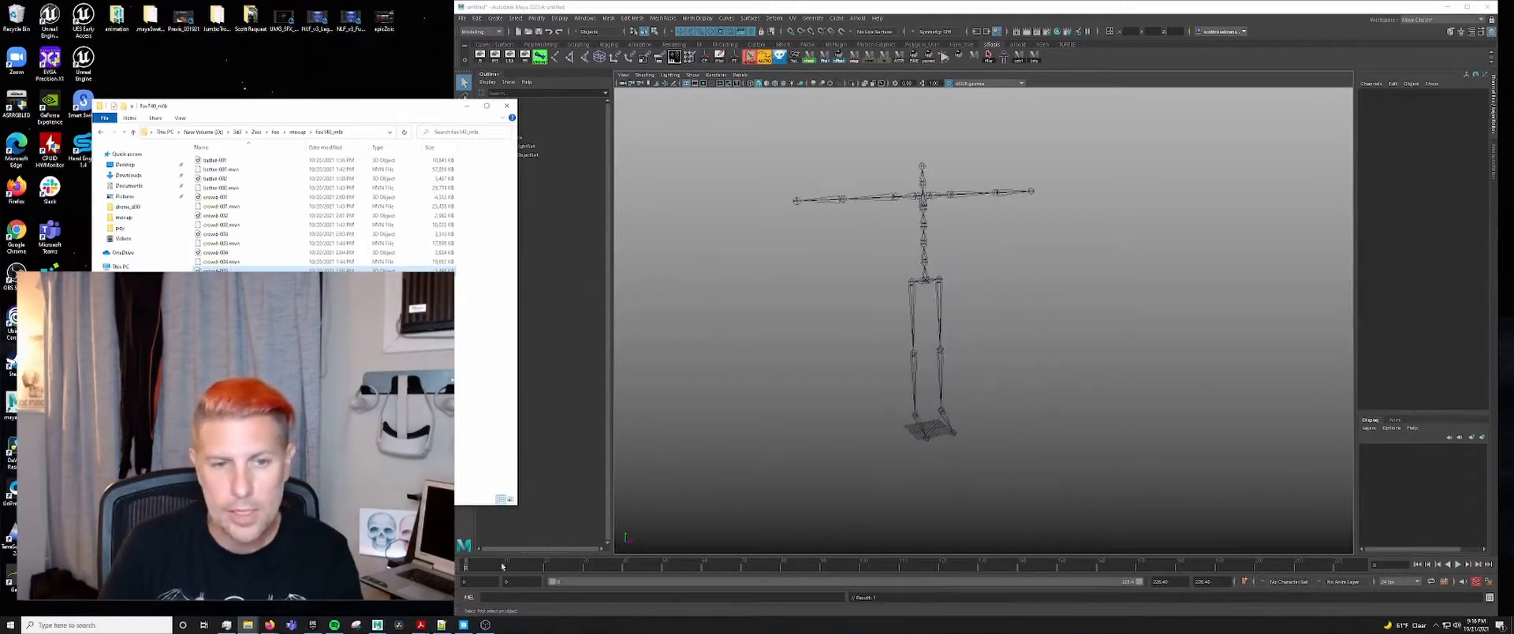
{"action": "left_click", "coordinate": [1457, 564]}
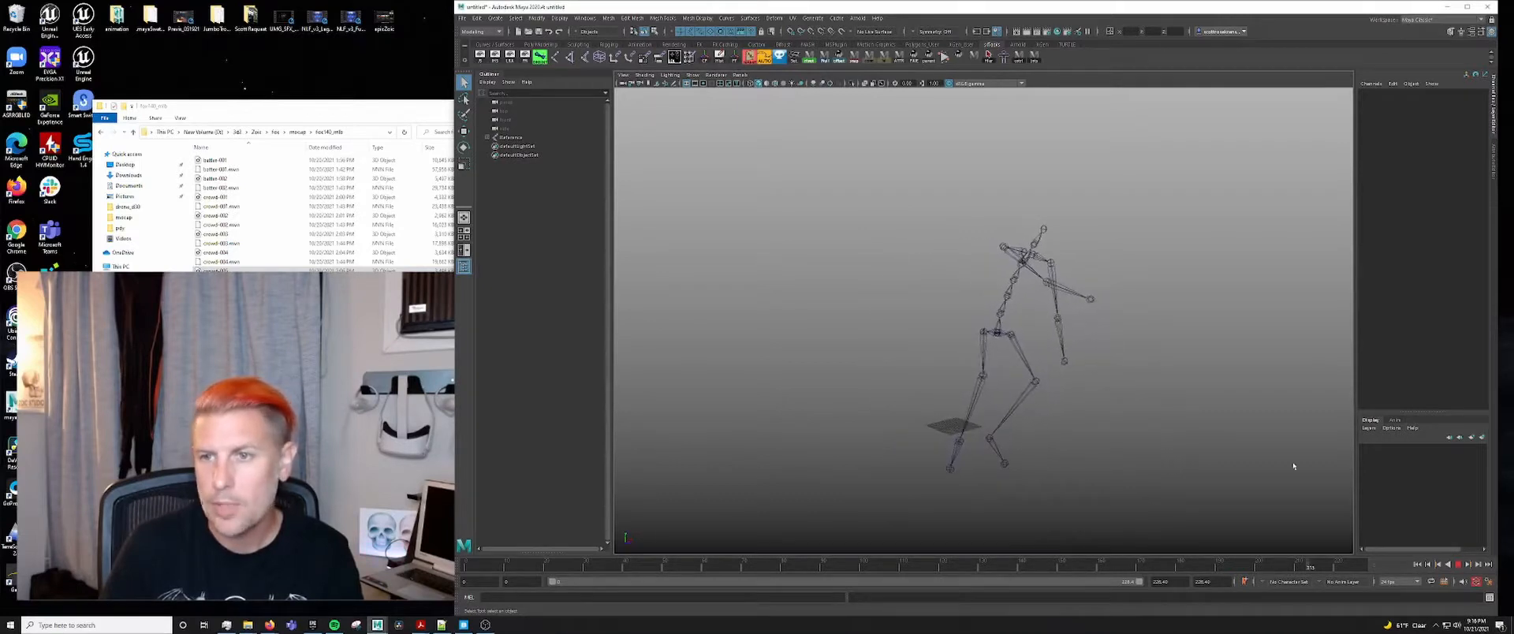
{"action": "left_click", "coordinate": [1459, 565]}
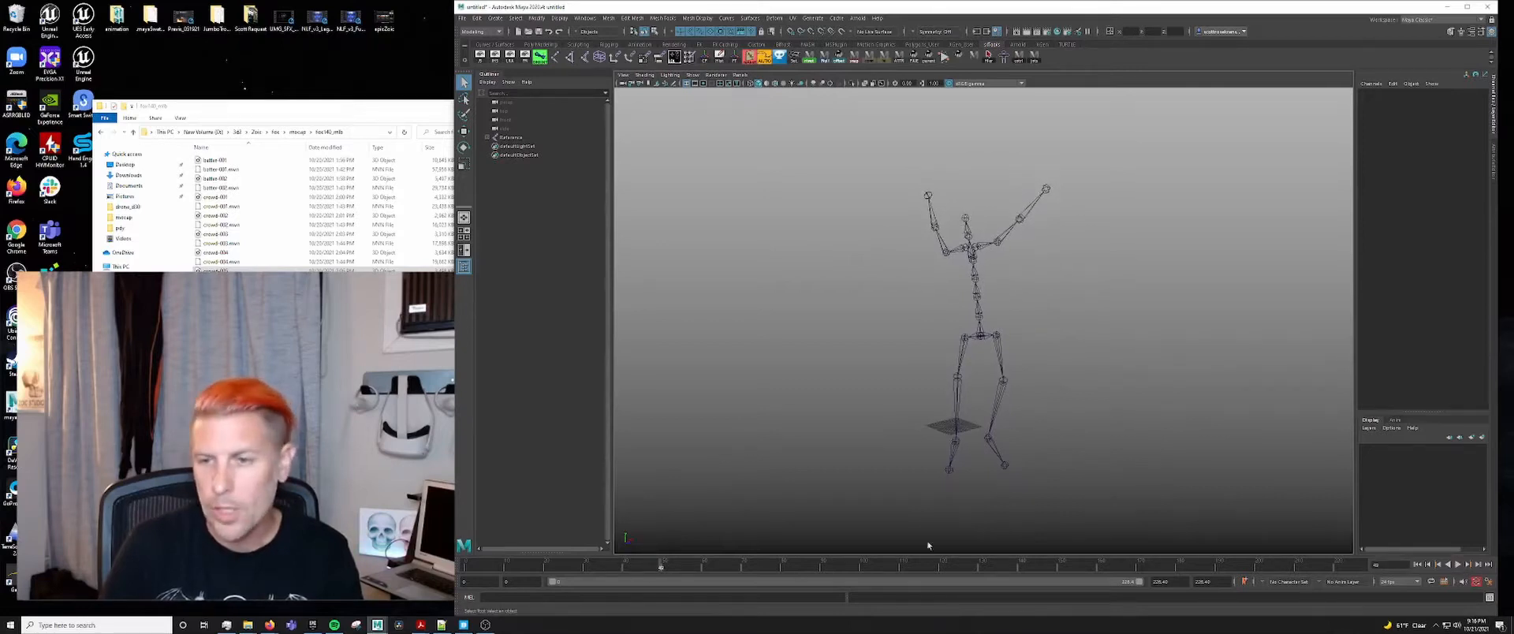
- Select all joints of the imported skeleton, ending with the head joint
{"action": "left_click", "coordinate": [976, 341]}
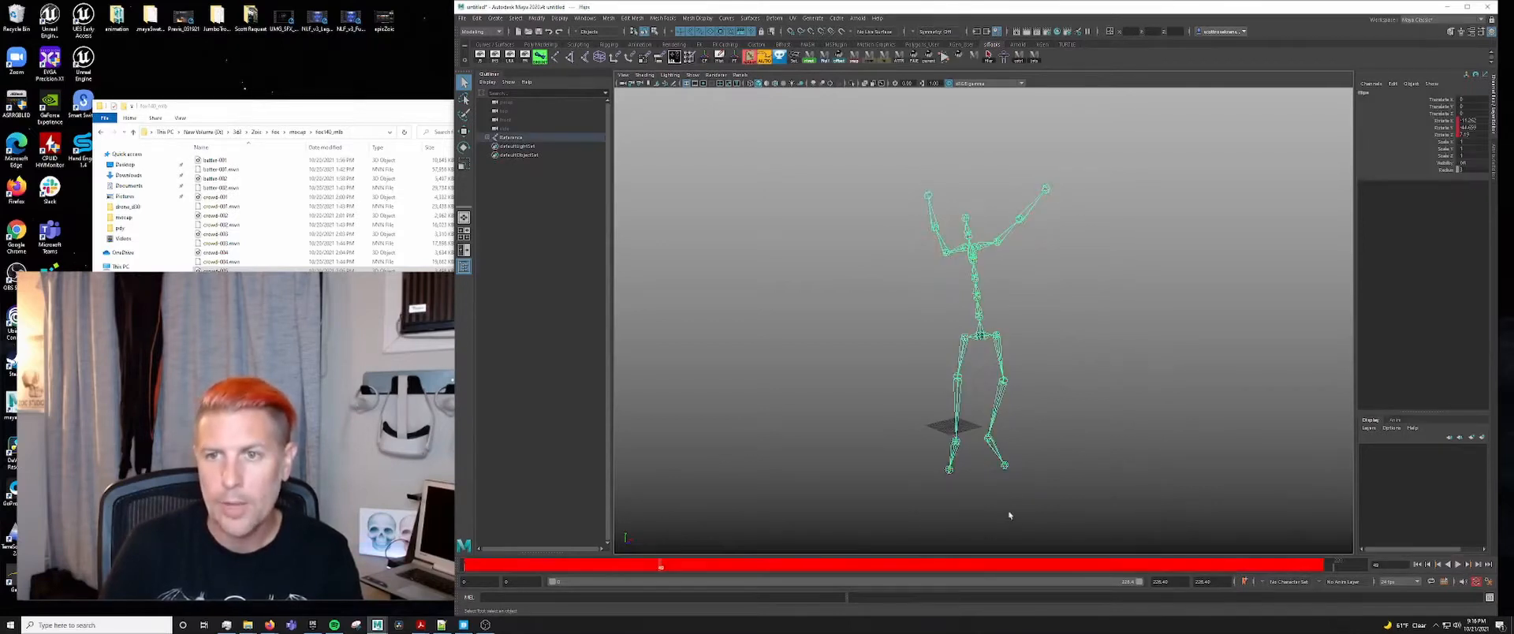
{"action": "left_click", "coordinate": [586, 139]}
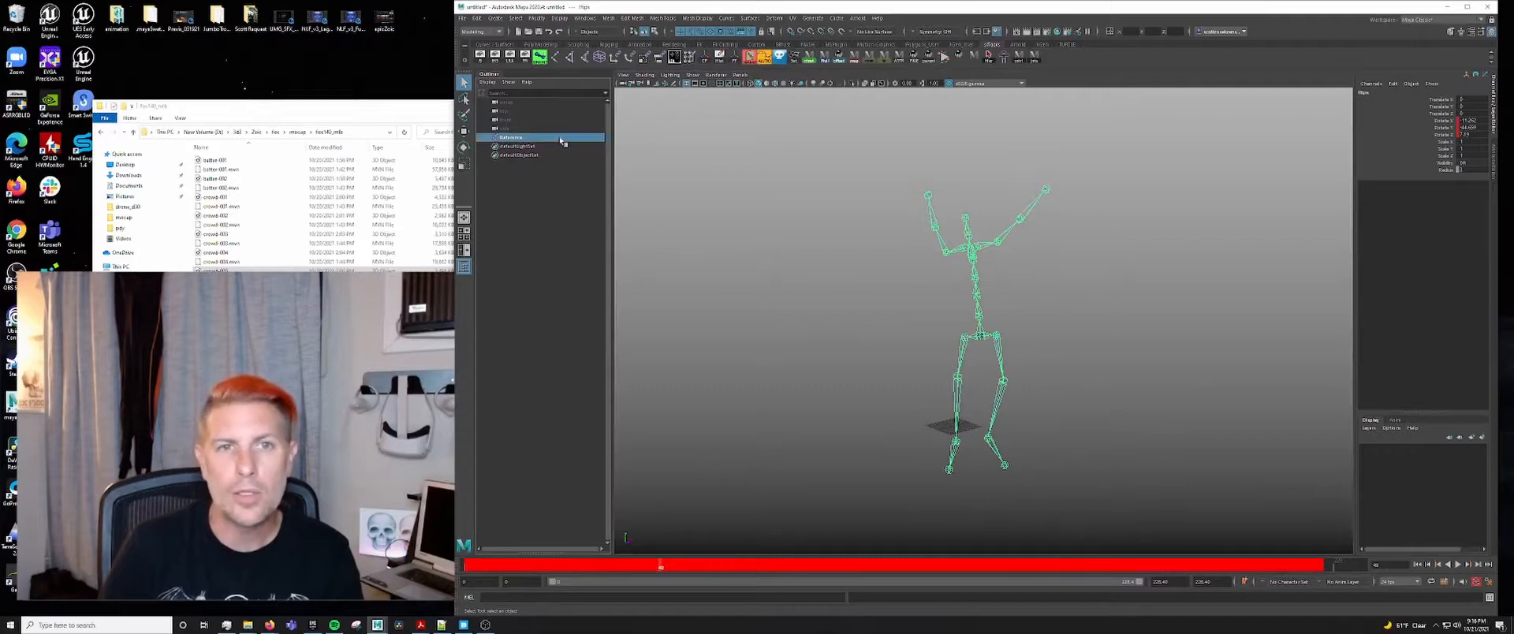
{"action": "left_click", "coordinate": [965, 216]}
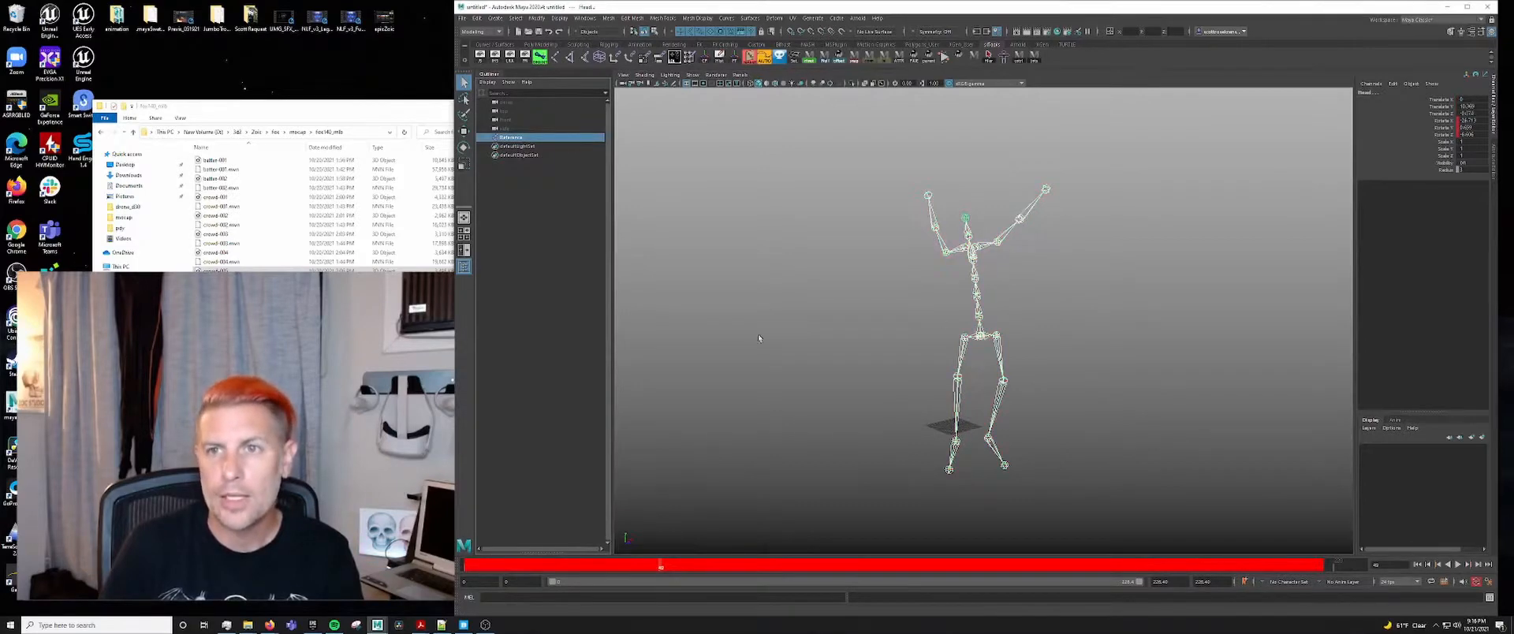
- Return to the first frame and review the selected skeleton's motion from the T-pose onward
{"action": "left_click_drag", "start_coordinate": [500, 567], "coordinate": [470, 569]}
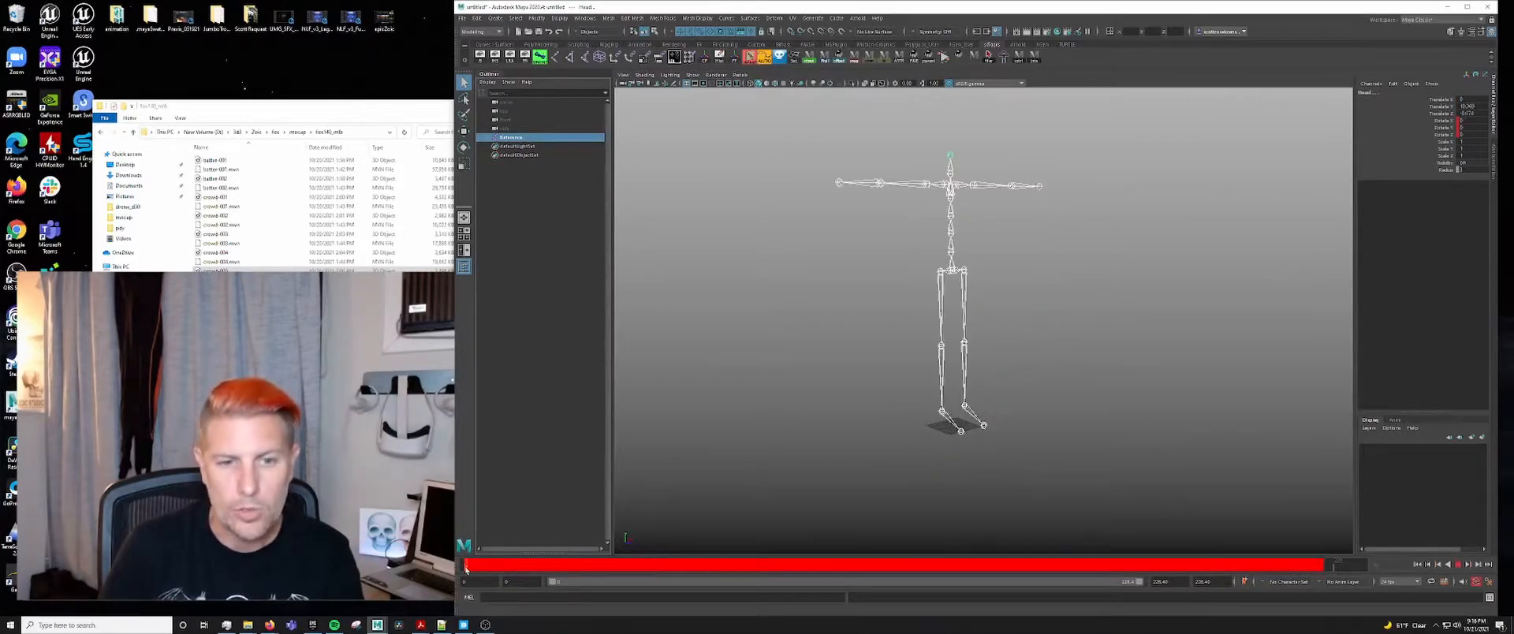
{"action": "key", "text": "alt+v"}
{"action": "left_click", "coordinate": [466, 569]}
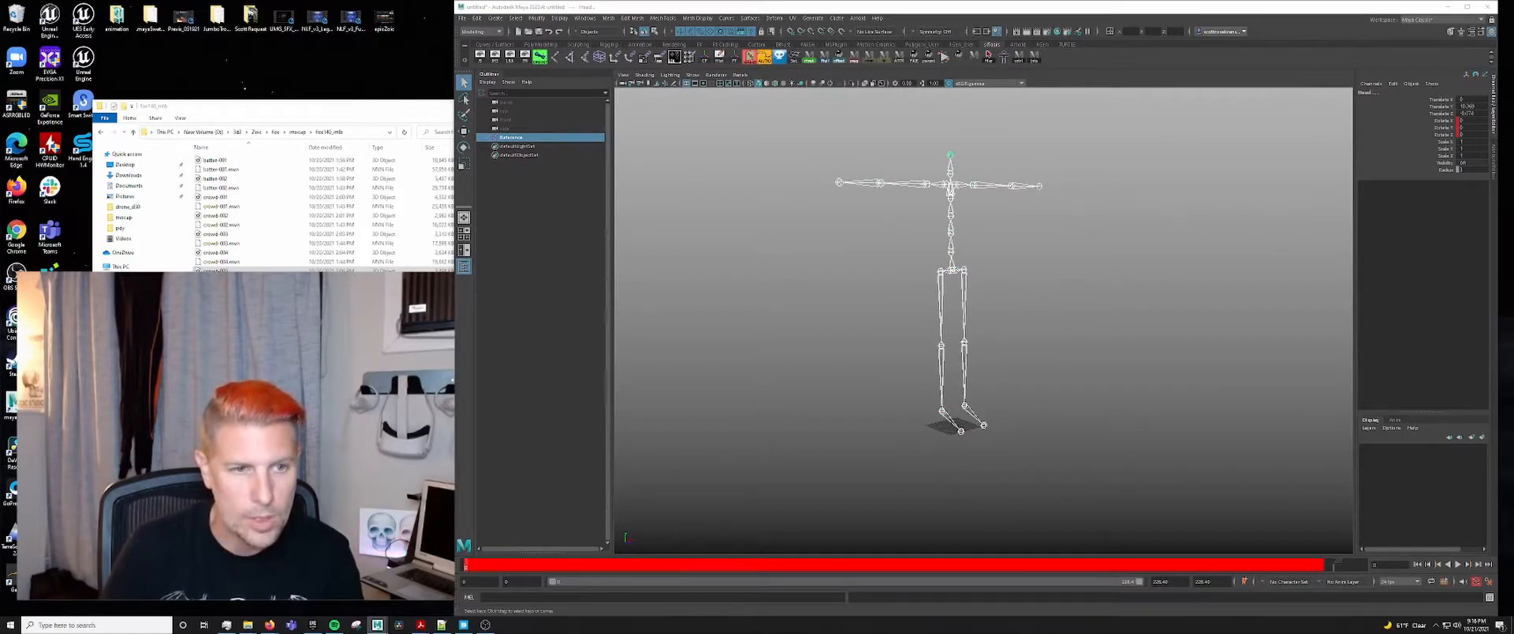
{"action": "right_click", "coordinate": [466, 573]}
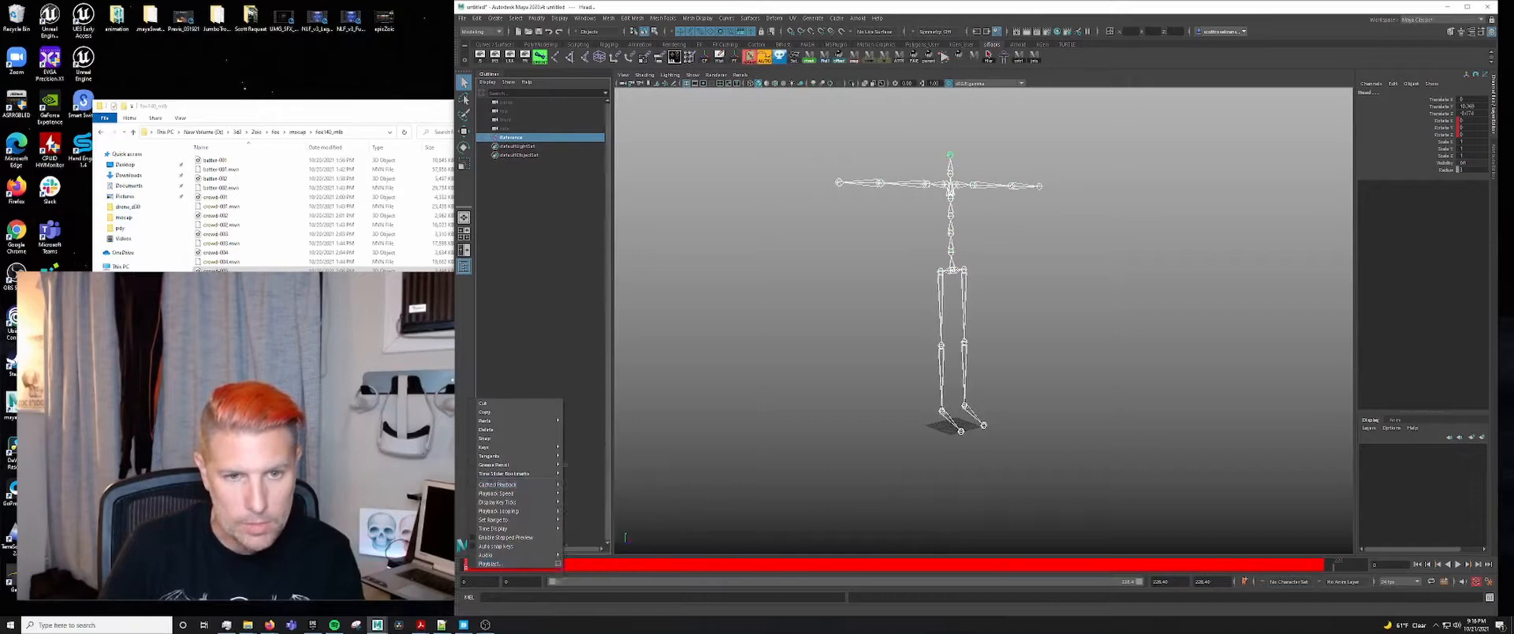
{"action": "left_click", "coordinate": [467, 571]}
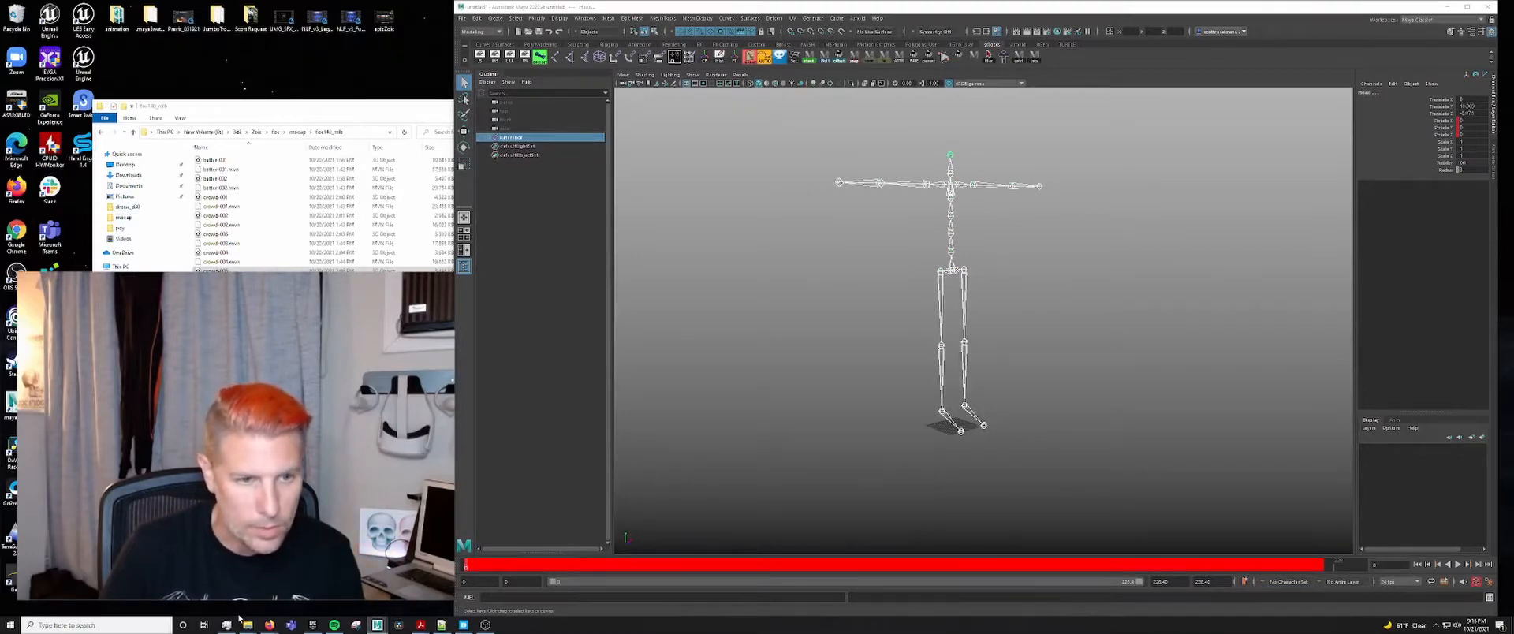
{"action": "key", "text": "w"}
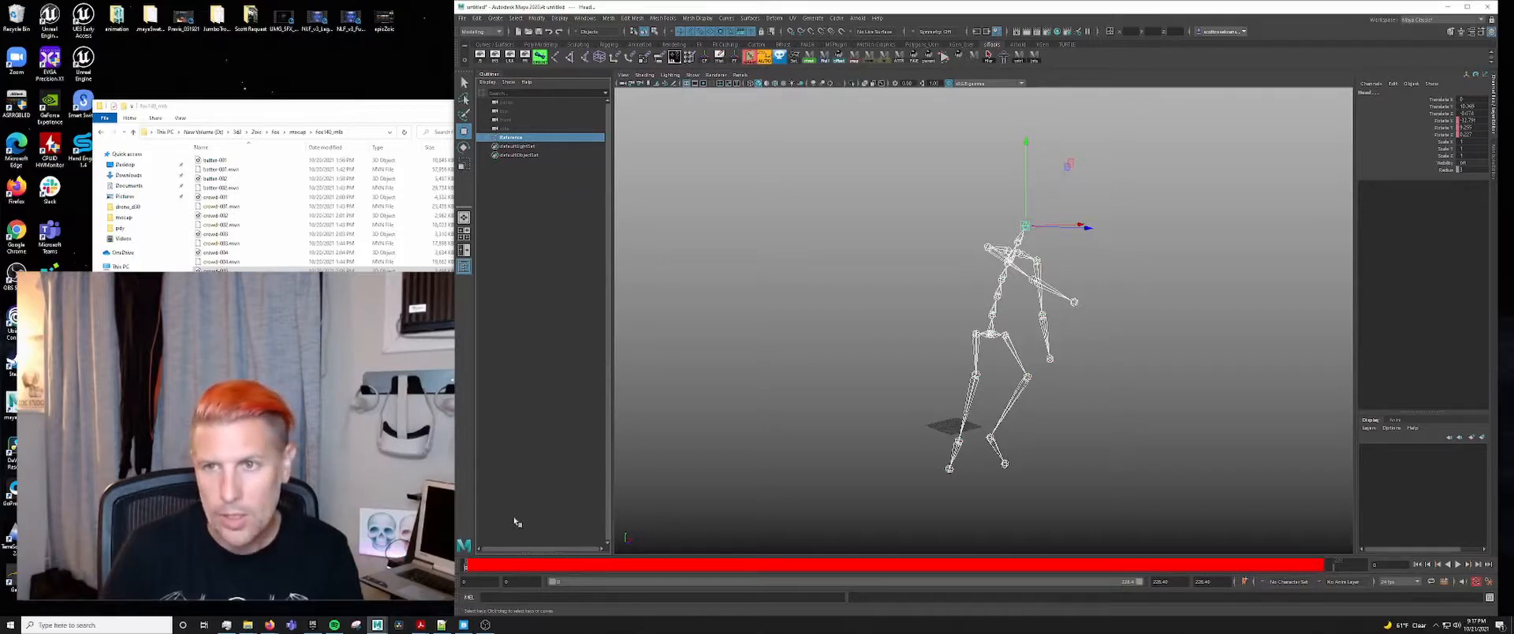
- Find the start of the usable motion at frame 21 and delete all joint keyframes before it
{"action": "key", "text": "alt+v"}
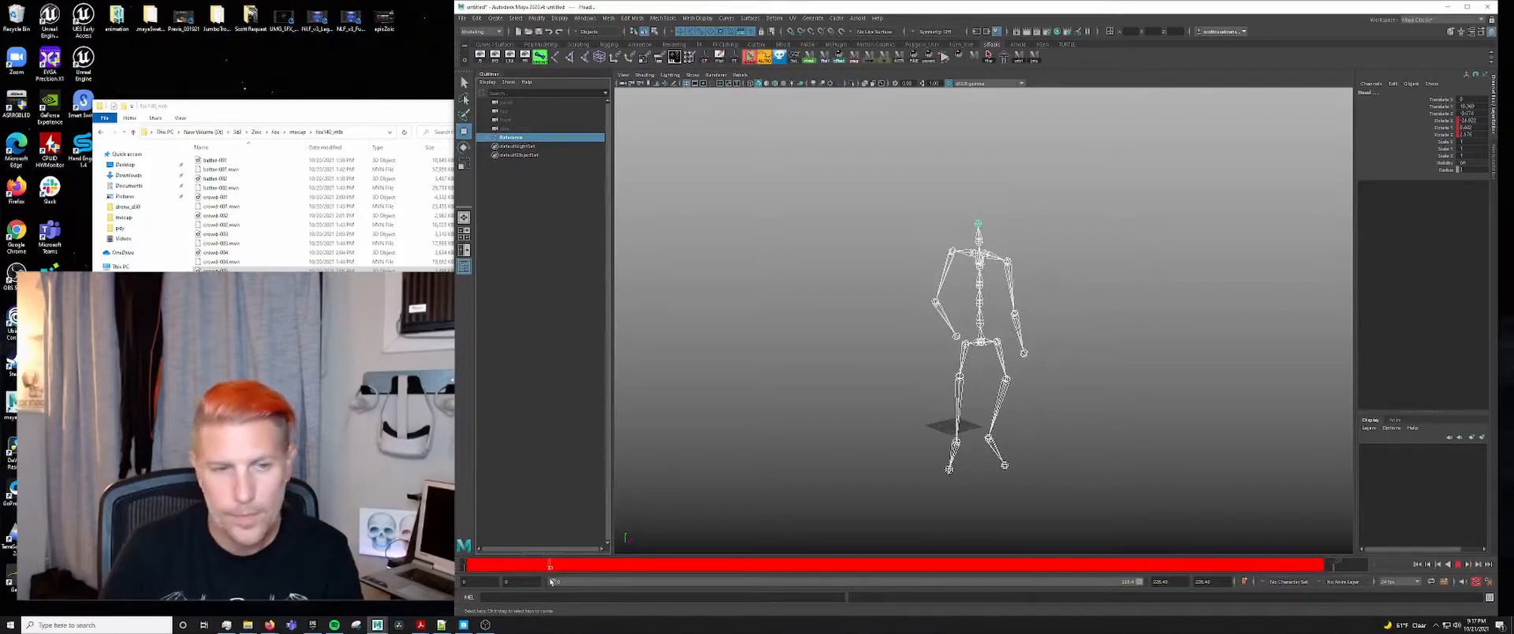
{"action": "key", "text": "alt+v"}
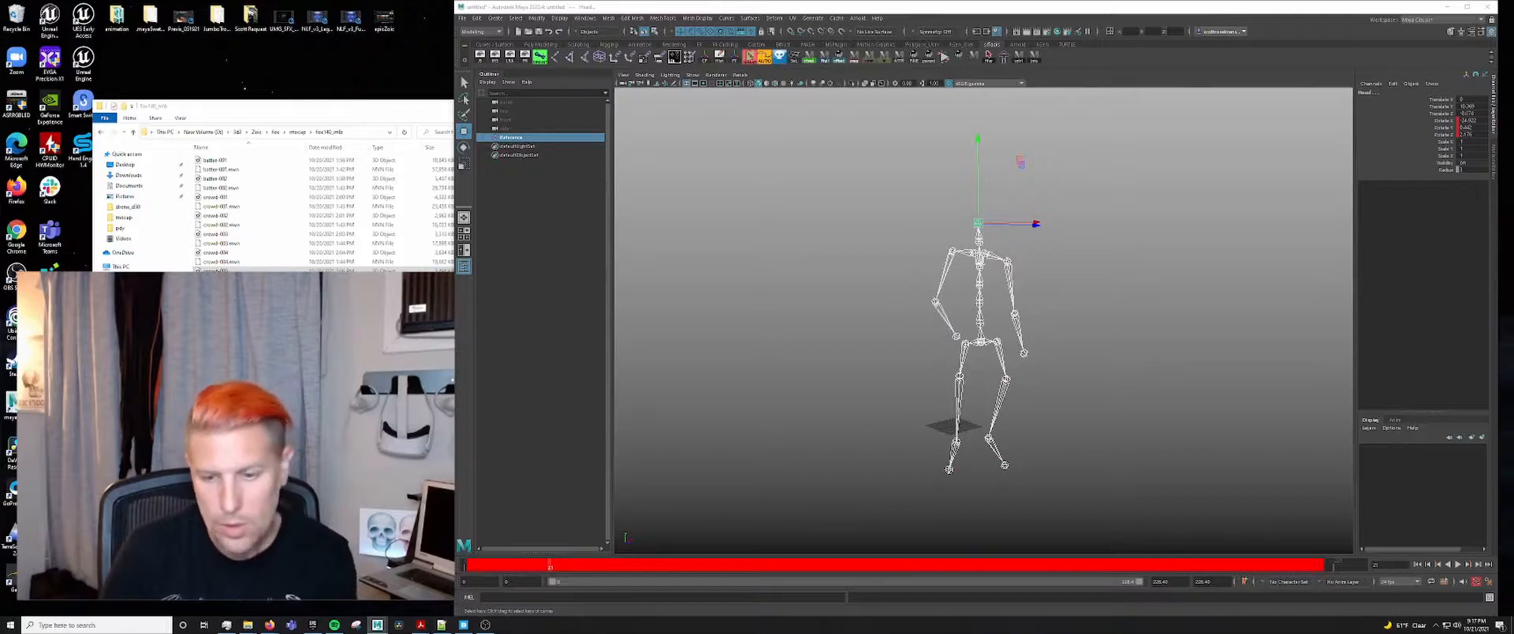
{"action": "key", "text": "Delete"}
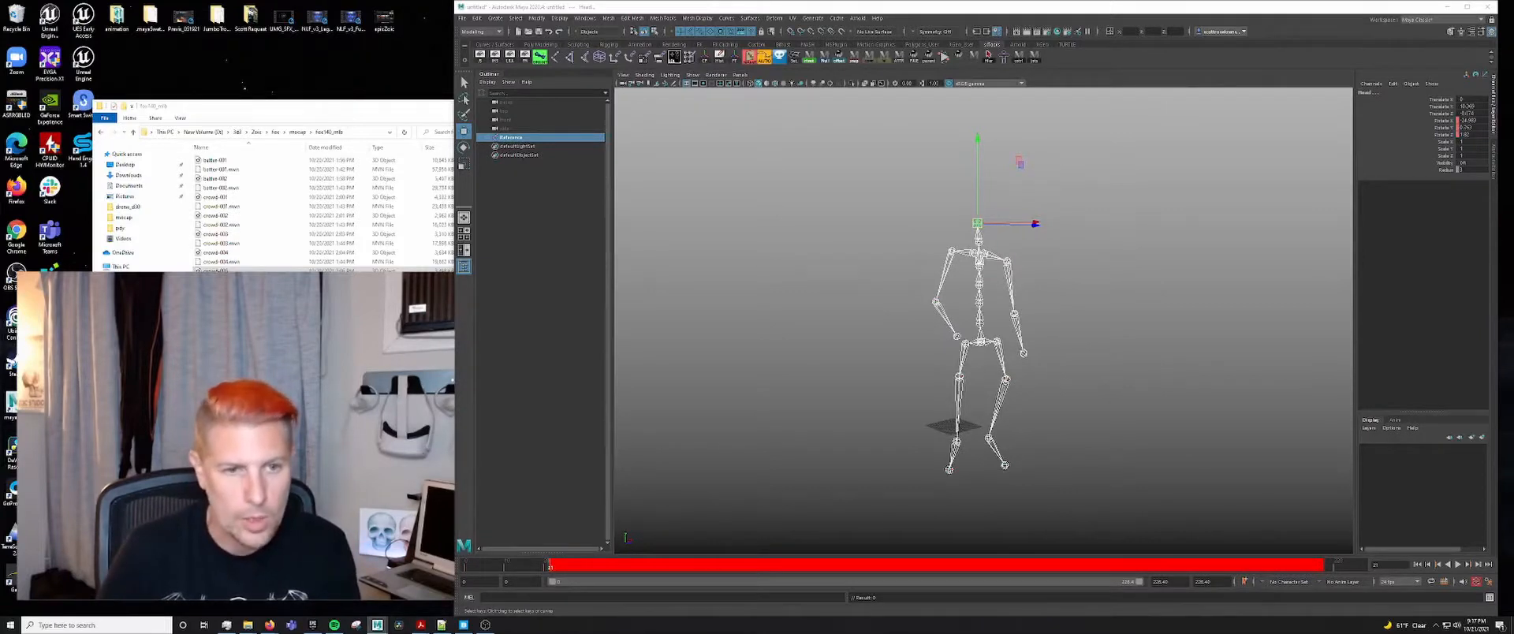
- Find the end of the usable motion near frame 180 and delete all joint keyframes after it
{"action": "mouse_move", "coordinate": [551, 565]}
{"action": "left_mouse_down"}
{"action": "mouse_move", "coordinate": [1250, 566]}
{"action": "mouse_move", "coordinate": [1143, 566]}
{"action": "left_mouse_up"}
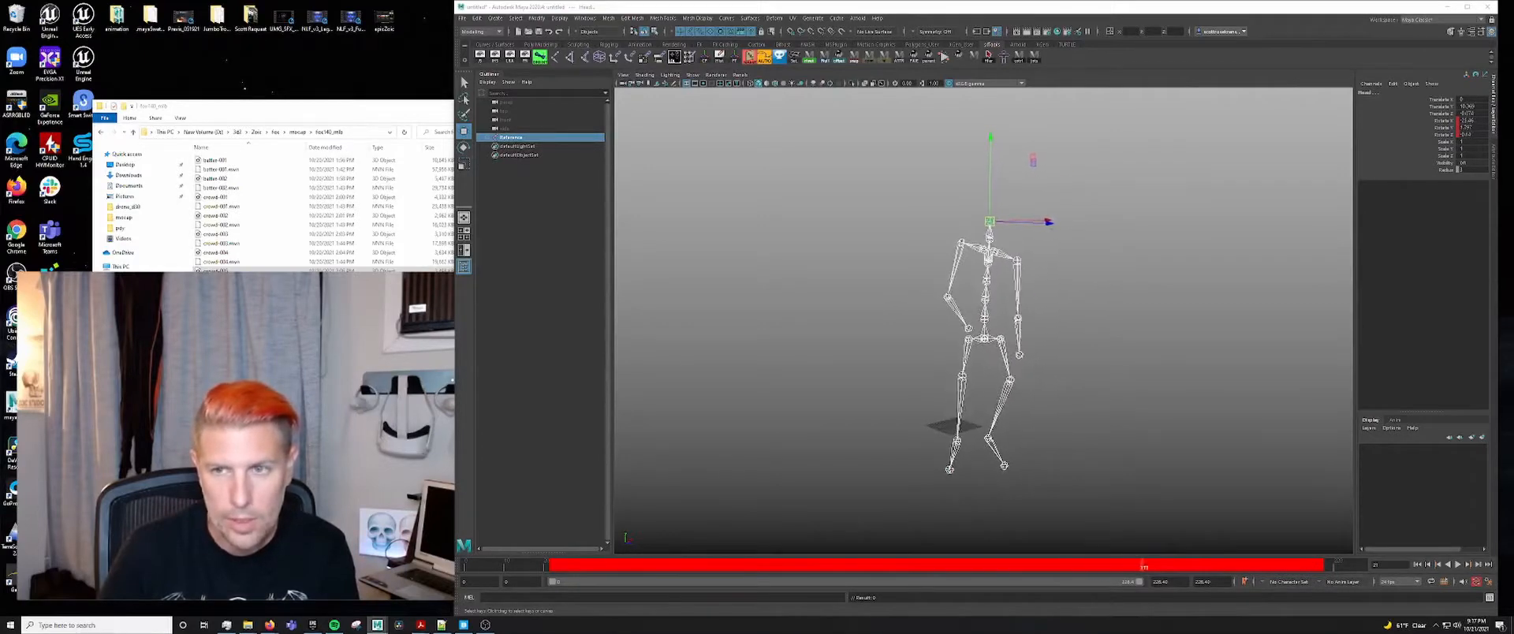
{"action": "key", "text": "alt+v"}
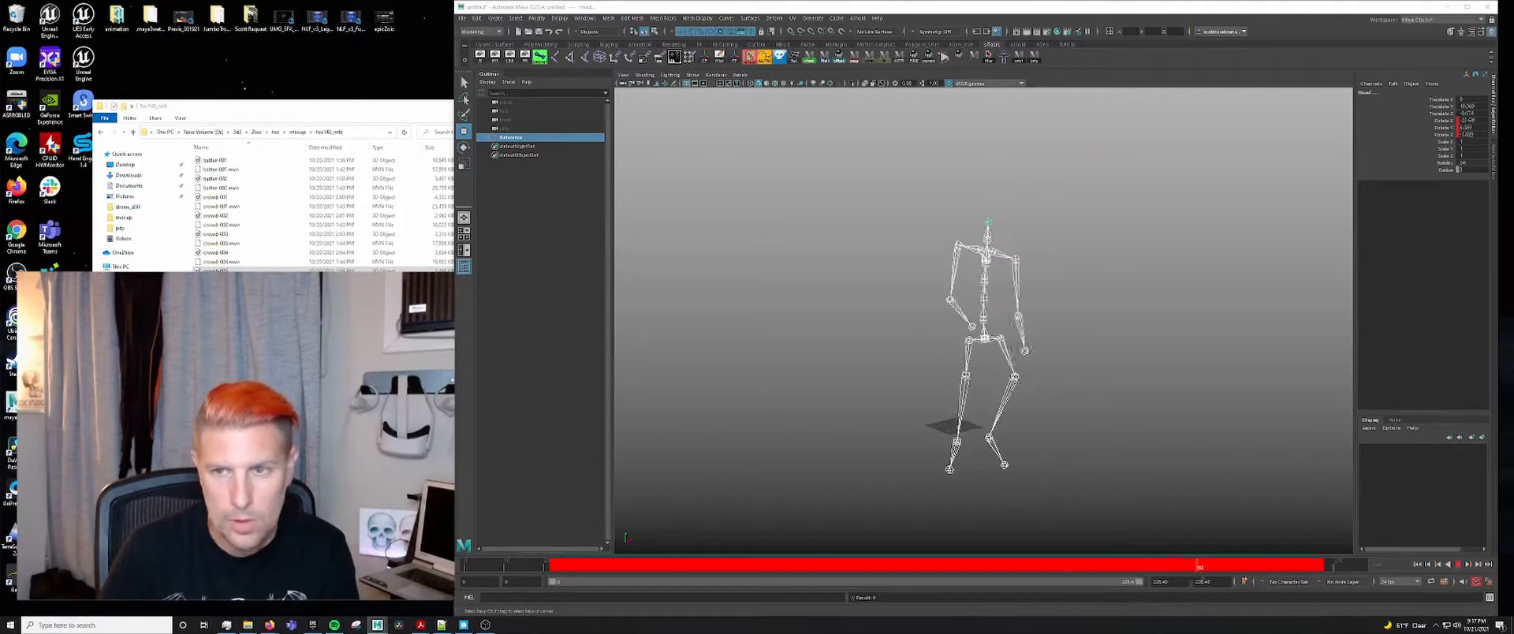
{"action": "key", "text": "alt+v"}
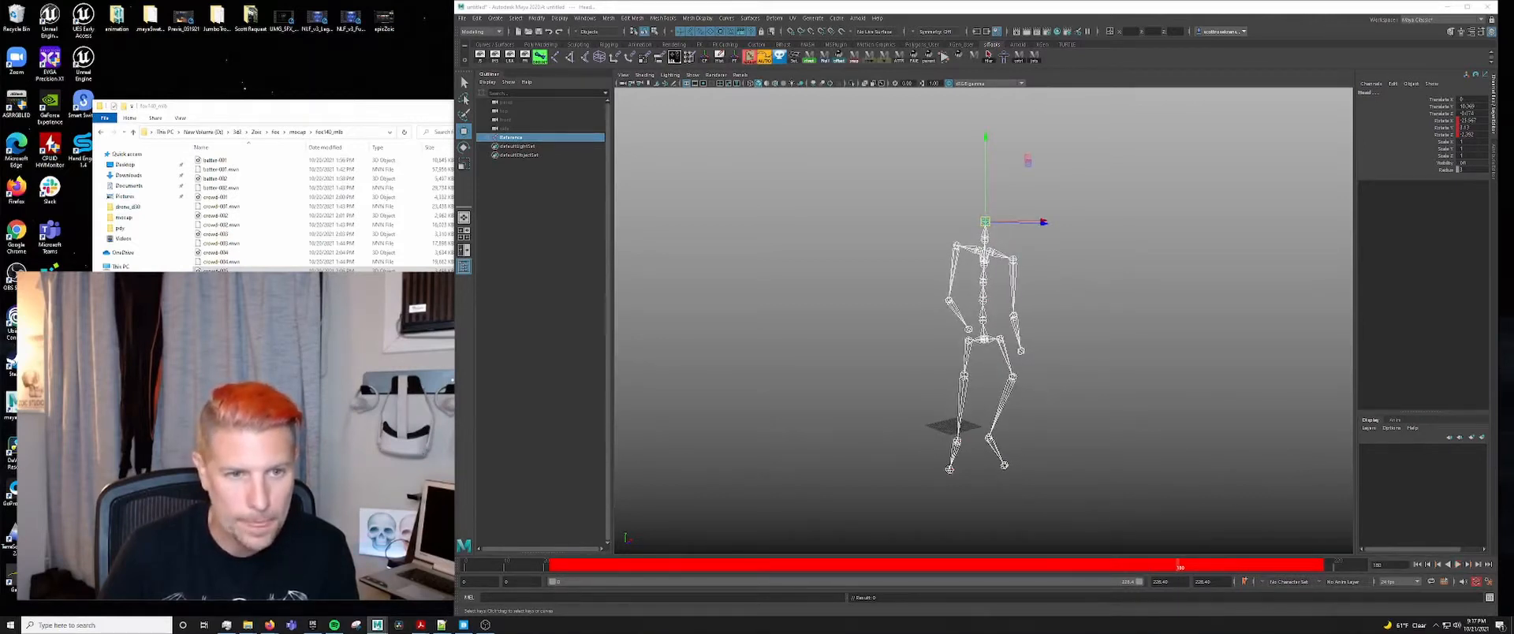
{"action": "key", "text": "Delete"}
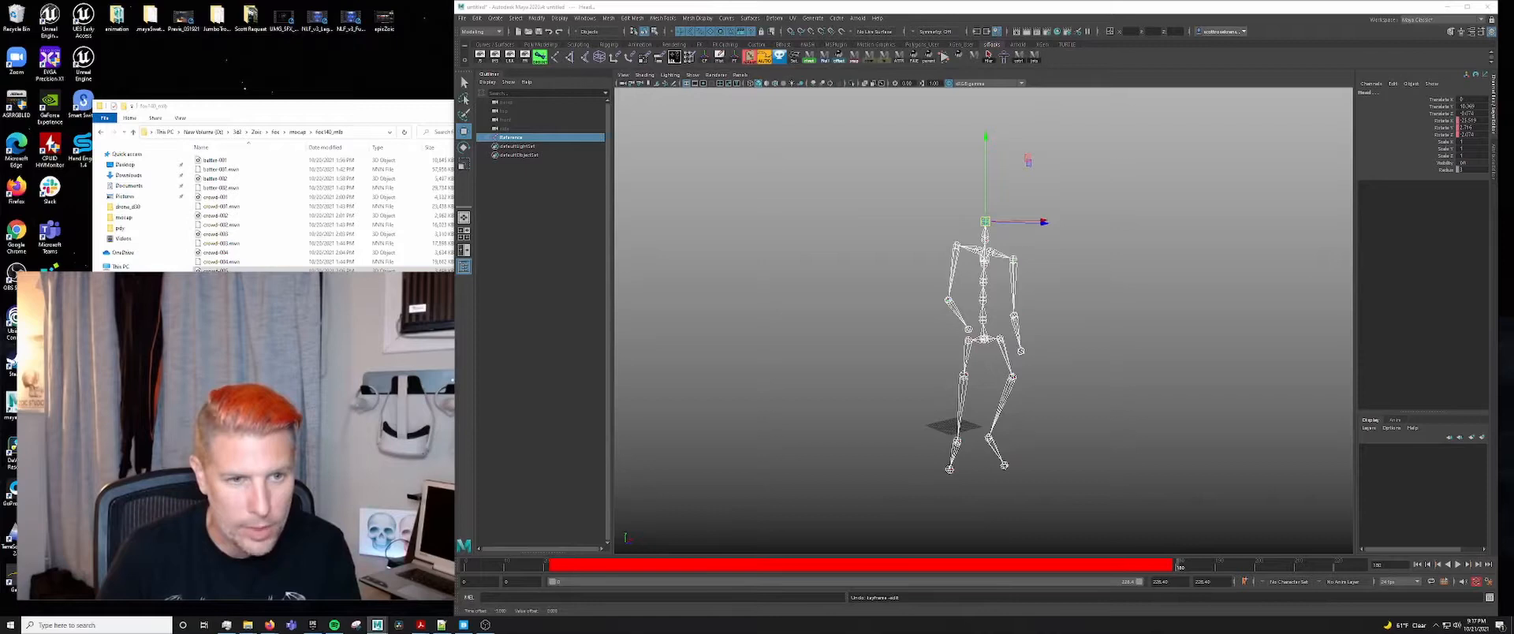
- Undo the last keyframe edits and shift the trimmed block of keyframes to the start of the timeline
{"action": "key", "text": "ctrl+z"}
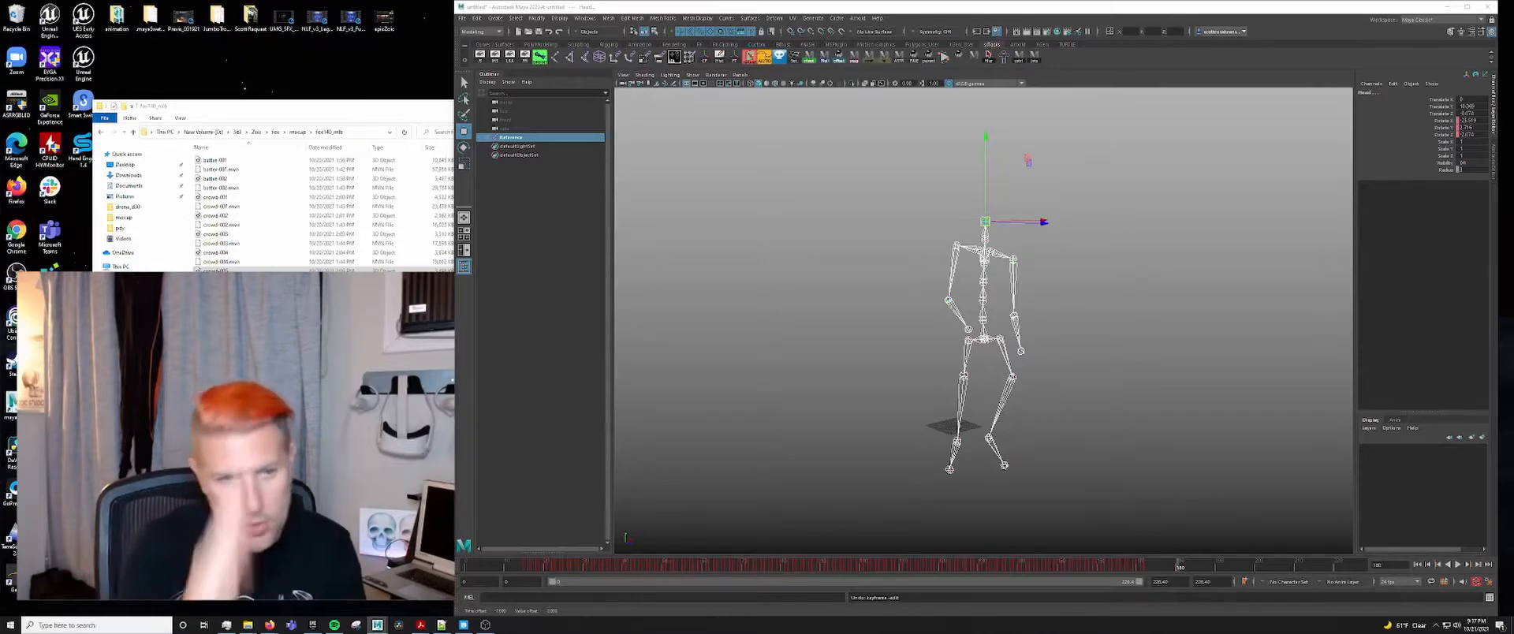
{"action": "key", "text": "ctrl+z"}
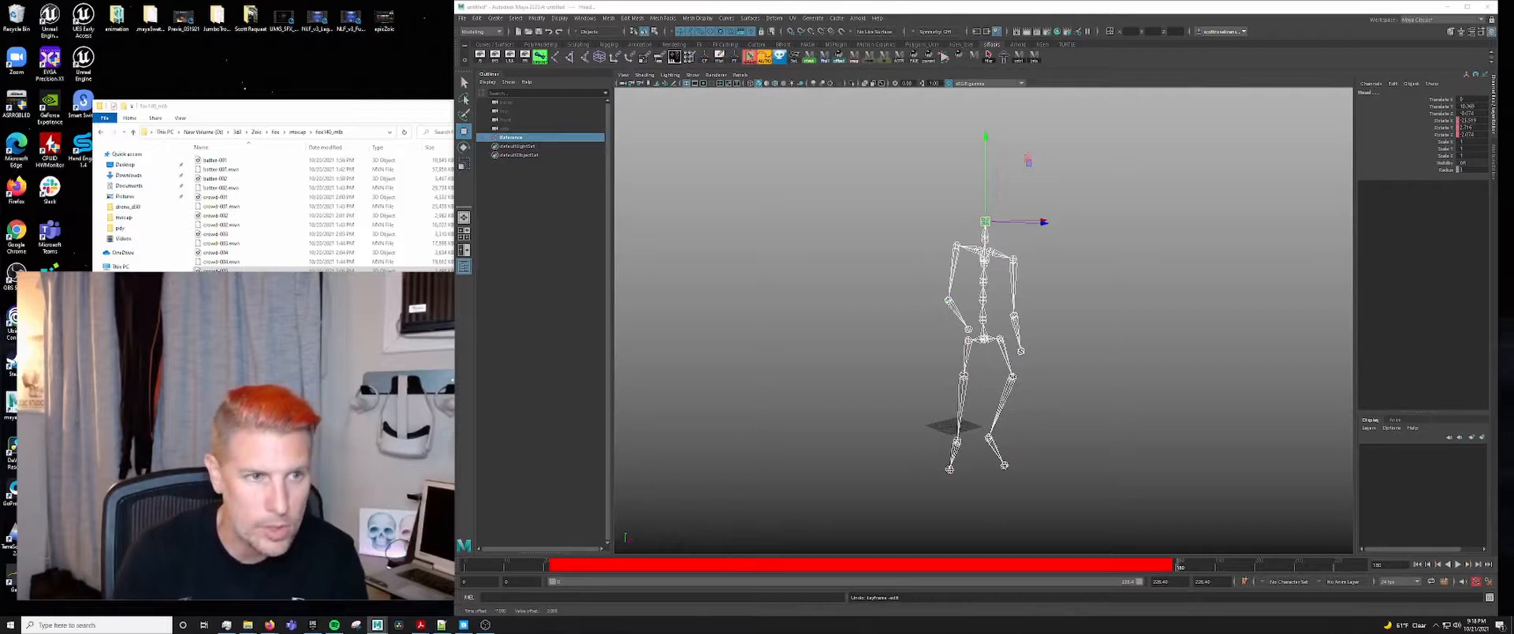
{"action": "left_click_drag", "start_coordinate": [862, 565], "coordinate": [777, 564]}
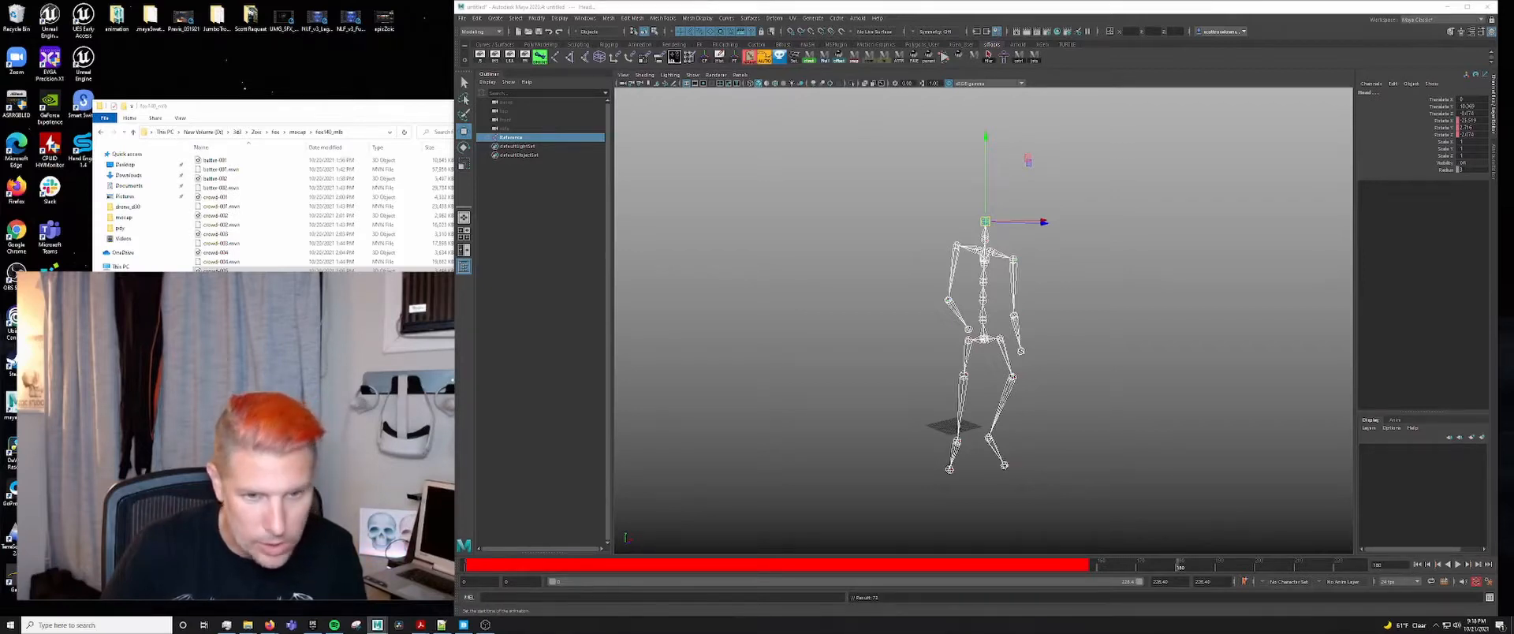
- Change the animation start frame and scrub the skeleton's motion back to the beginning of the clip
{"action": "double_click", "coordinate": [471, 582]}
{"action": "type", "text": "1"}
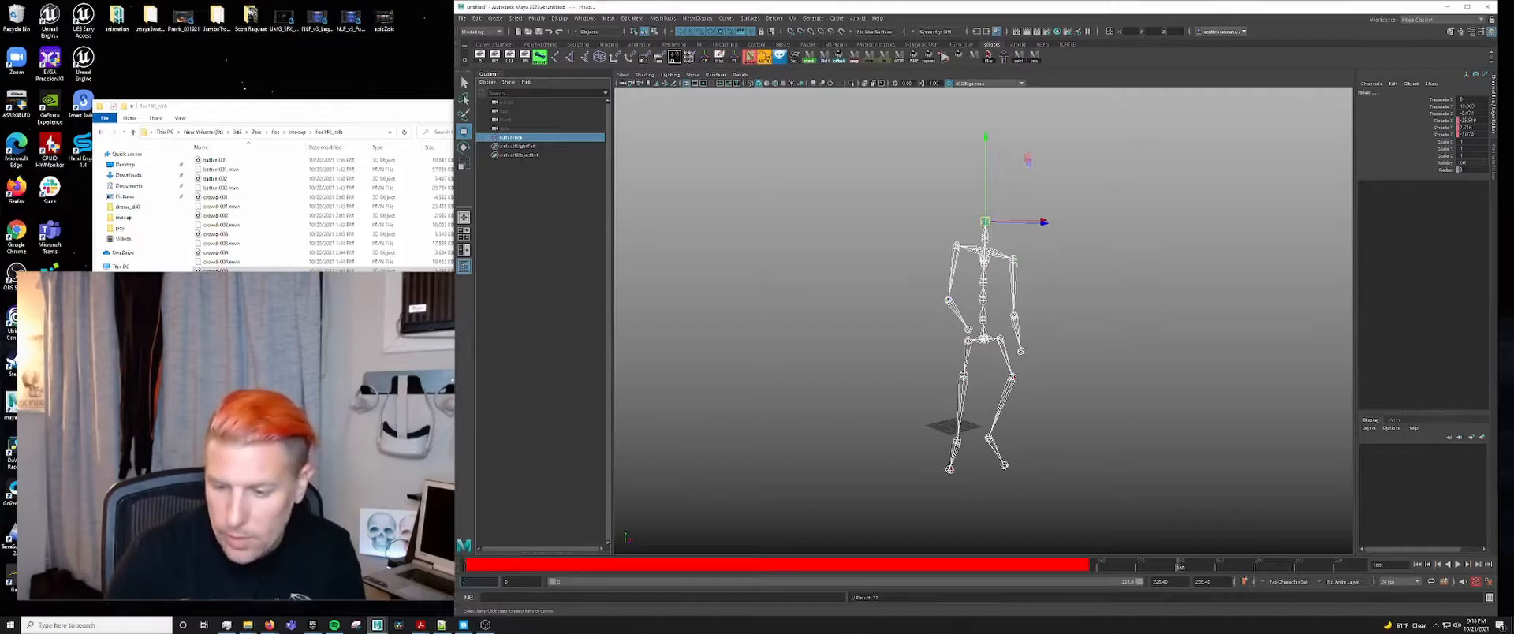
{"action": "key", "text": "Return"}
{"action": "left_click", "coordinate": [528, 565]}
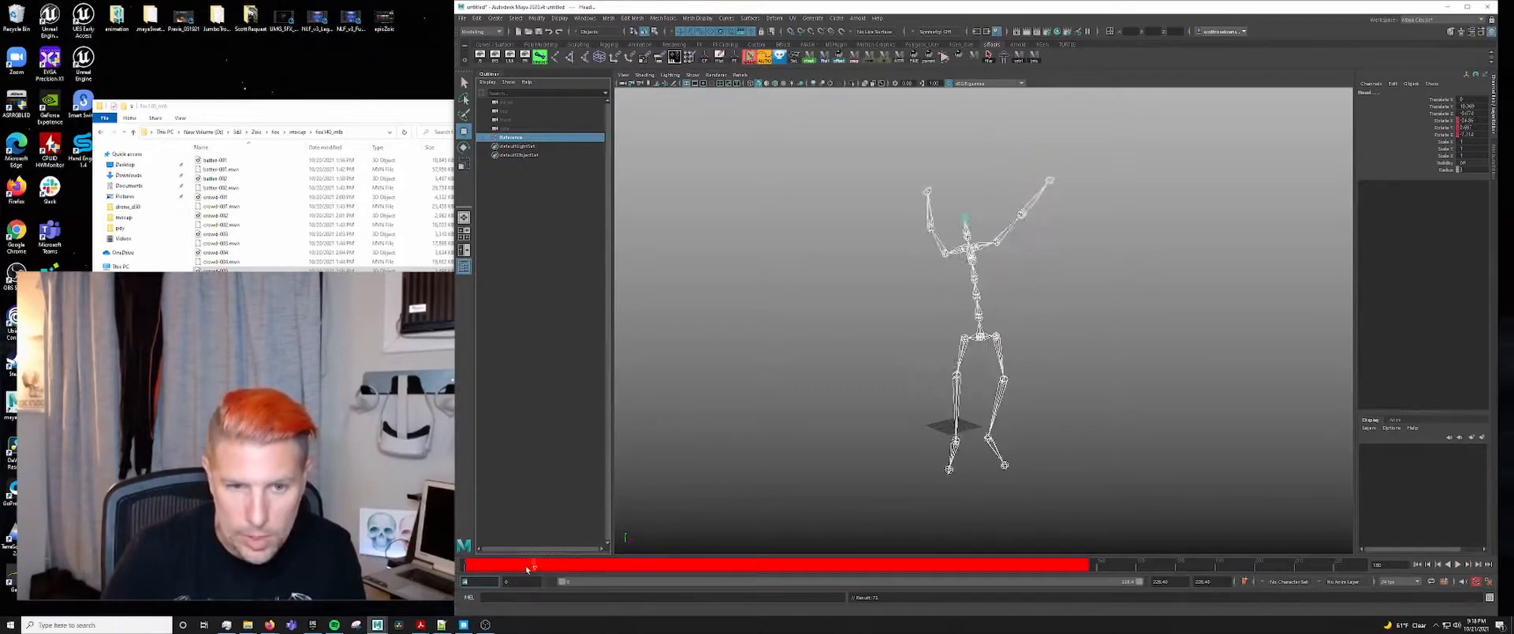
{"action": "left_click_drag", "start_coordinate": [527, 569], "coordinate": [458, 568]}
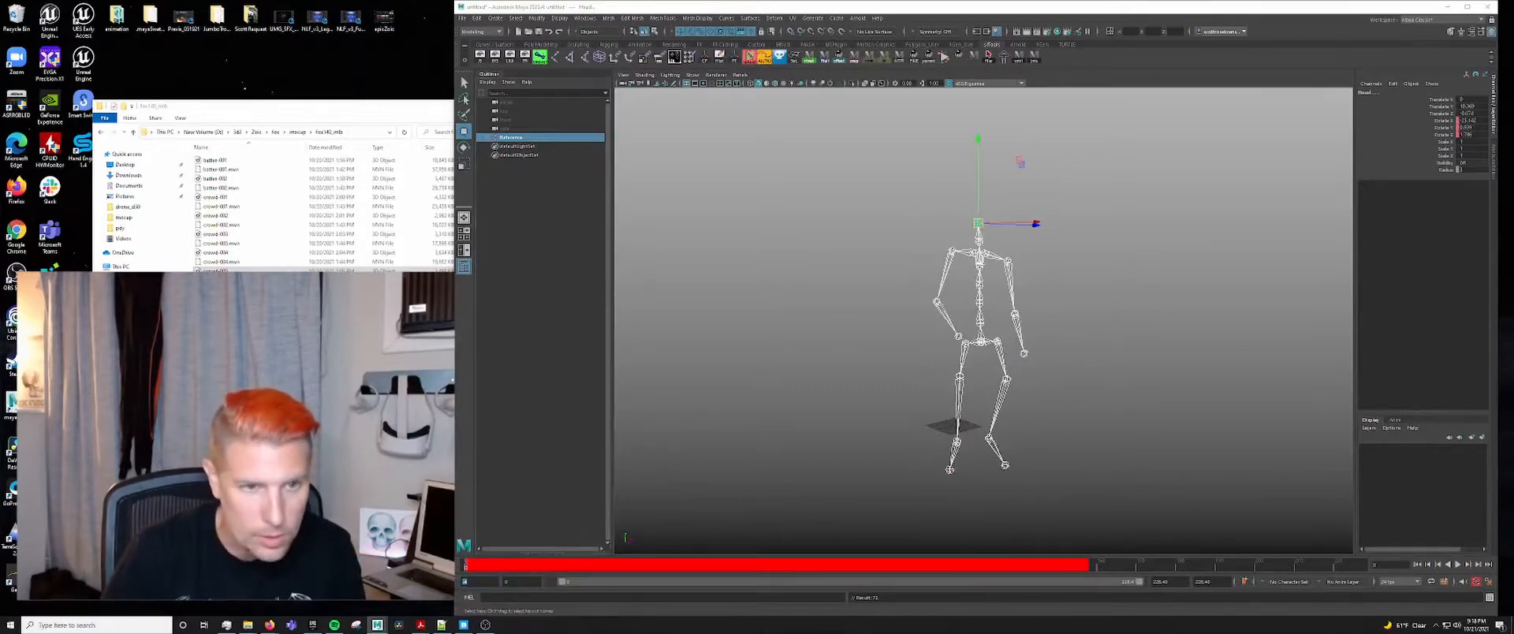
- Try an earlier animation start frame, play back the opening of the clip and reset the start frame
{"action": "left_click", "coordinate": [521, 565]}
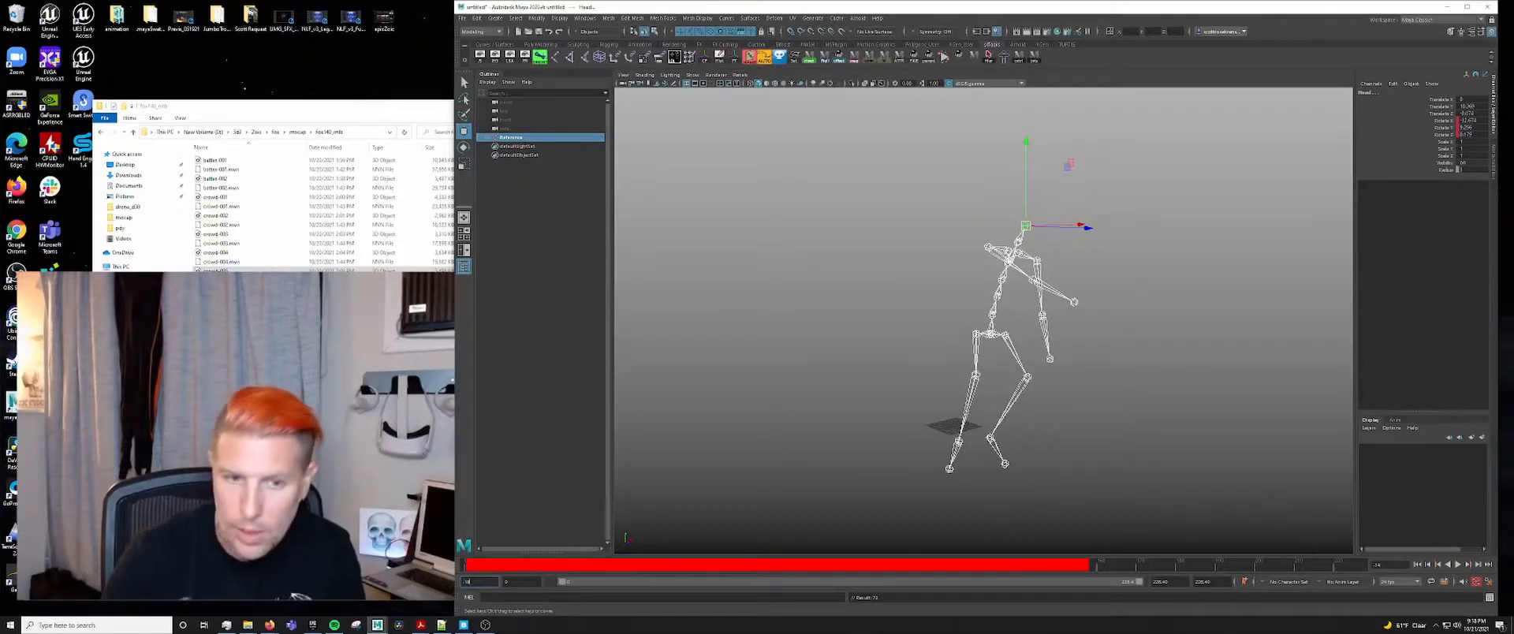
{"action": "key", "text": "Return"}
{"action": "key", "text": "alt+v"}
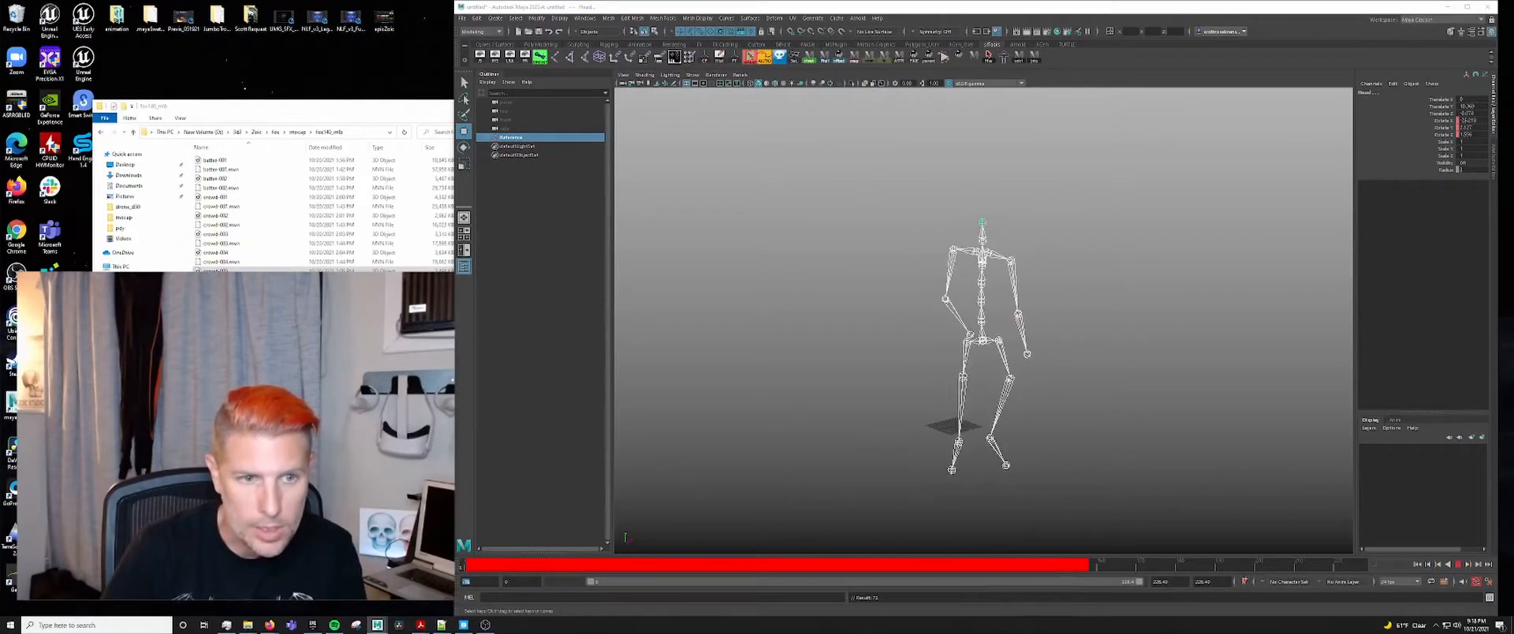
{"action": "key", "text": "alt+v"}
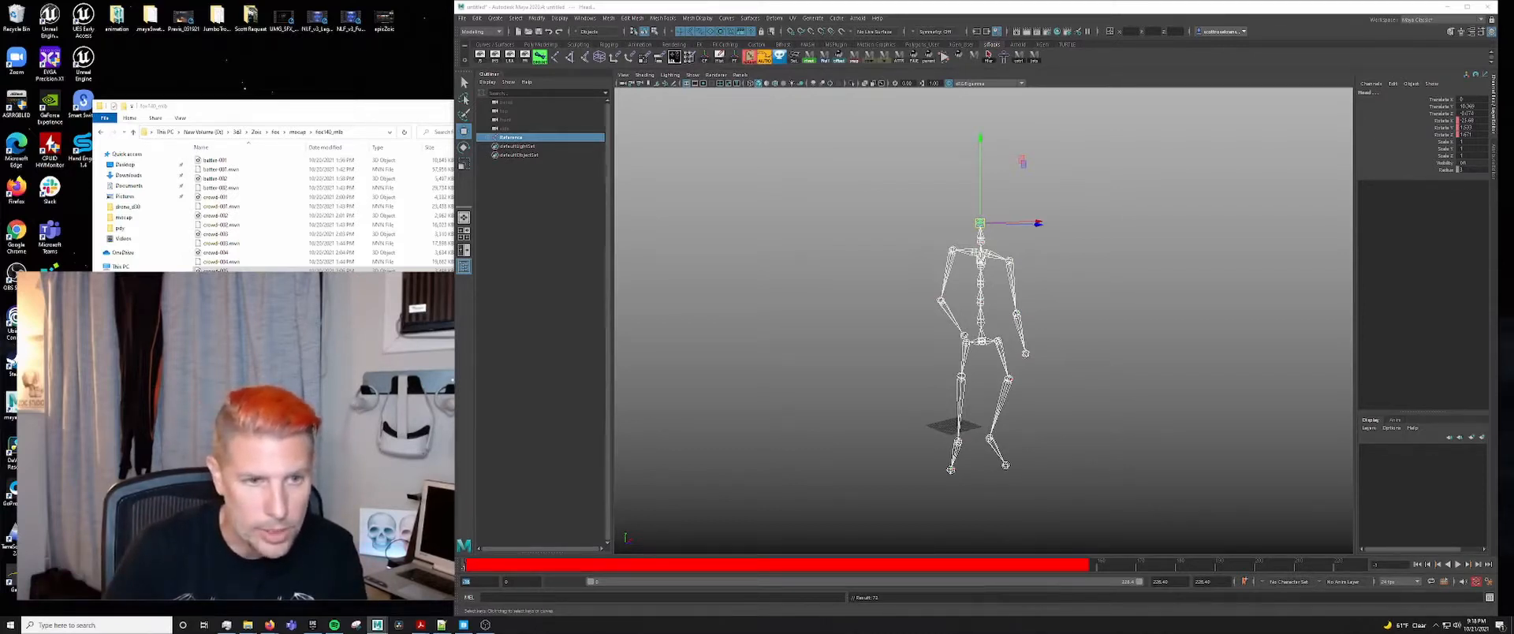
{"action": "key", "text": "alt+shift+v"}
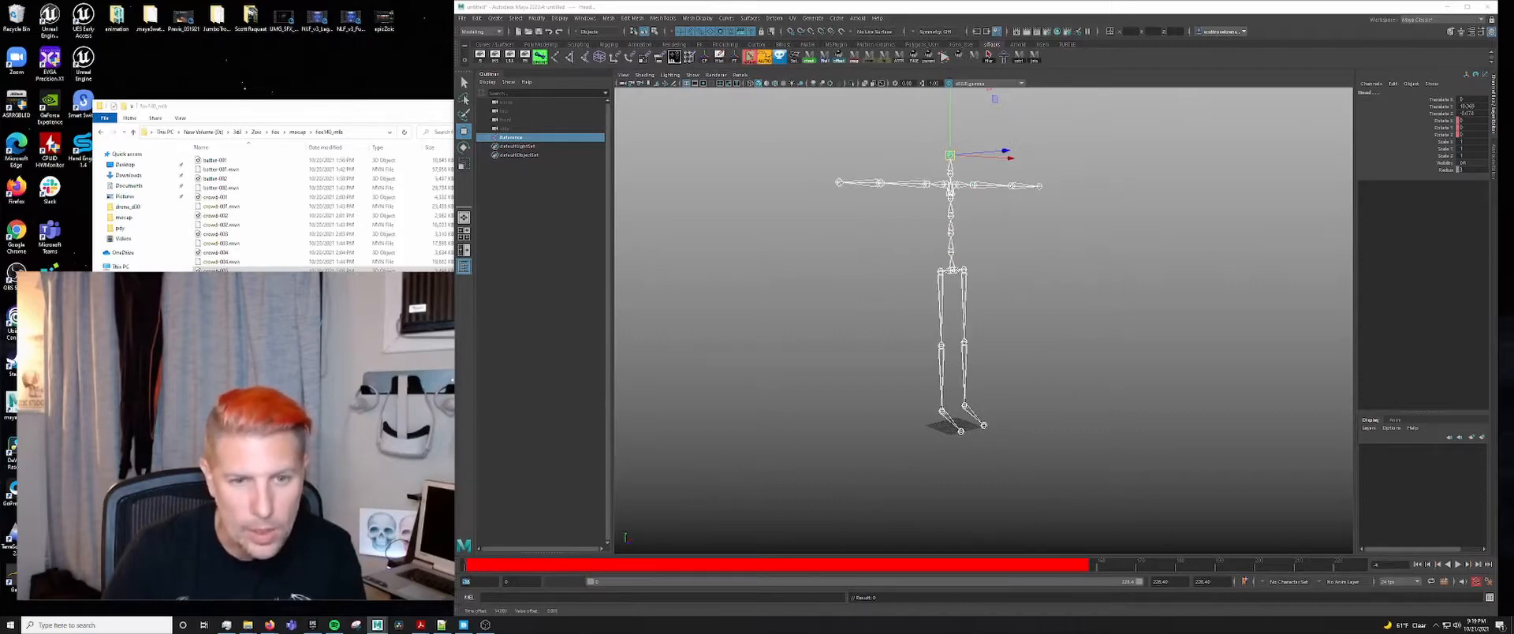
{"action": "key", "text": "Return"}
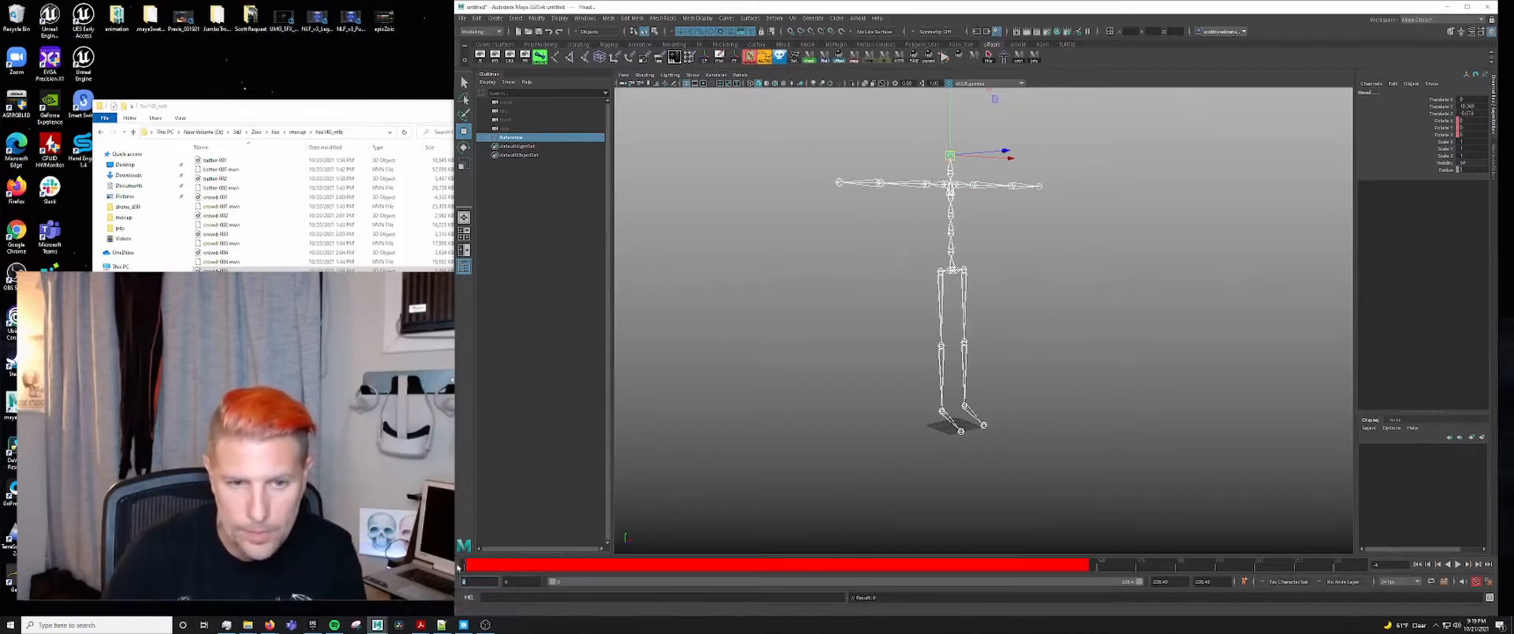
- Play and scrub to the last keyframe of the shifted motion and set the playback end frame to 158
{"action": "key", "text": "alt+v"}
{"action": "left_click_drag", "start_coordinate": [559, 576], "coordinate": [975, 548]}
{"action": "left_click", "coordinate": [1096, 565]}
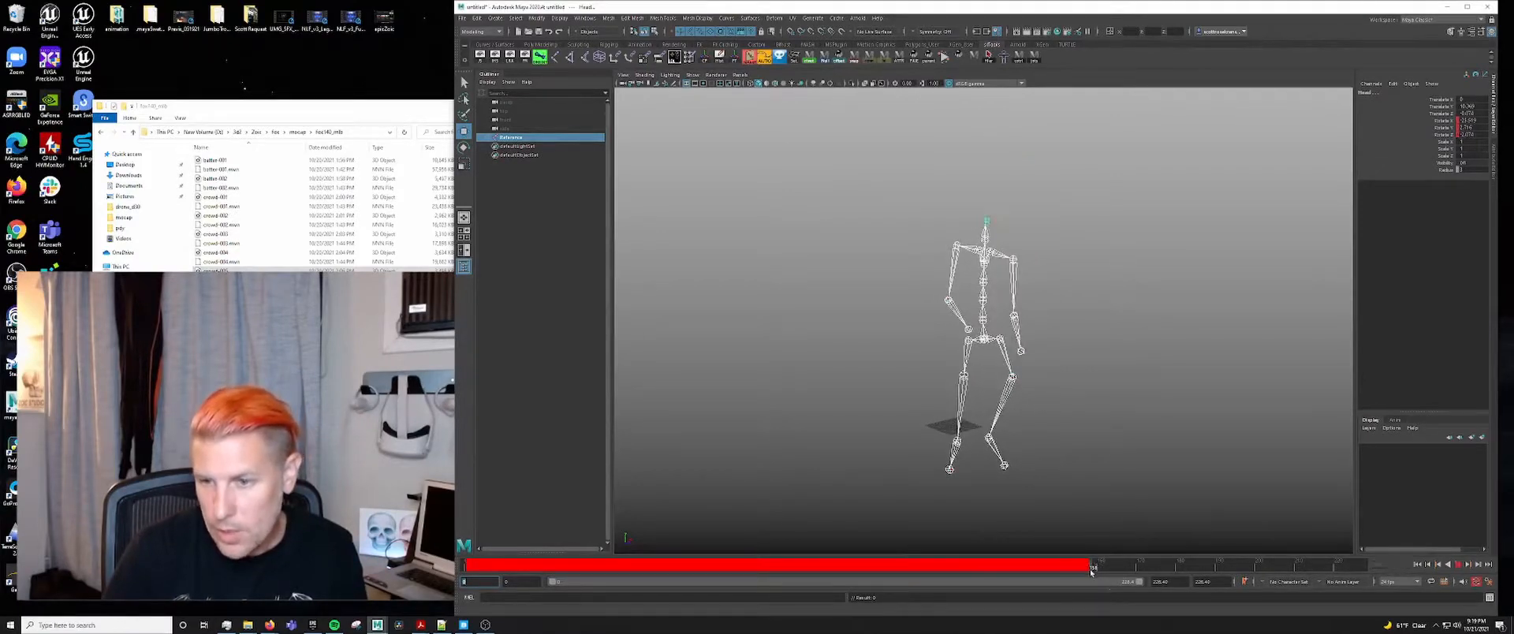
{"action": "double_click", "coordinate": [1161, 582]}
{"action": "type", "text": "15"}
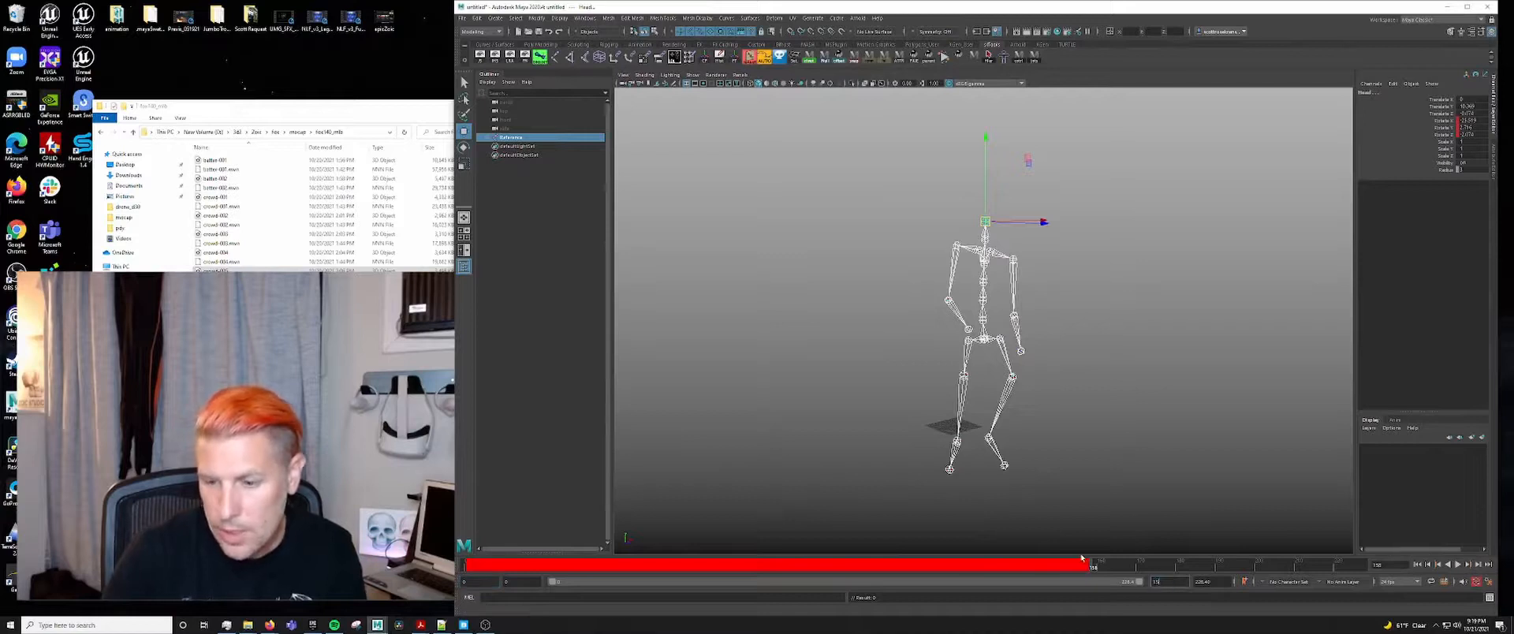
{"action": "type", "text": "8"}
{"action": "key", "text": "Return"}
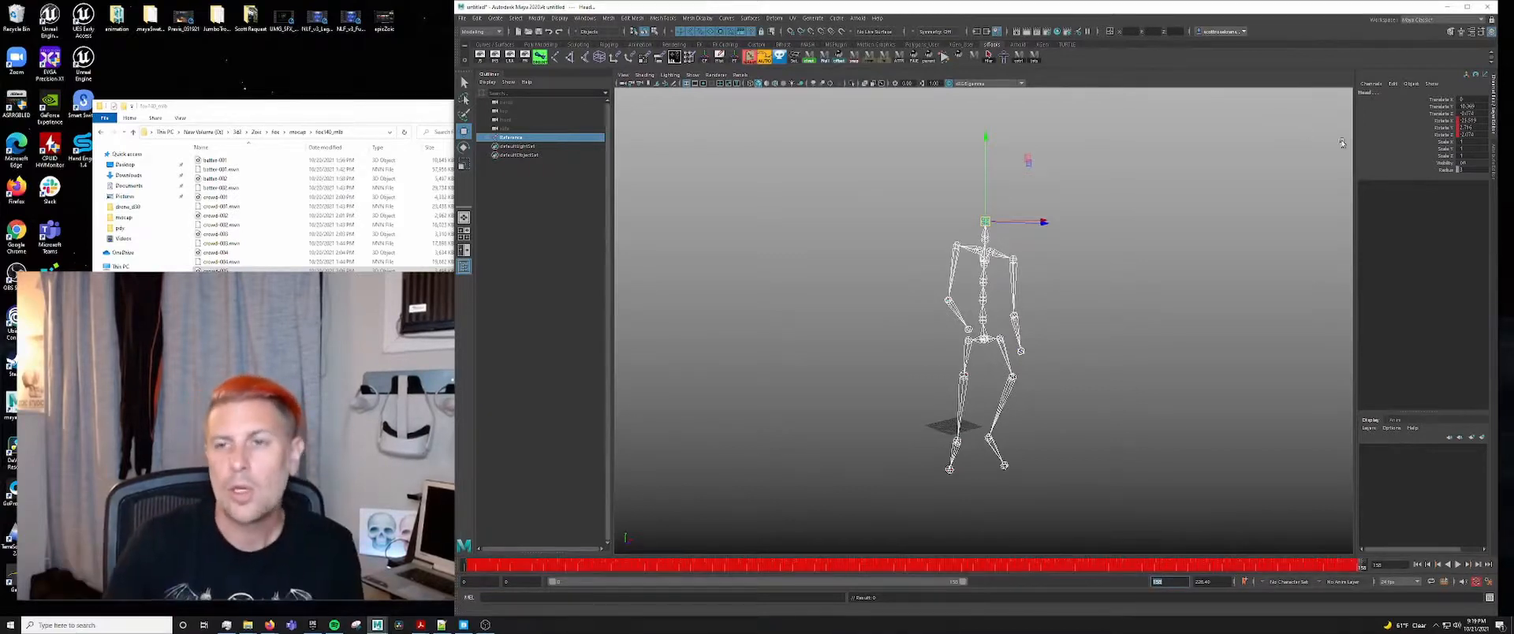
- Find the right-hand glove FBX in its take folder inside the mocap folder and import it into an empty Maya scene
{"action": "left_click_drag", "start_coordinate": [1171, 290], "coordinate": [986, 330], "text": "alt"}
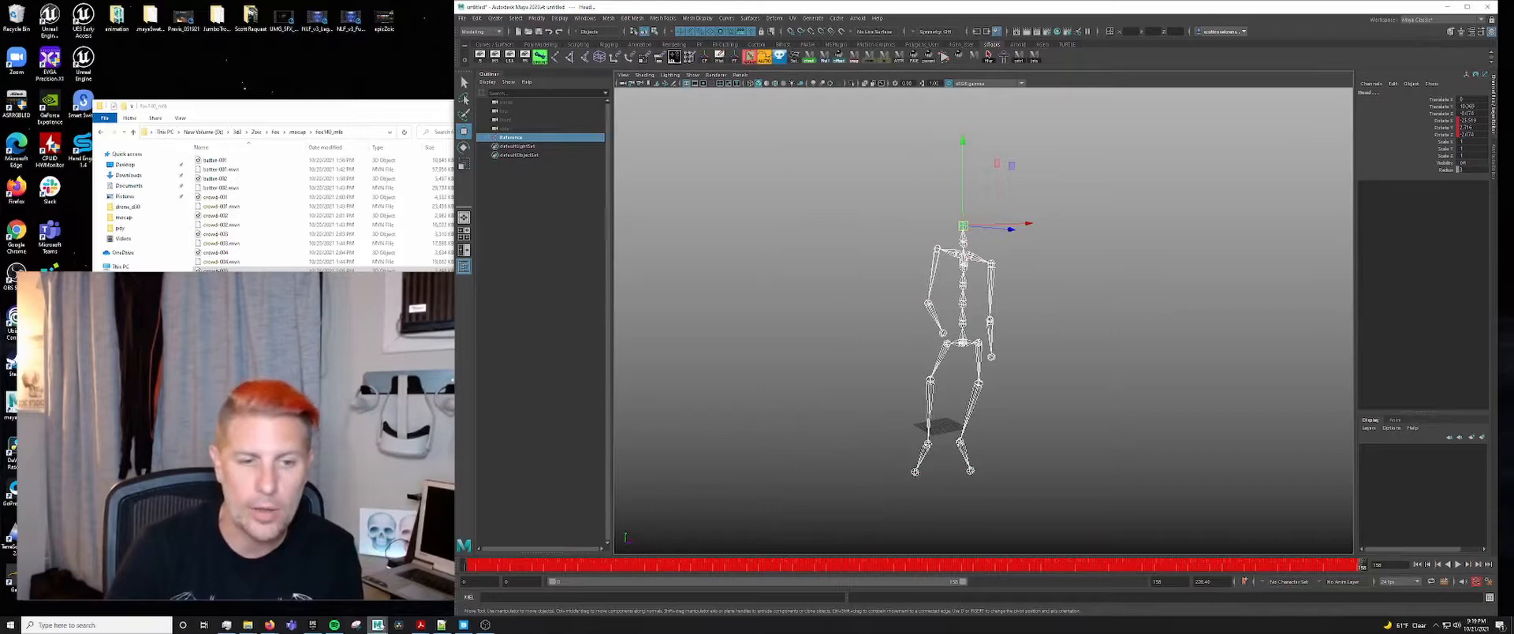
{"action": "left_click", "coordinate": [298, 132]}
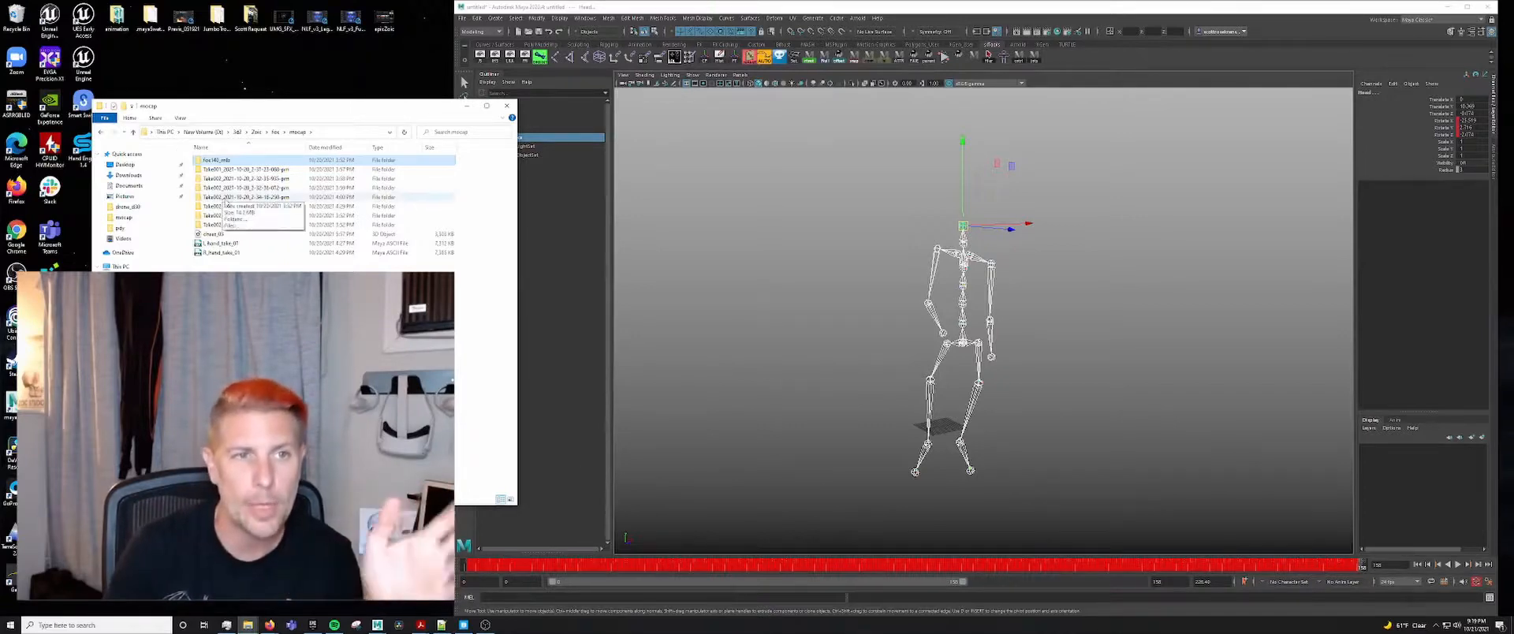
{"action": "left_click", "coordinate": [226, 208]}
{"action": "double_click", "coordinate": [226, 207]}
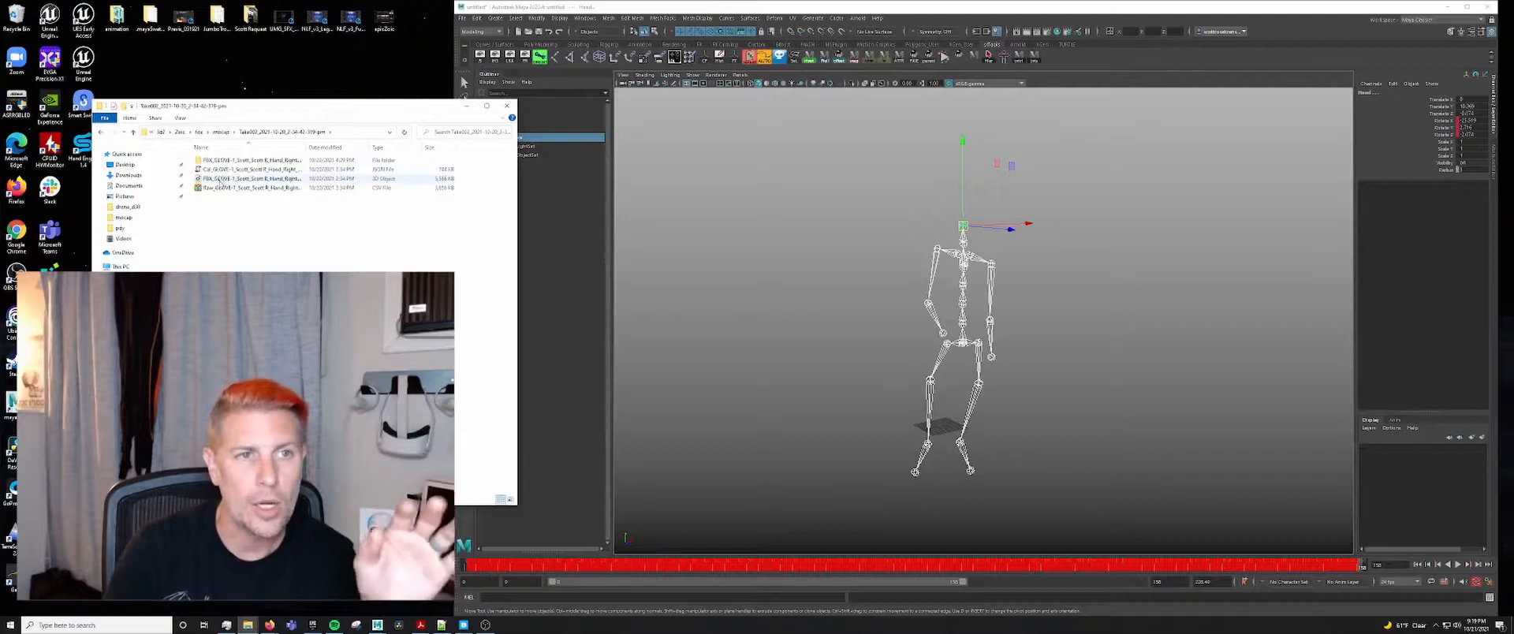
{"action": "left_click", "coordinate": [221, 180]}
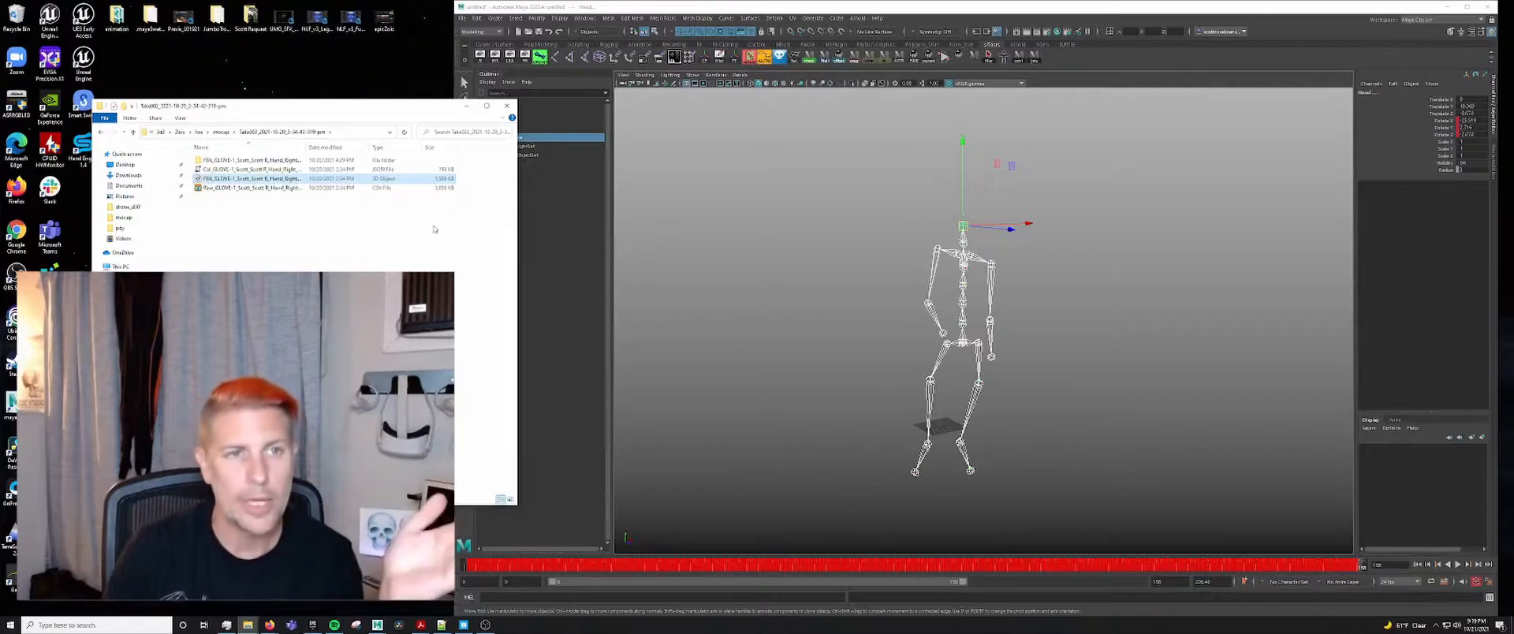
{"action": "left_click", "coordinate": [377, 626]}
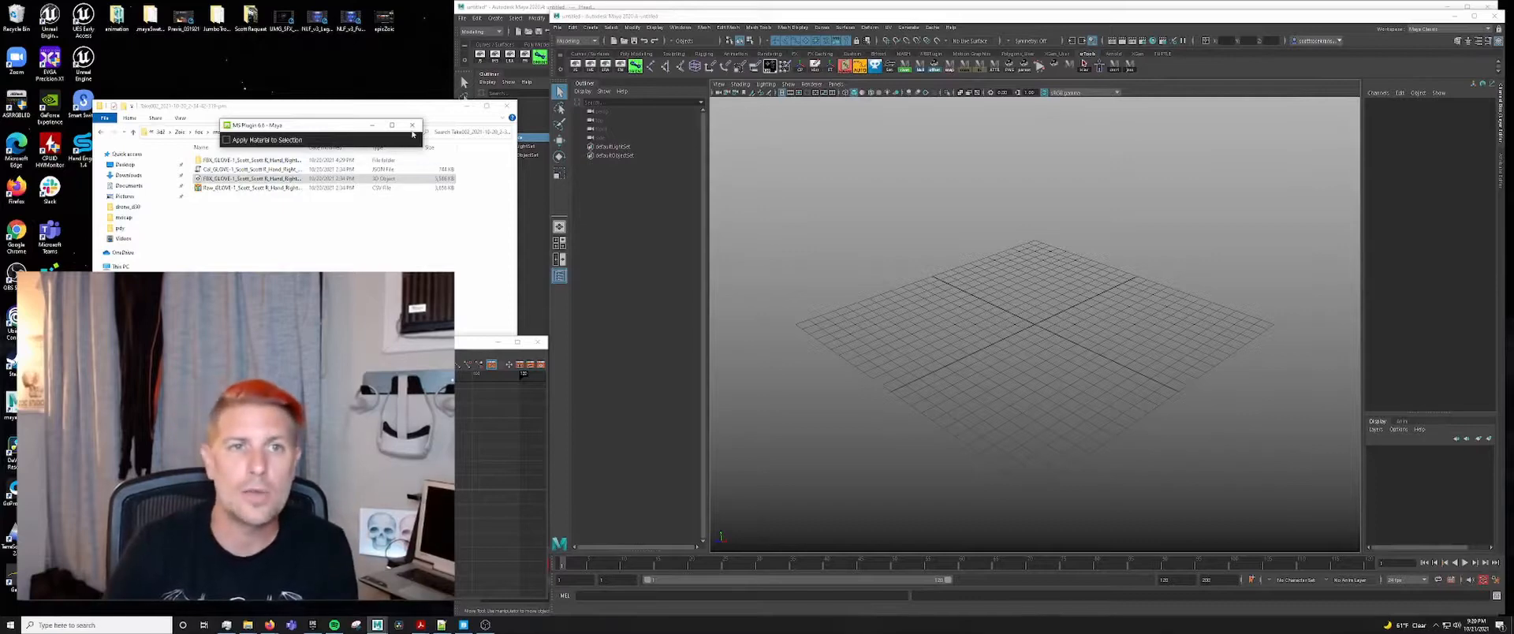
{"action": "left_click", "coordinate": [419, 230]}
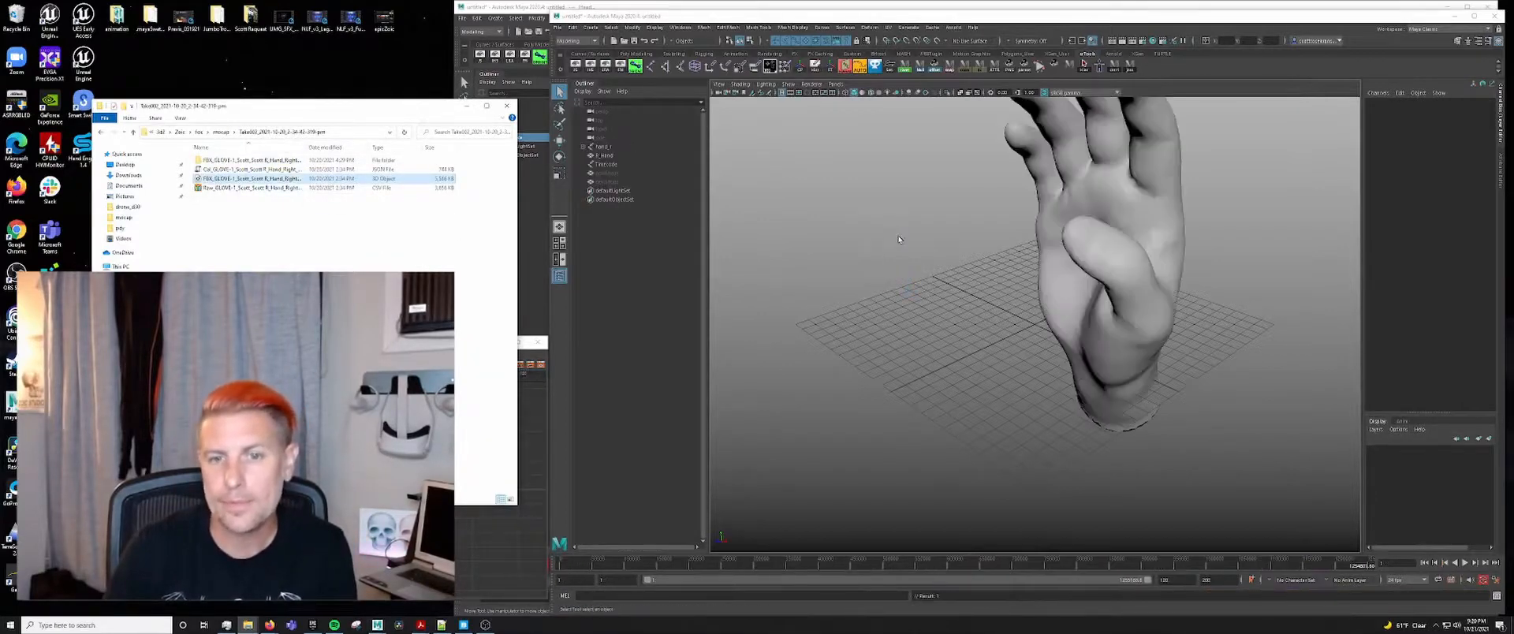
- Bring the whole imported hand into view and scrub the timeline to check for finger motion
{"action": "left_click_drag", "start_coordinate": [1089, 297], "coordinate": [1117, 277], "text": "alt"}
{"action": "middle_click_drag", "start_coordinate": [1117, 277], "coordinate": [984, 355], "text": "alt"}
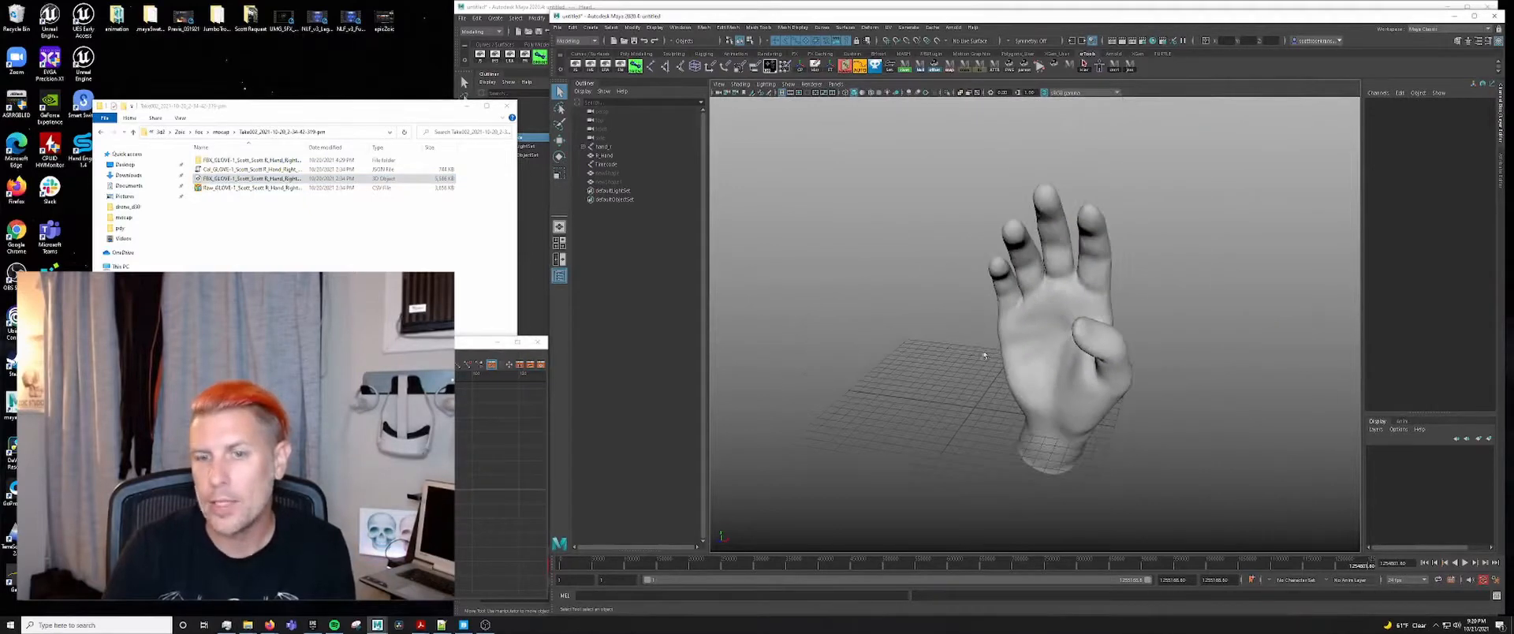
{"action": "left_click_drag", "start_coordinate": [572, 571], "coordinate": [682, 575]}
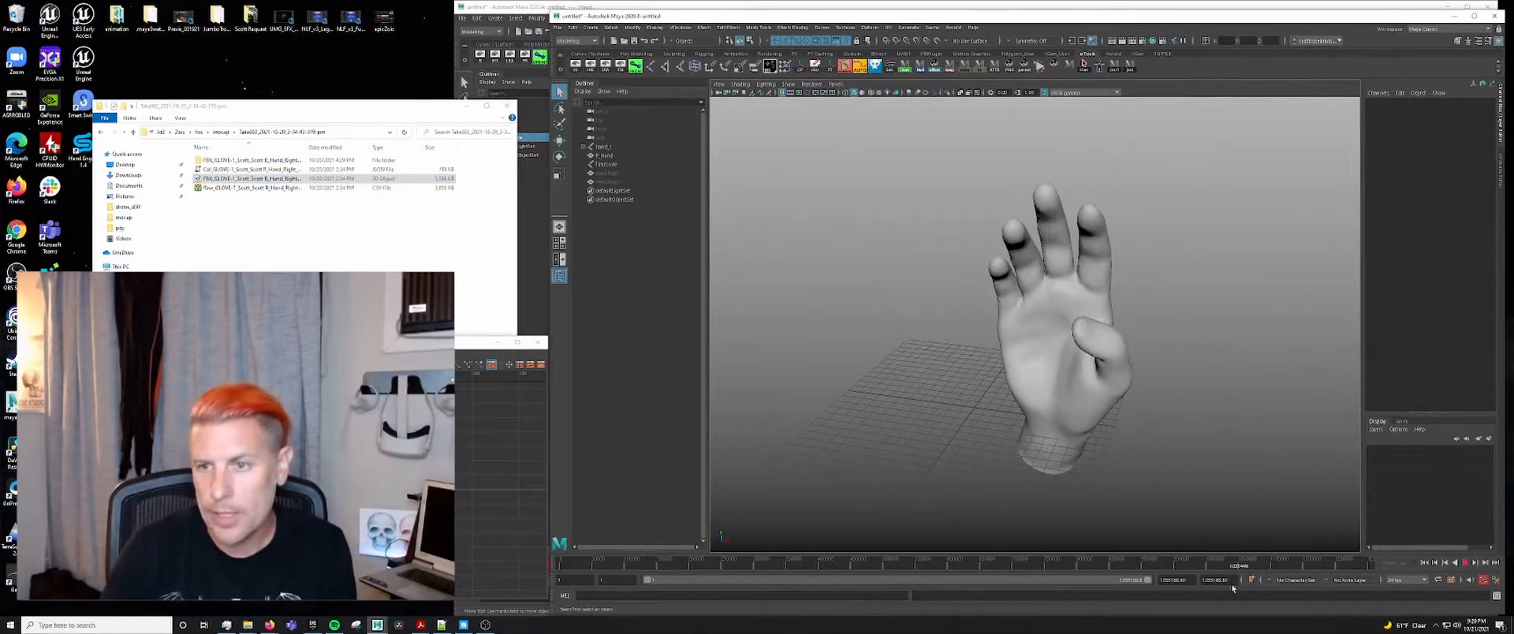
{"action": "left_click_drag", "start_coordinate": [1364, 595], "coordinate": [1260, 585]}
- Select the hand's joints and examine the full extent of their animation curves in the Graph Editor
{"action": "left_click_drag", "start_coordinate": [1155, 339], "coordinate": [973, 198]}
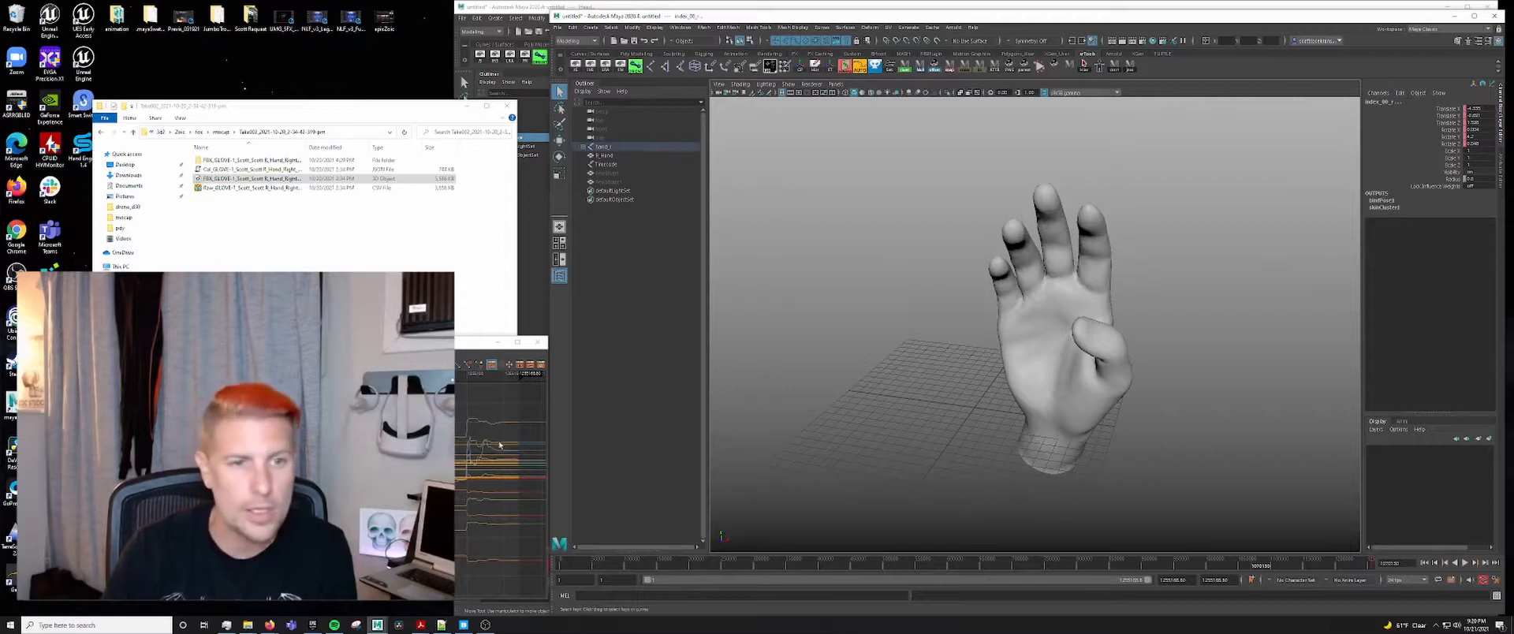
{"action": "scroll", "coordinate": [501, 473], "scroll_direction": "down", "scroll_amount": 15}
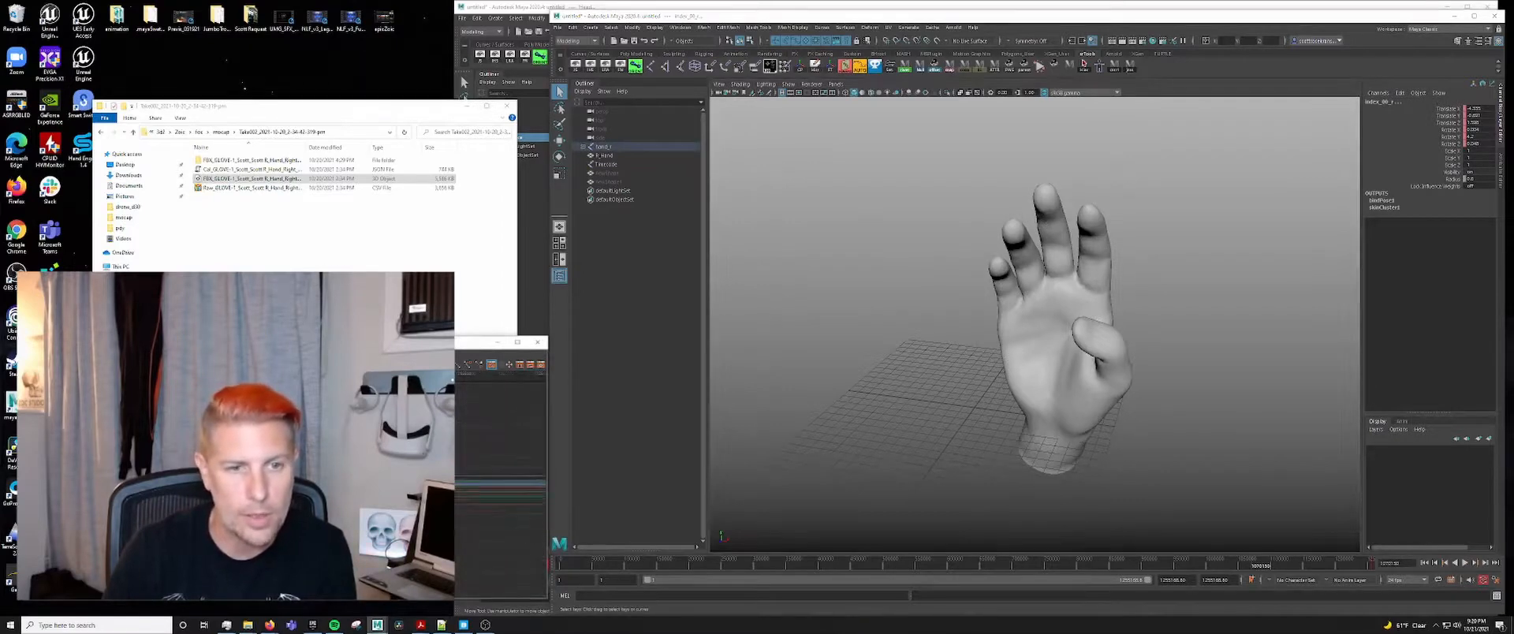
{"action": "scroll", "coordinate": [501, 473], "scroll_direction": "down", "scroll_amount": 5}
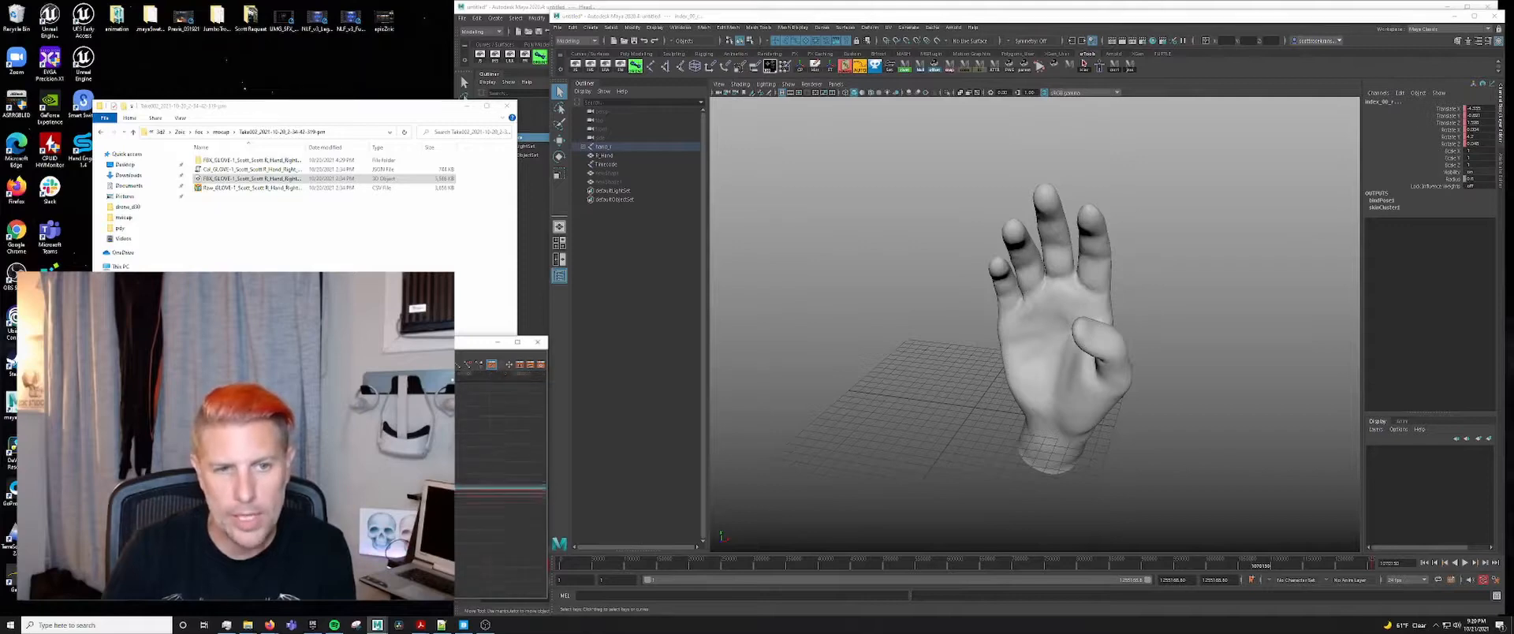
{"action": "key", "text": "f"}
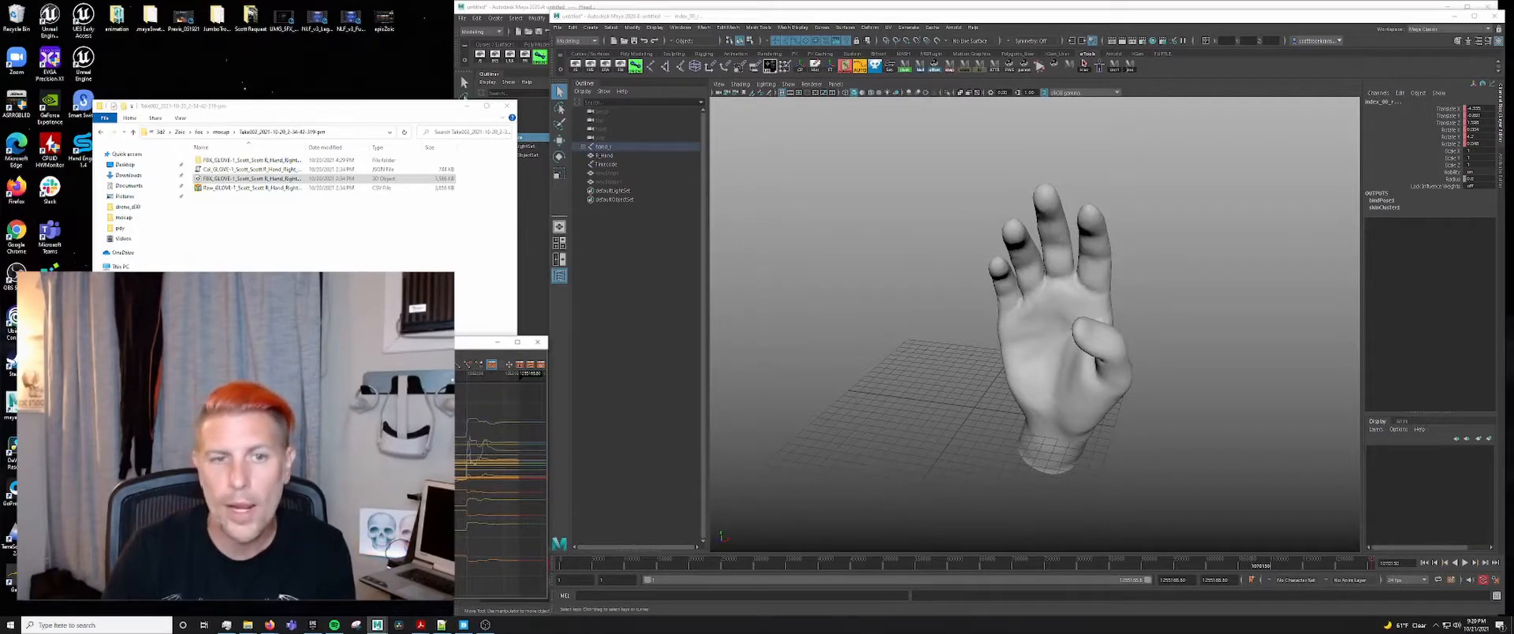
- Select the hand's animation keys in the Graph Editor and slide them back in time with the Move tool
{"action": "mouse_move", "coordinate": [331, 410]}
{"action": "left_mouse_down"}
{"action": "mouse_move", "coordinate": [509, 413]}
{"action": "mouse_move", "coordinate": [340, 413]}
{"action": "left_mouse_up"}
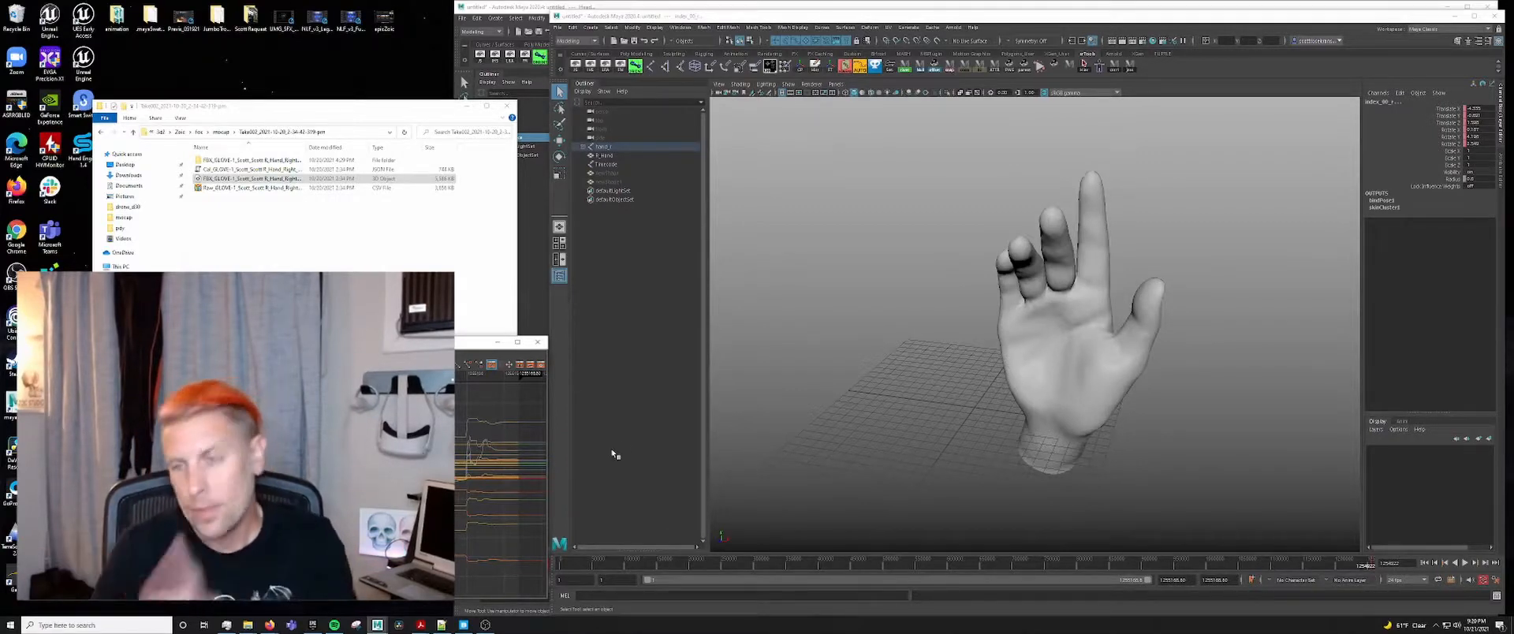
{"action": "scroll", "coordinate": [501, 483], "scroll_direction": "down", "scroll_amount": 5}
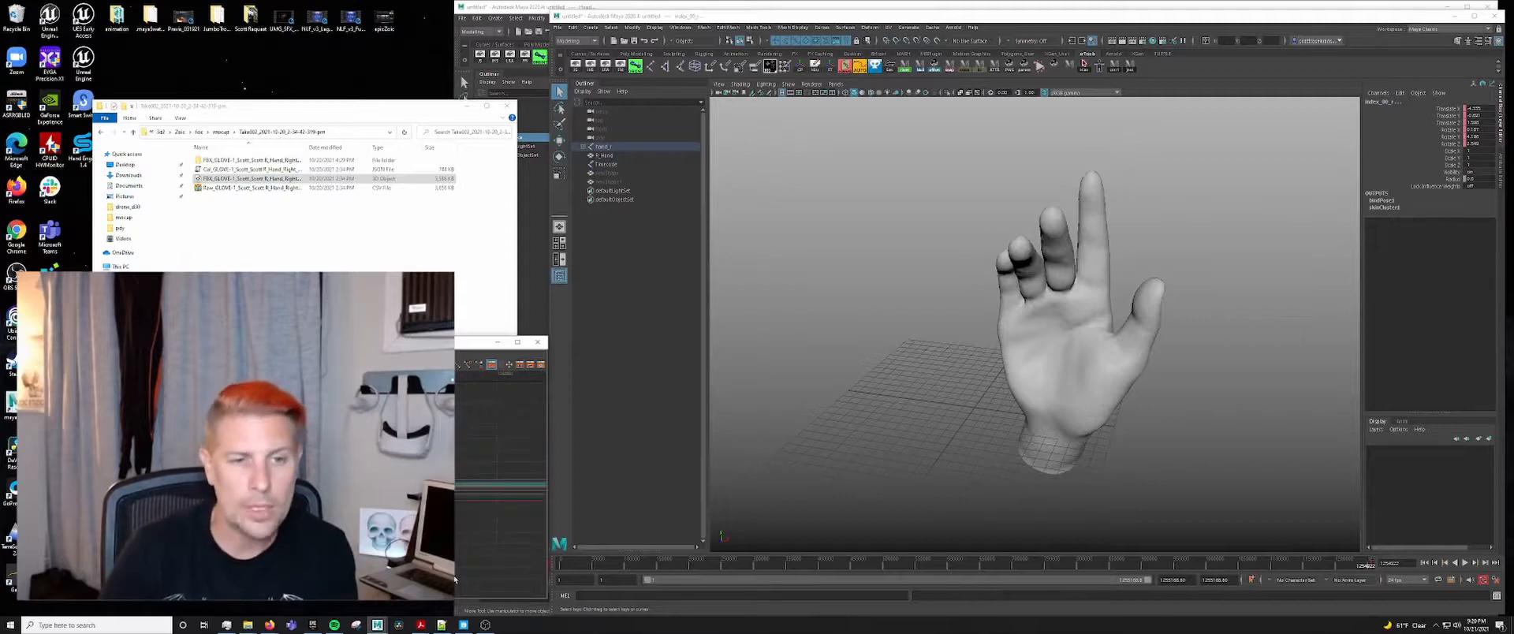
{"action": "key", "text": "w"}
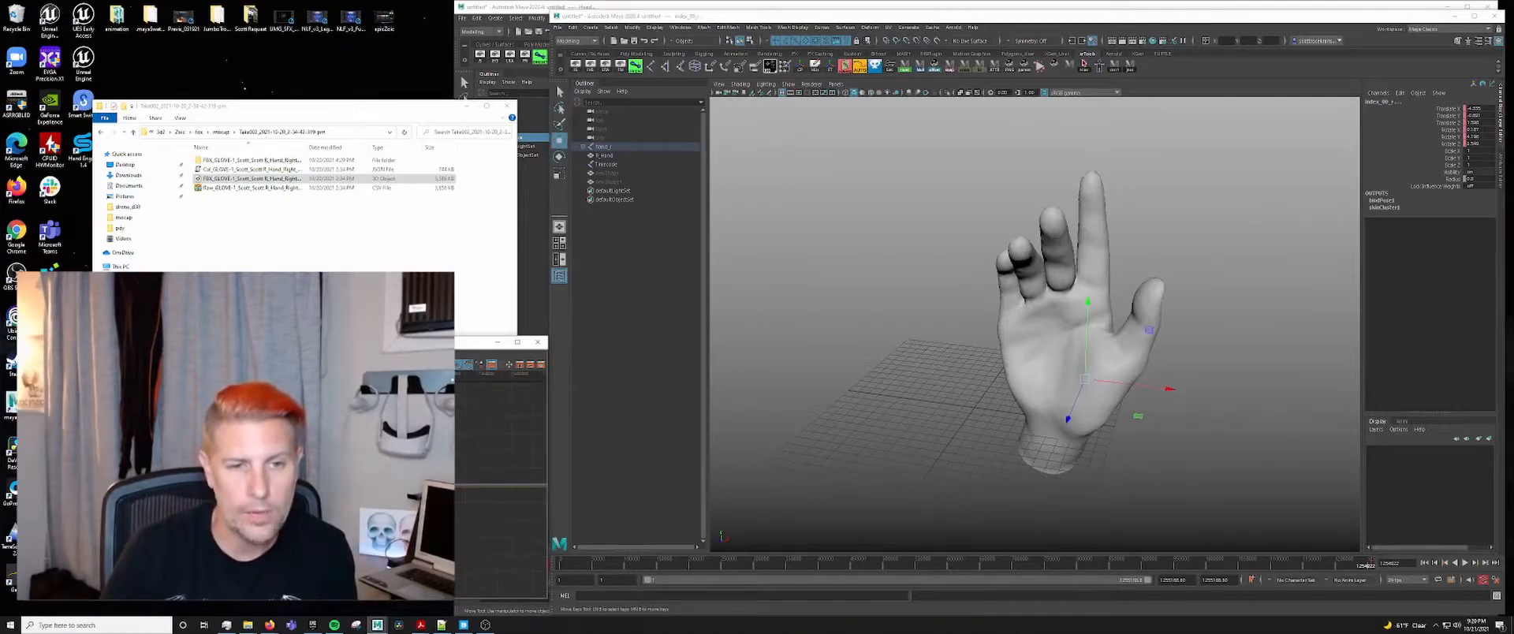
{"action": "middle_click_drag", "start_coordinate": [378, 485], "coordinate": [363, 485], "text": "shift"}
{"action": "scroll", "coordinate": [500, 482], "scroll_direction": "up", "scroll_amount": 5}
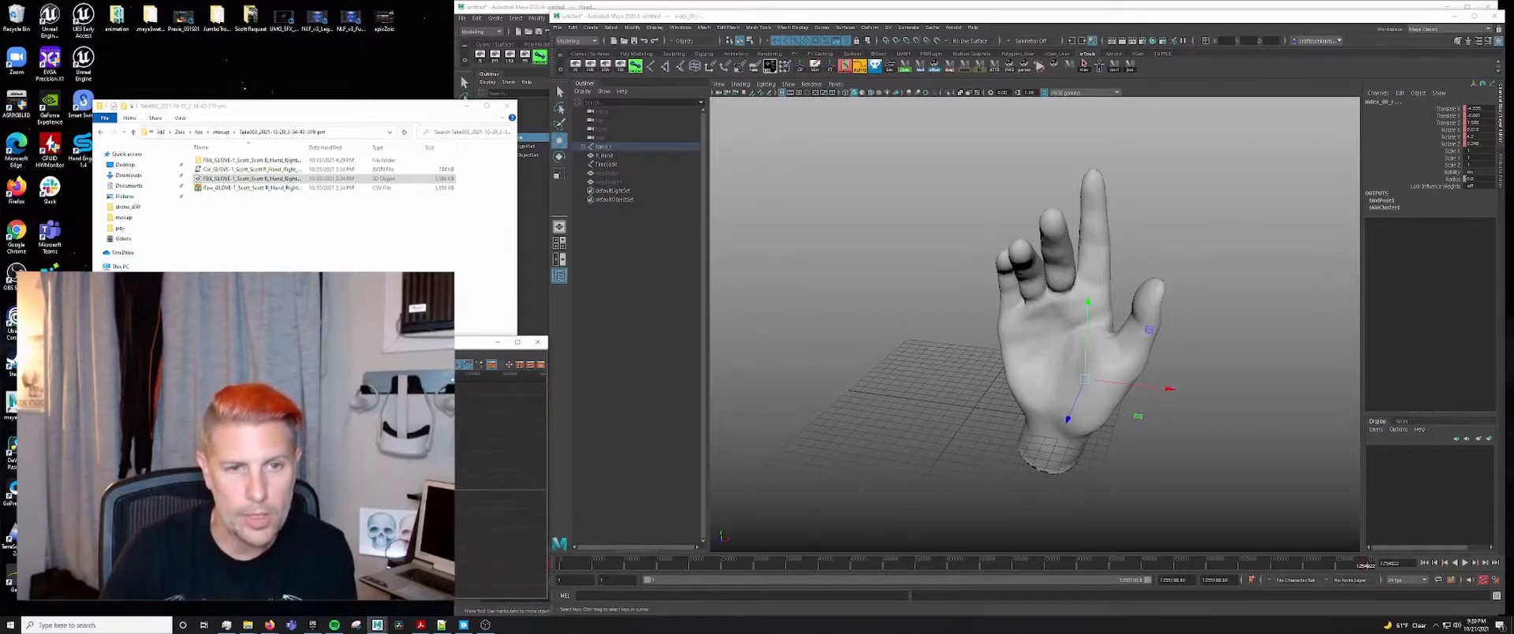
{"action": "scroll", "coordinate": [501, 482], "scroll_direction": "up", "scroll_amount": 3}
{"action": "middle_click_drag", "start_coordinate": [379, 485], "coordinate": [374, 485]}
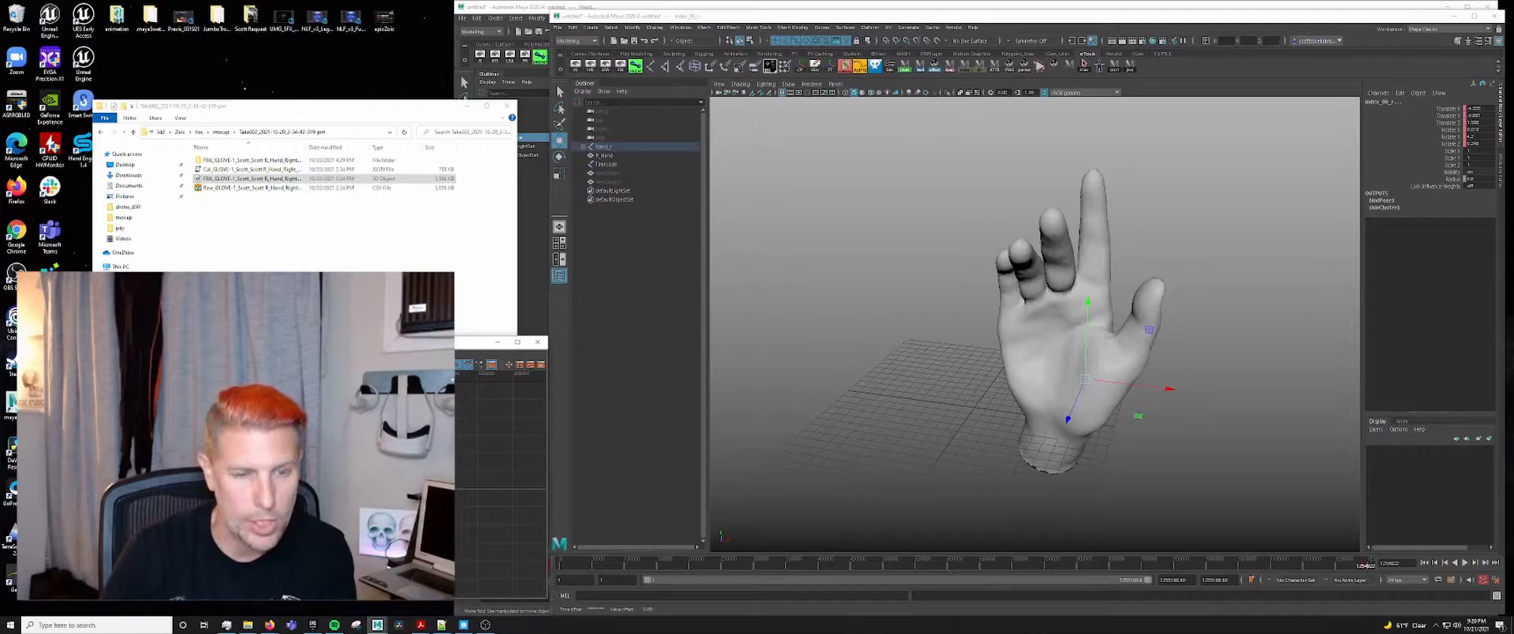
{"action": "key", "text": "f"}
- Slide the selected finger joints' animation keys further along the Graph Editor toward the timeline's beginning
{"action": "scroll", "coordinate": [501, 483], "scroll_direction": "down", "scroll_amount": 5}
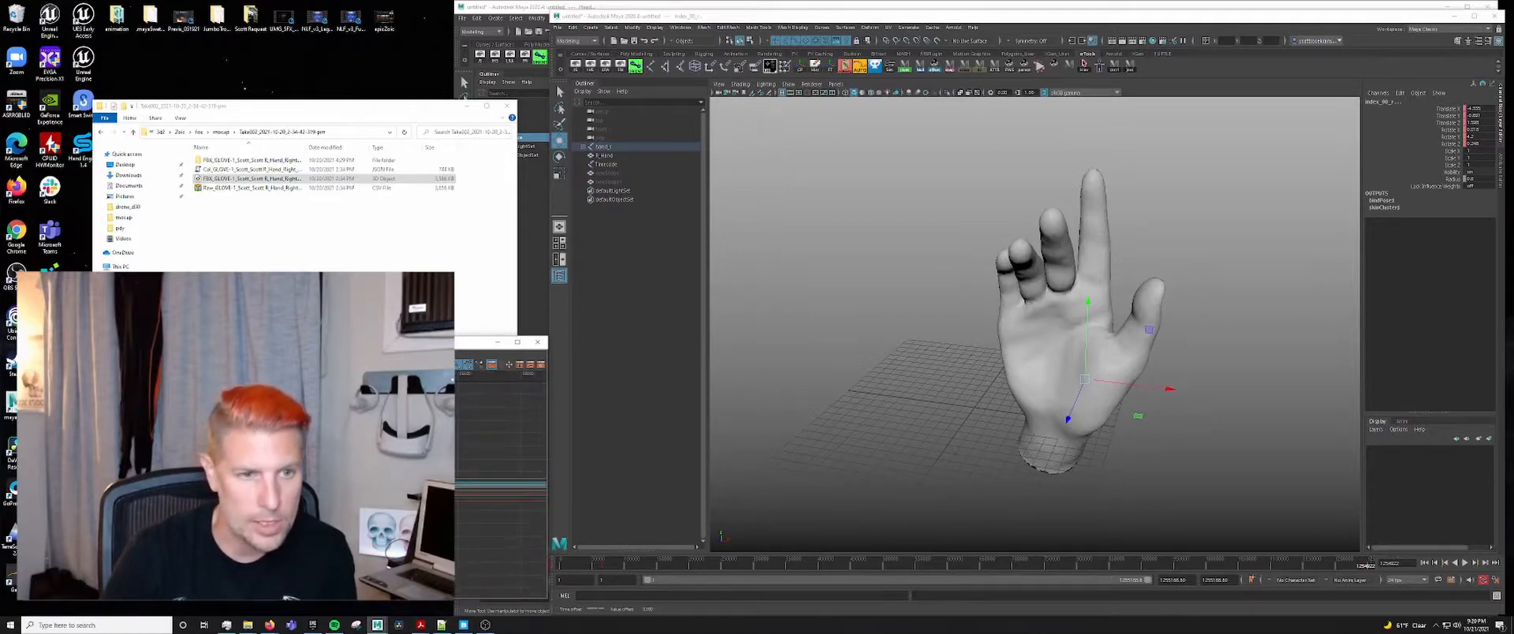
{"action": "scroll", "coordinate": [501, 482], "scroll_direction": "up", "scroll_amount": 4}
{"action": "scroll", "coordinate": [500, 483], "scroll_direction": "down", "scroll_amount": 5}
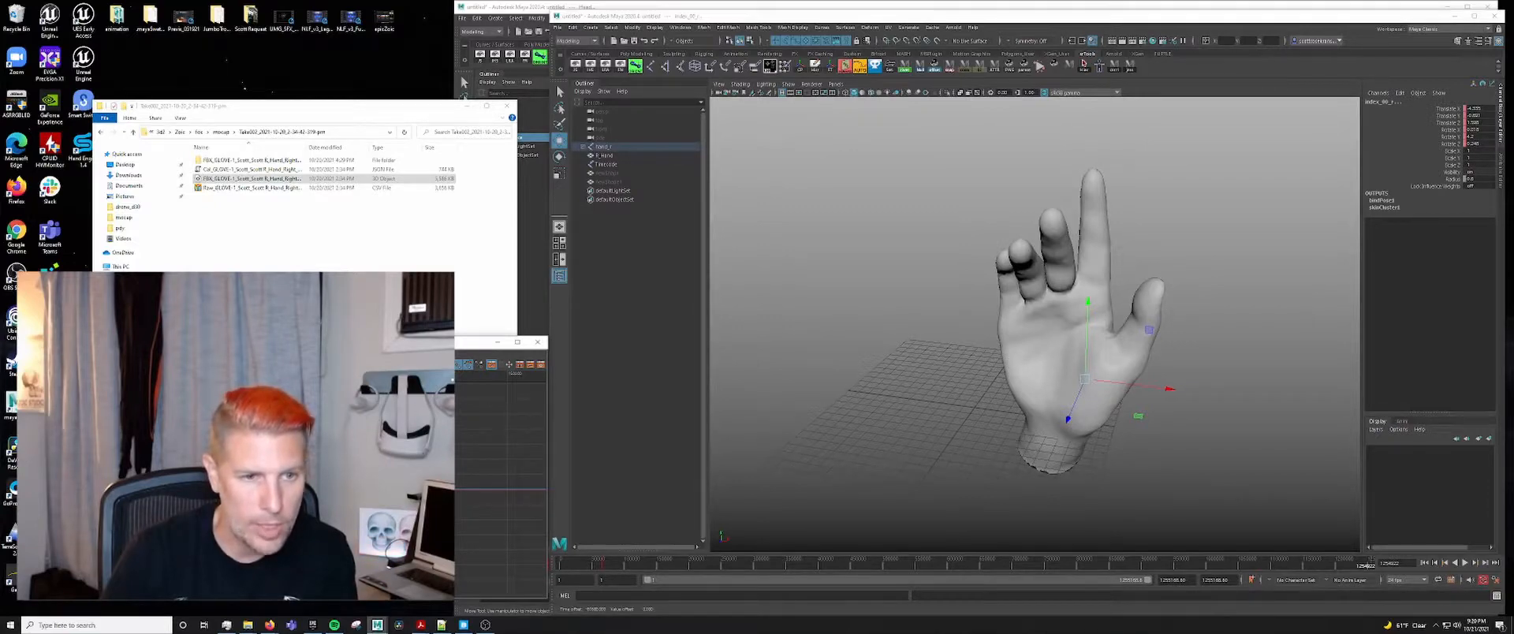
{"action": "key", "text": "f"}
{"action": "scroll", "coordinate": [501, 482], "scroll_direction": "up", "scroll_amount": 3}
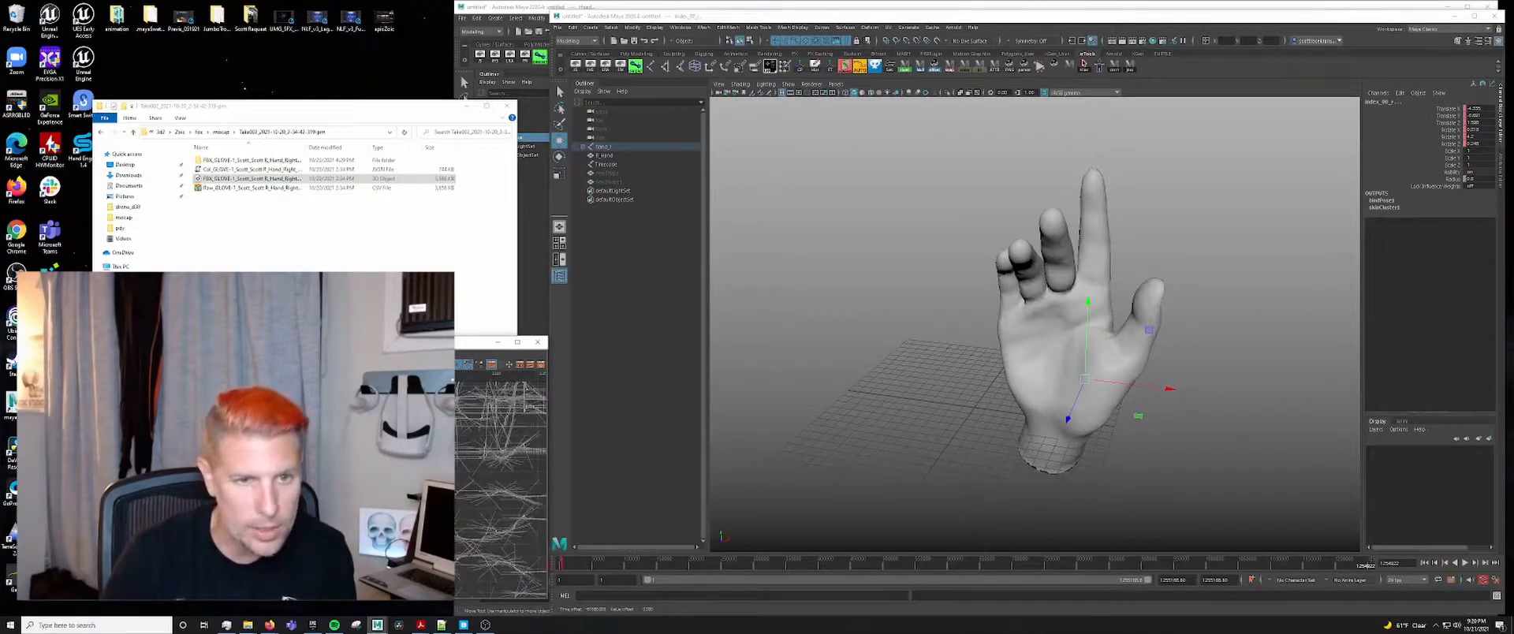
{"action": "scroll", "coordinate": [489, 558], "scroll_direction": "up", "scroll_amount": 6}
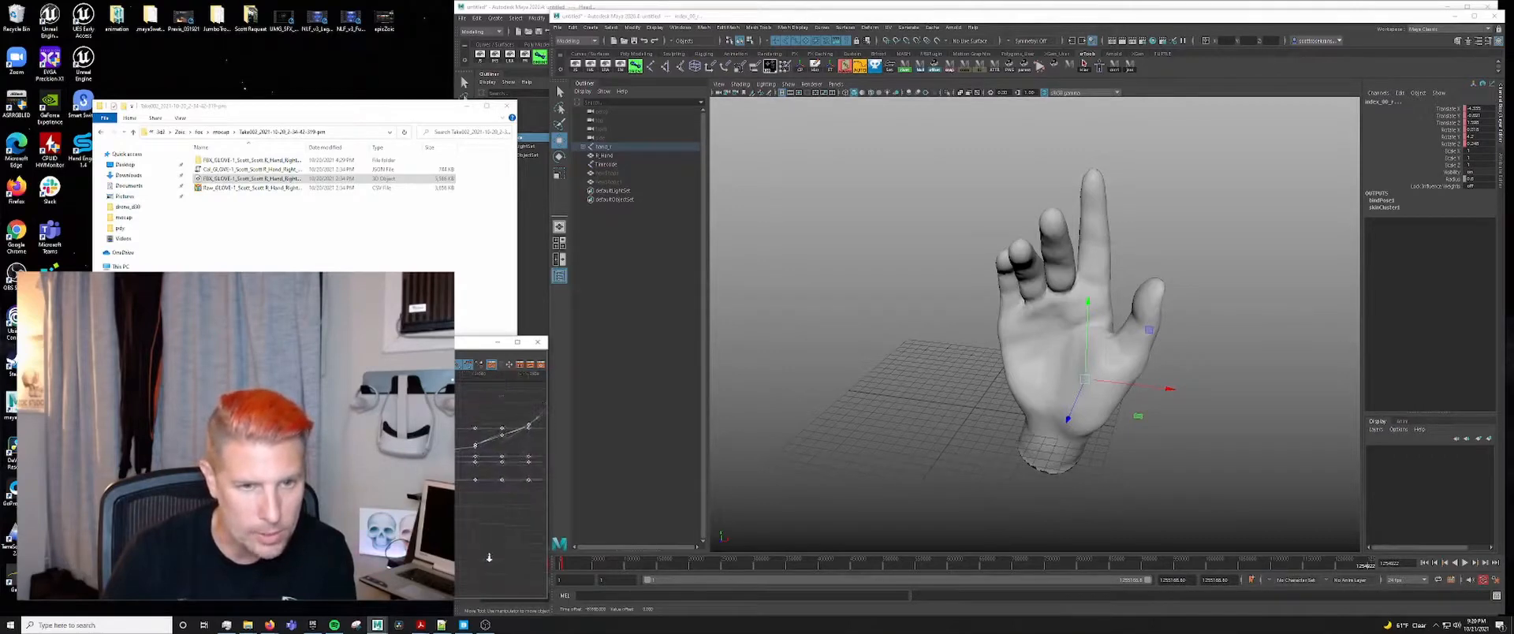
{"action": "scroll", "coordinate": [489, 558], "scroll_direction": "down", "scroll_amount": 8}
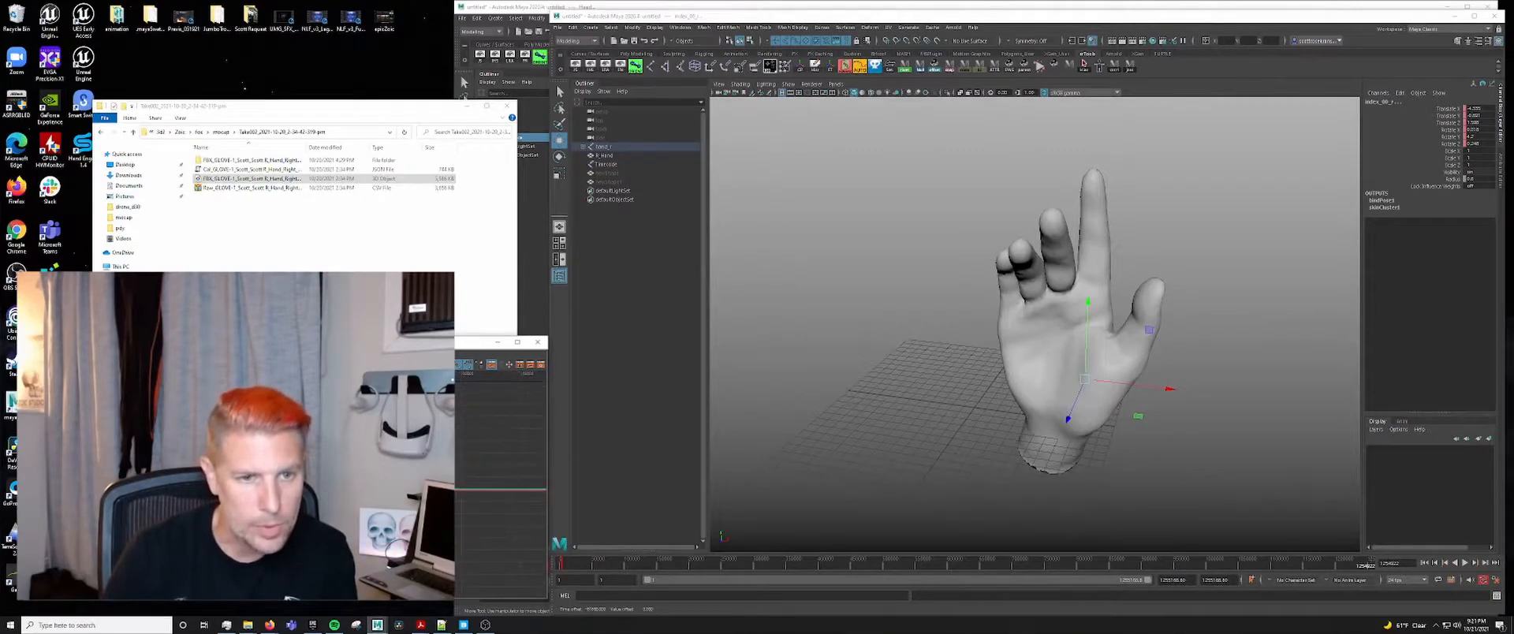
{"action": "scroll", "coordinate": [501, 489], "scroll_direction": "up", "scroll_amount": 4}
{"action": "scroll", "coordinate": [501, 489], "scroll_direction": "down", "scroll_amount": 2}
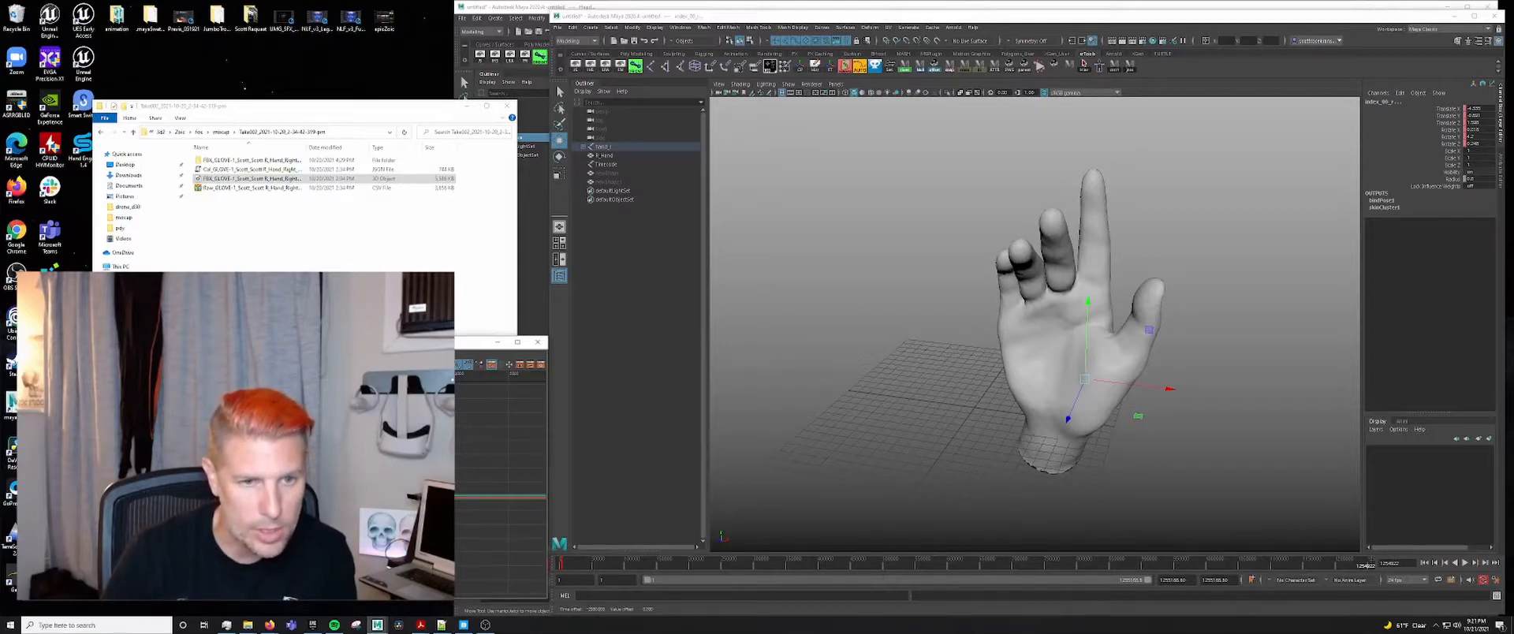
{"action": "scroll", "coordinate": [501, 489], "scroll_direction": "up", "scroll_amount": 5}
{"action": "scroll", "coordinate": [501, 489], "scroll_direction": "down", "scroll_amount": 5}
{"action": "scroll", "coordinate": [501, 489], "scroll_direction": "up", "scroll_amount": 8}
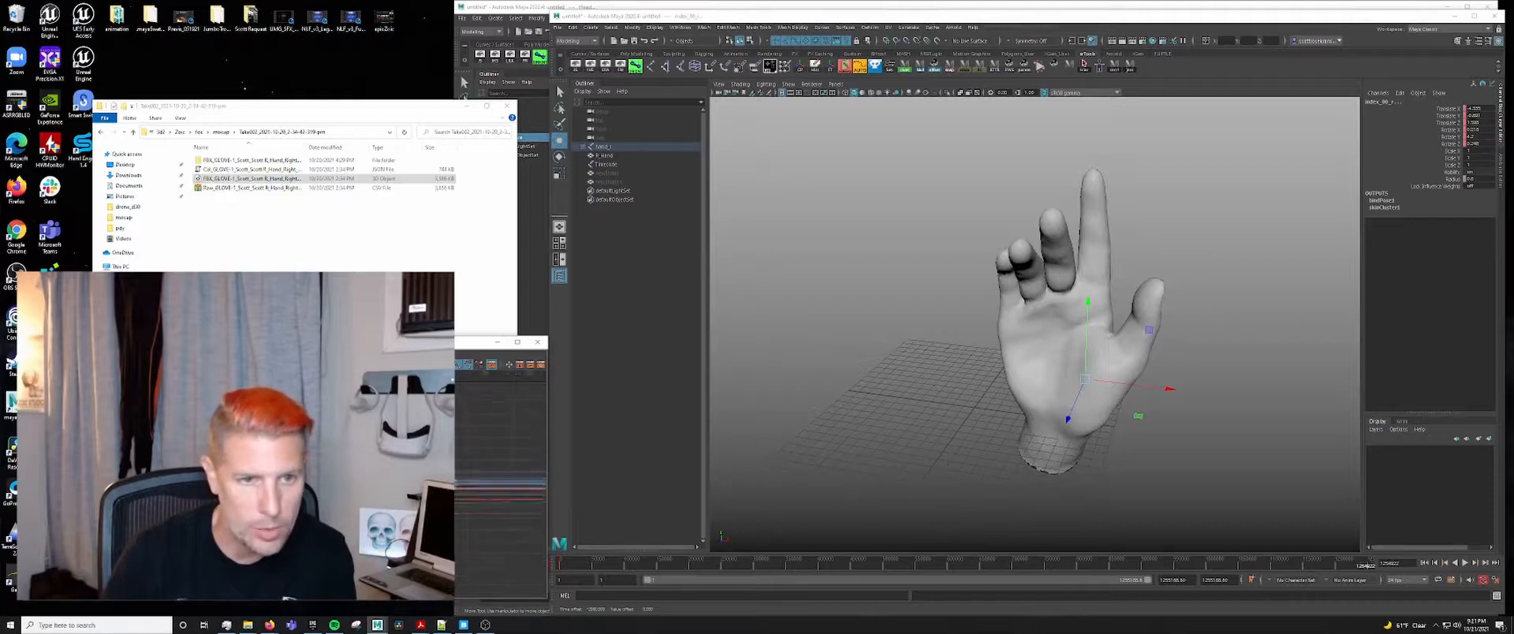
{"action": "middle_click_drag", "start_coordinate": [473, 489], "coordinate": [520, 489], "text": "shift"}
{"action": "right_click_drag", "start_coordinate": [441, 523], "coordinate": [471, 530], "text": "alt+shift"}
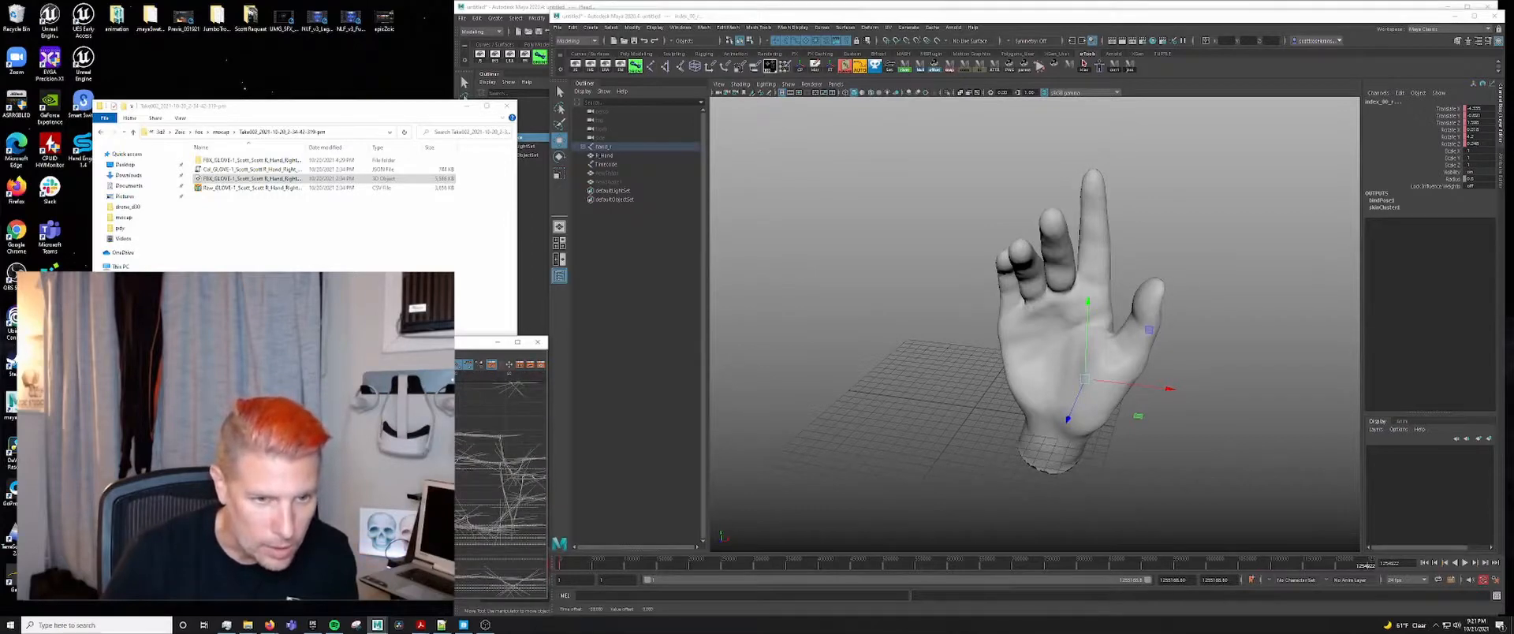
- Fine-tune the time offset of the finger keys so their motion starts at the timeline's first frames
{"action": "right_click_drag", "start_coordinate": [442, 473], "coordinate": [478, 433], "text": "alt"}
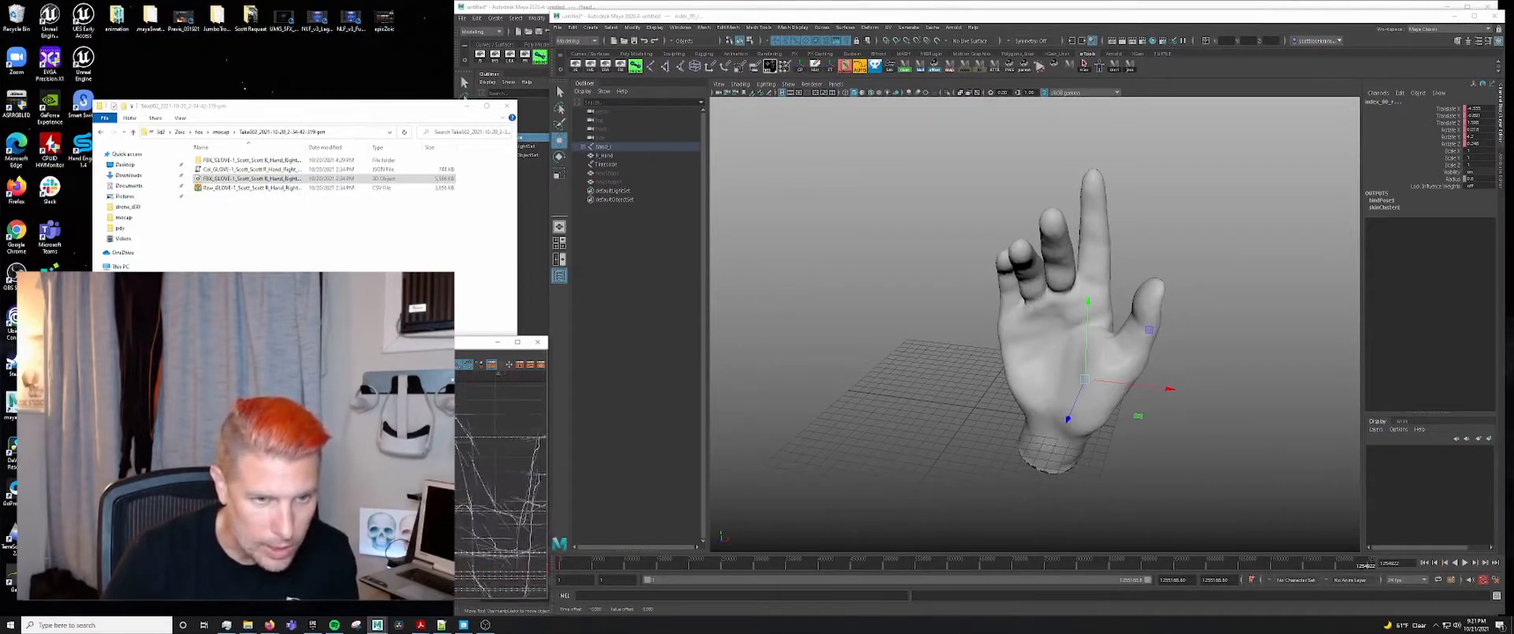
{"action": "middle_click_drag", "start_coordinate": [498, 490], "coordinate": [490, 490], "text": "shift"}
{"action": "right_click_drag", "start_coordinate": [508, 471], "coordinate": [426, 471], "text": "alt"}
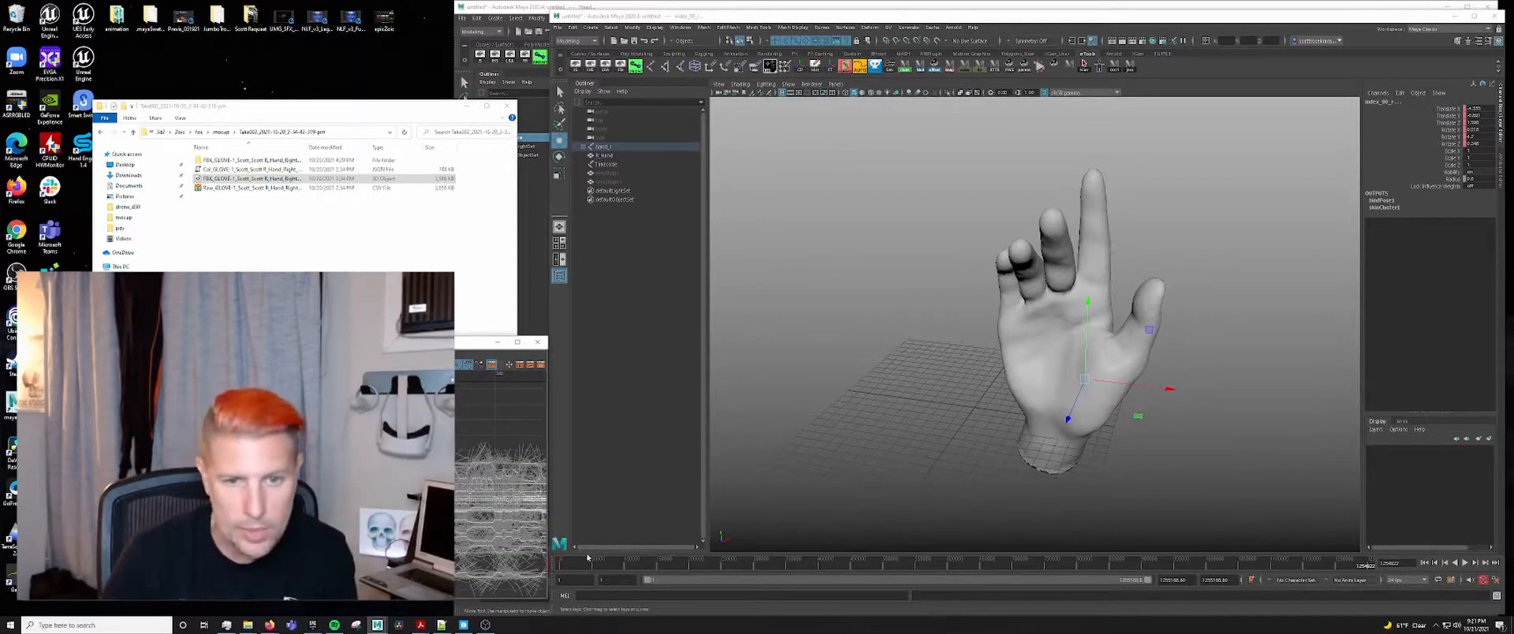
{"action": "left_click_drag", "start_coordinate": [479, 457], "coordinate": [359, 433], "text": "alt"}
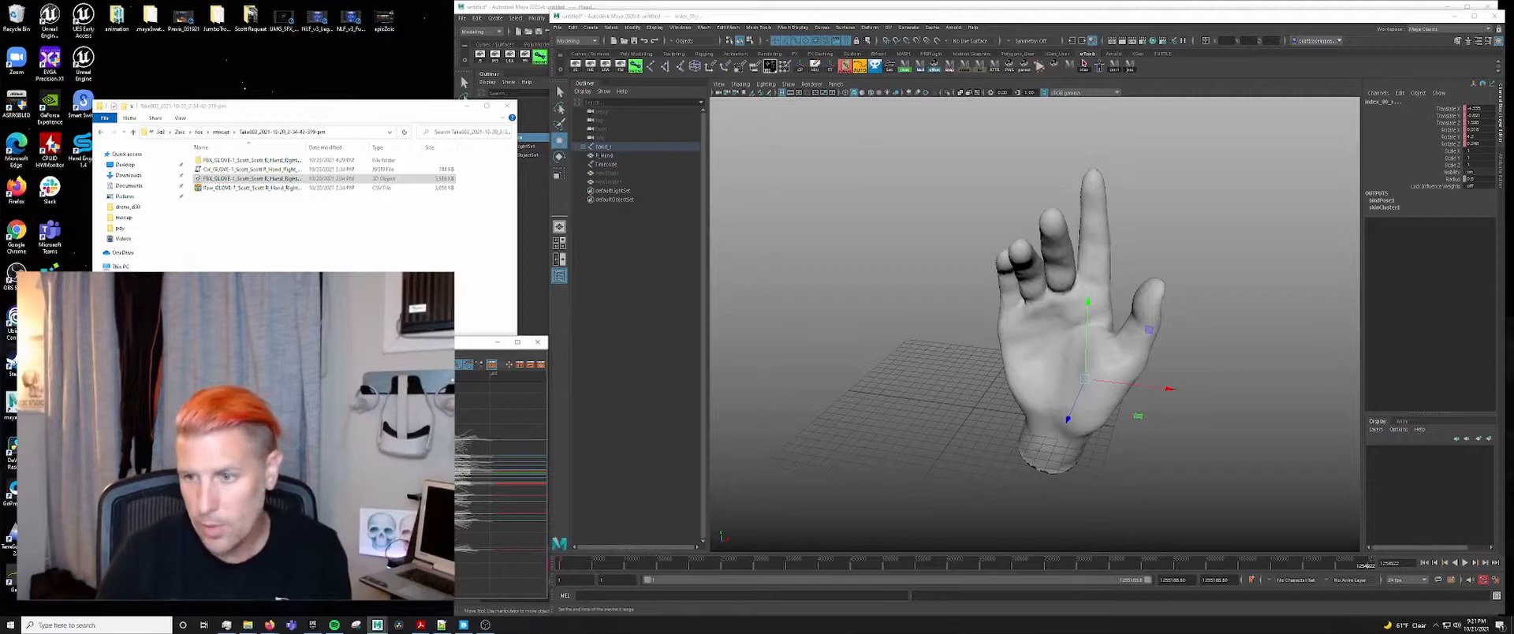
- Set the playback range's end frame to 350 and lengthen it to 400
{"action": "left_click_drag", "start_coordinate": [1188, 580], "coordinate": [861, 577]}
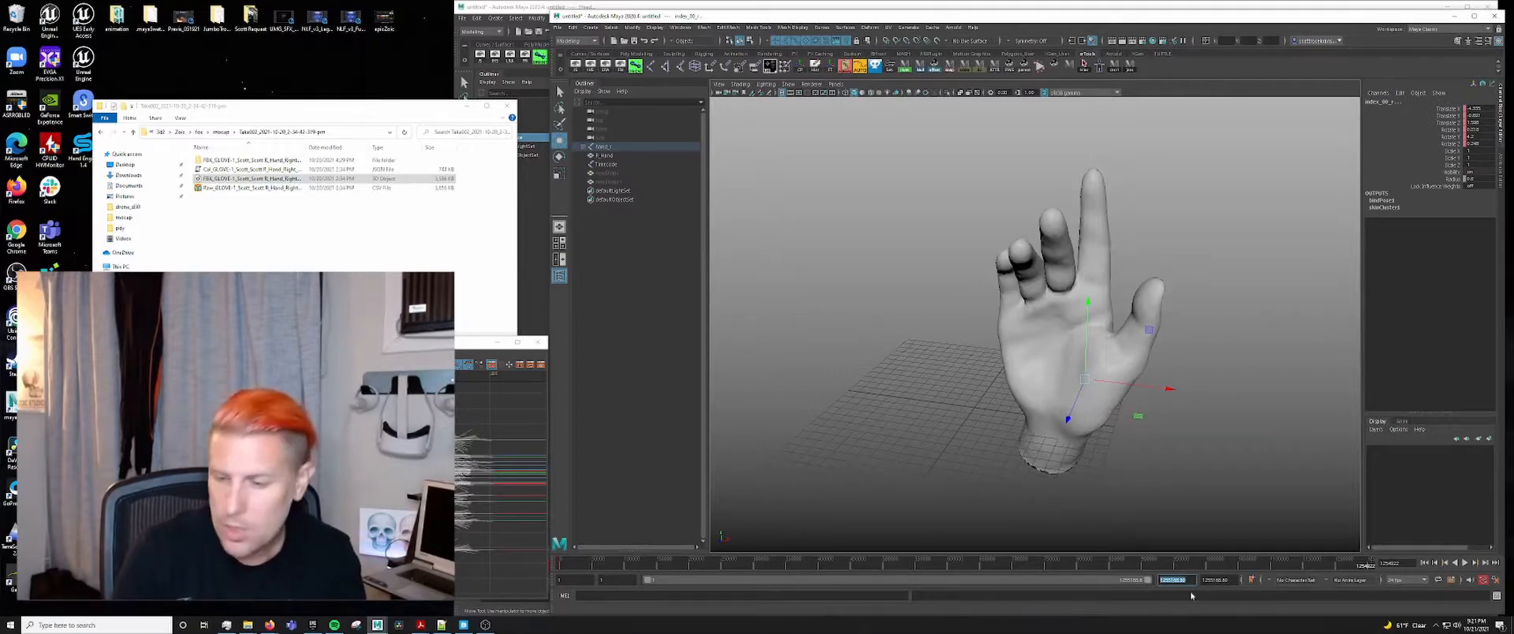
{"action": "type", "text": "350"}
{"action": "key", "text": "Return"}
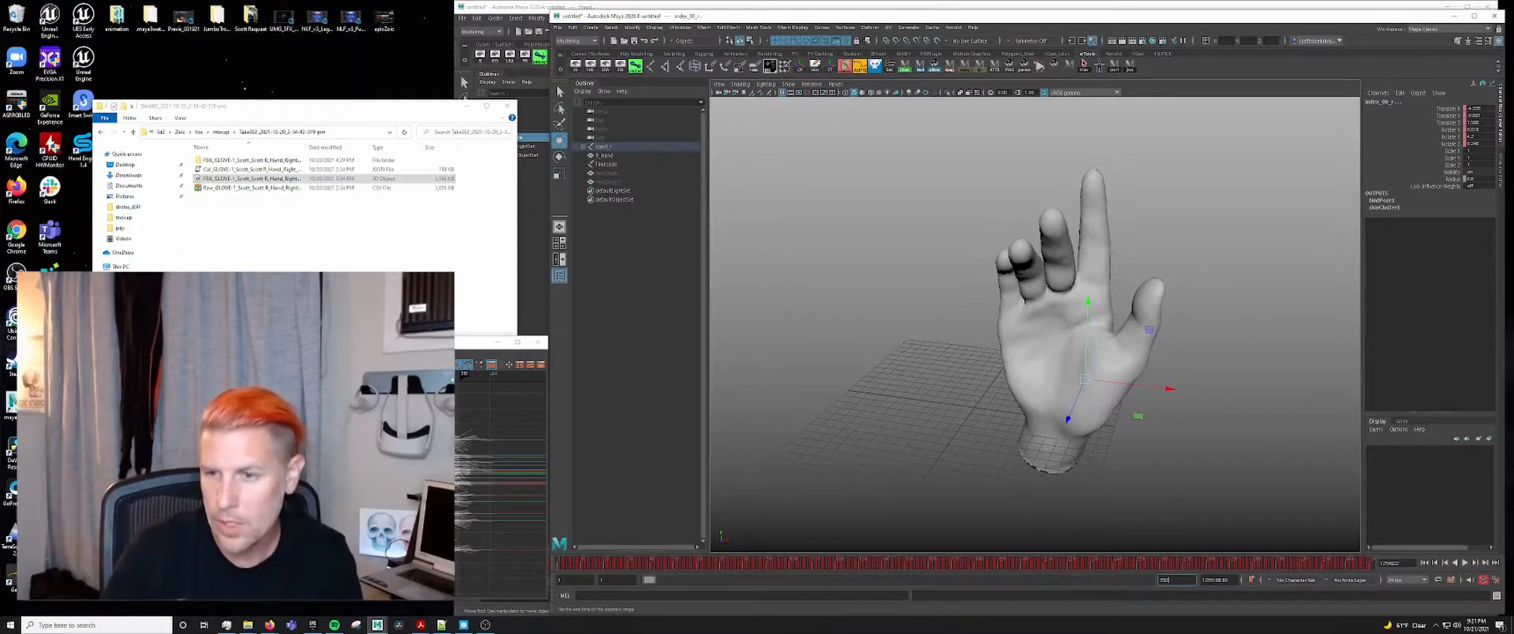
{"action": "left_click_drag", "start_coordinate": [1177, 580], "coordinate": [1146, 580]}
{"action": "type", "text": "400"}
{"action": "key", "text": "Return"}
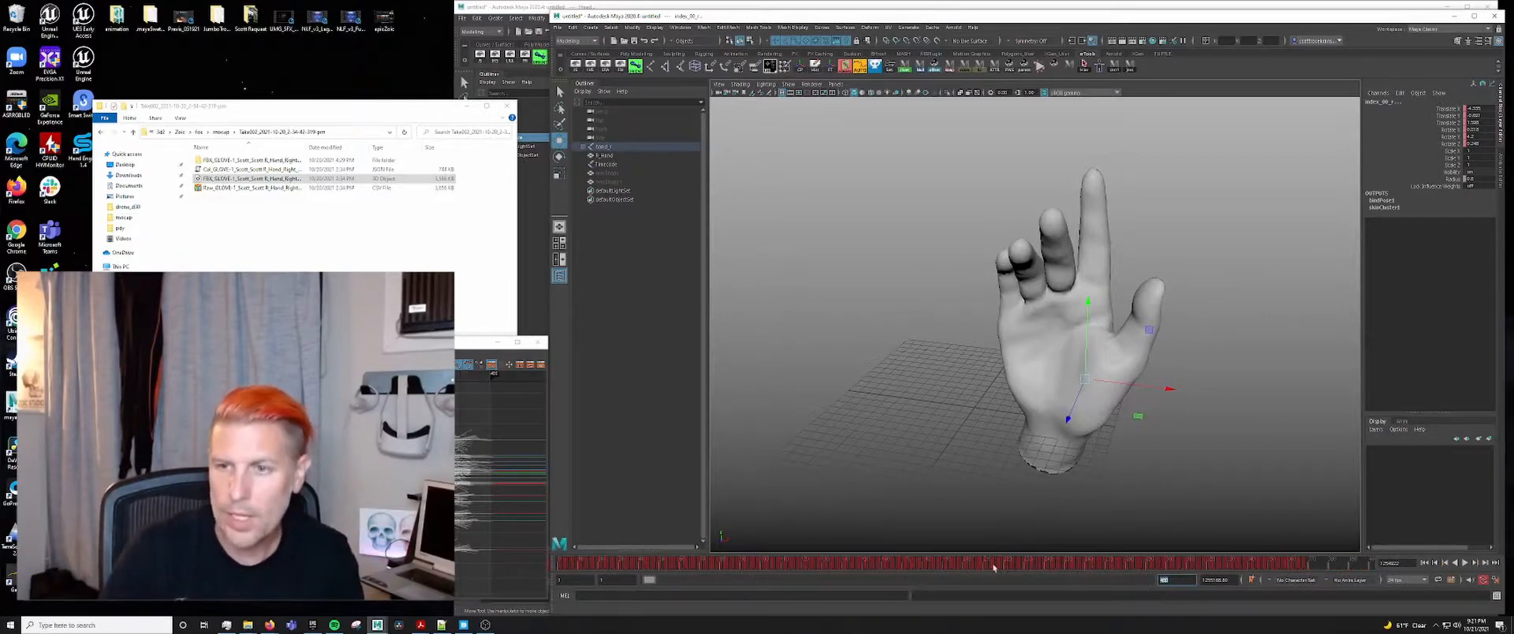
- Play back the hand animation from a wider view to check the shifted finger motion
{"action": "key", "text": "alt+v"}
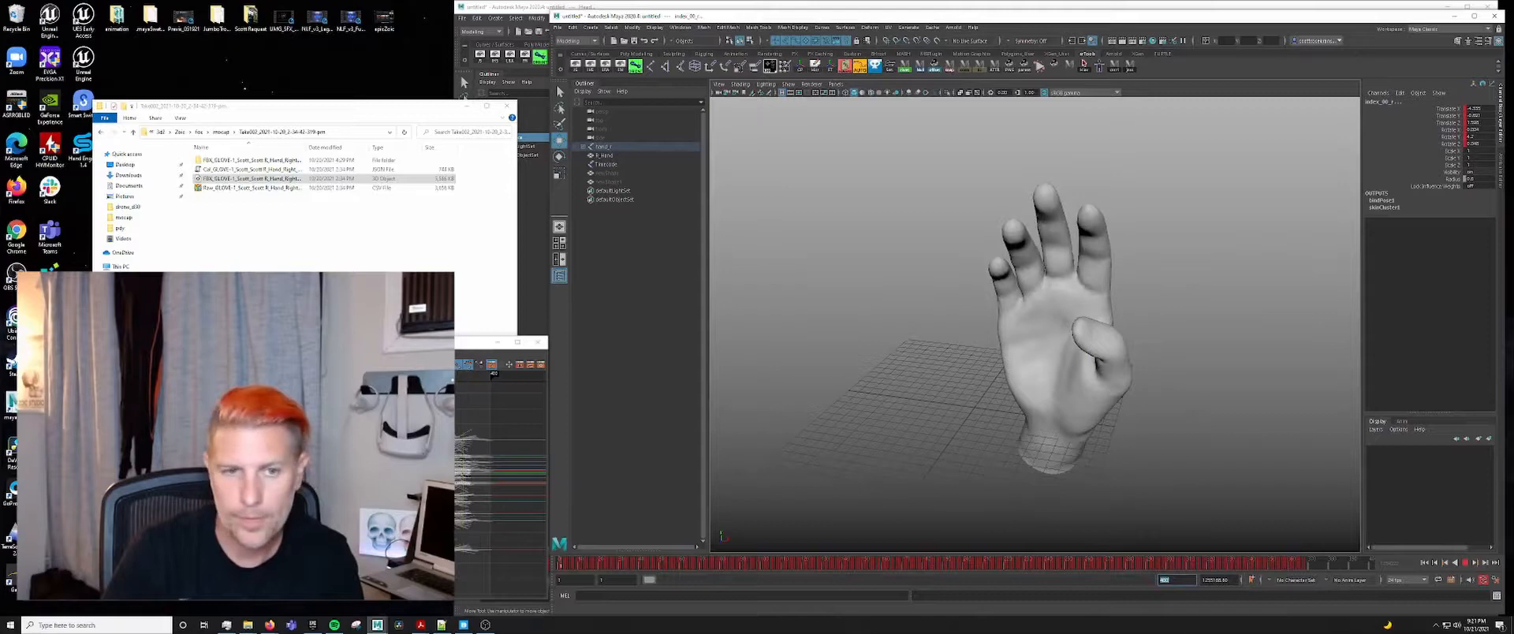
{"action": "key", "text": "alt+v"}
{"action": "right_click_drag", "start_coordinate": [1102, 533], "coordinate": [1022, 529], "text": "alt"}
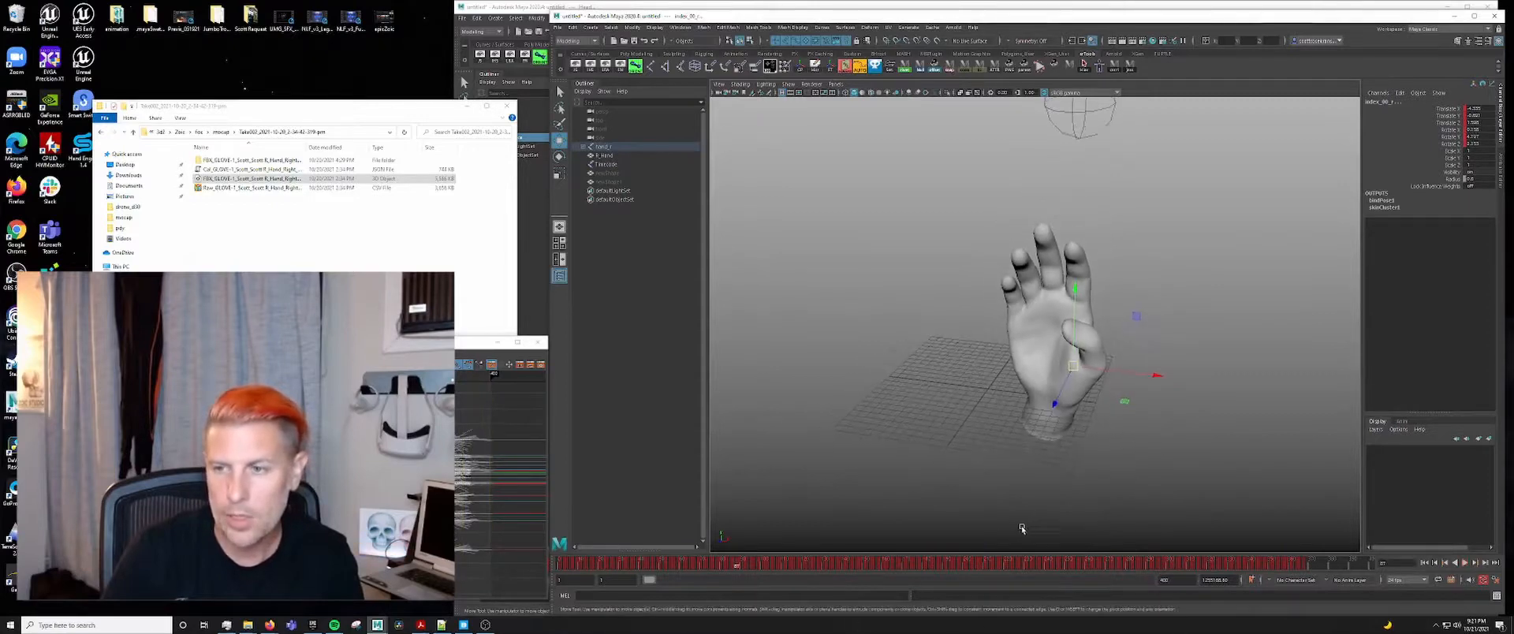
{"action": "key", "text": "alt+v"}
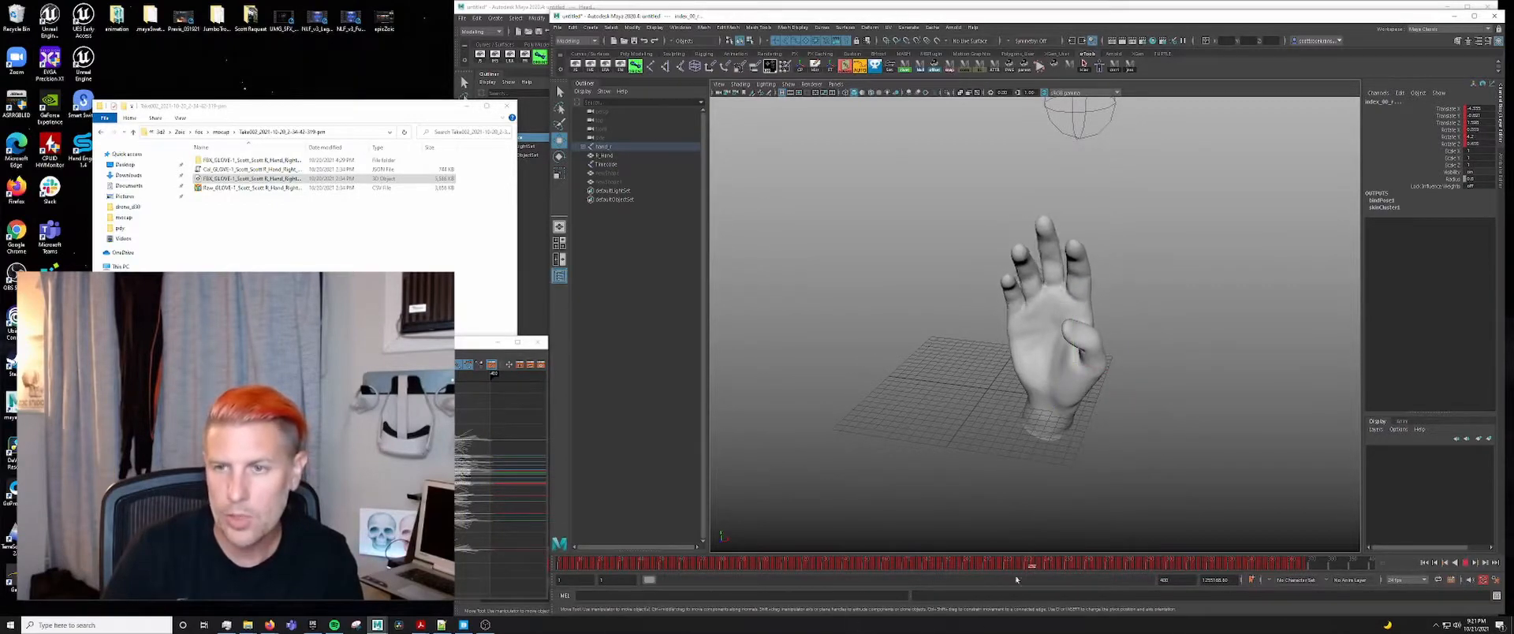
{"action": "key", "text": "alt+v"}
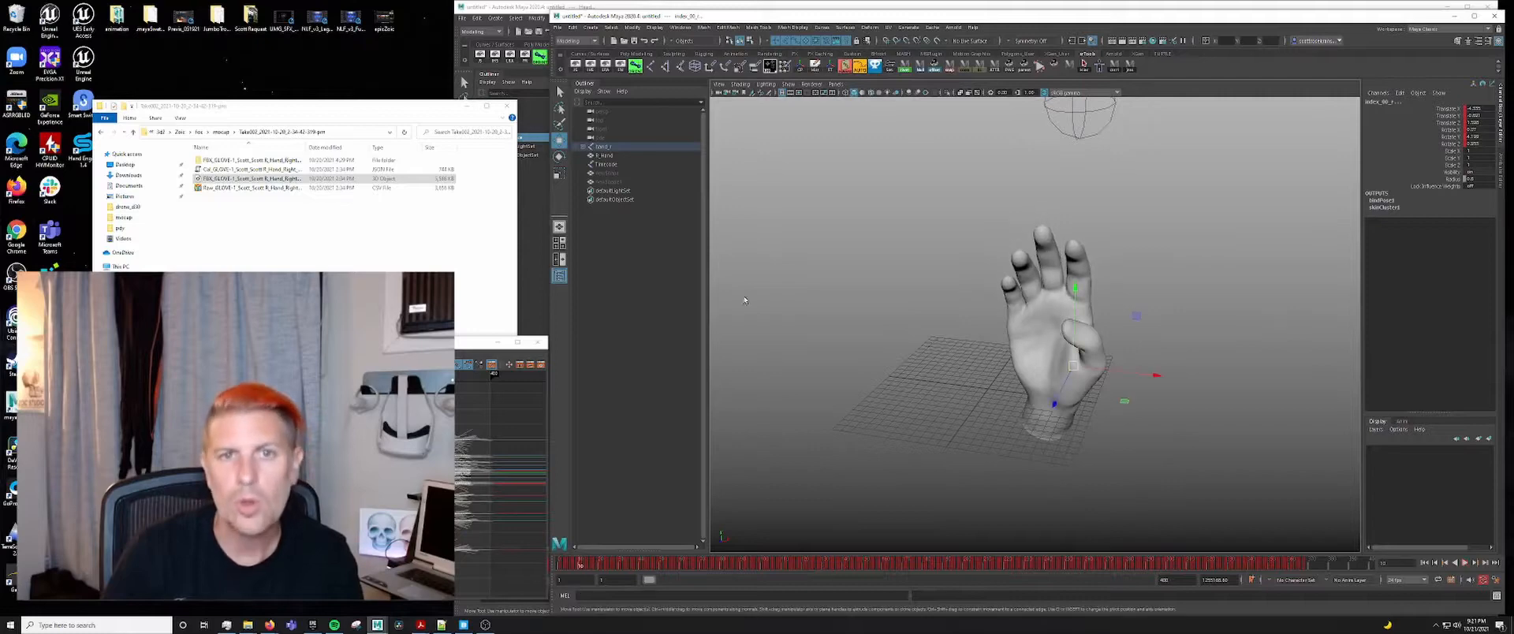
- Reselect the finger joints and expand every finger and thumb joint chain under the hand's root in the Outliner
{"action": "left_click", "coordinate": [975, 100]}
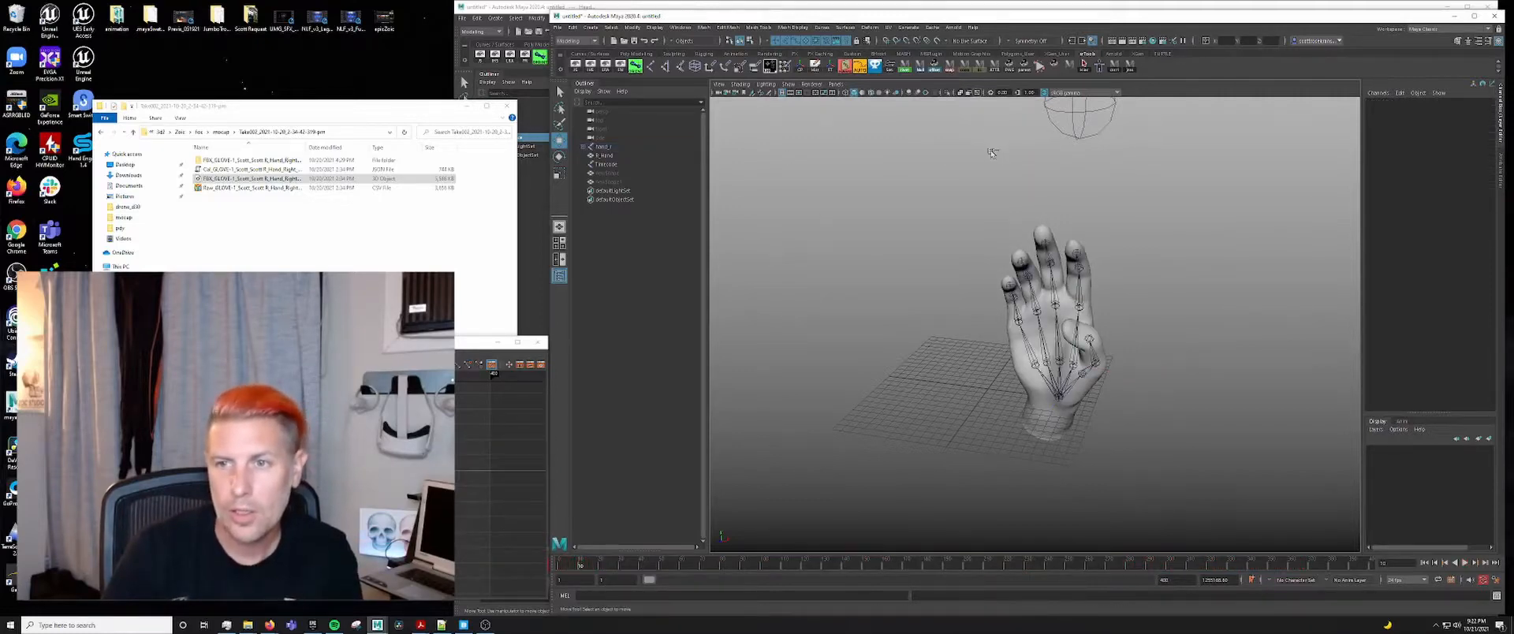
{"action": "key", "text": "ctrl+z"}
{"action": "key", "text": "f"}
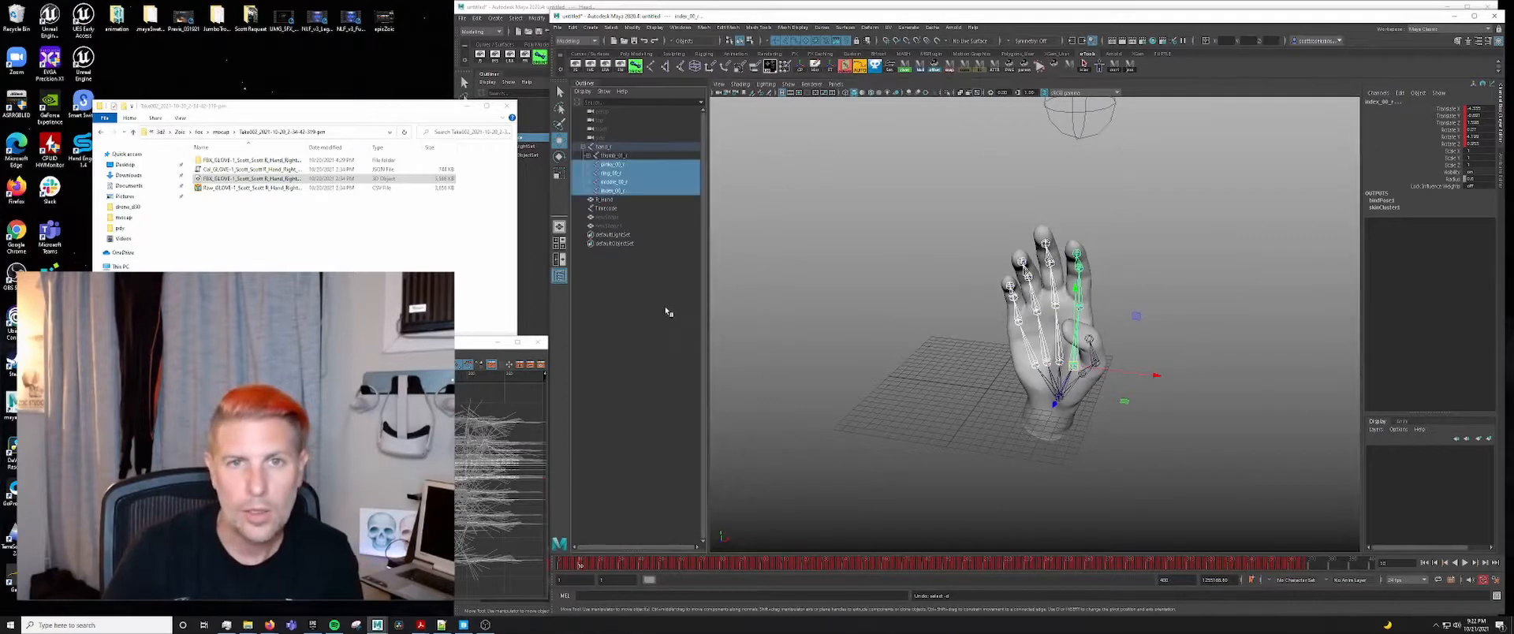
{"action": "left_click", "coordinate": [592, 192], "text": "shift"}
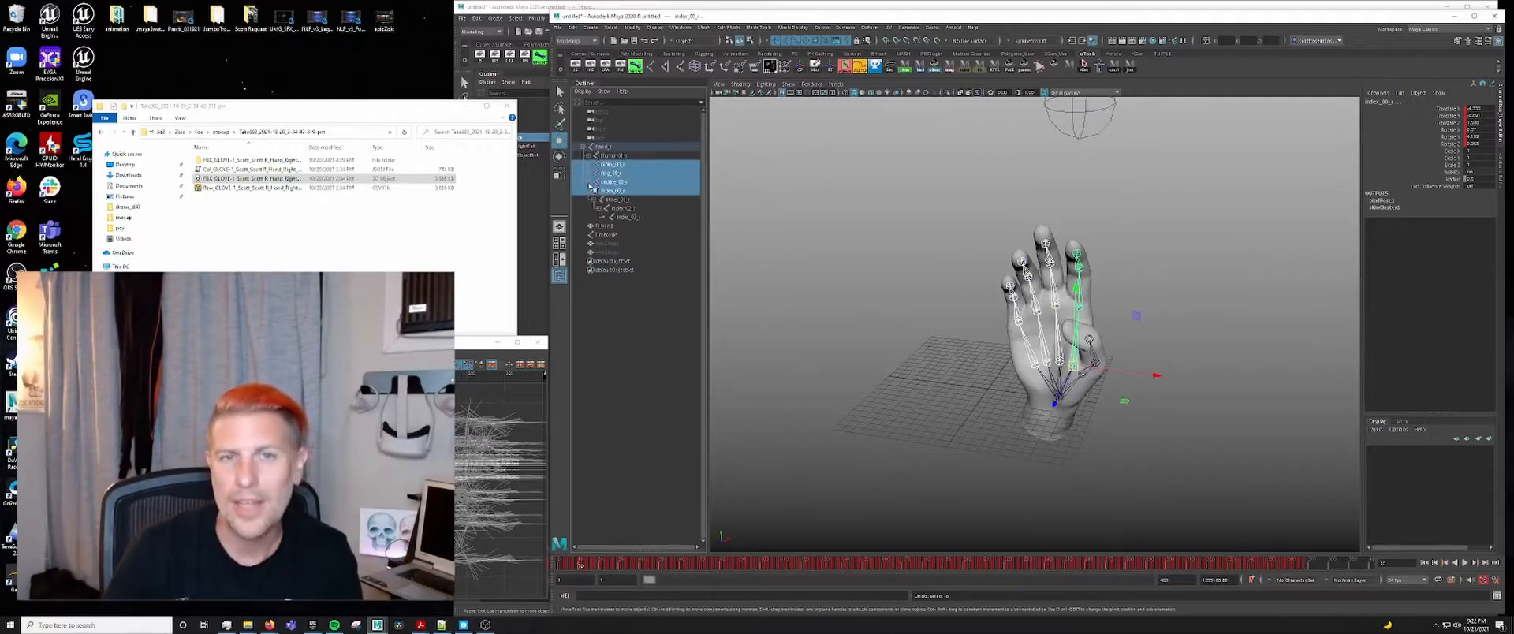
{"action": "left_click", "coordinate": [591, 182], "text": "shift"}
{"action": "left_click", "coordinate": [591, 174], "text": "shift"}
{"action": "left_click", "coordinate": [589, 164], "text": "shift"}
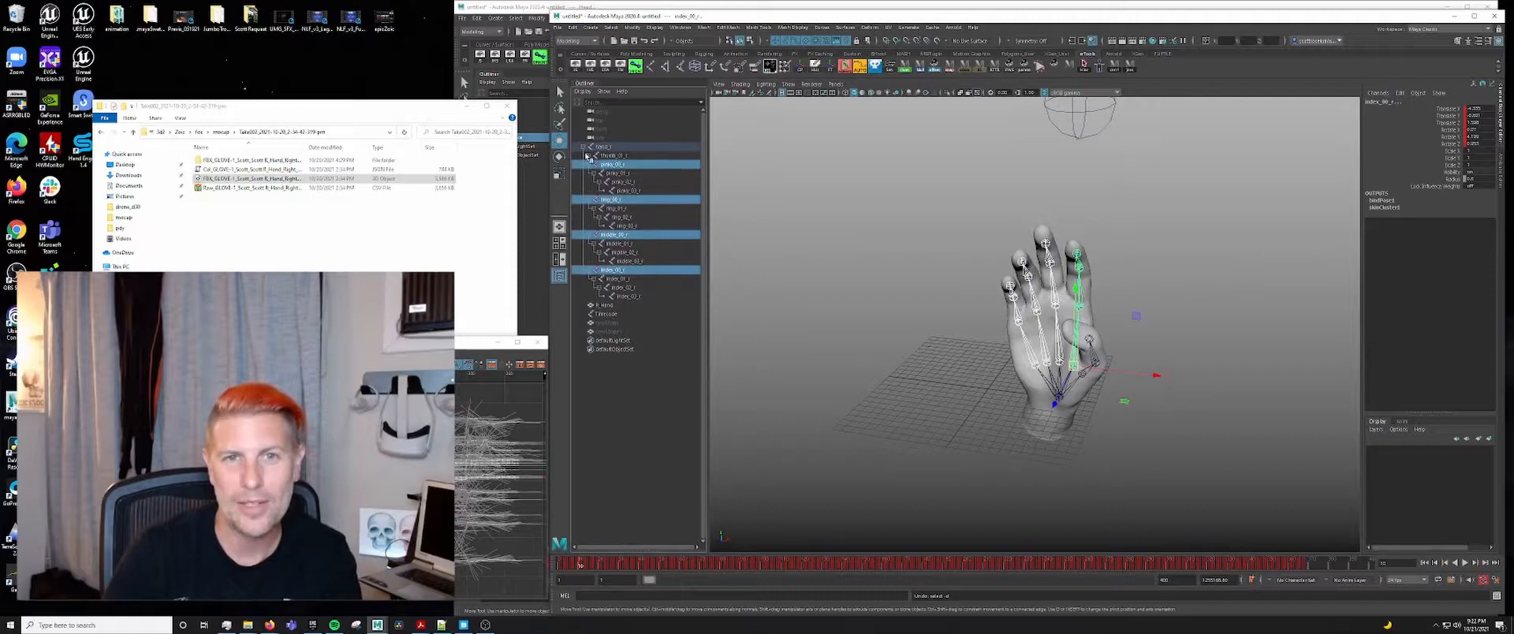
{"action": "left_click", "coordinate": [589, 155], "text": "shift"}
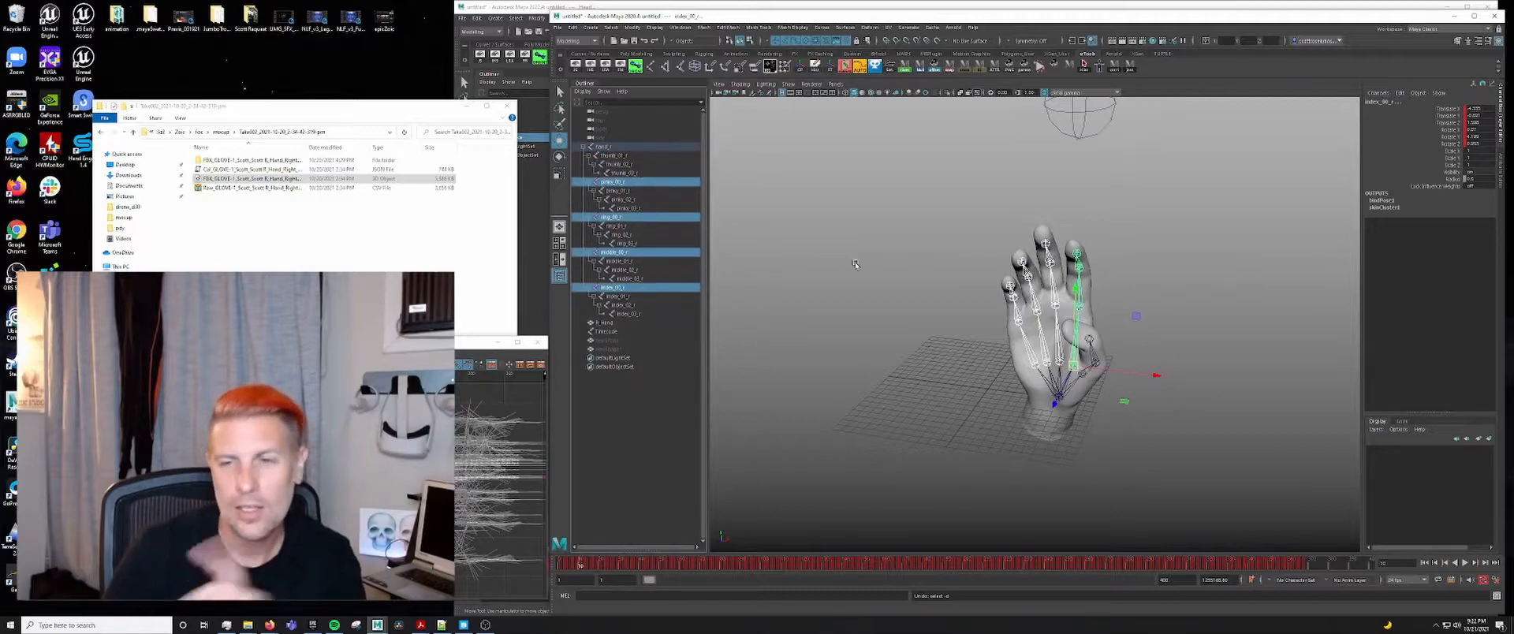
- Undo the previous key shifts that were applied to only part of the hand's joints
{"action": "key", "text": "ctrl+z"}
{"action": "key", "text": "ctrl+z"}
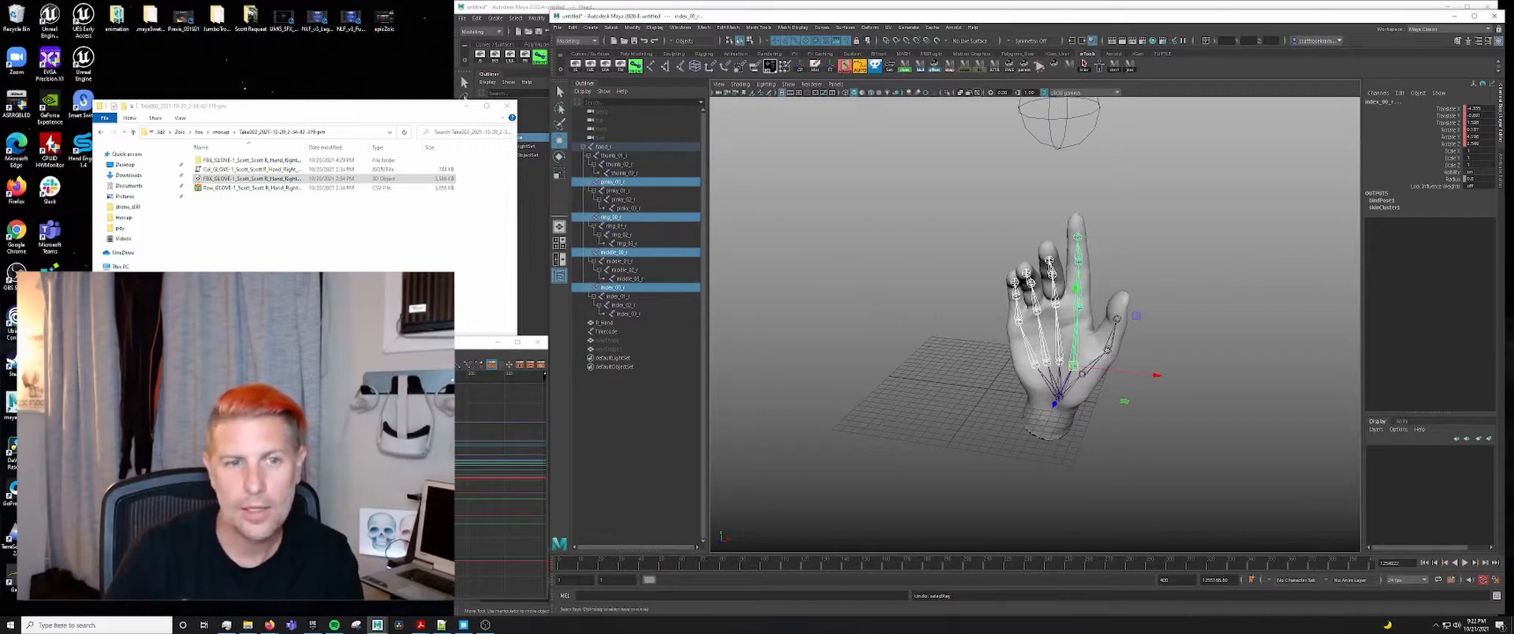
{"action": "key", "text": "ctrl+z"}
{"action": "key", "text": "f"}
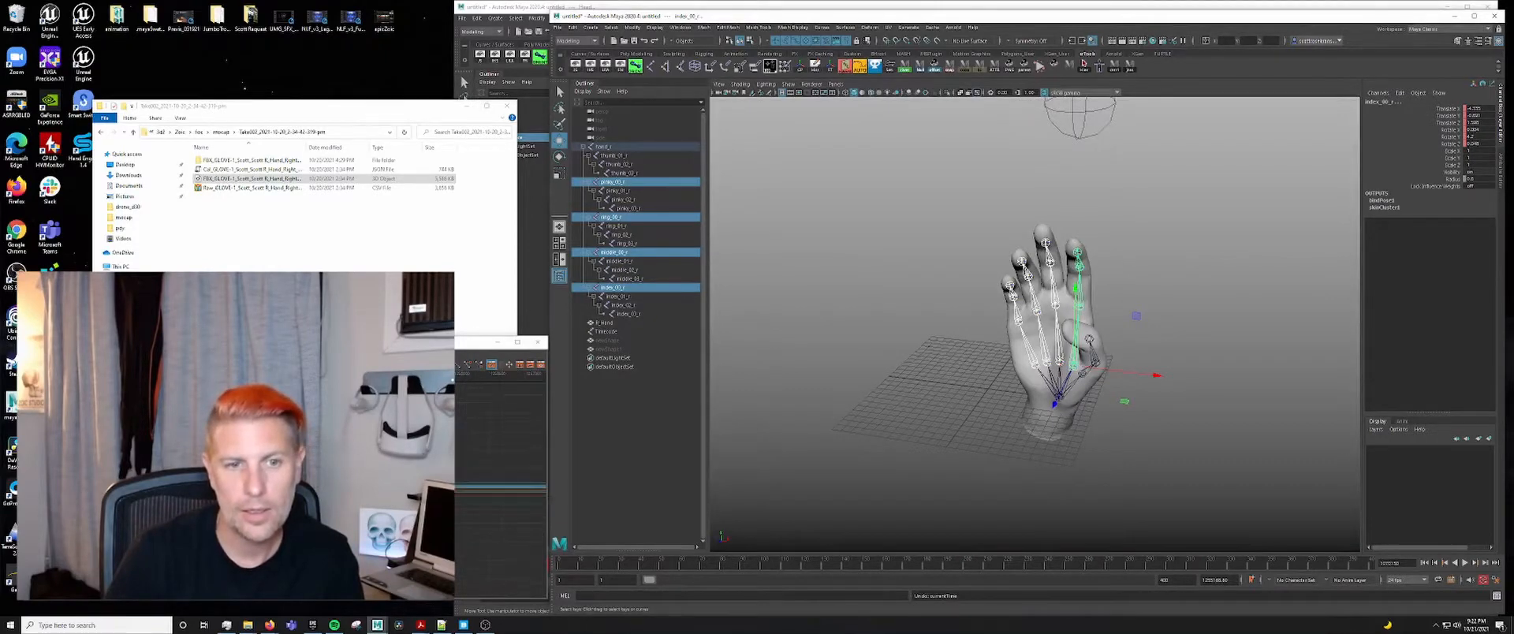
{"action": "key", "text": "ctrl+z"}
{"action": "key", "text": "ctrl+z"}
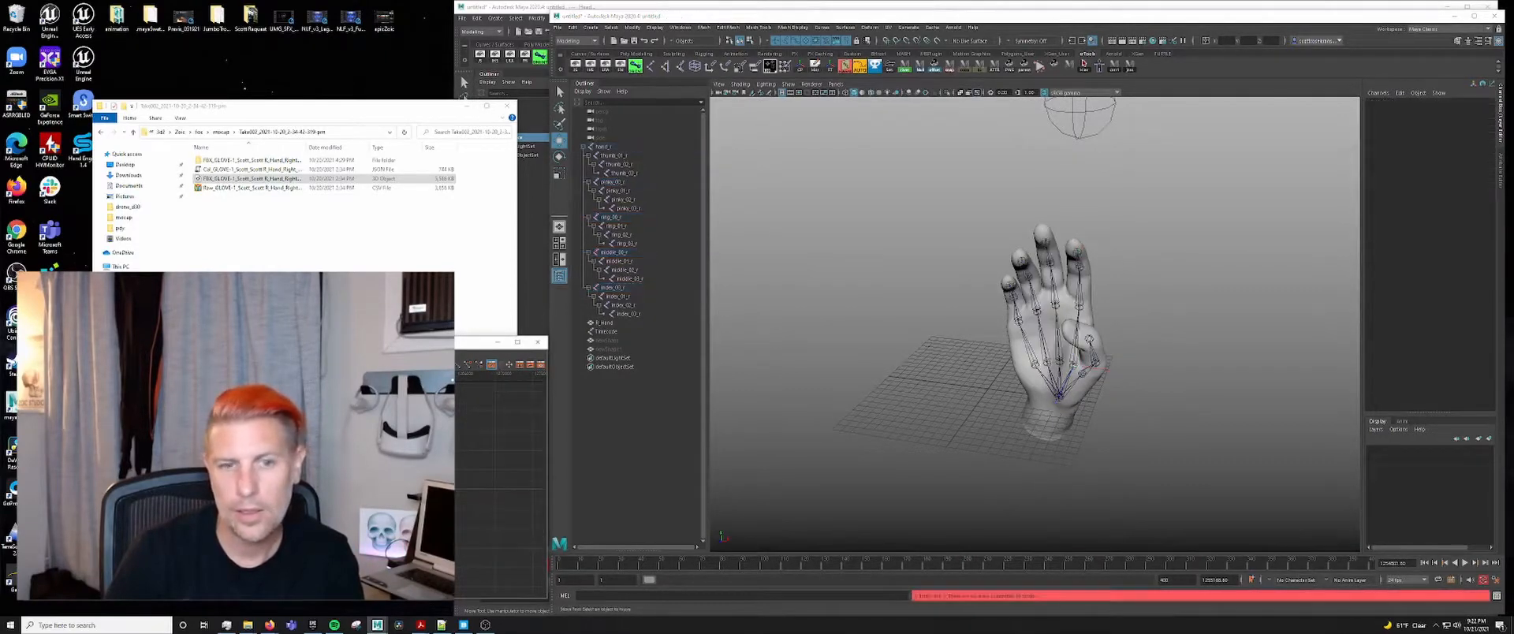
- Select every joint of the hand in the Outliner, from the last index finger joint up to the root
{"action": "left_click", "coordinate": [627, 314]}
{"action": "left_click", "coordinate": [620, 156], "text": "shift"}
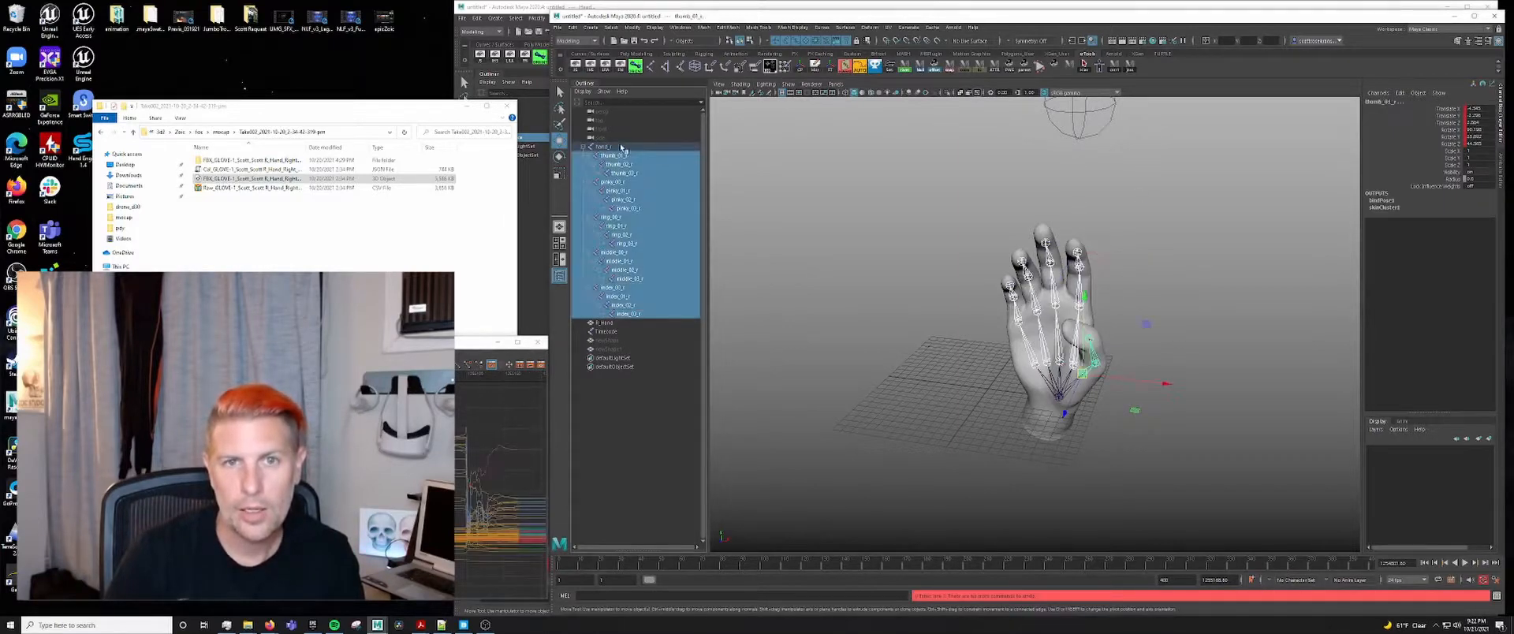
{"action": "left_click", "coordinate": [618, 148], "text": "shift"}
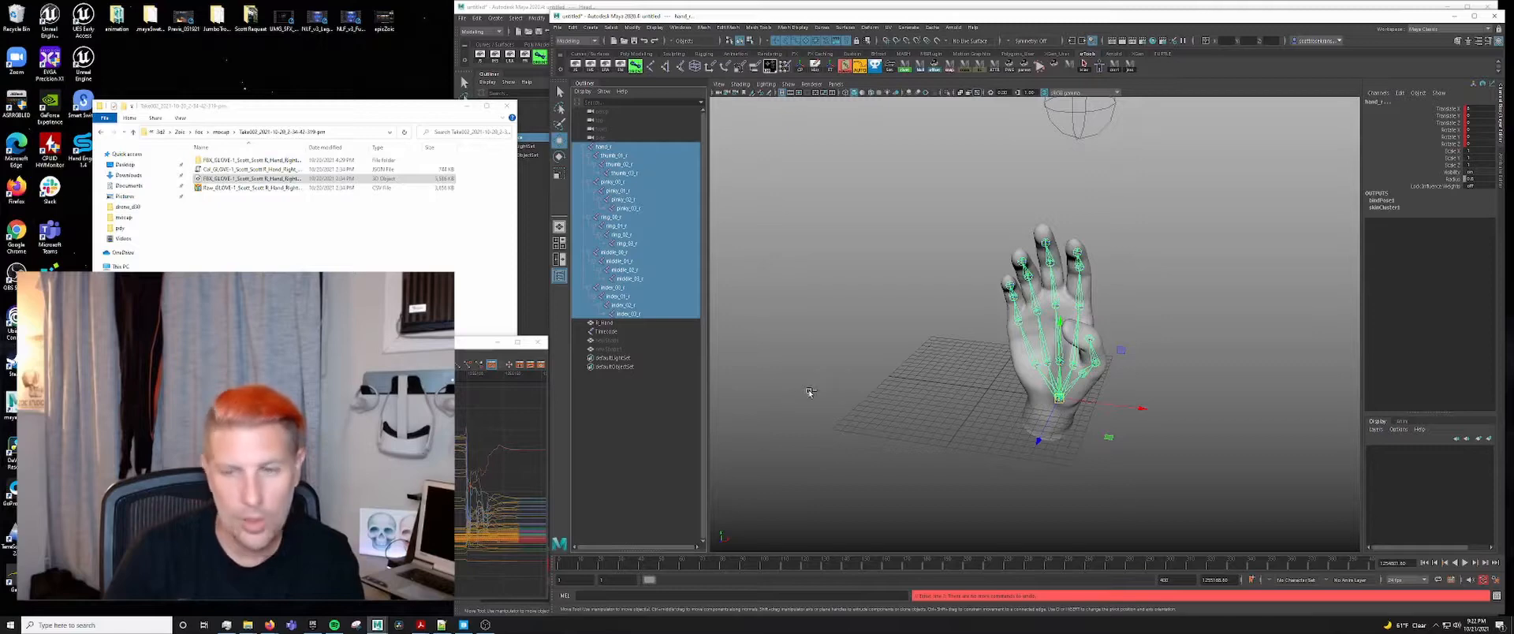
- Shift the animation keys of all the selected hand joints back in the Graph Editor to the timeline's beginning
{"action": "scroll", "coordinate": [501, 488], "scroll_direction": "down", "scroll_amount": 10}
{"action": "scroll", "coordinate": [501, 489], "scroll_direction": "down", "scroll_amount": 3}
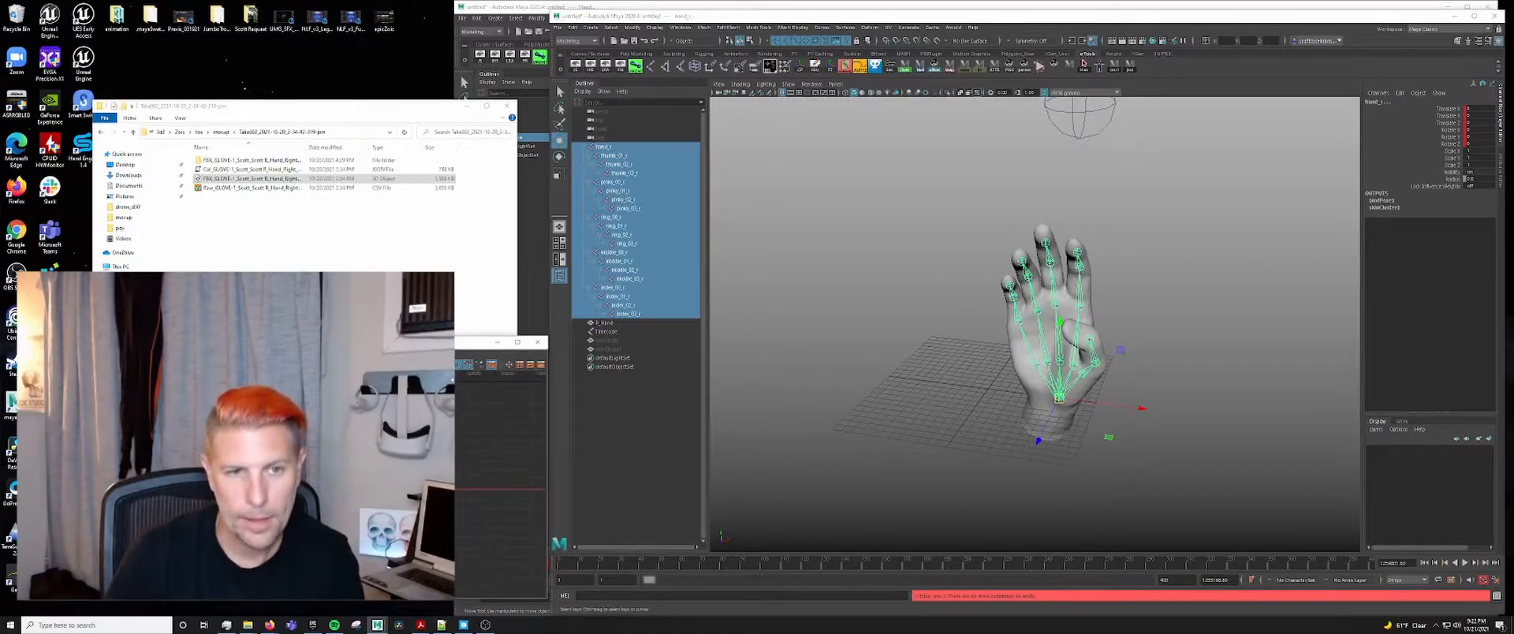
{"action": "scroll", "coordinate": [465, 536], "scroll_direction": "down", "scroll_amount": 5}
{"action": "middle_click_drag", "start_coordinate": [430, 525], "coordinate": [509, 534], "text": "alt"}
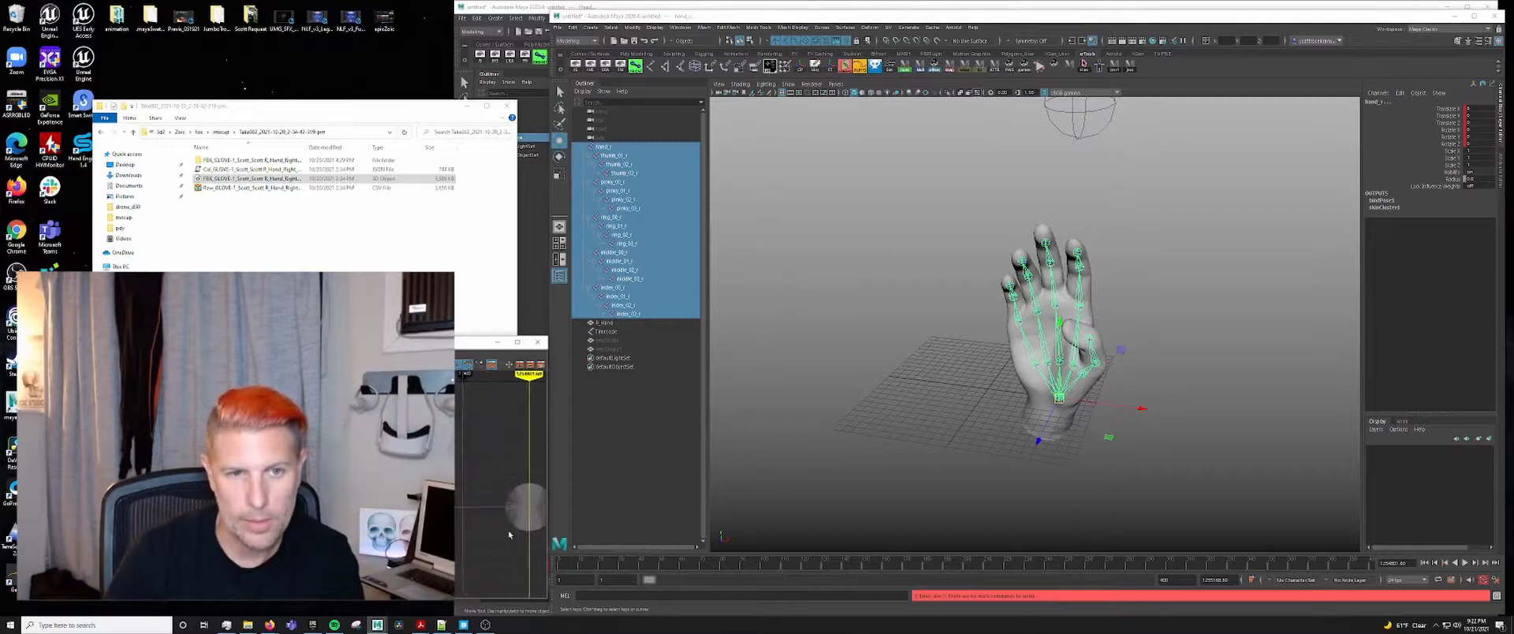
{"action": "mouse_move", "coordinate": [508, 535]}
{"action": "right_mouse_down", "text": "alt"}
{"action": "mouse_move", "coordinate": [468, 521]}
{"action": "mouse_move", "coordinate": [551, 536]}
{"action": "right_mouse_up", "text": "alt"}
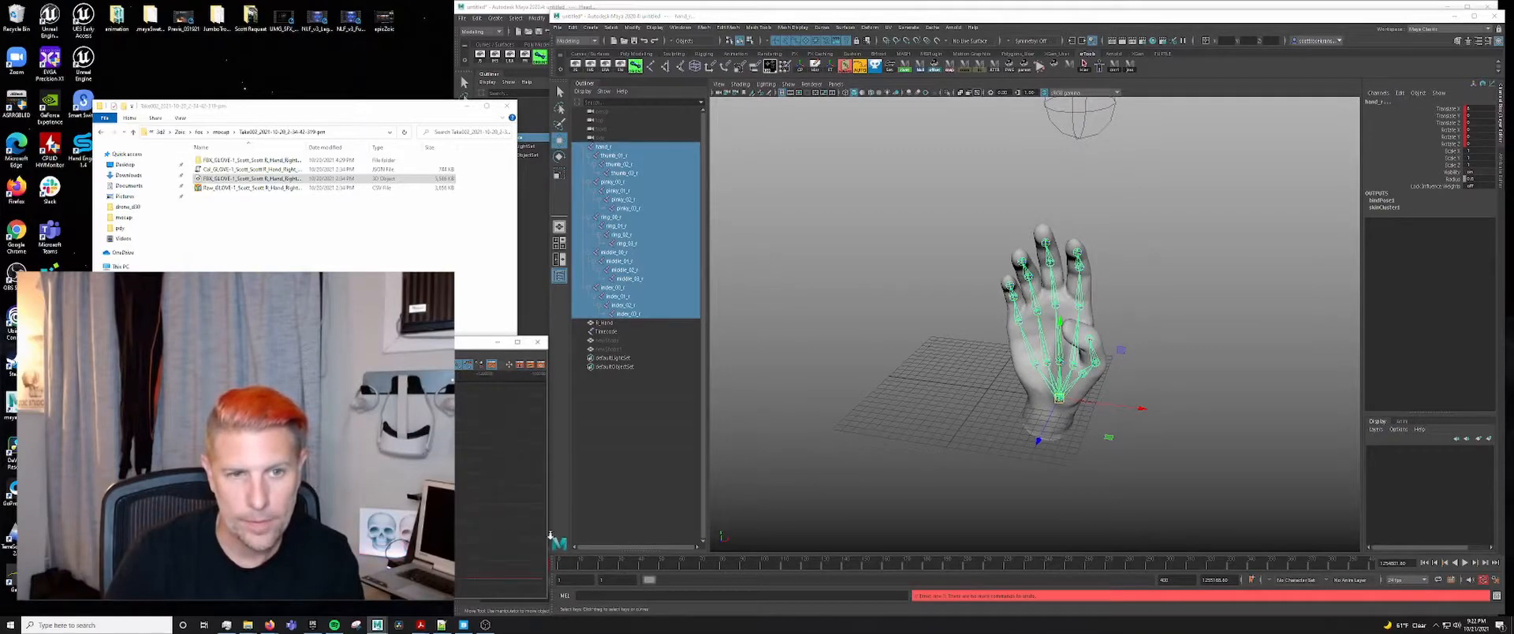
{"action": "key", "text": "f"}
{"action": "scroll", "coordinate": [509, 527], "scroll_direction": "down", "scroll_amount": 8}
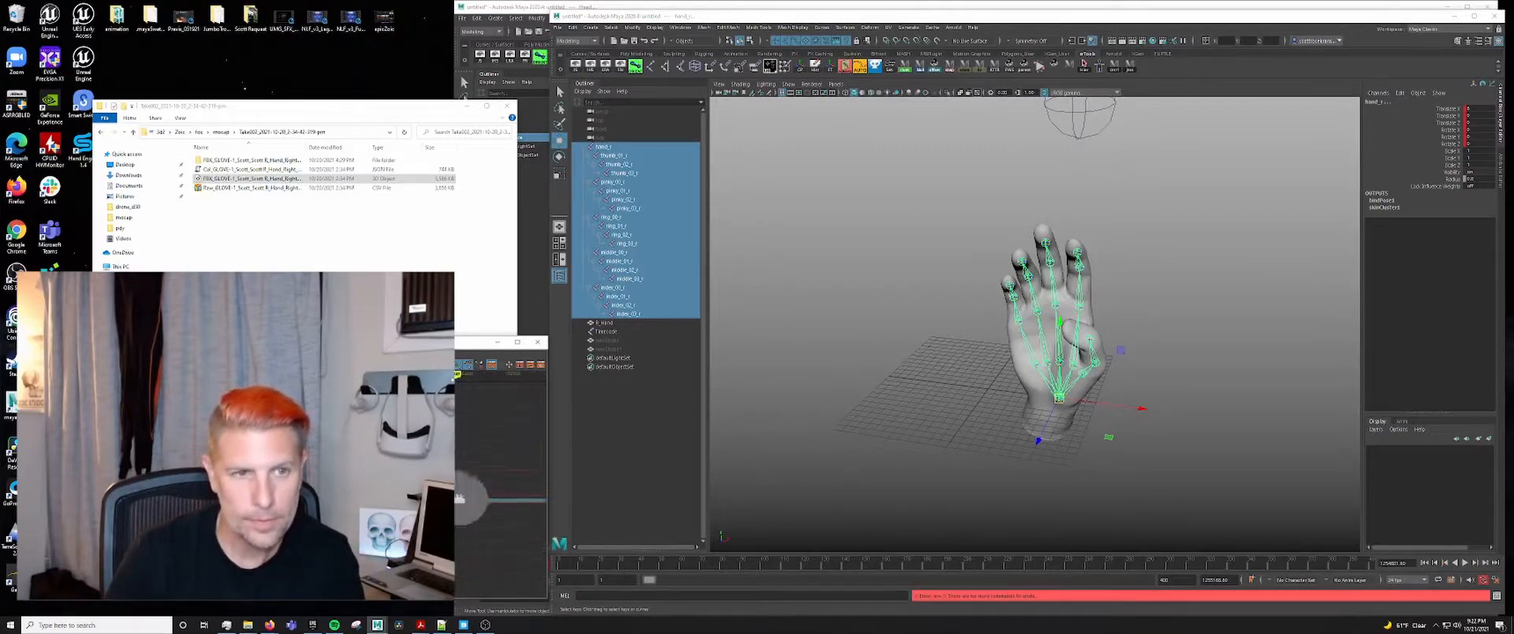
{"action": "scroll", "coordinate": [501, 493], "scroll_direction": "up", "scroll_amount": 3}
{"action": "scroll", "coordinate": [473, 503], "scroll_direction": "down", "scroll_amount": 3}
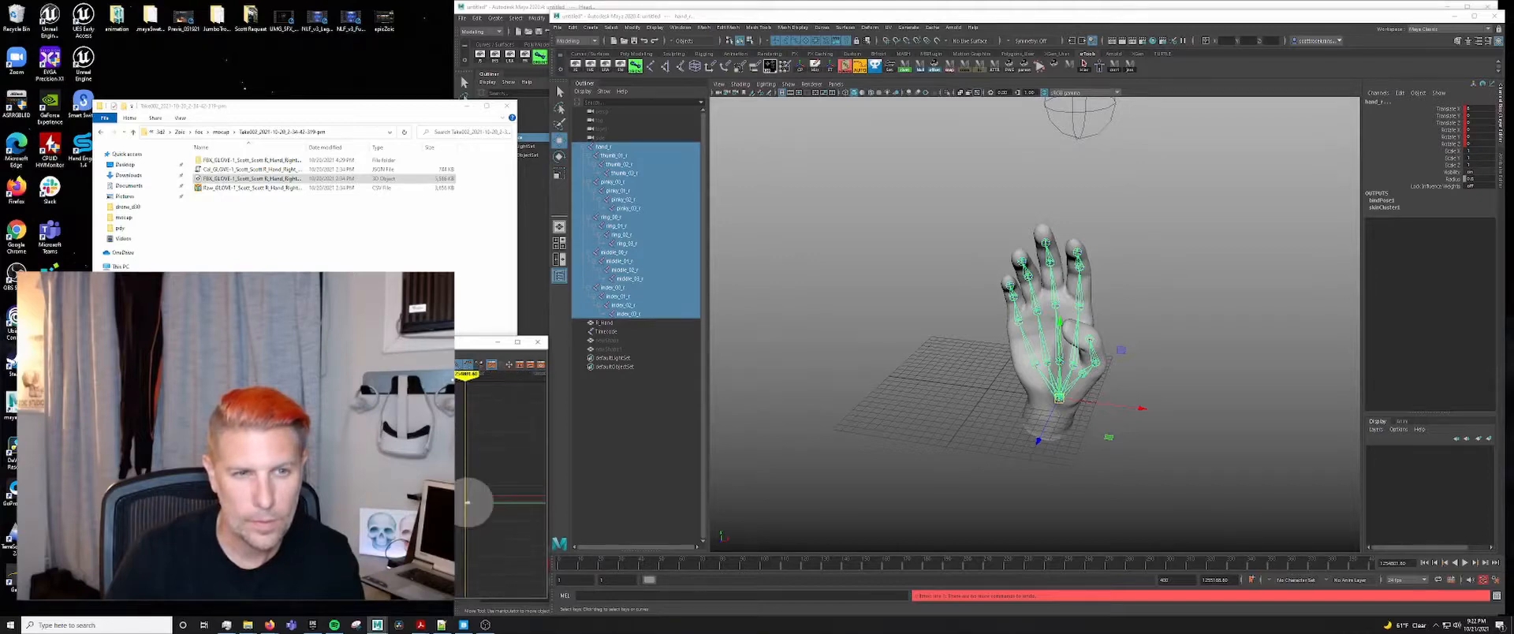
{"action": "mouse_move", "coordinate": [435, 494]}
{"action": "middle_mouse_down", "text": "alt"}
{"action": "mouse_move", "coordinate": [482, 503]}
{"action": "mouse_move", "coordinate": [430, 505]}
{"action": "middle_mouse_up", "text": "alt"}
{"action": "key", "text": "ctrl+z"}
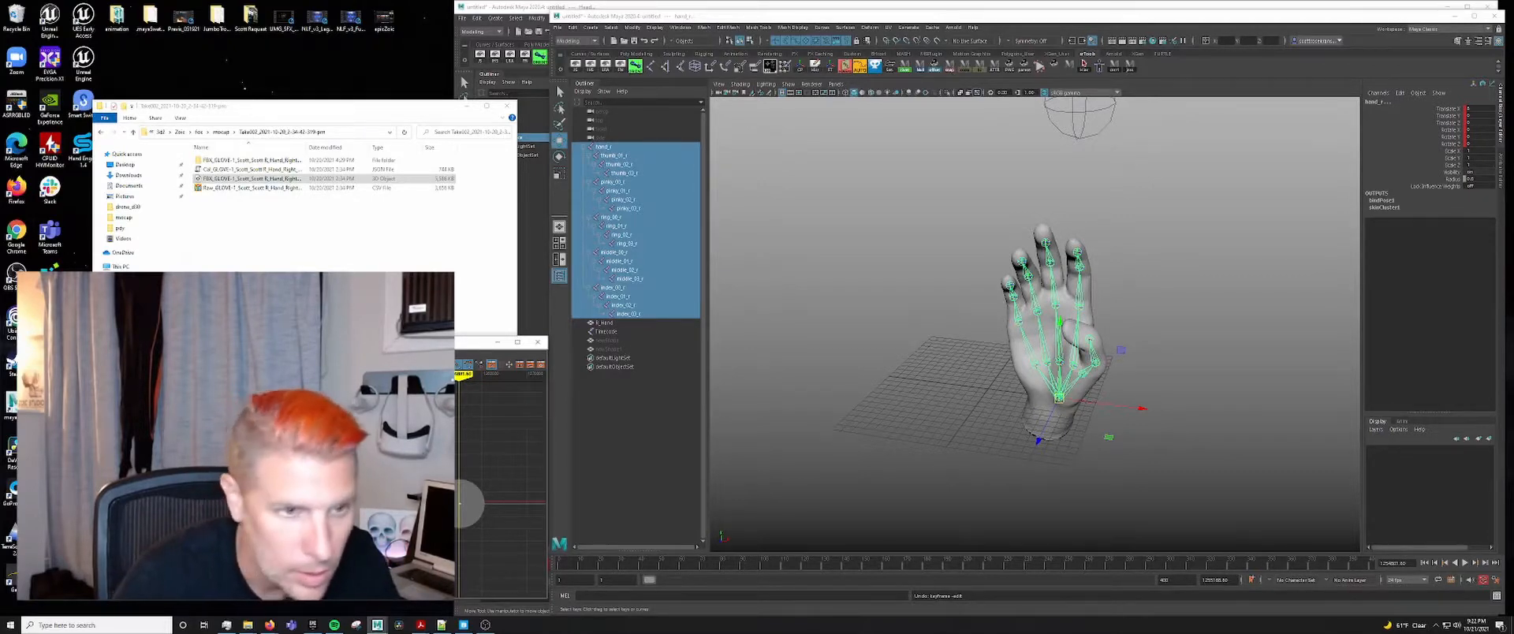
{"action": "key", "text": "Return"}
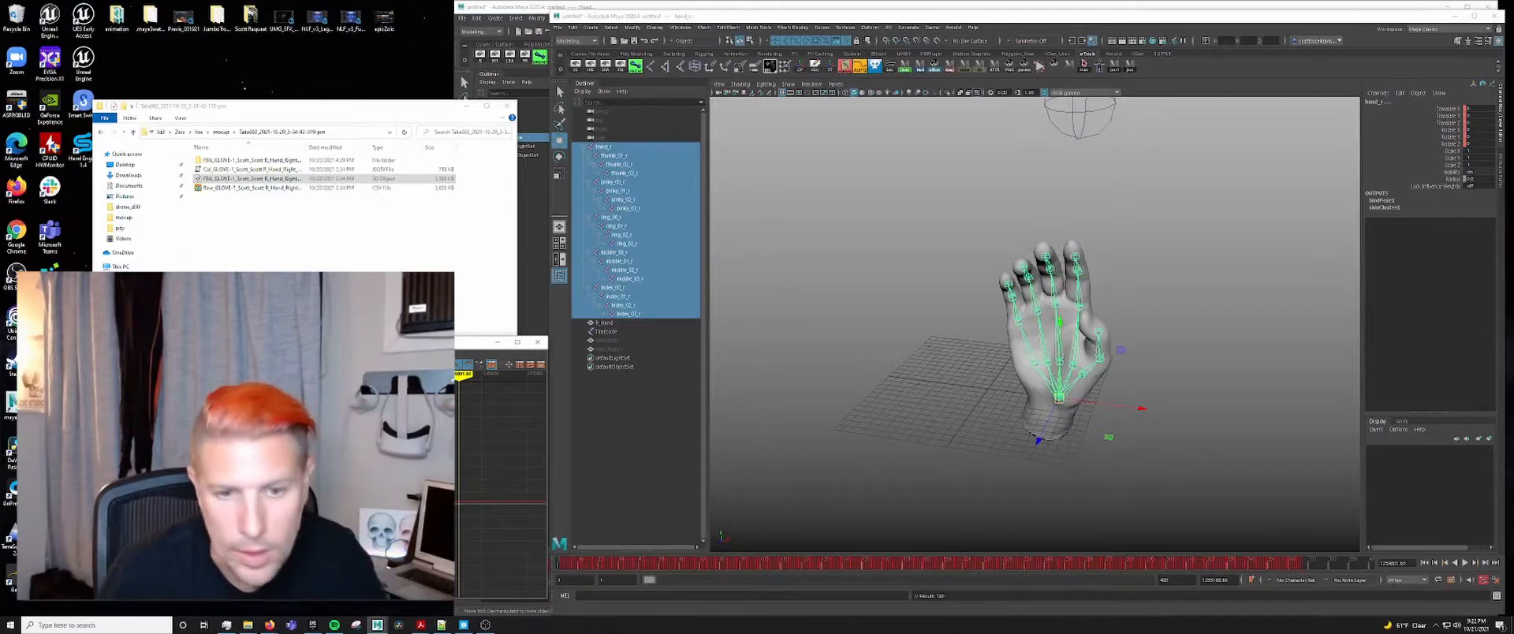
- Frame the hand's animation curves and scrub through the timeline to examine the shifted hand motion
{"action": "key", "text": "f"}
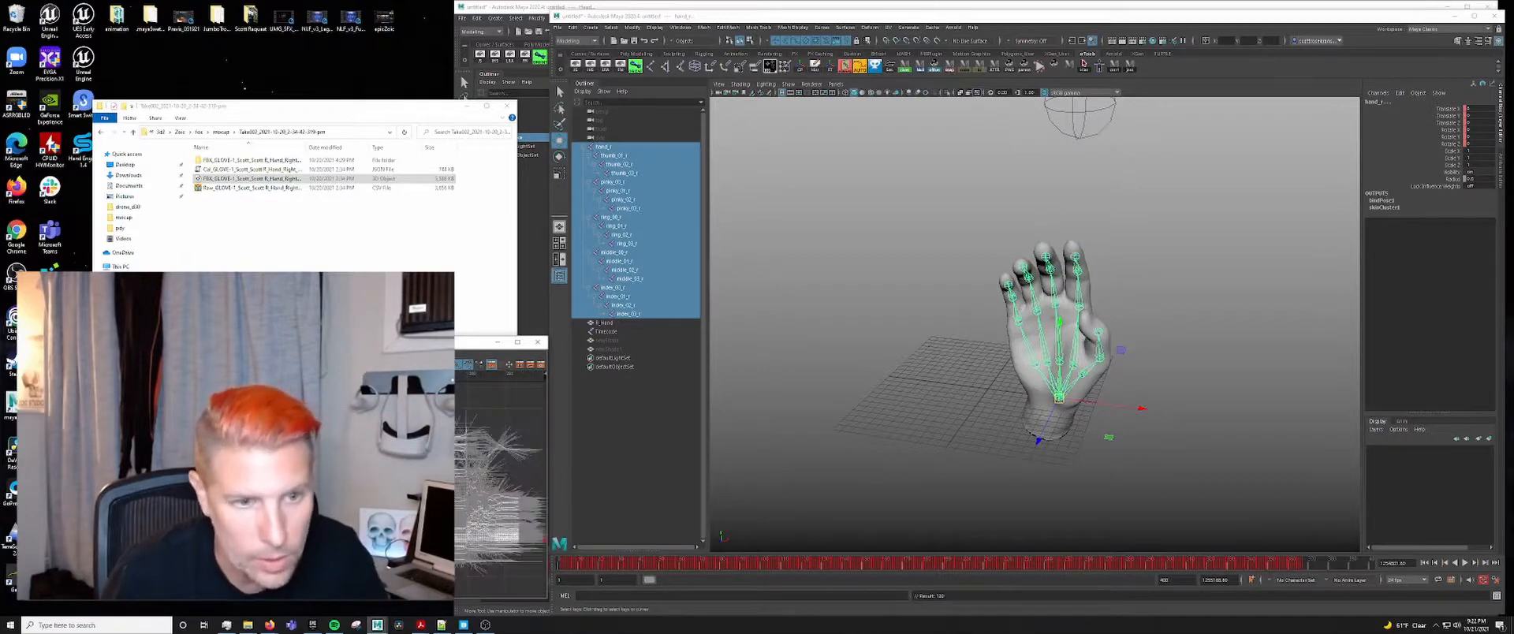
{"action": "scroll", "coordinate": [500, 491], "scroll_direction": "up", "scroll_amount": 1}
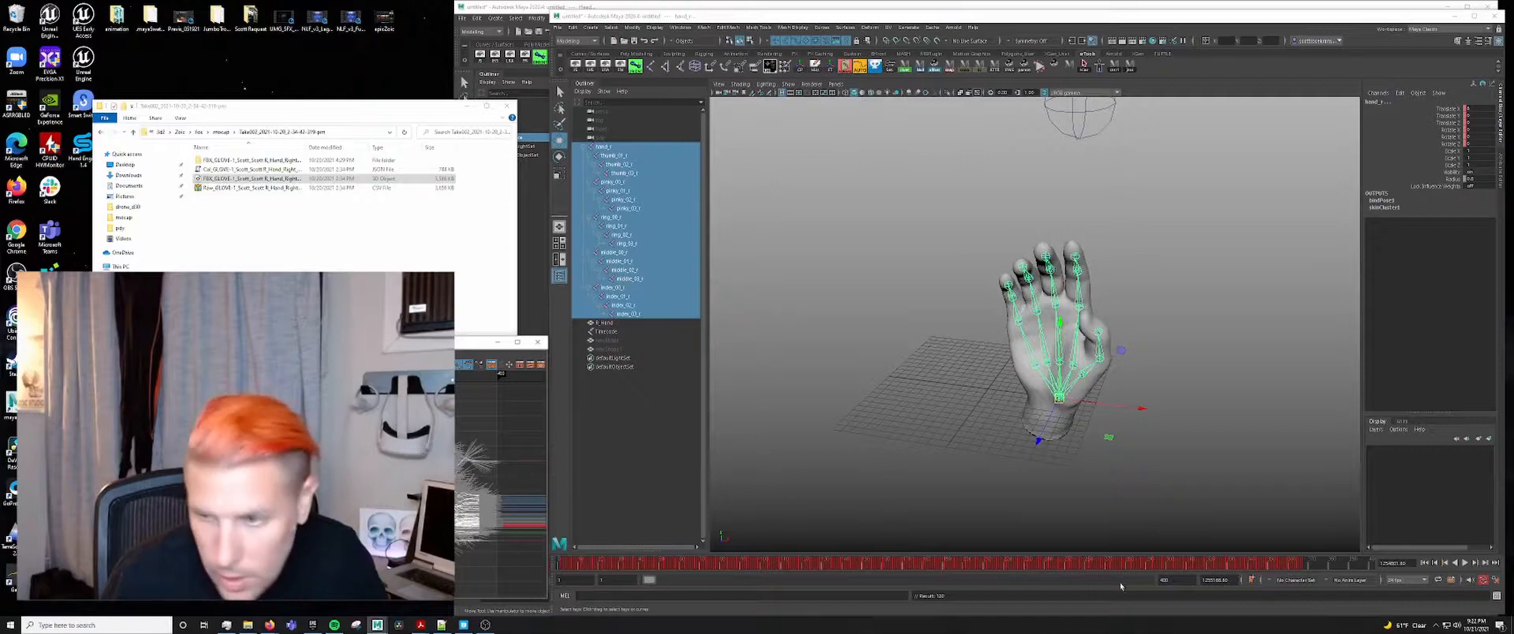
{"action": "mouse_move", "coordinate": [566, 563]}
{"action": "left_mouse_down"}
{"action": "mouse_move", "coordinate": [1049, 562]}
{"action": "mouse_move", "coordinate": [1107, 536]}
{"action": "mouse_move", "coordinate": [1209, 534]}
{"action": "left_mouse_up"}
{"action": "left_click", "coordinate": [1081, 489]}
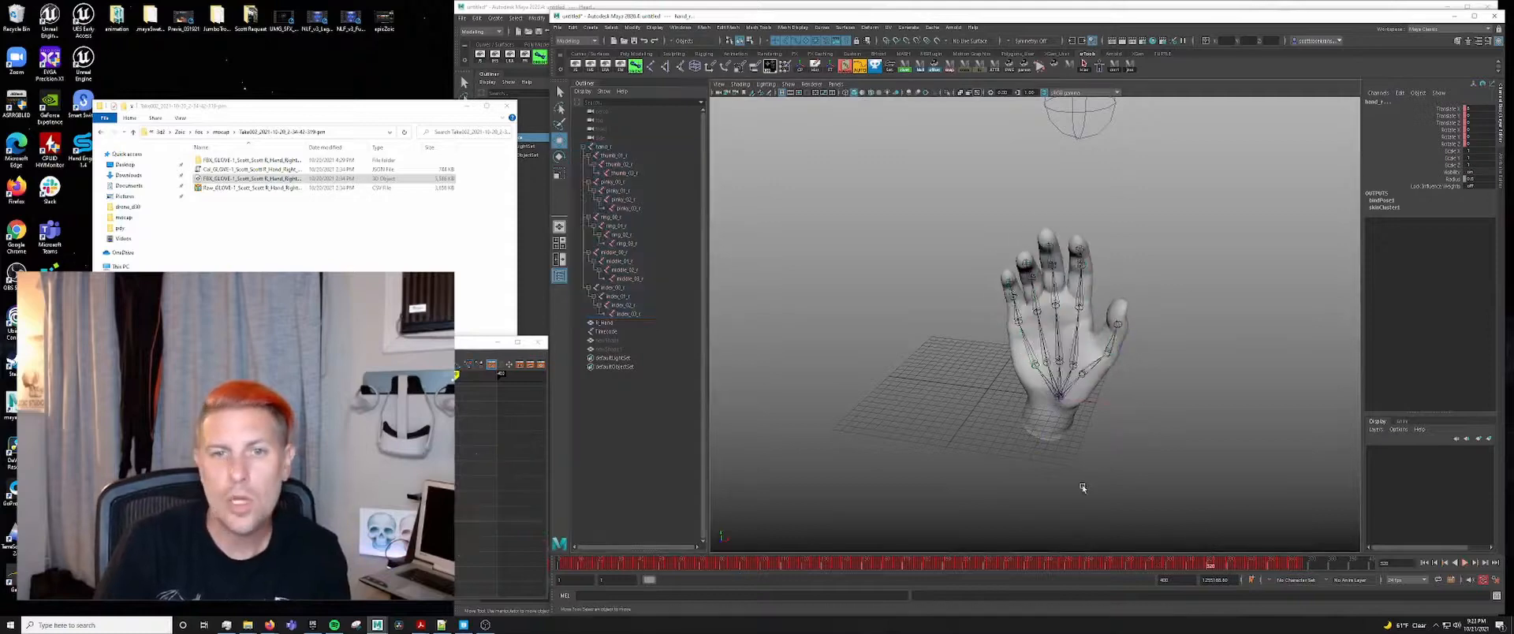
- Delete the right hand mesh and the leftover nodes below the joint hierarchy in the Outliner, keeping only the skeleton
{"action": "left_click", "coordinate": [607, 331]}
{"action": "left_click", "coordinate": [606, 323]}
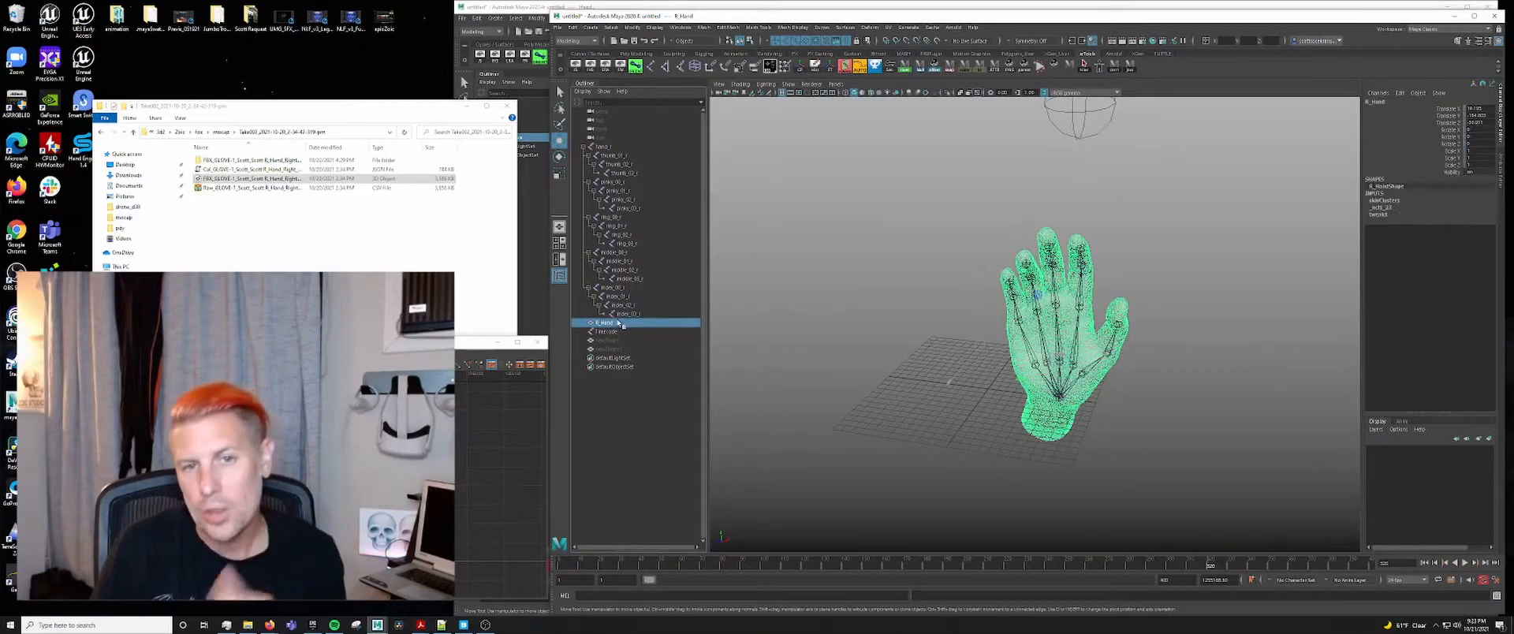
{"action": "key", "text": "Delete"}
{"action": "left_click_drag", "start_coordinate": [613, 332], "coordinate": [617, 343]}
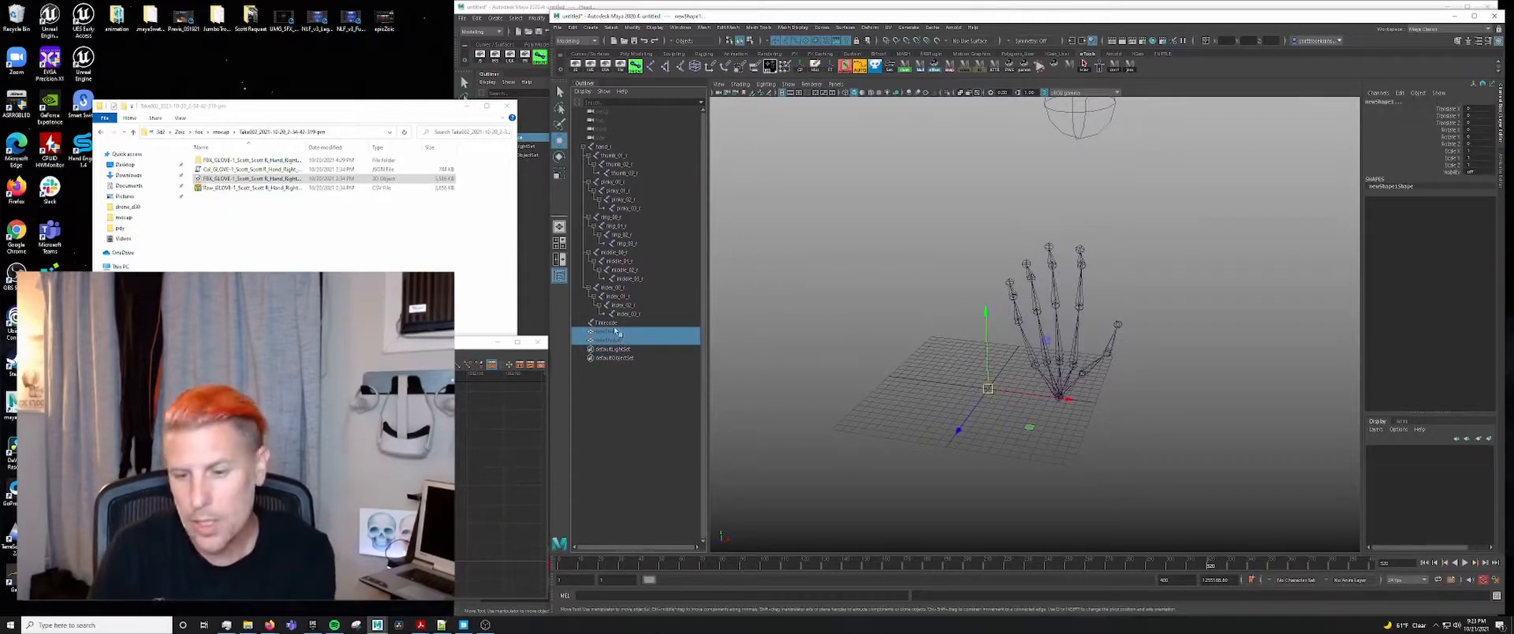
{"action": "key", "text": "Delete"}
{"action": "left_click", "coordinate": [603, 322]}
{"action": "key", "text": "Delete"}
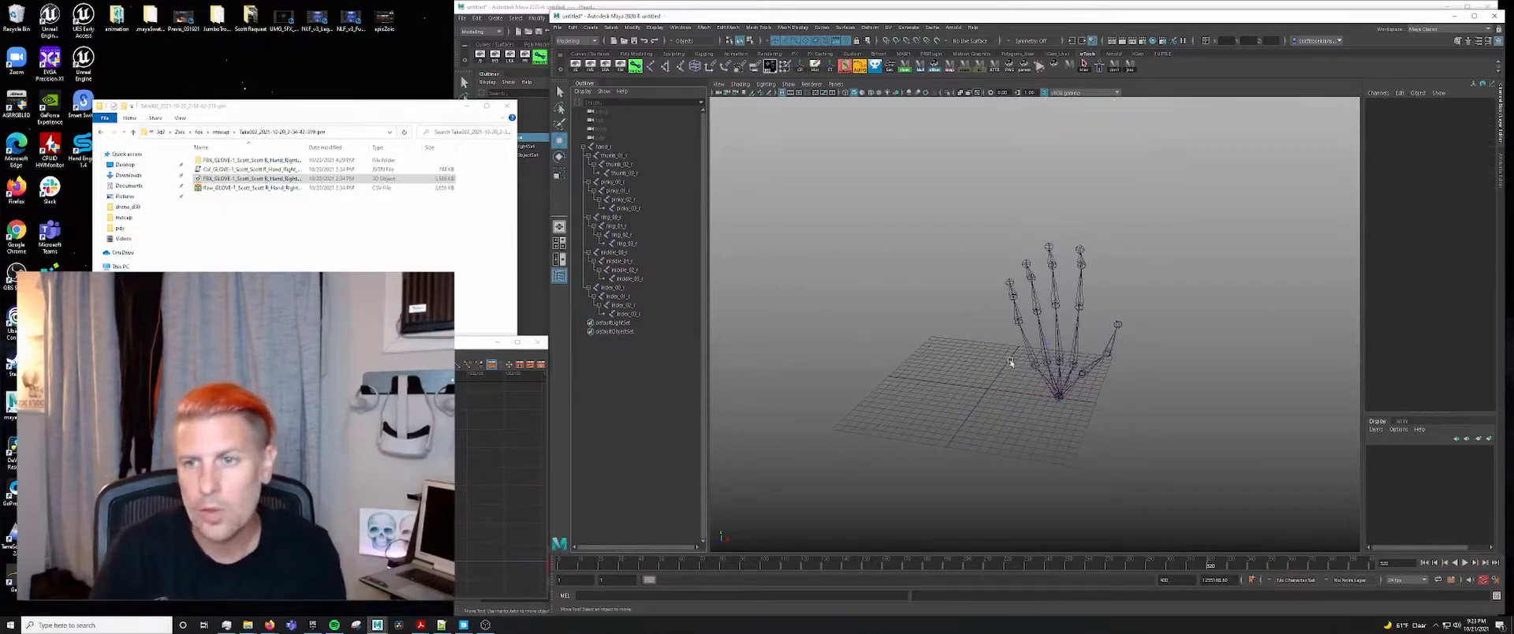
- Select the hand's root joint, start saving the scene under a new name and browse to the mocap folder
{"action": "left_click", "coordinate": [1058, 396]}
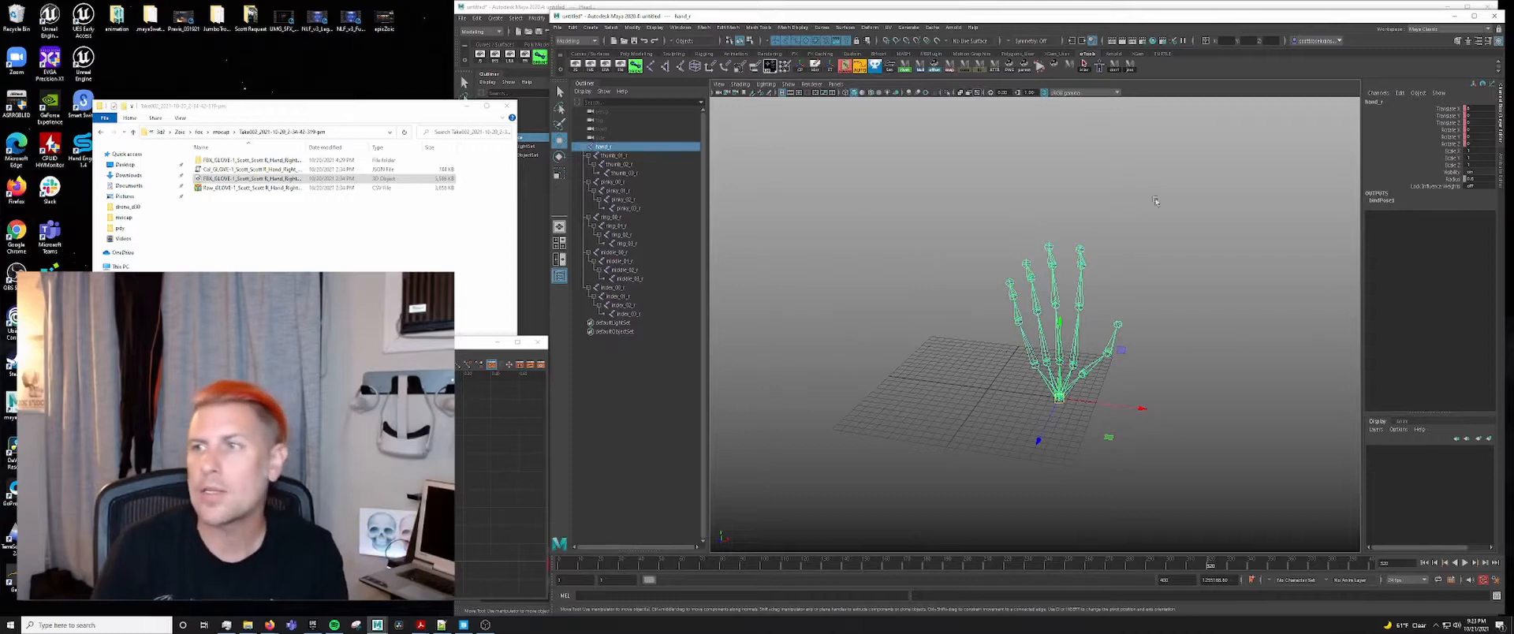
{"action": "left_click", "coordinate": [558, 27]}
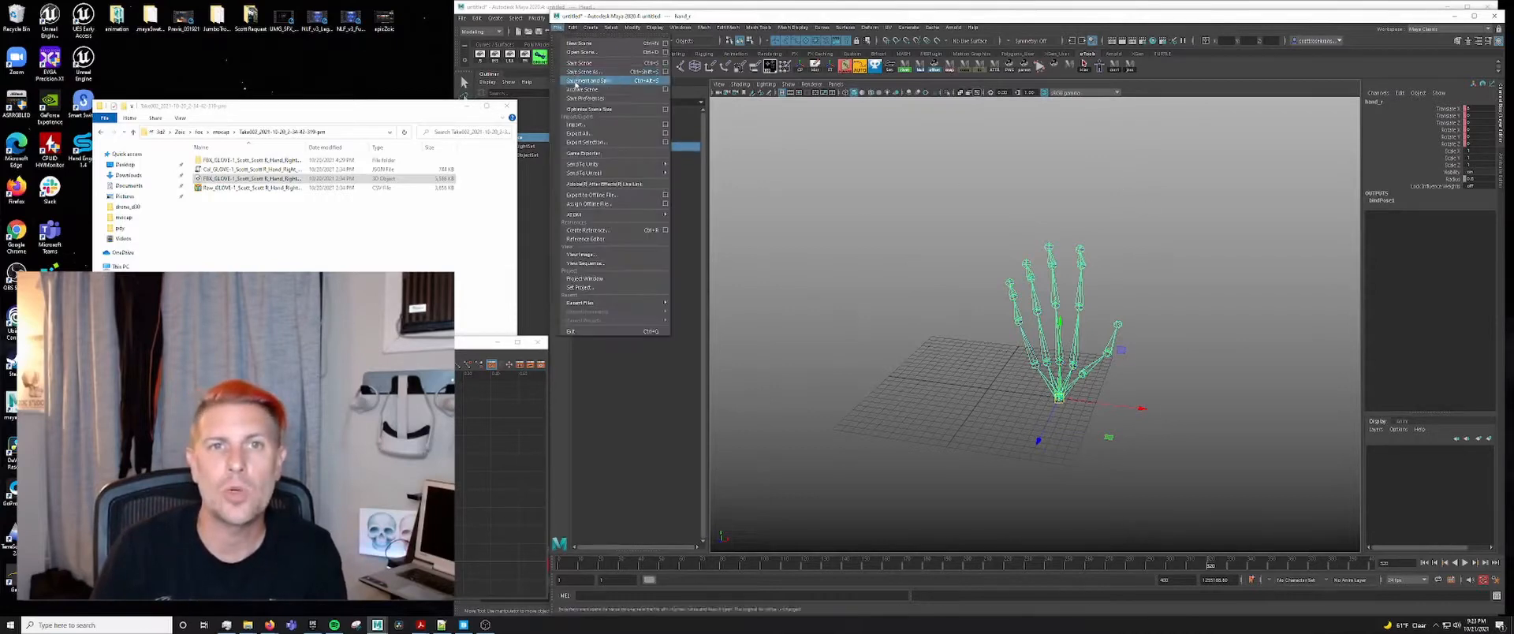
{"action": "left_click", "coordinate": [582, 72]}
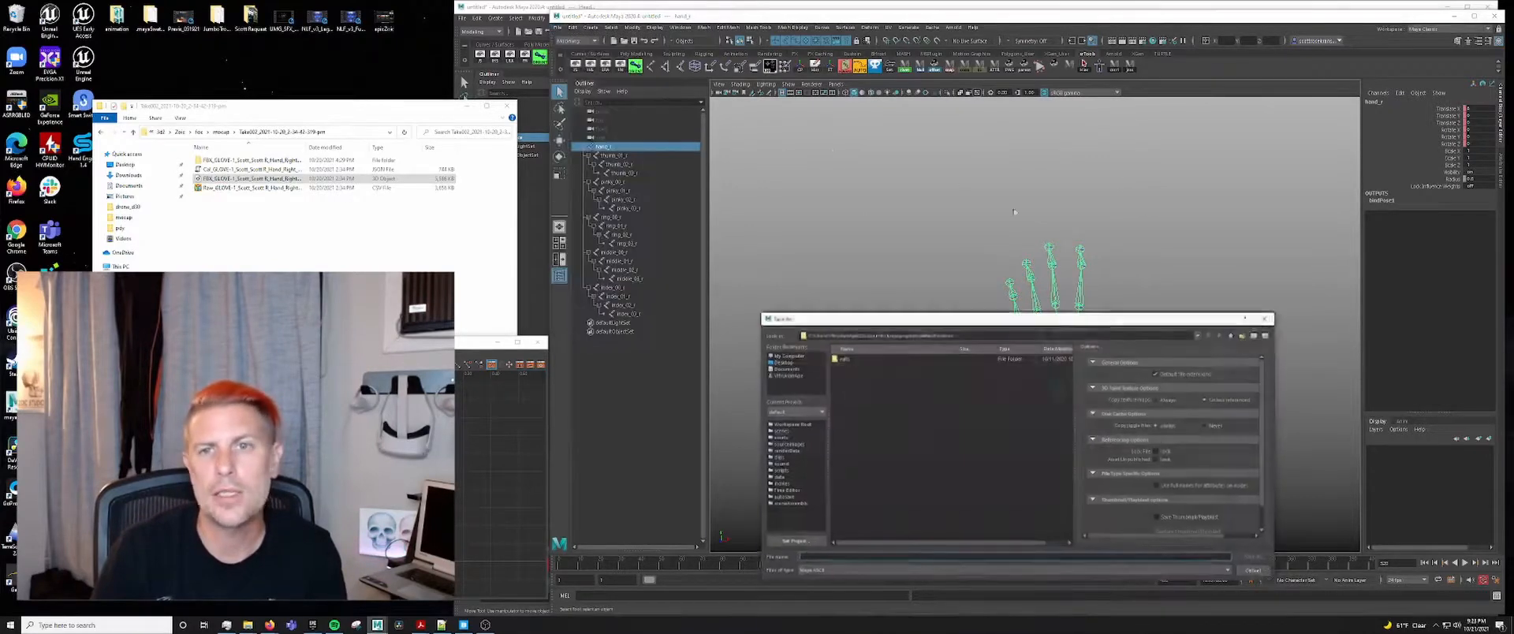
{"action": "left_click", "coordinate": [784, 362]}
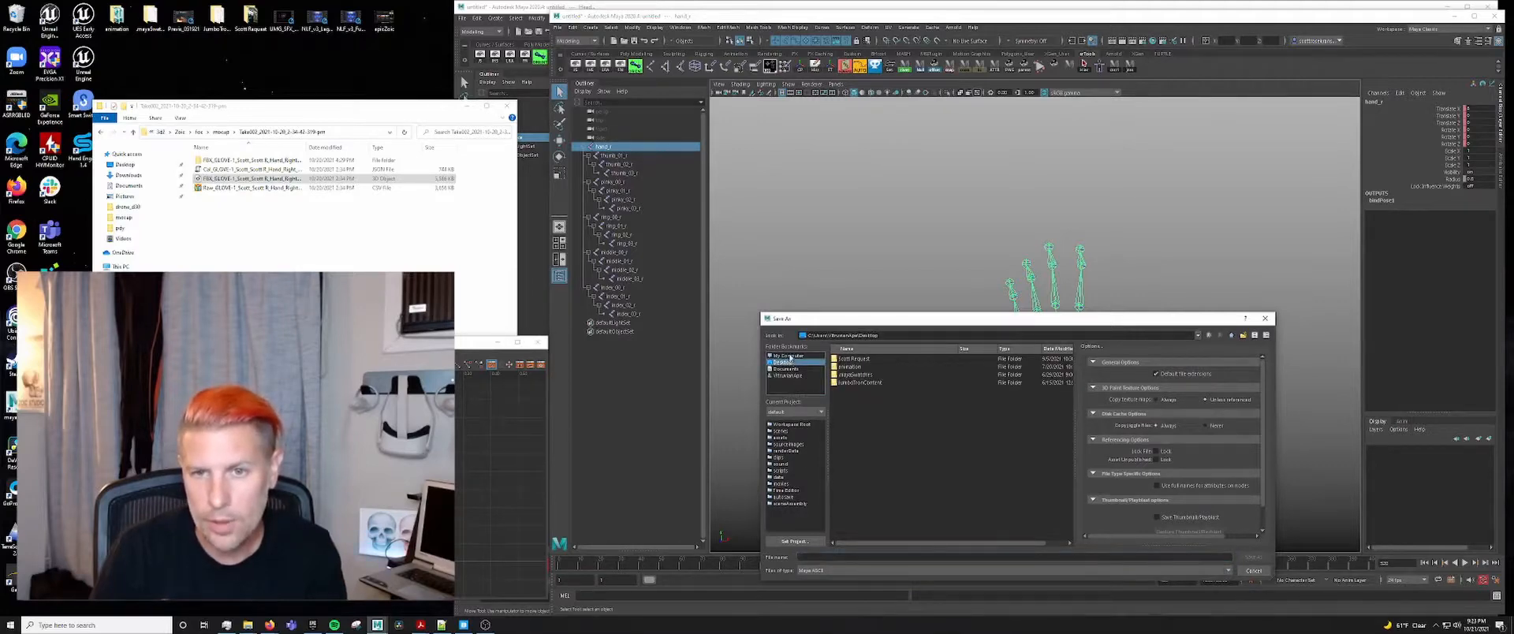
{"action": "left_click", "coordinate": [790, 357]}
{"action": "double_click", "coordinate": [864, 392]}
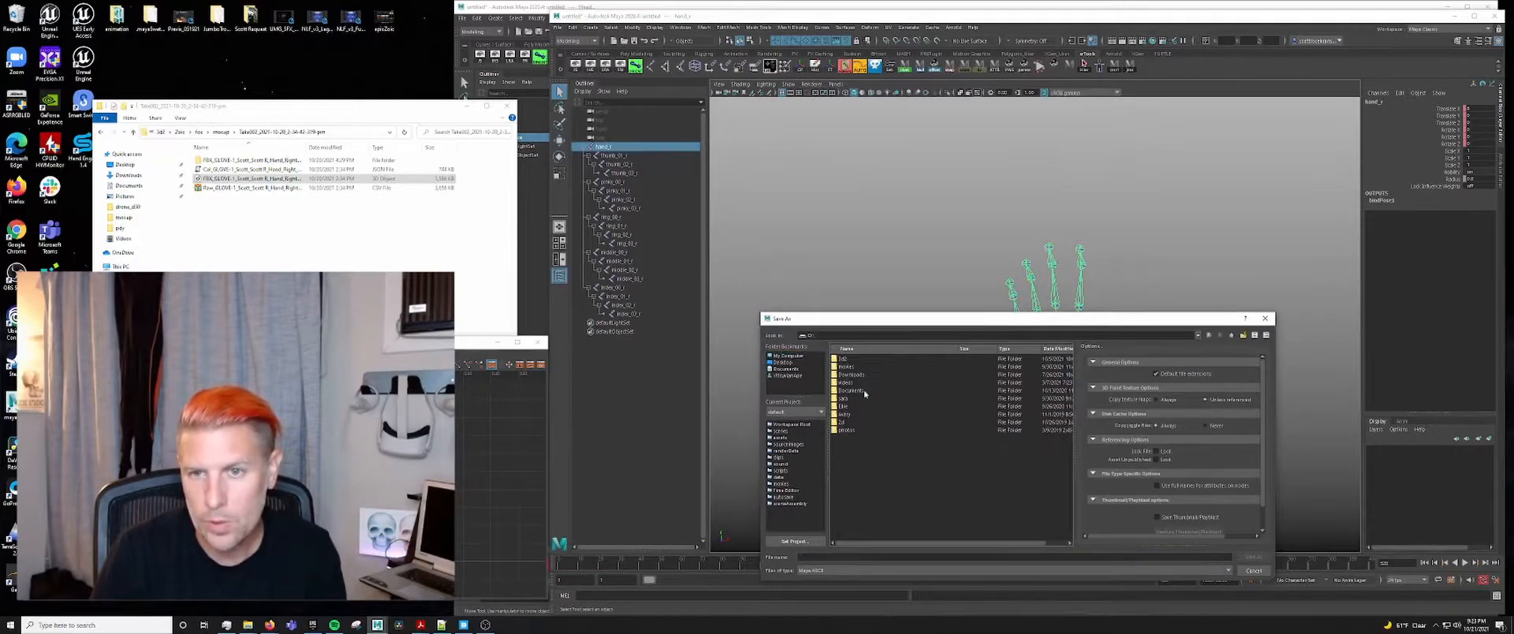
{"action": "double_click", "coordinate": [842, 358]}
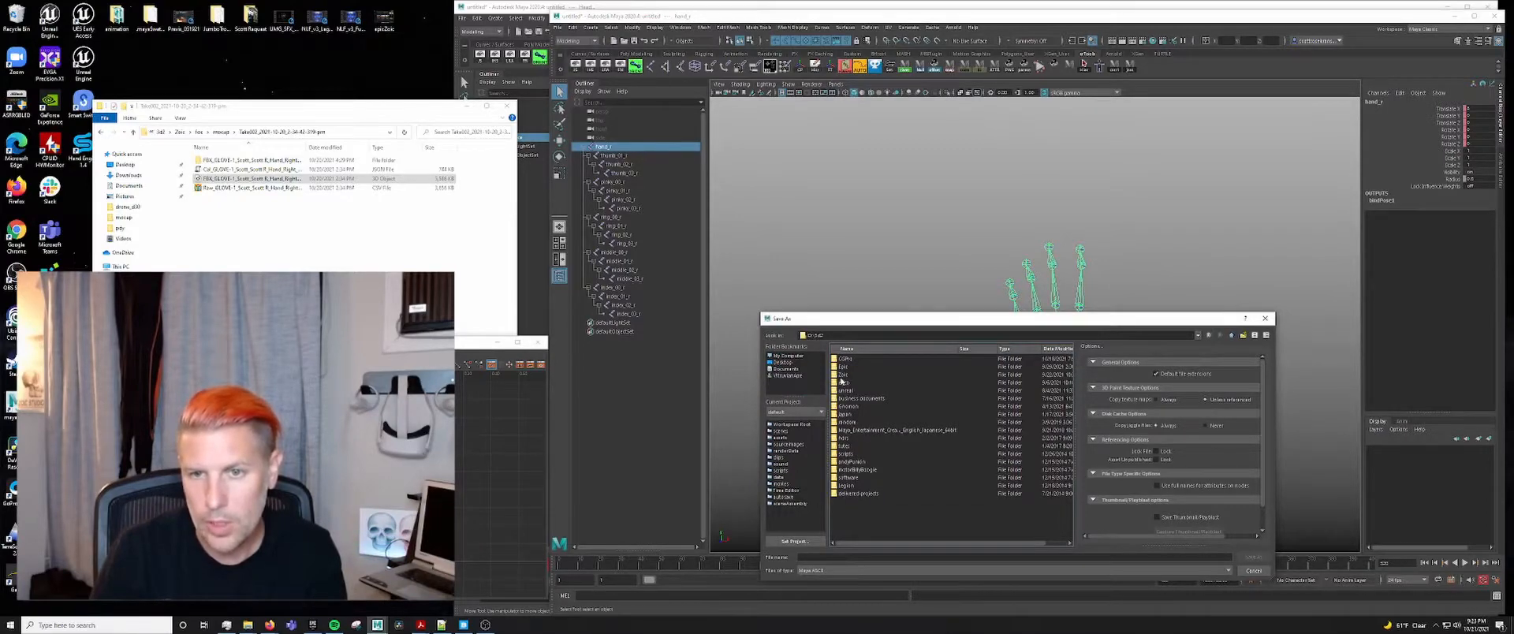
{"action": "double_click", "coordinate": [842, 375]}
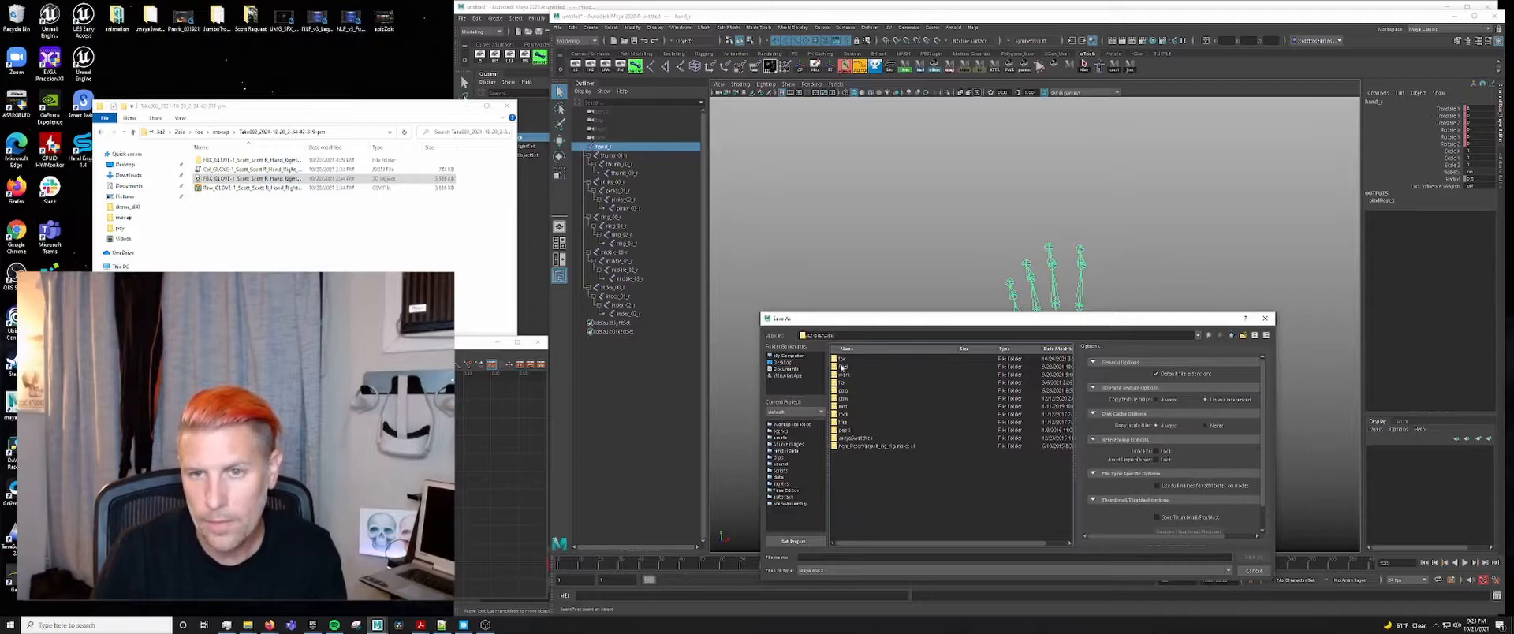
{"action": "double_click", "coordinate": [841, 360]}
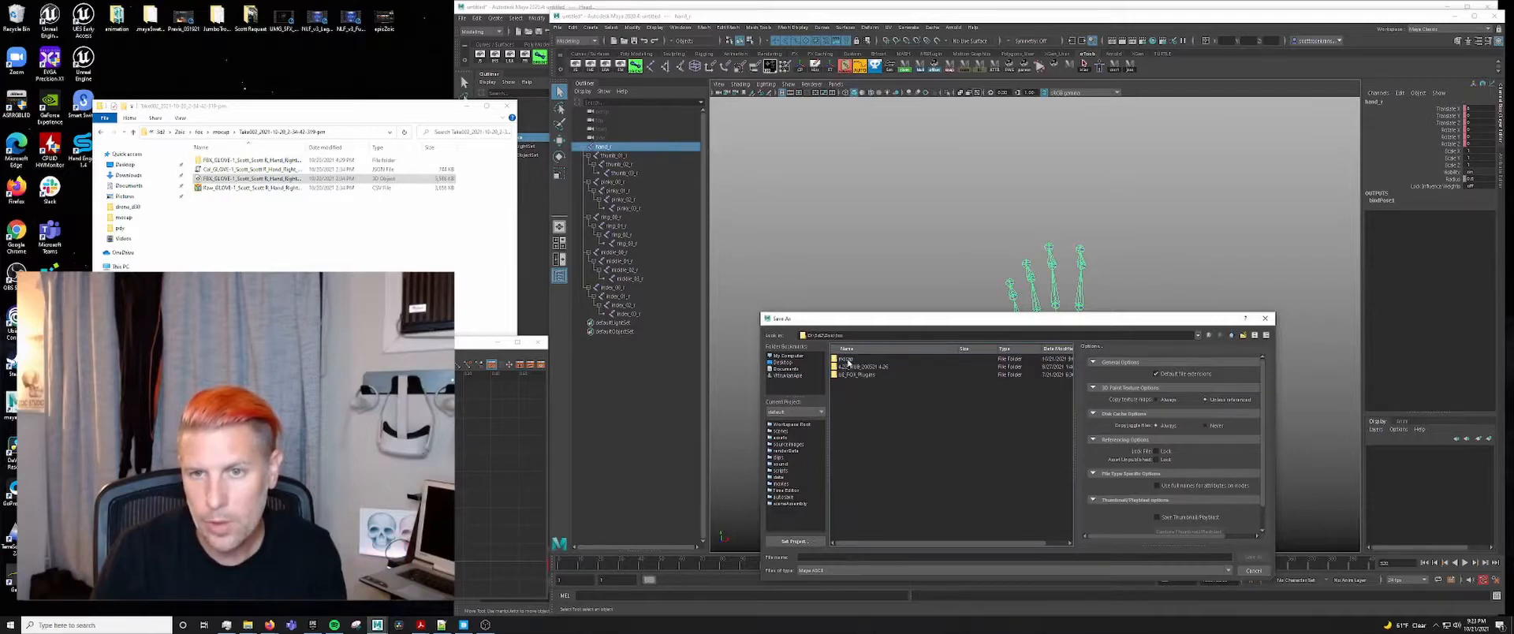
{"action": "double_click", "coordinate": [846, 359]}
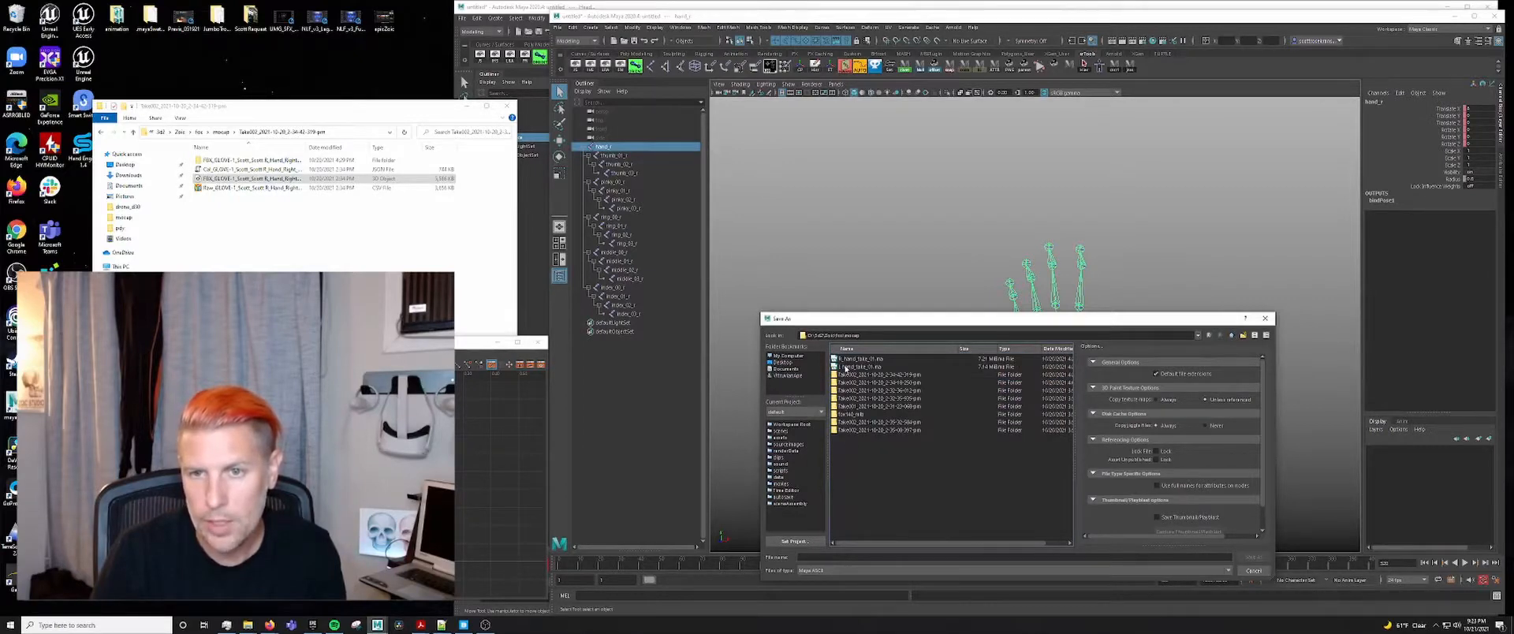
- Save the scene as R_hand_take_02.ma, basing the name on the existing right-hand take file
{"action": "left_click", "coordinate": [846, 367]}
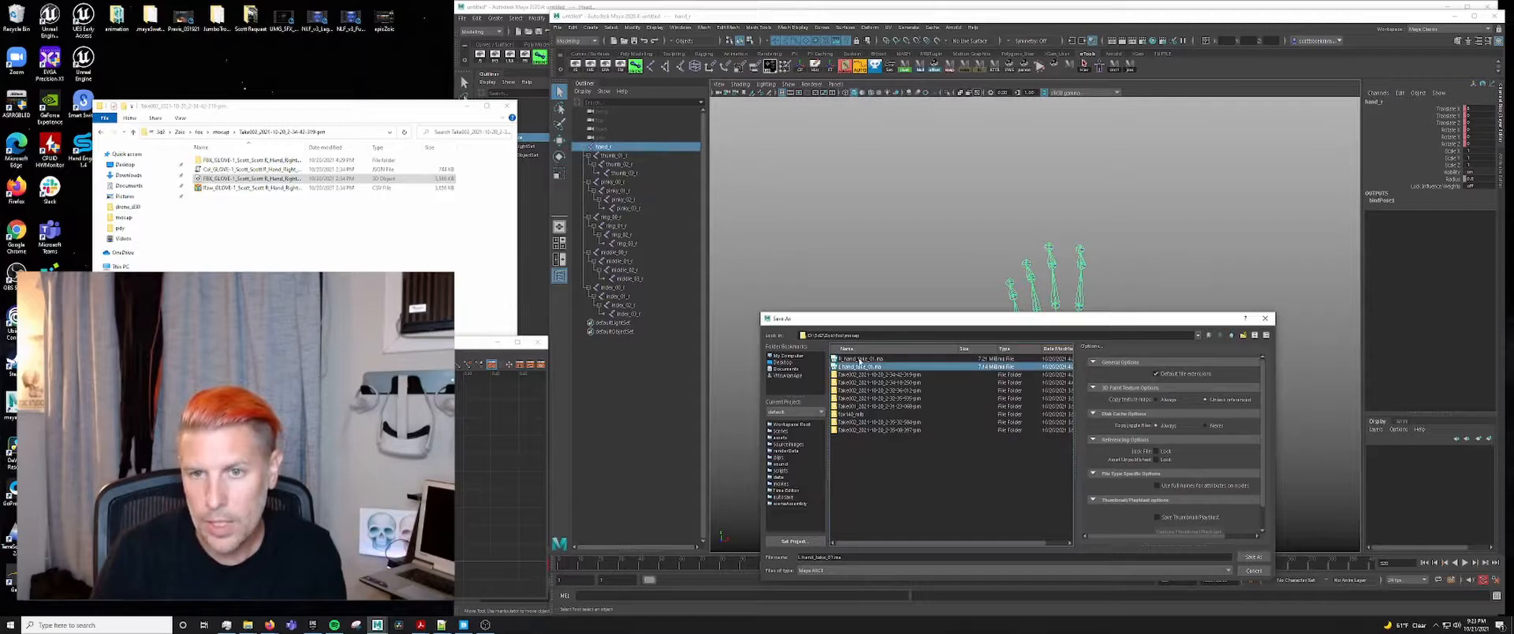
{"action": "left_click", "coordinate": [860, 360]}
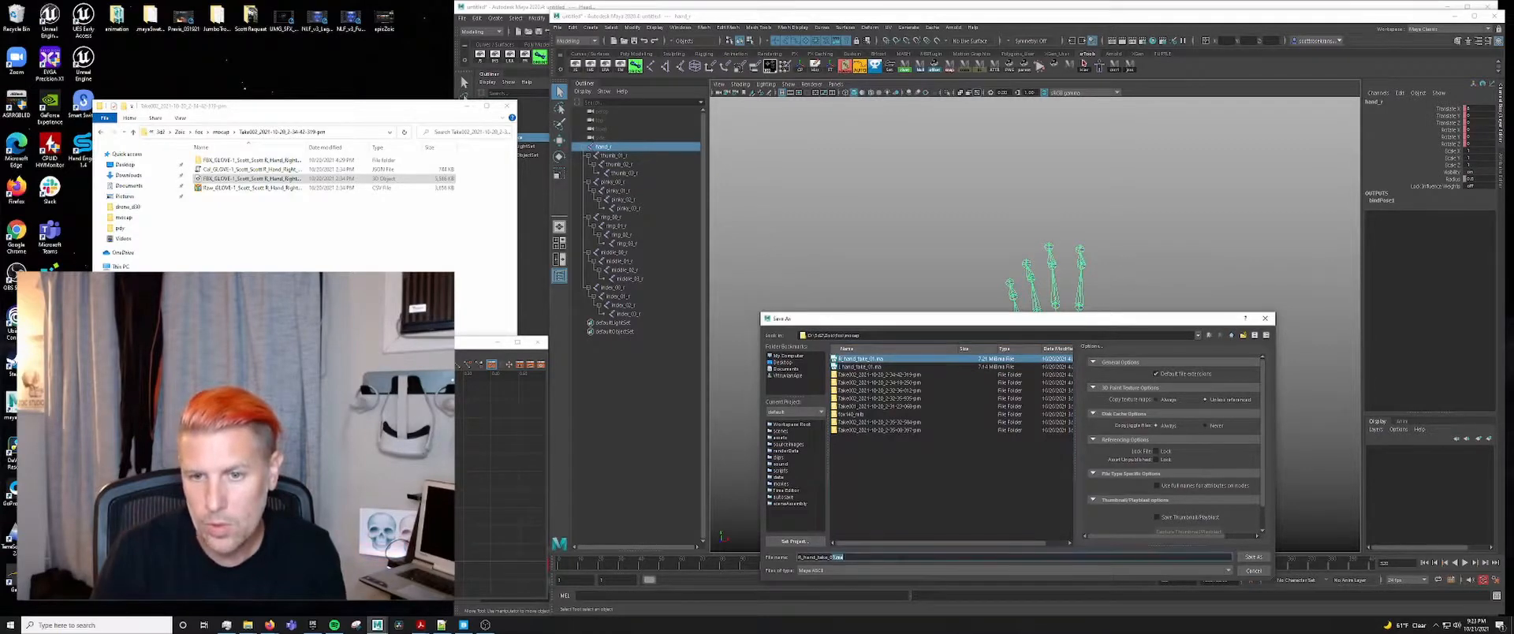
{"action": "key", "text": "Return"}
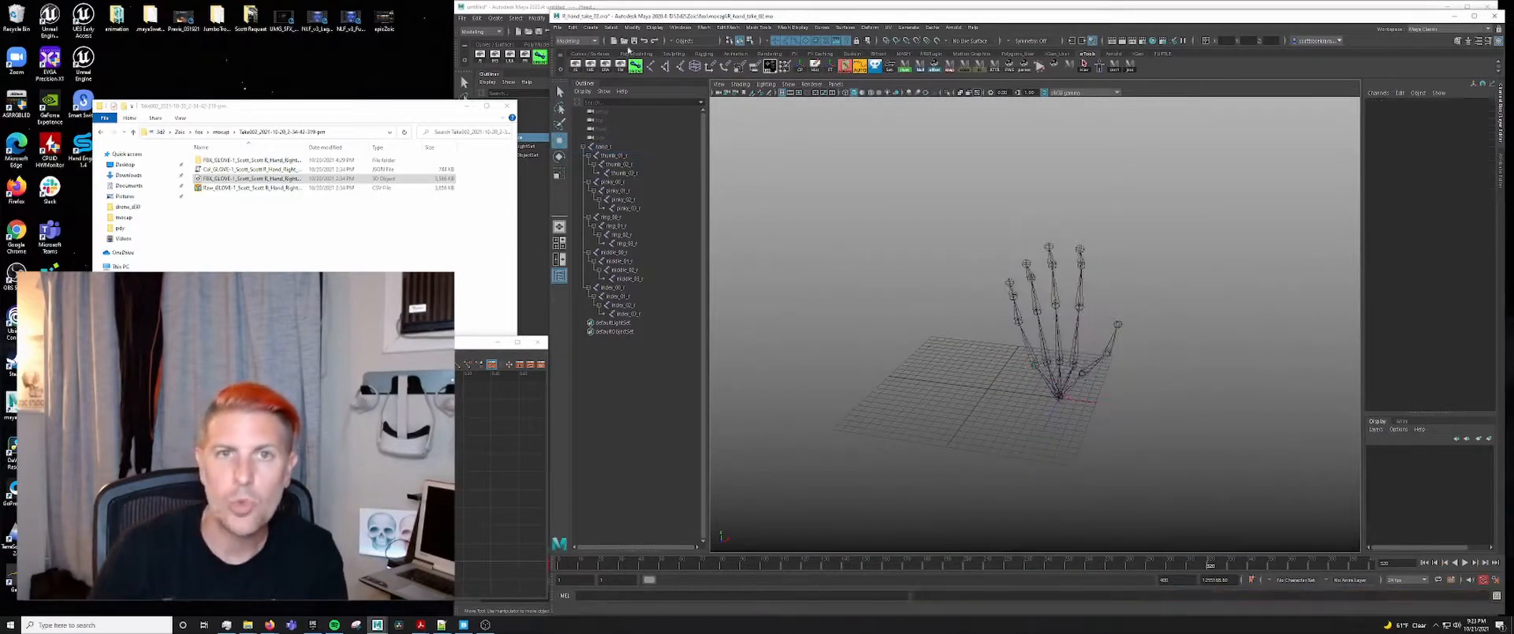
- Create a new empty scene without saving further changes to the current one
{"action": "left_click", "coordinate": [558, 28]}
{"action": "left_click", "coordinate": [582, 42]}
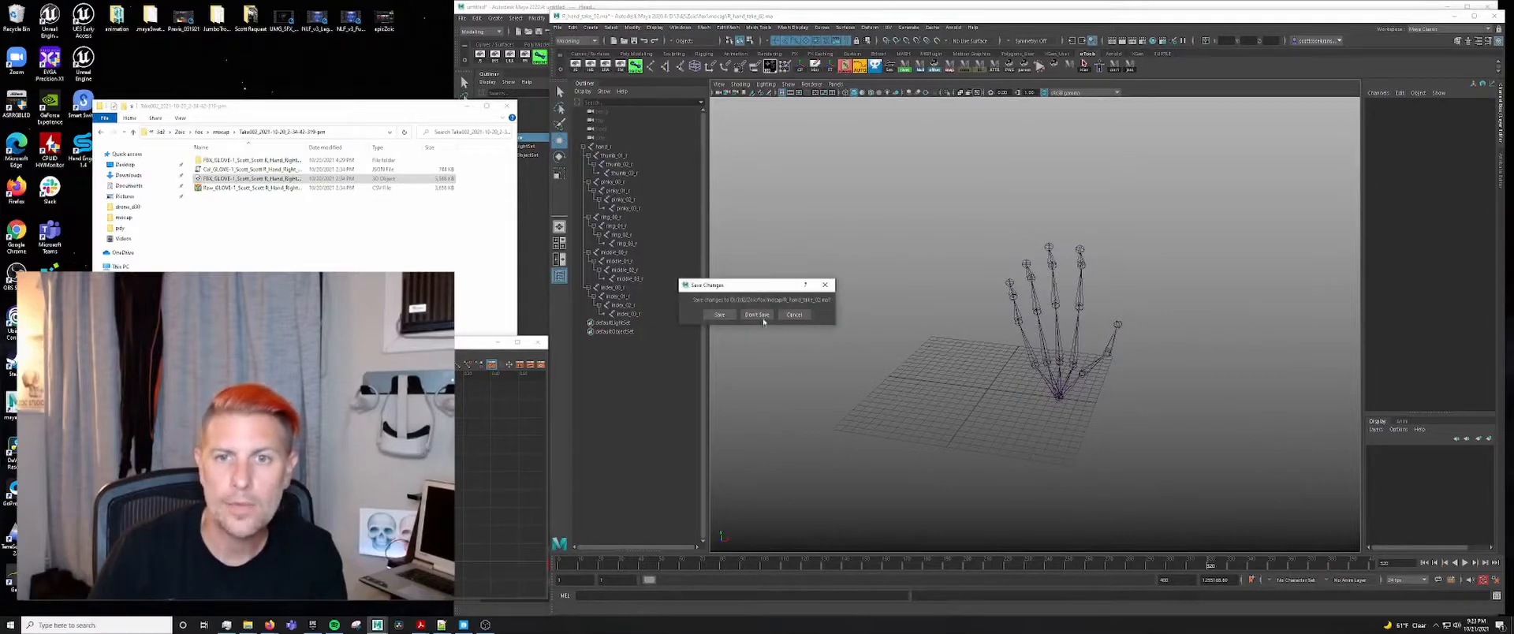
{"action": "left_click", "coordinate": [756, 314]}
- Open the left-hand take folder inside the mocap folder and import its left glove FBX file into the new scene
{"action": "left_click", "coordinate": [256, 208]}
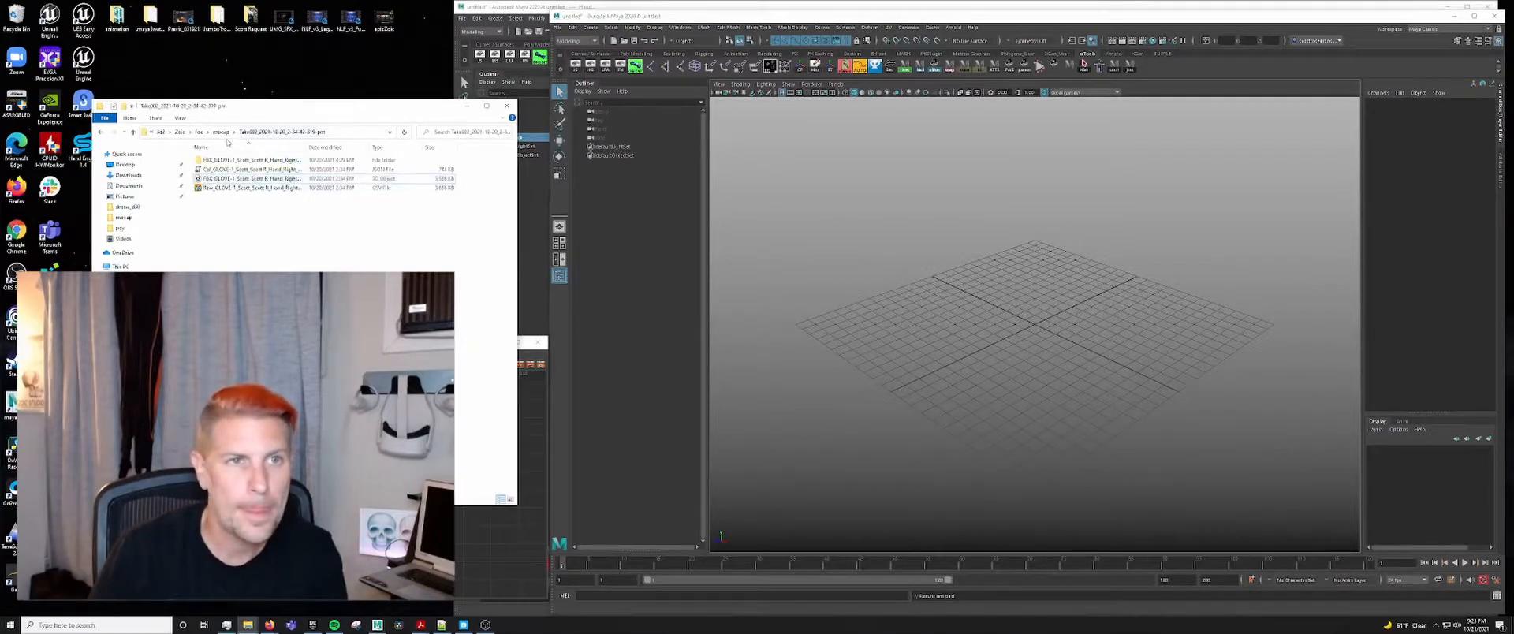
{"action": "left_click", "coordinate": [221, 132]}
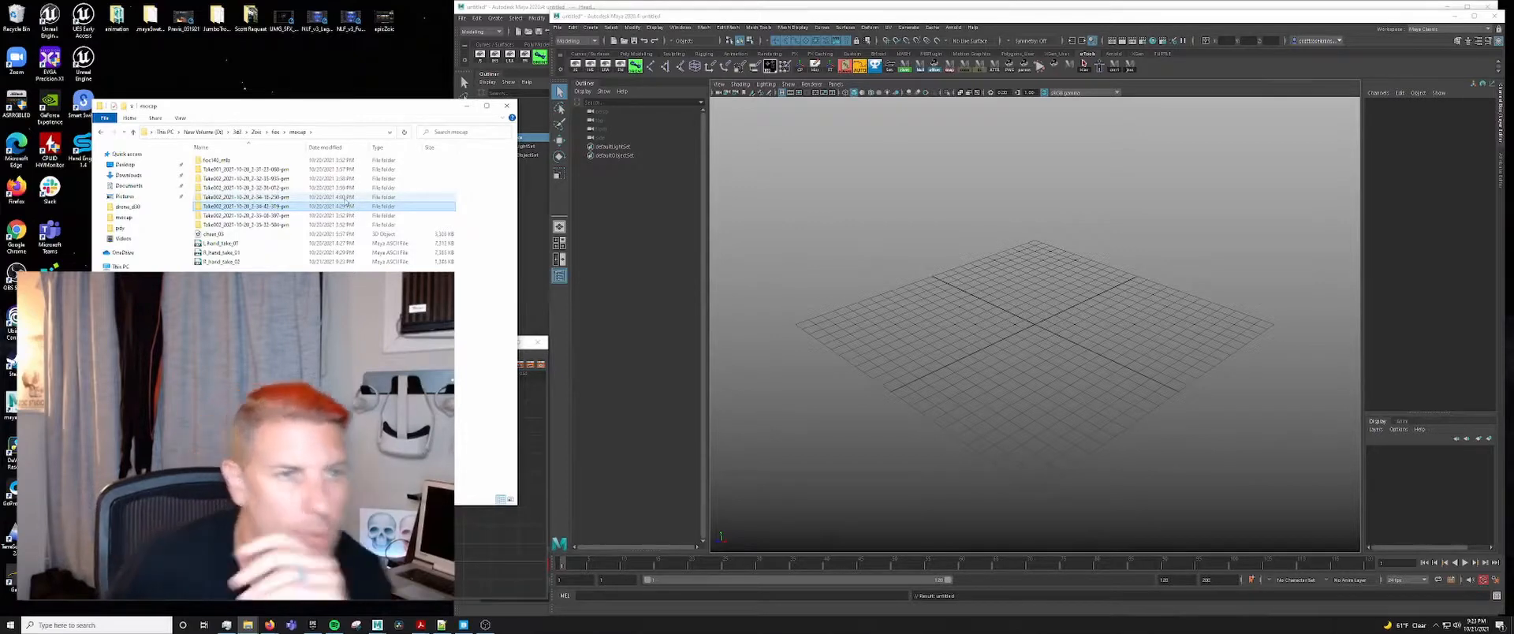
{"action": "double_click", "coordinate": [277, 196]}
{"action": "left_click_drag", "start_coordinate": [251, 178], "coordinate": [1016, 330]}
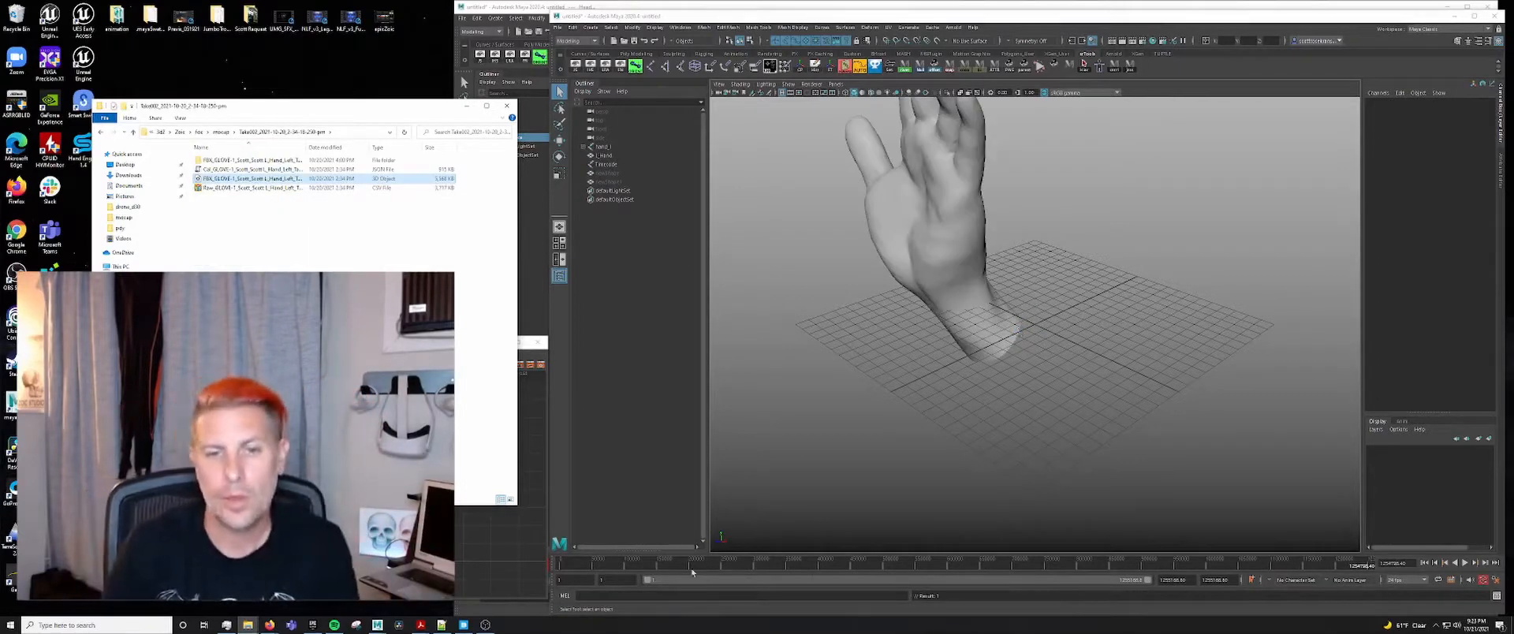
- Expand the left hand's joint hierarchy and select every joint from the root to the last index finger joint
{"action": "left_click", "coordinate": [1371, 565]}
{"action": "mouse_move", "coordinate": [1370, 565]}
{"action": "left_mouse_down"}
{"action": "mouse_move", "coordinate": [1342, 565]}
{"action": "mouse_move", "coordinate": [1367, 565]}
{"action": "left_mouse_up"}
{"action": "left_click_drag", "start_coordinate": [1002, 293], "coordinate": [891, 252]}
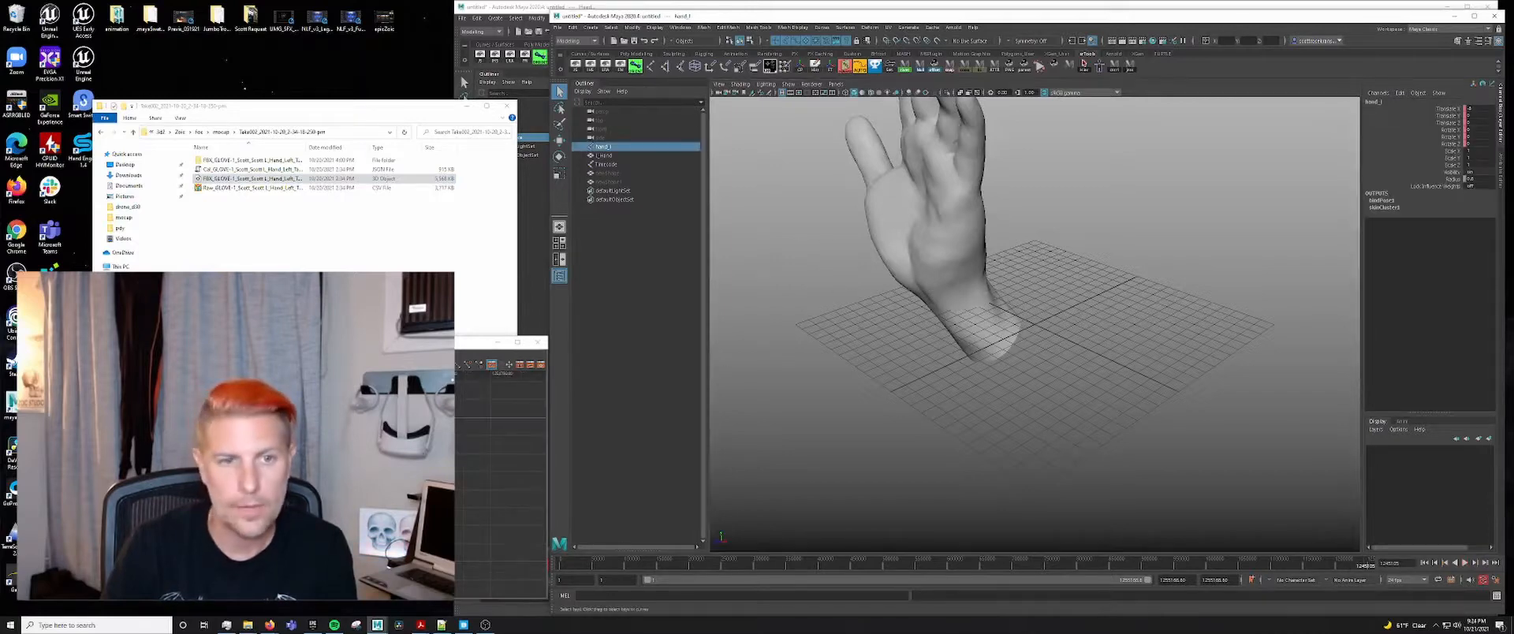
{"action": "left_click", "coordinate": [583, 148], "text": "shift"}
{"action": "left_click_drag", "start_coordinate": [628, 279], "coordinate": [608, 155]}
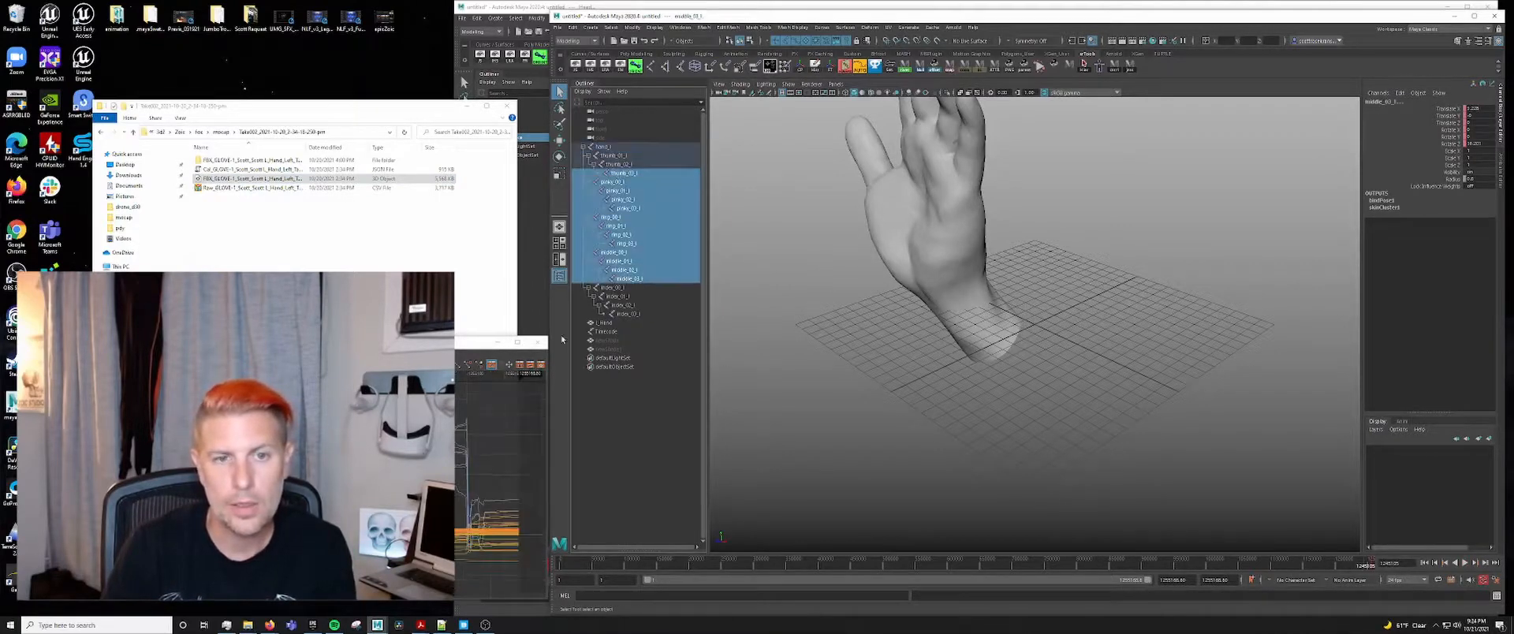
{"action": "left_click_drag", "start_coordinate": [1366, 565], "coordinate": [1370, 565]}
{"action": "scroll", "coordinate": [808, 345], "scroll_direction": "down", "scroll_amount": 3}
{"action": "left_click_drag", "start_coordinate": [807, 345], "coordinate": [787, 314], "text": "alt"}
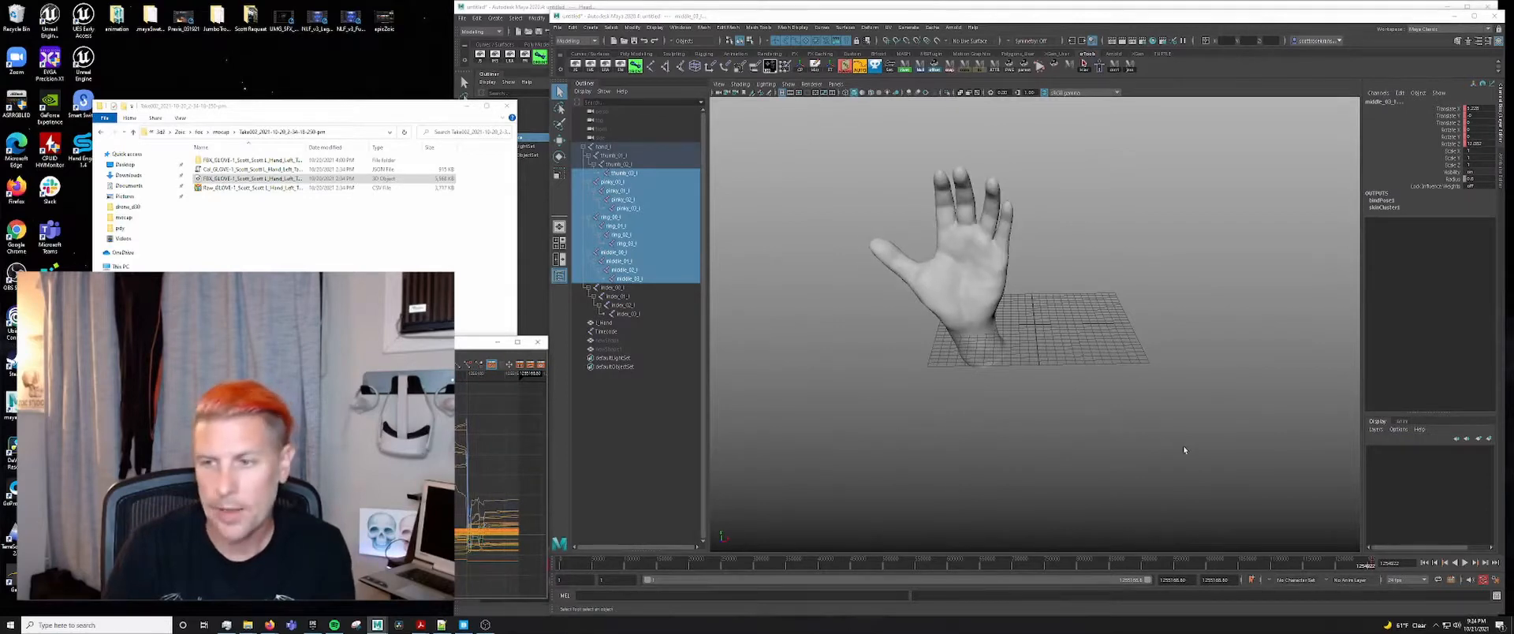
{"action": "left_click_drag", "start_coordinate": [618, 147], "coordinate": [645, 315]}
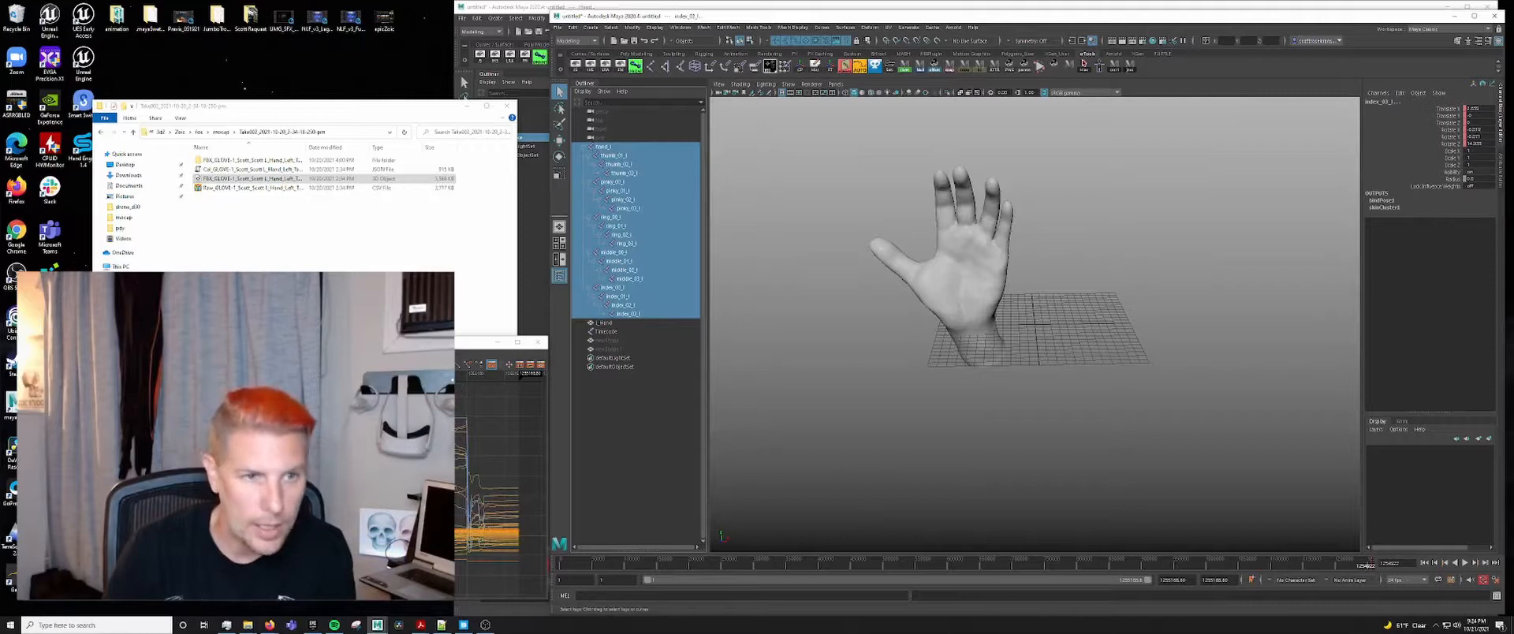
- Delete the unwanted animation keys of the selected left-hand joints in the Graph Editor
{"action": "scroll", "coordinate": [386, 484], "scroll_direction": "up", "scroll_amount": 3}
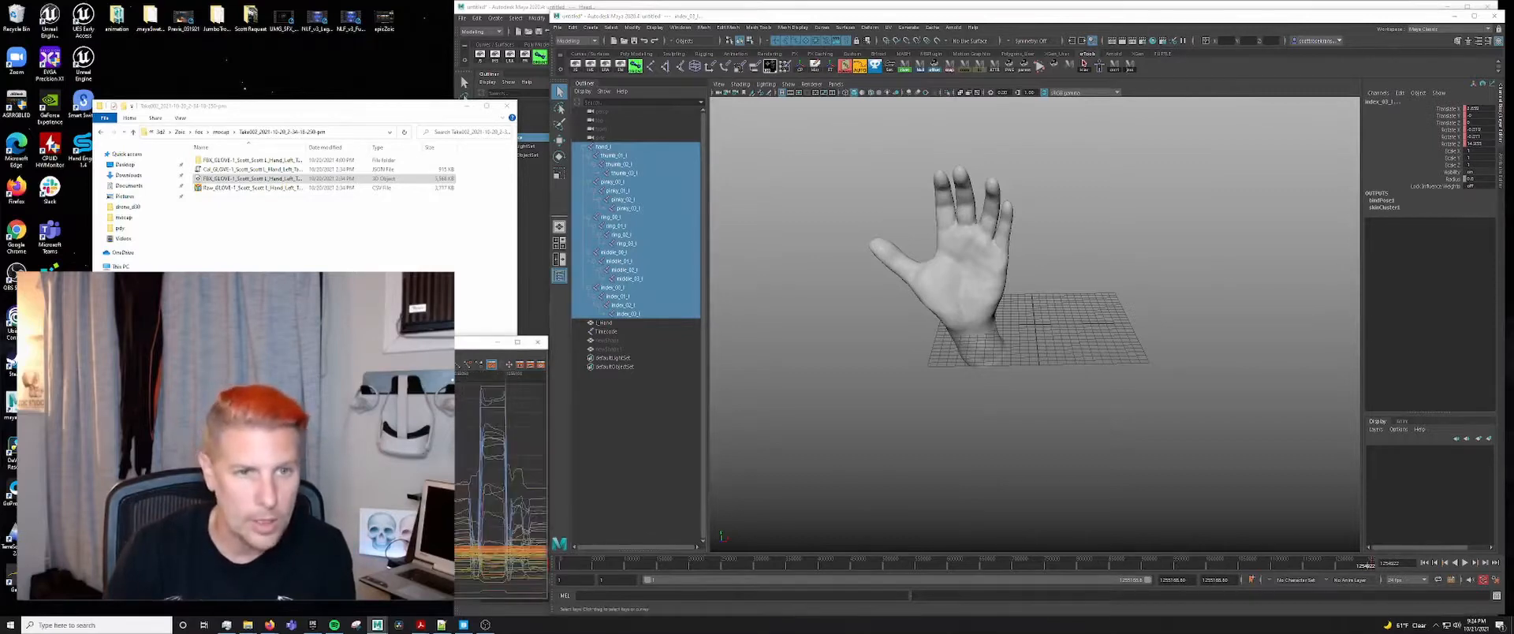
{"action": "left_click", "coordinate": [351, 364]}
{"action": "left_click", "coordinate": [540, 373]}
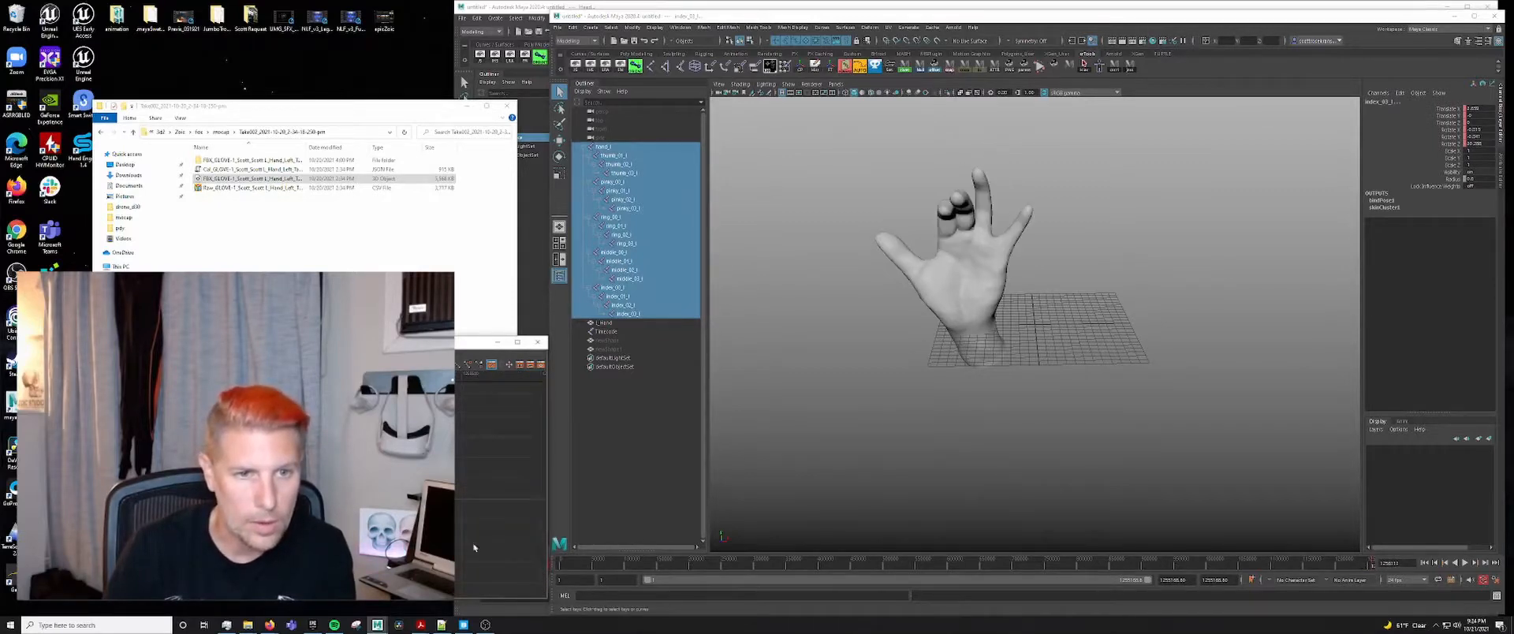
{"action": "key", "text": "ctrl+z"}
{"action": "left_click_drag", "start_coordinate": [464, 562], "coordinate": [418, 477]}
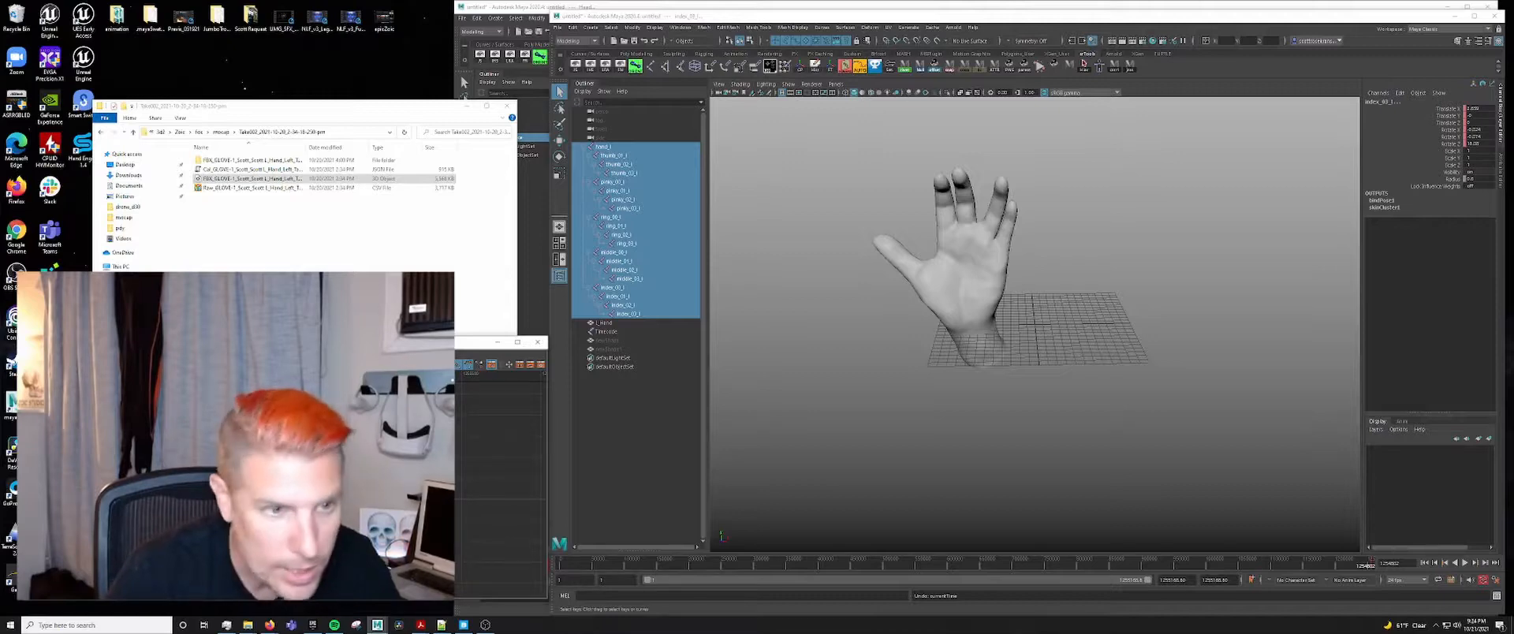
{"action": "key", "text": "Delete"}
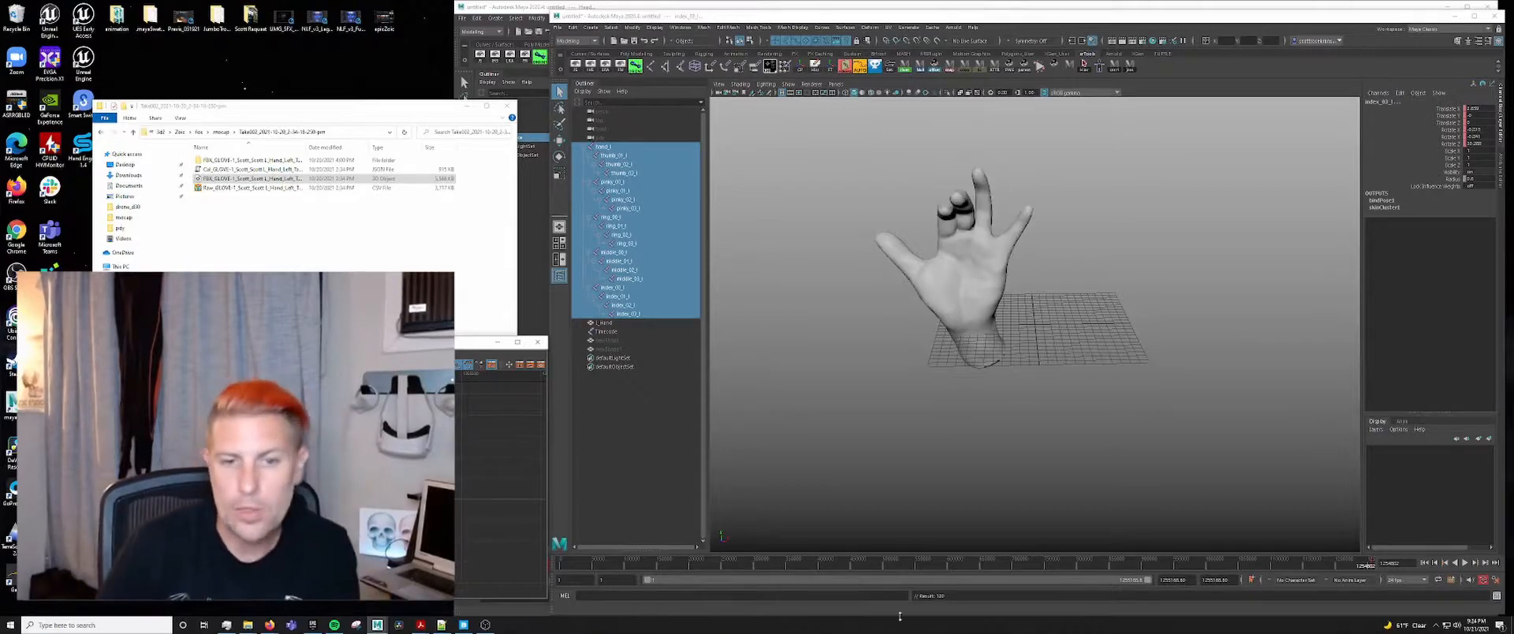
- Set the end of the playback range to frame 400
{"action": "left_click_drag", "start_coordinate": [1188, 580], "coordinate": [1087, 584]}
{"action": "type", "text": "400"}
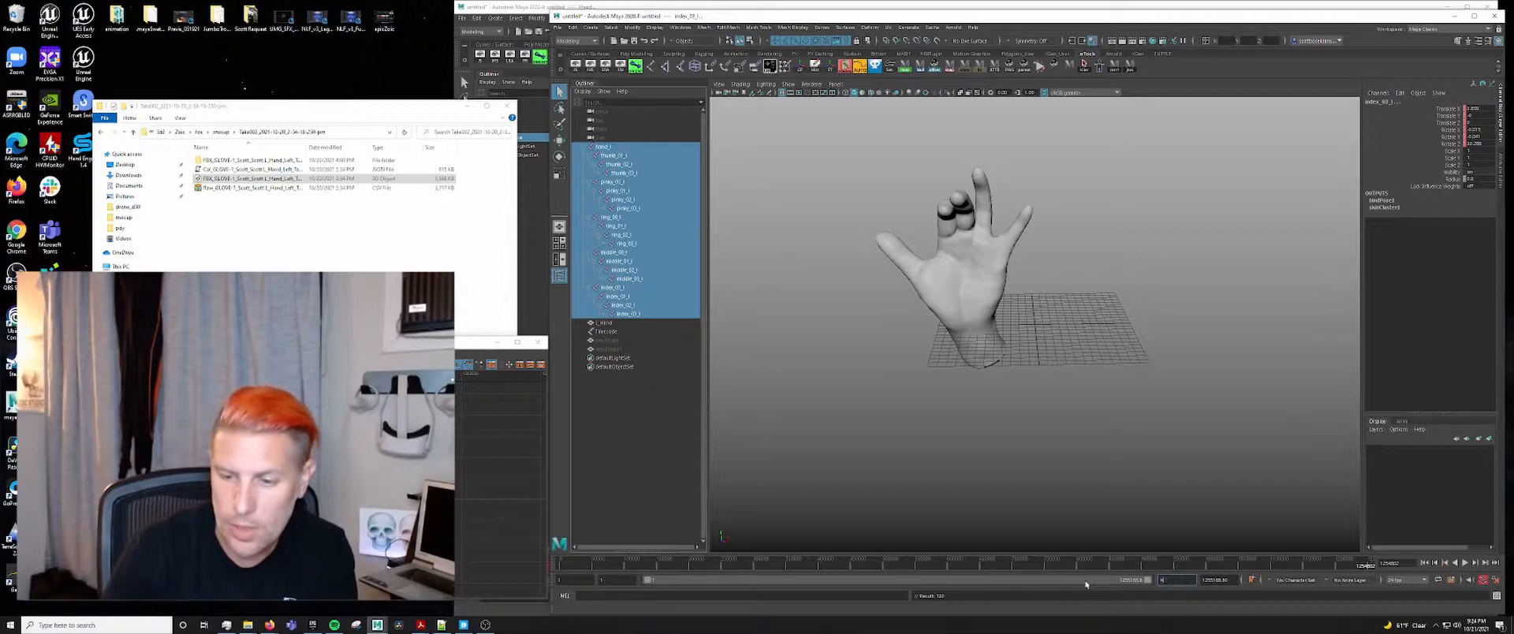
{"action": "key", "text": "Return"}
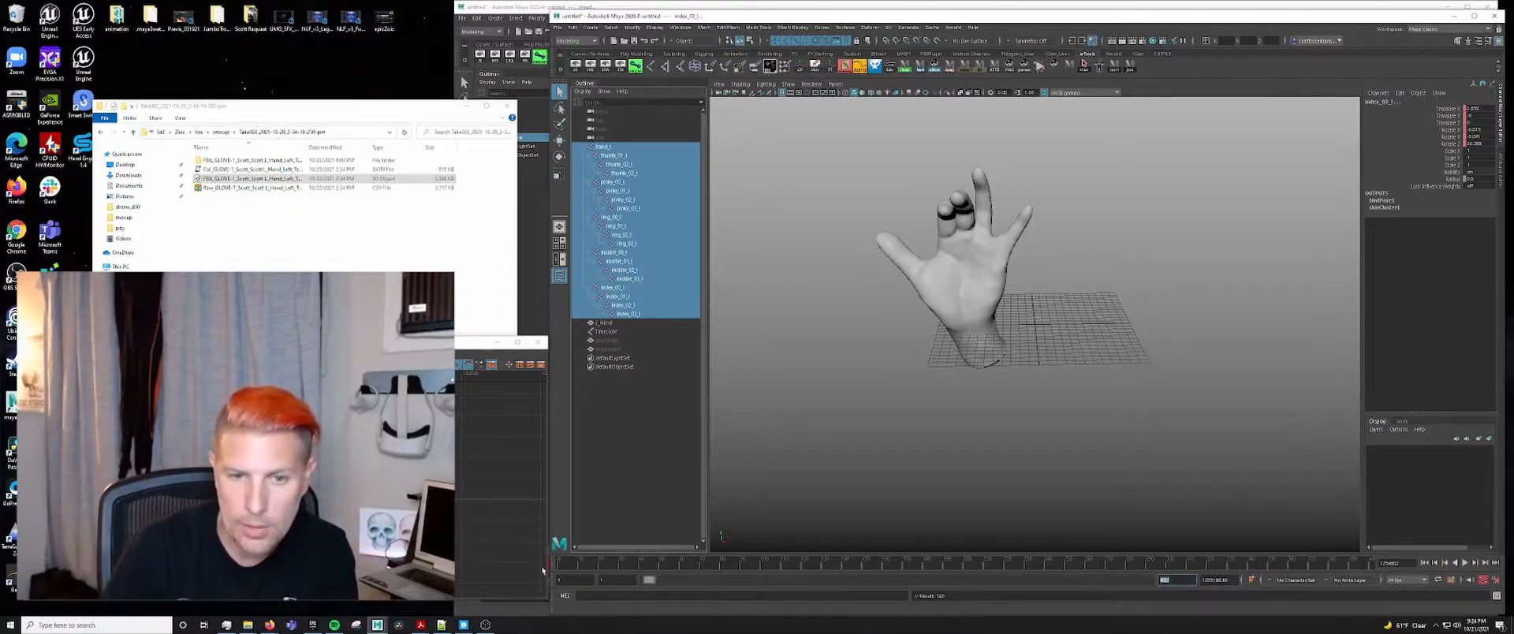
- Play back the left-hand clip, undo the last edits to its animation keys, and scrub to the end of the timeline
{"action": "key", "text": "alt+v"}
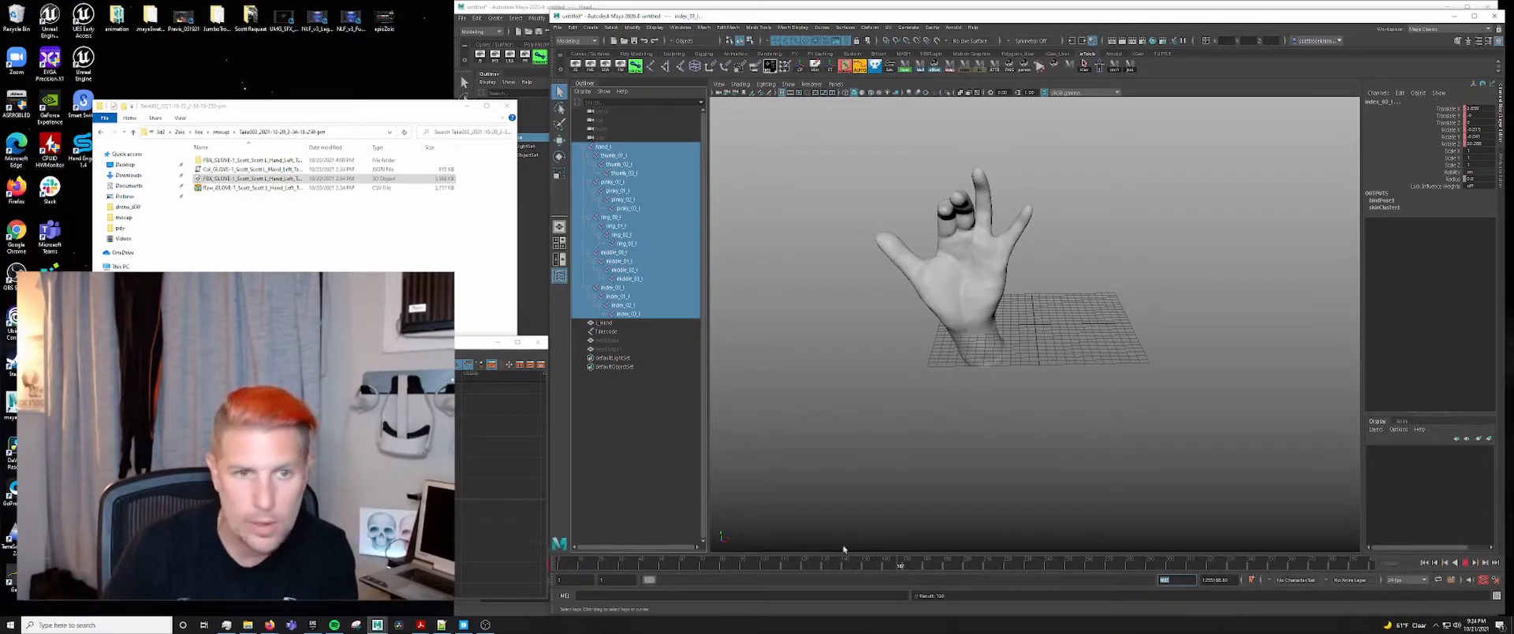
{"action": "key", "text": "alt+v"}
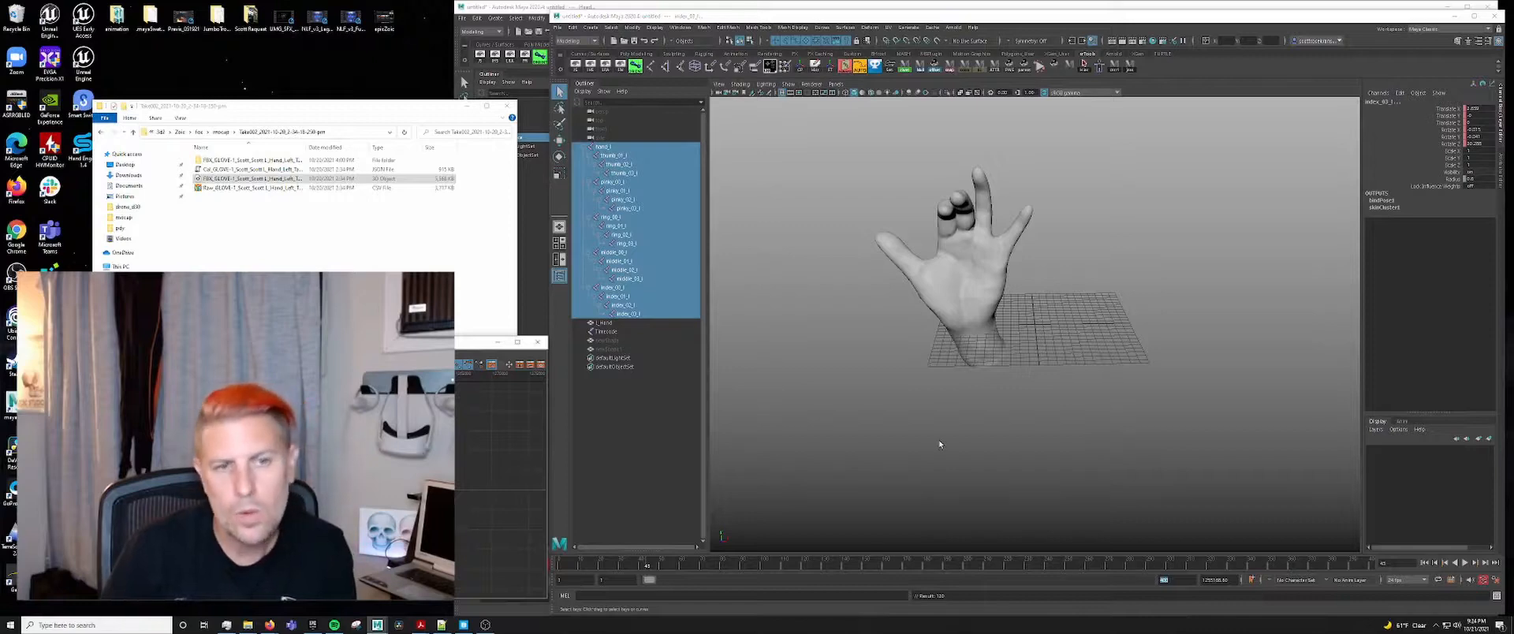
{"action": "key", "text": "ctrl+z"}
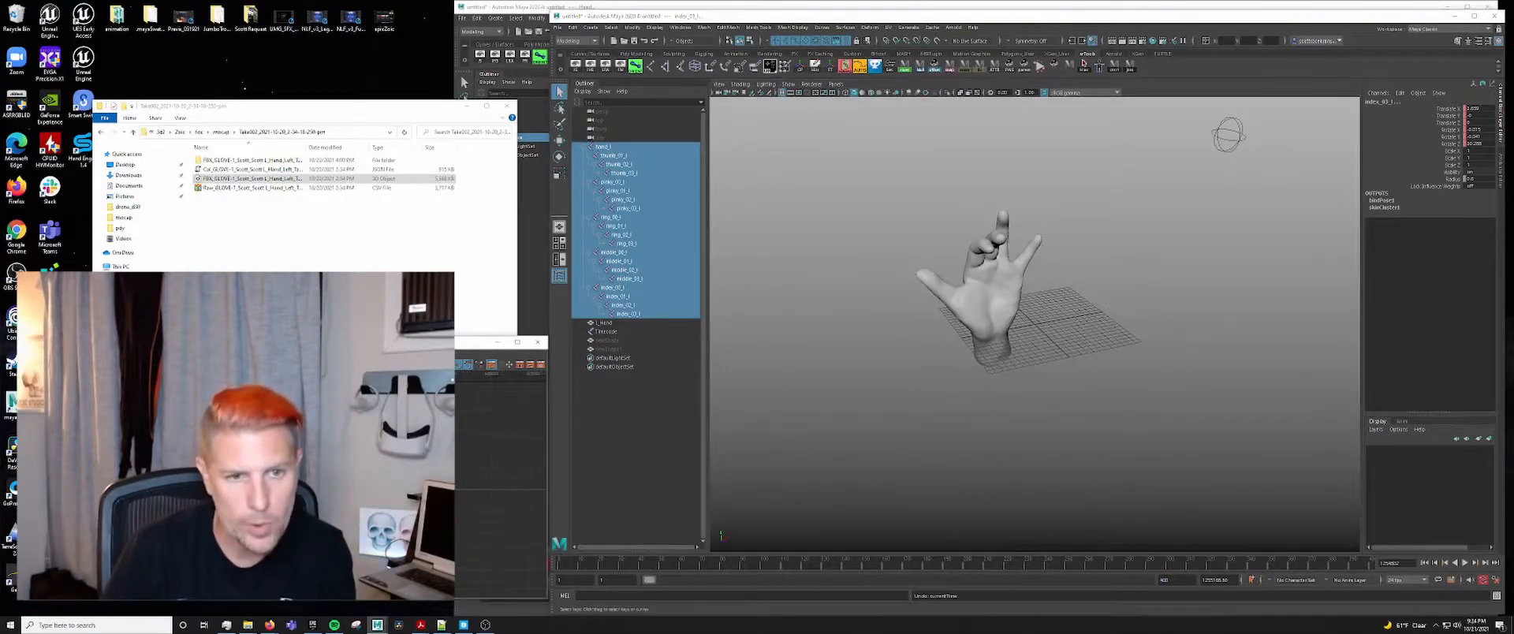
{"action": "key", "text": "ctrl+z"}
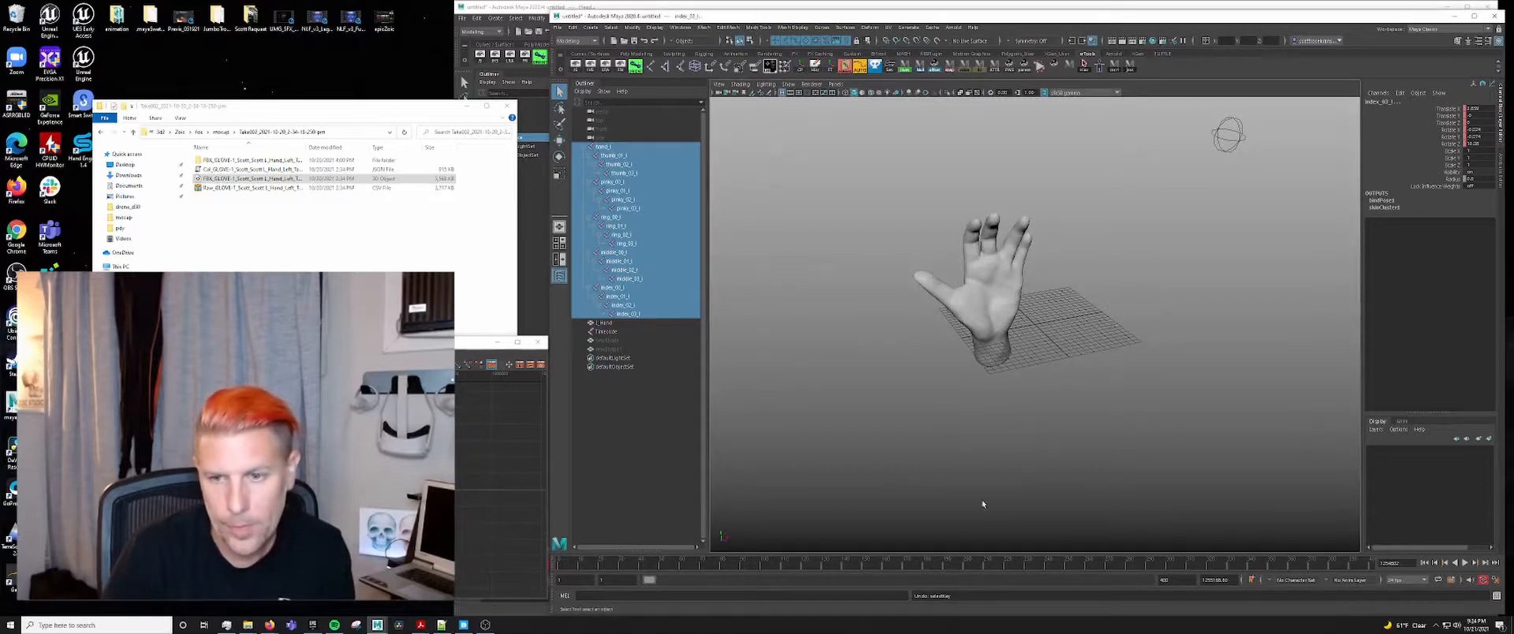
{"action": "left_click", "coordinate": [977, 567]}
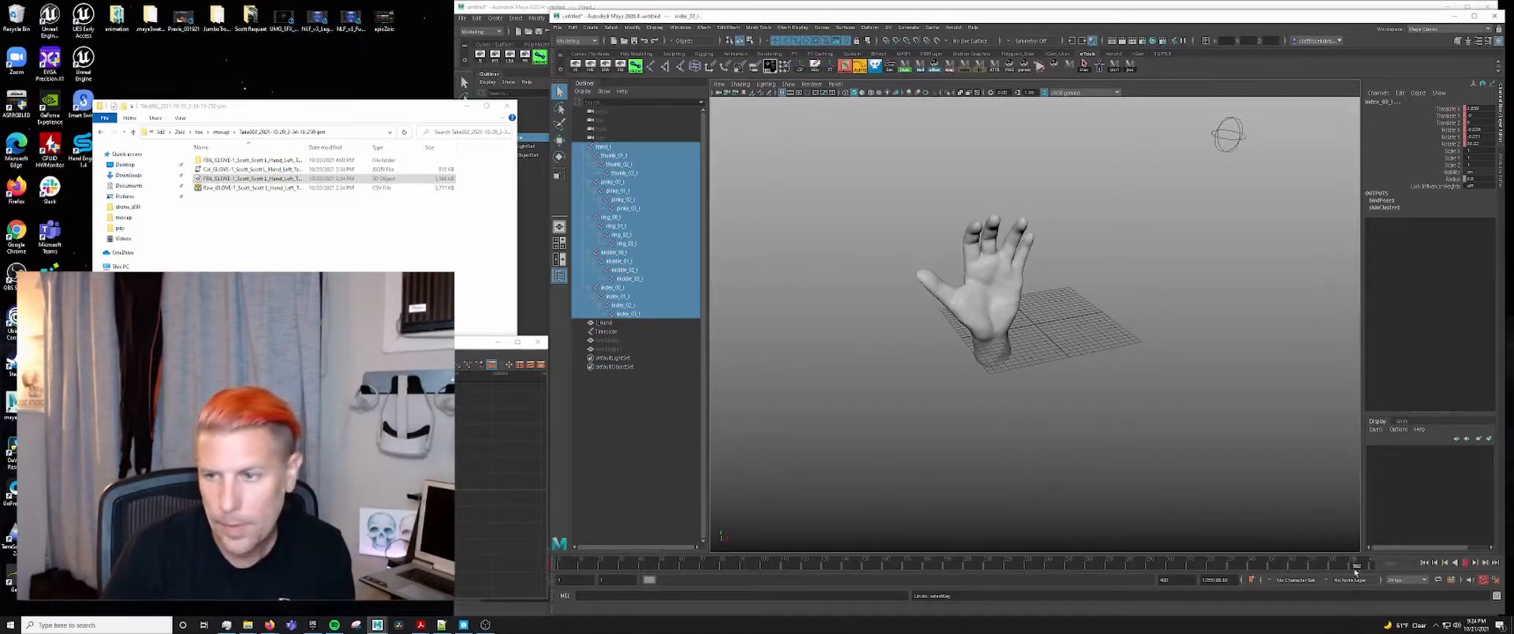
{"action": "left_click_drag", "start_coordinate": [1356, 573], "coordinate": [1376, 573]}
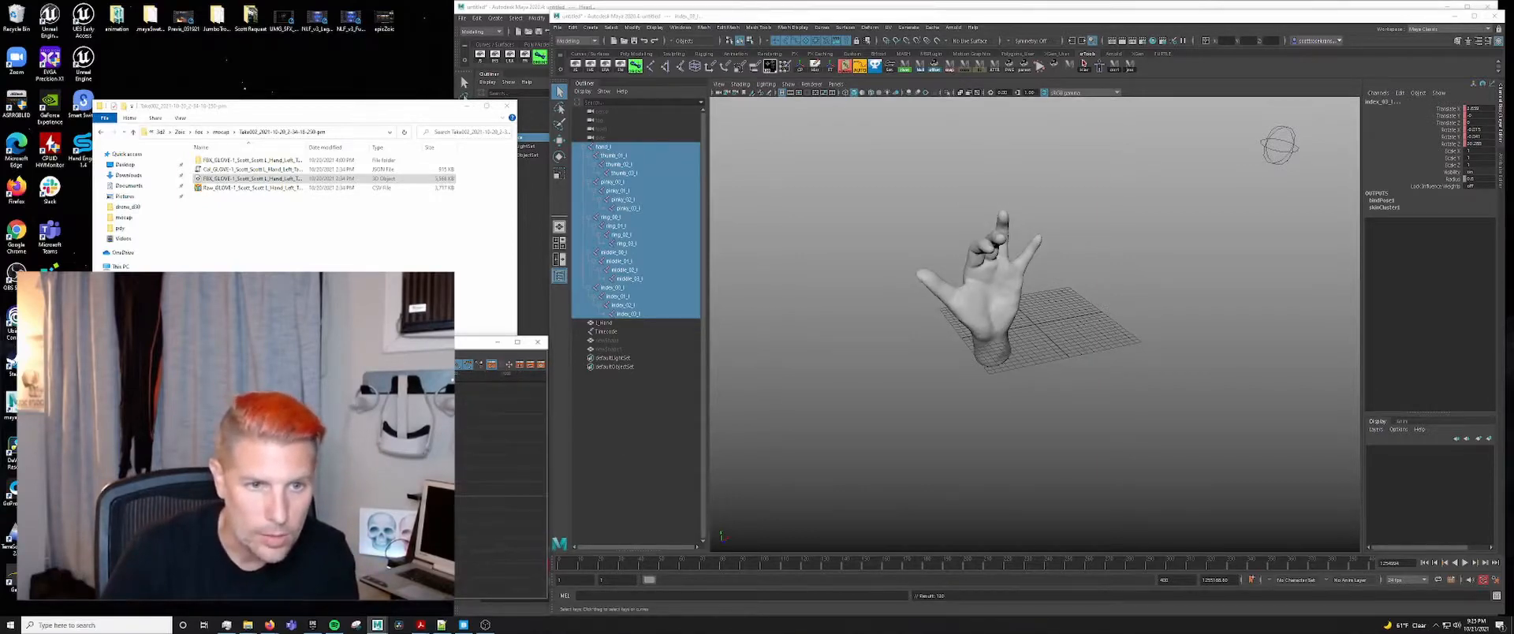
- Move the selected left-hand joints' keys in the Graph Editor to the start of the timeline and scrub through the result
{"action": "key", "text": "w"}
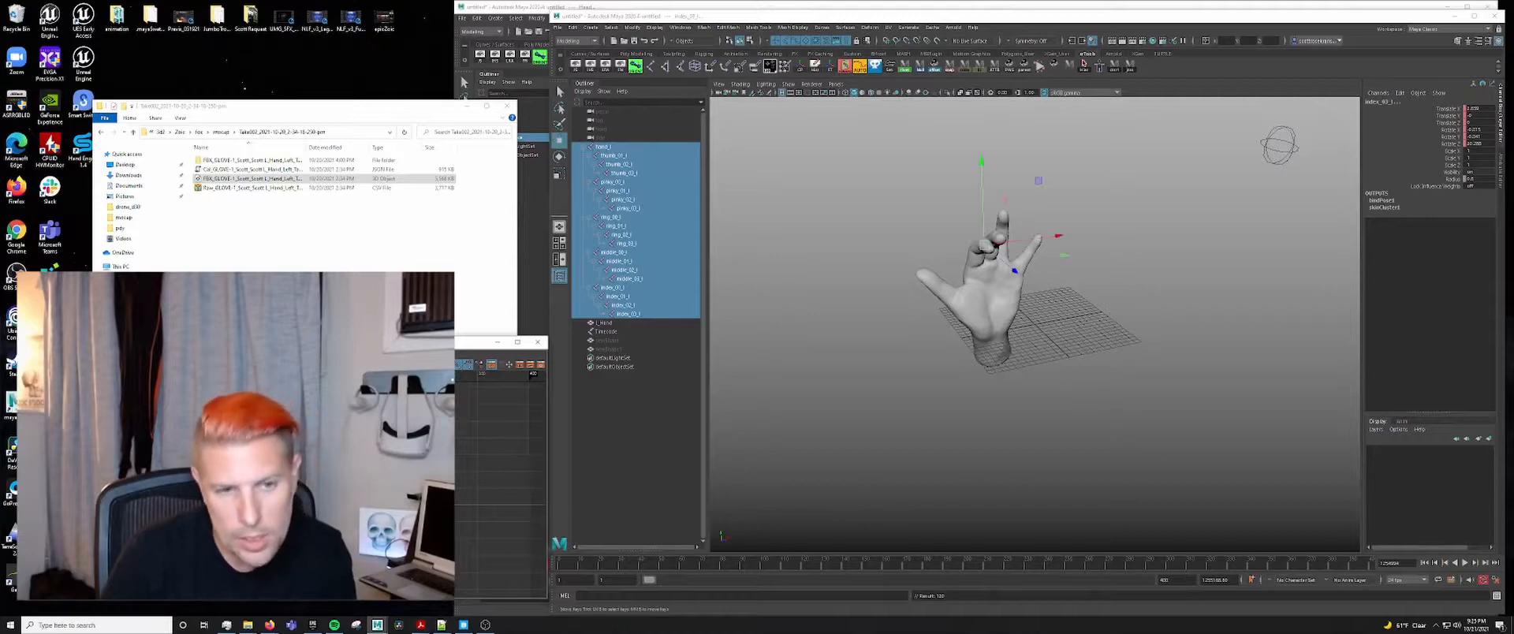
{"action": "middle_click_drag", "start_coordinate": [197, 466], "coordinate": [345, 481], "text": "alt"}
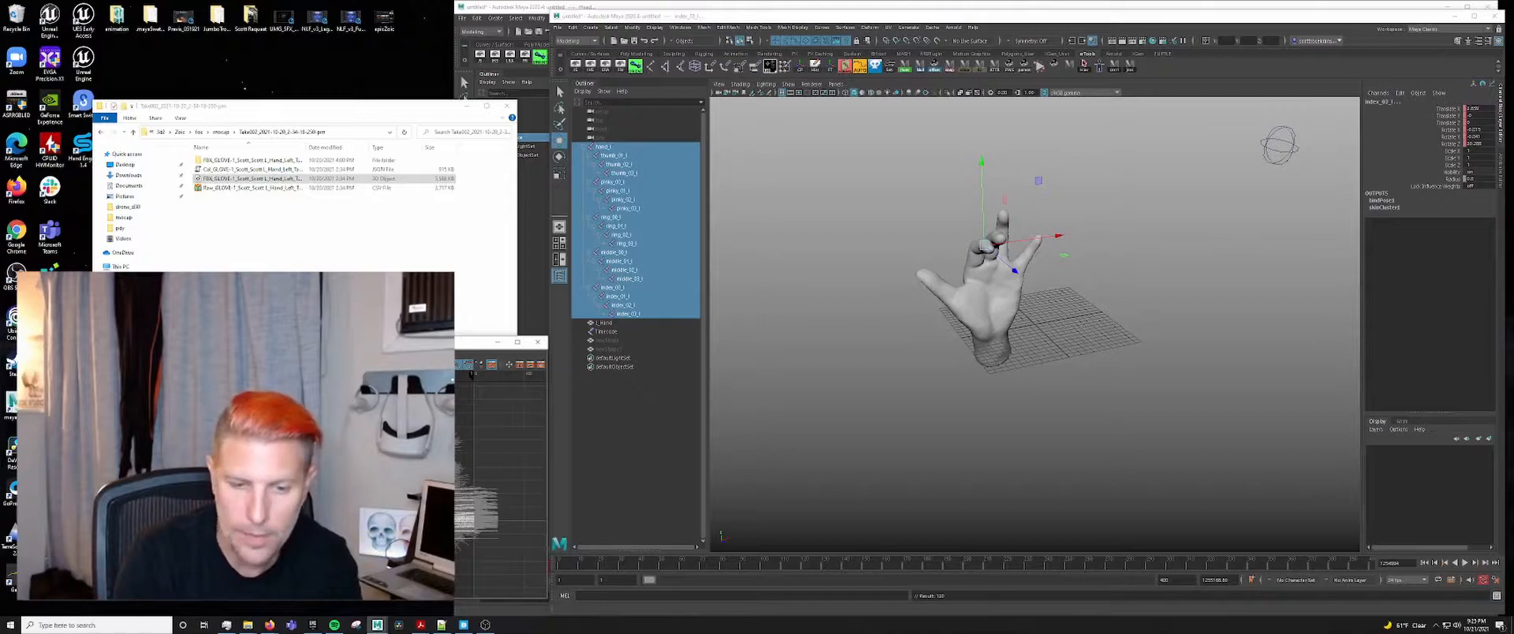
{"action": "mouse_move", "coordinate": [345, 481]}
{"action": "middle_mouse_down"}
{"action": "mouse_move", "coordinate": [370, 512]}
{"action": "mouse_move", "coordinate": [364, 493]}
{"action": "middle_mouse_up"}
{"action": "right_click_drag", "start_coordinate": [339, 481], "coordinate": [402, 481], "text": "alt"}
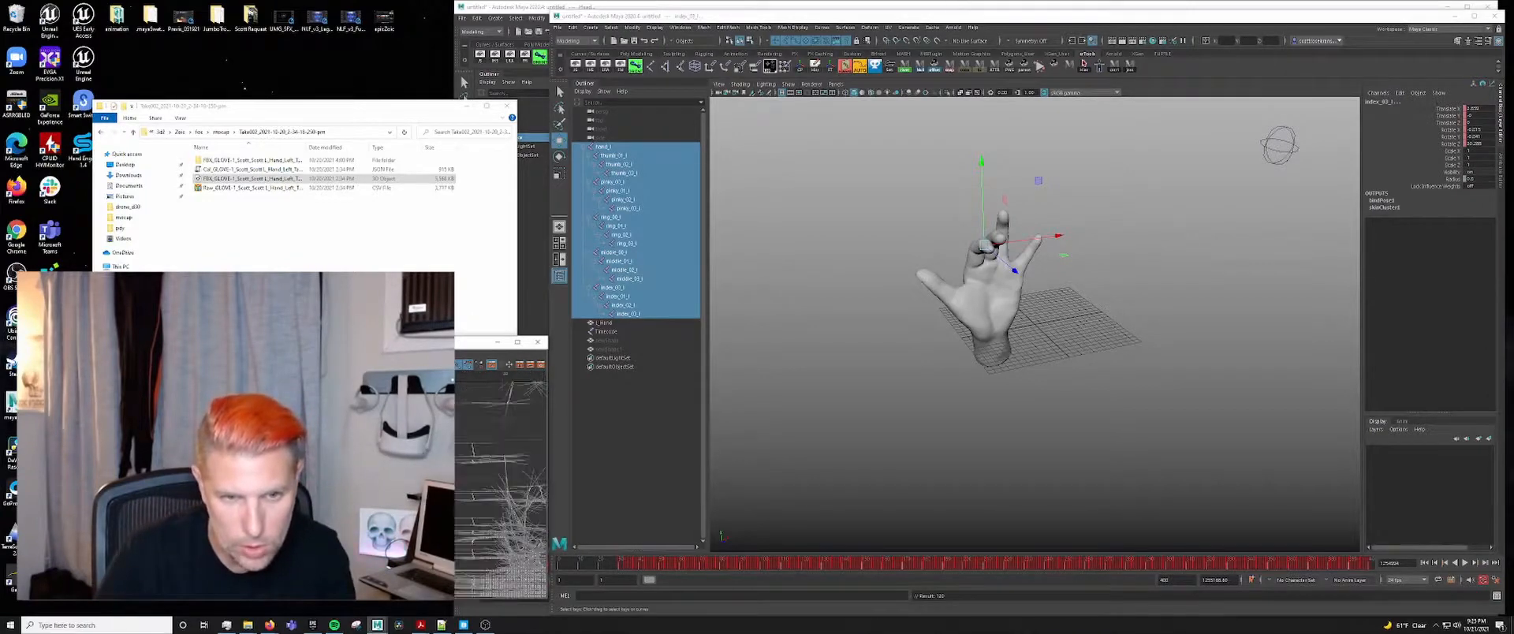
{"action": "middle_click_drag", "start_coordinate": [379, 481], "coordinate": [363, 497], "text": "alt"}
{"action": "left_click", "coordinate": [610, 563]}
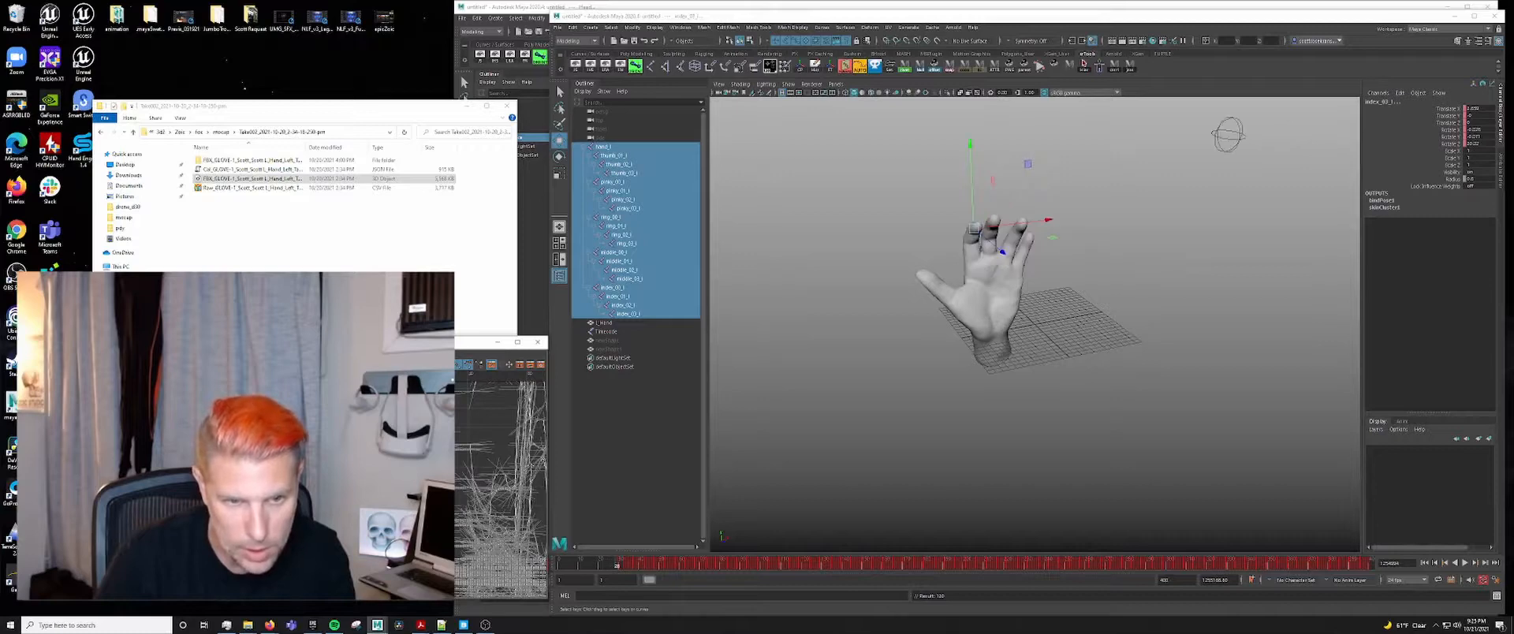
{"action": "left_click_drag", "start_coordinate": [617, 563], "coordinate": [619, 564]}
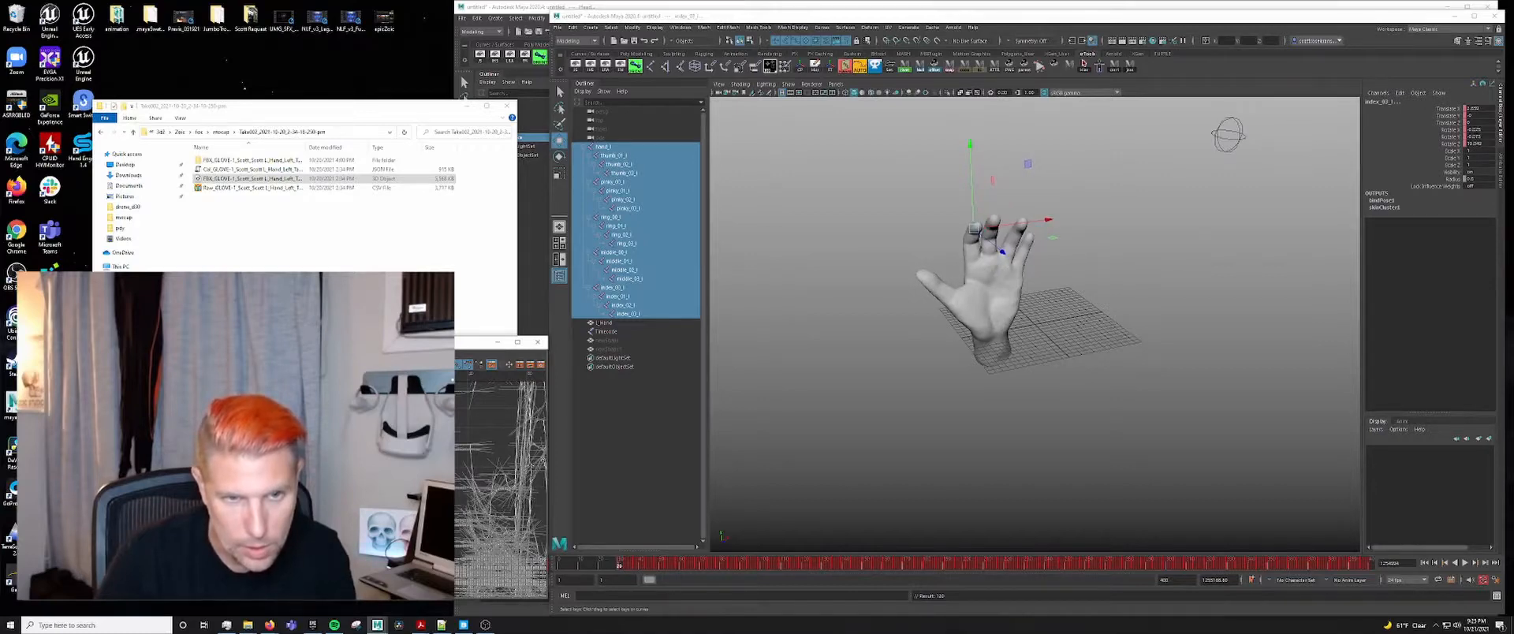
{"action": "key", "text": "comma"}
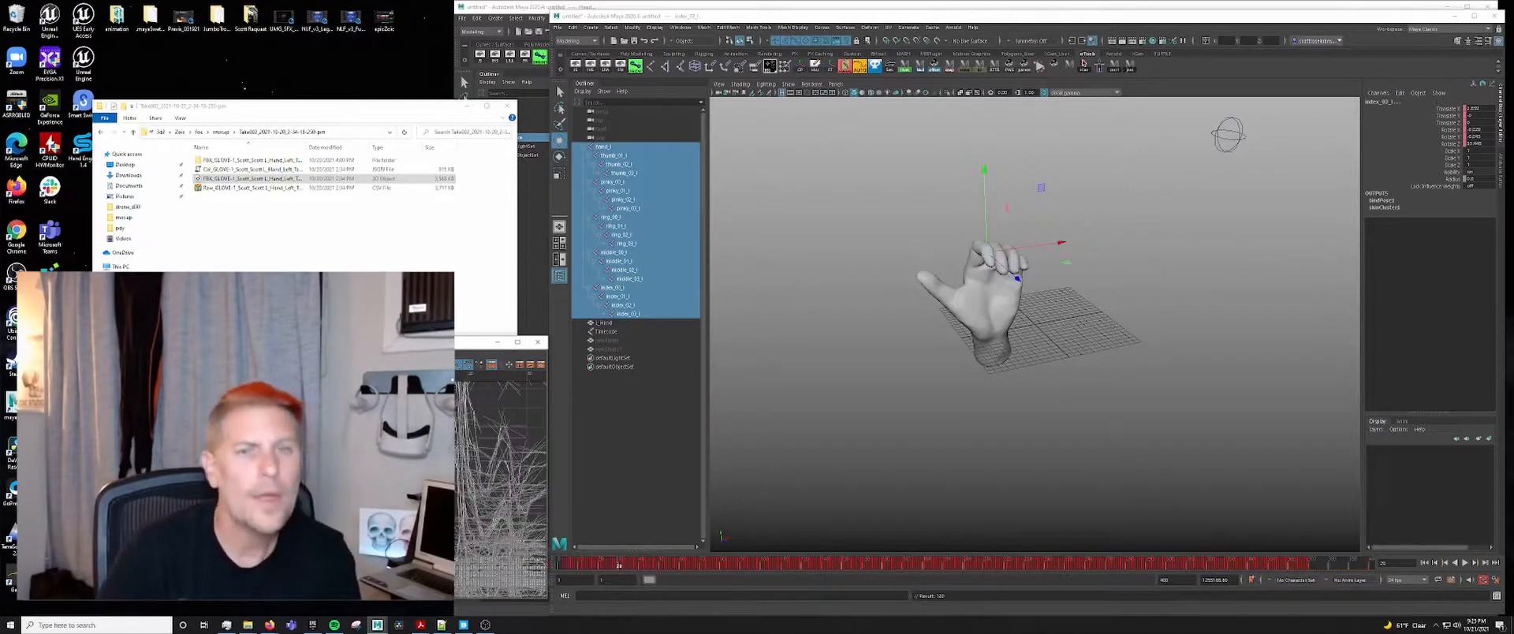
{"action": "scroll", "coordinate": [501, 481], "scroll_direction": "down", "scroll_amount": 8}
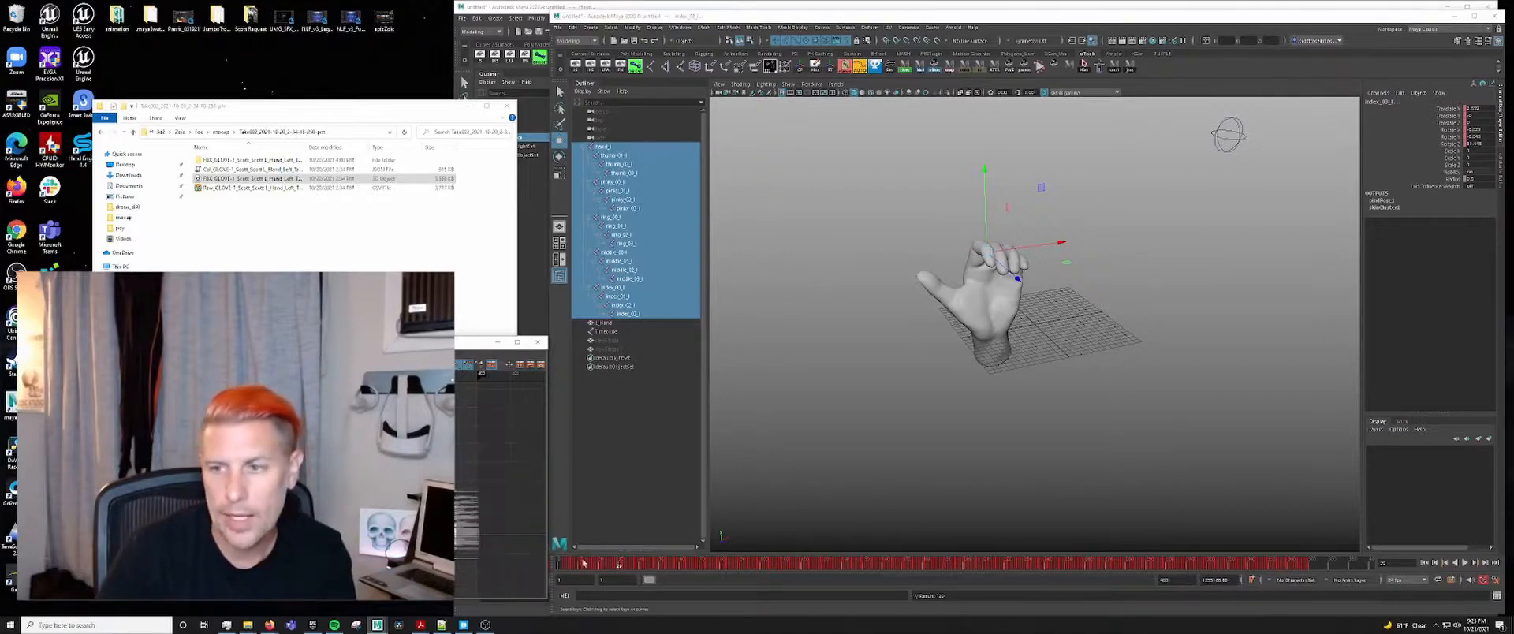
{"action": "left_click_drag", "start_coordinate": [569, 566], "coordinate": [770, 586]}
{"action": "middle_click_drag", "start_coordinate": [805, 284], "coordinate": [868, 292], "text": "alt"}
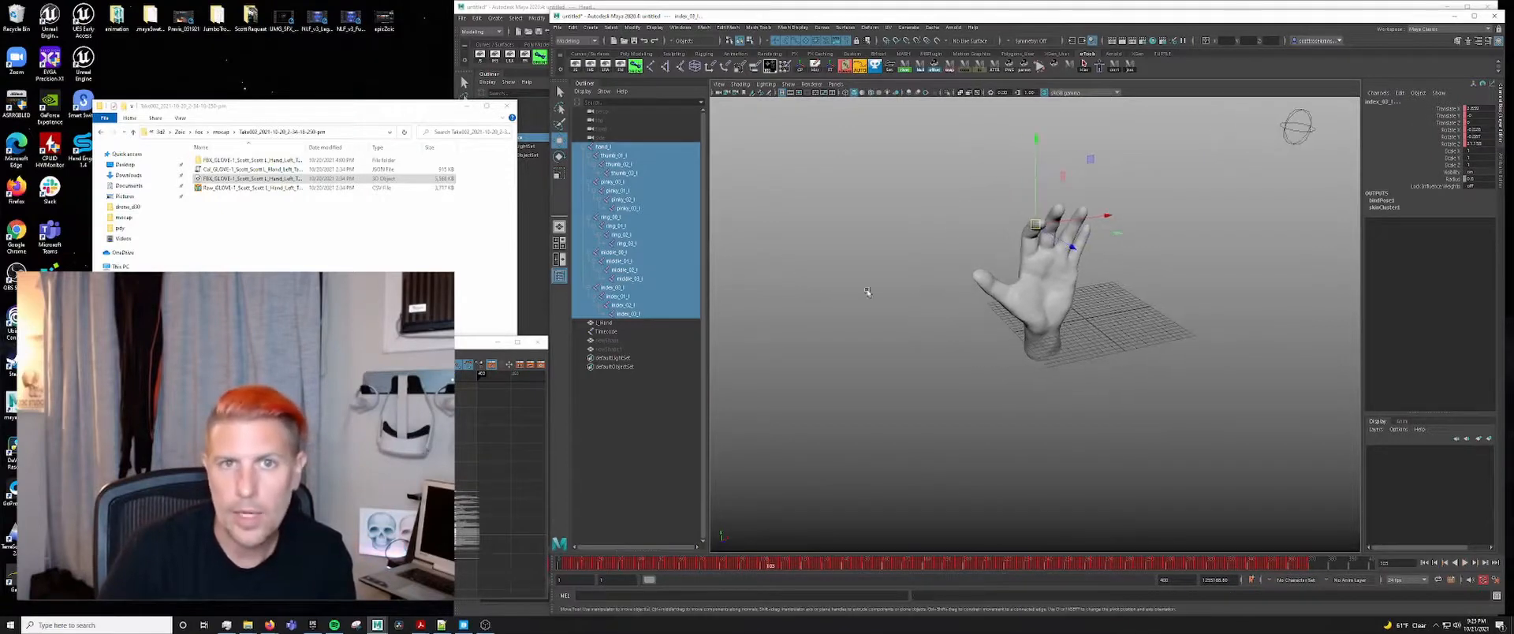
- Delete the left hand's mesh and the extra non-joint nodes, keeping only the joint skeleton
{"action": "left_click_drag", "start_coordinate": [669, 334], "coordinate": [663, 359]}
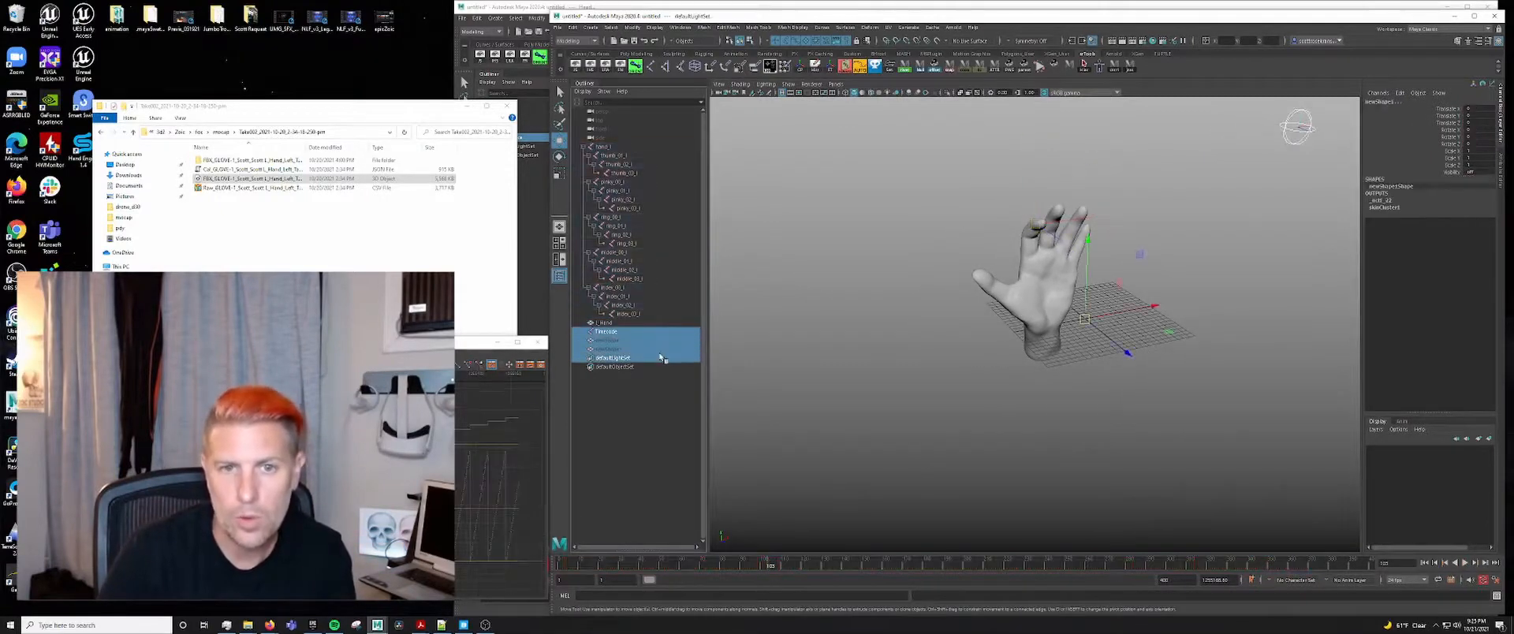
{"action": "key", "text": "Delete"}
{"action": "left_click", "coordinate": [614, 324]}
{"action": "key", "text": "Delete"}
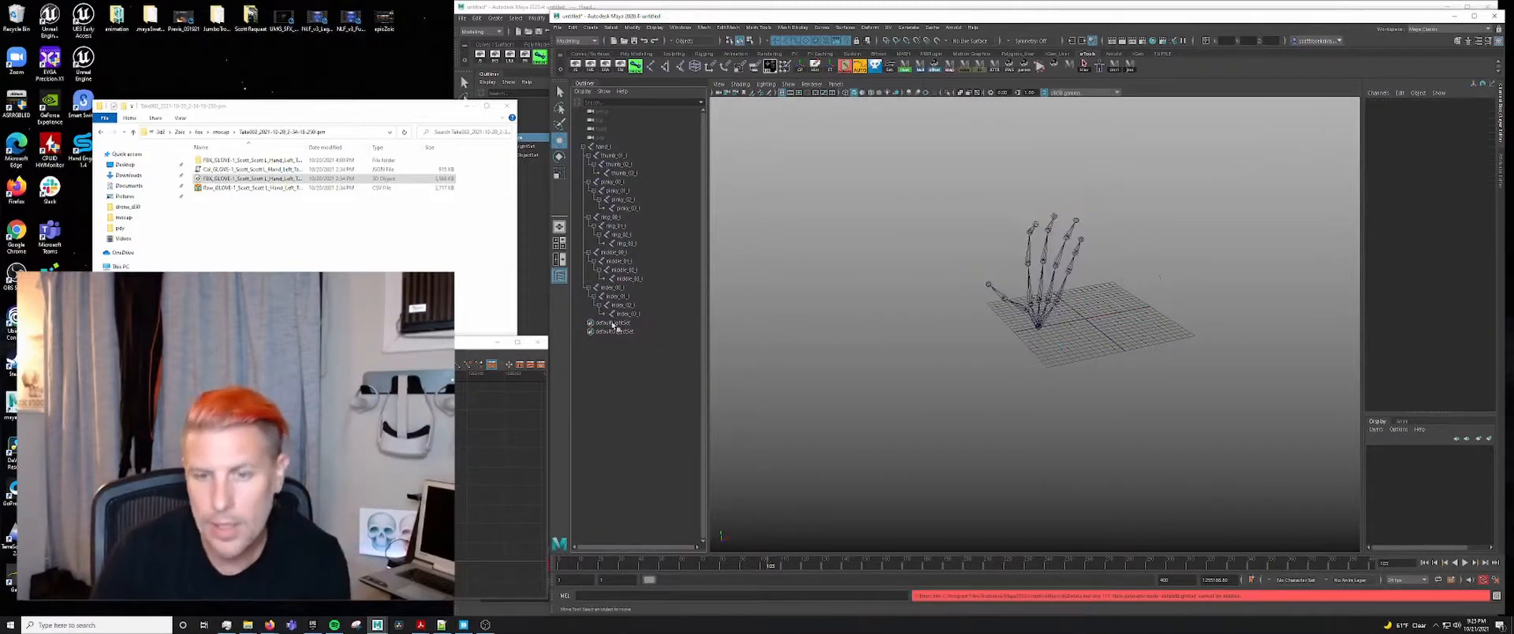
- Save the left-hand skeleton scene as L_hand_take_02.ma in the mocap folder, basing the name on the existing take 01 file
{"action": "left_click", "coordinate": [559, 28]}
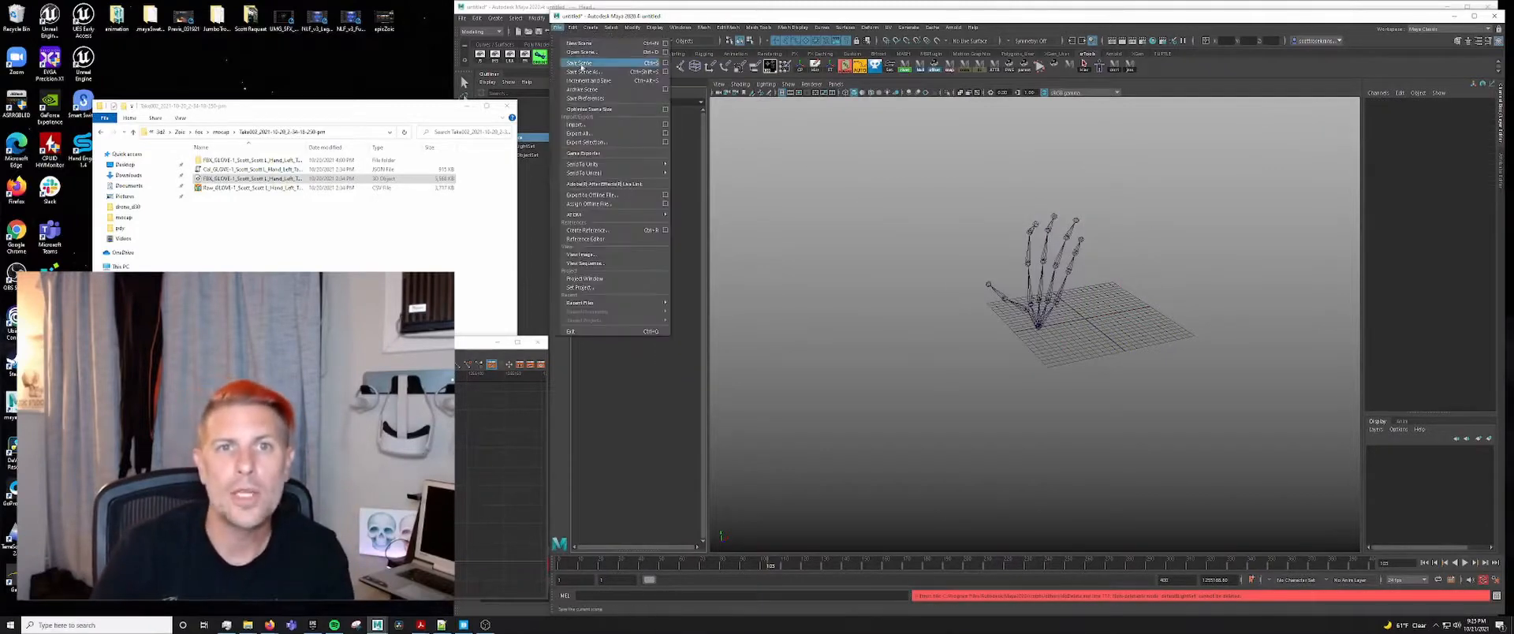
{"action": "left_click", "coordinate": [600, 68]}
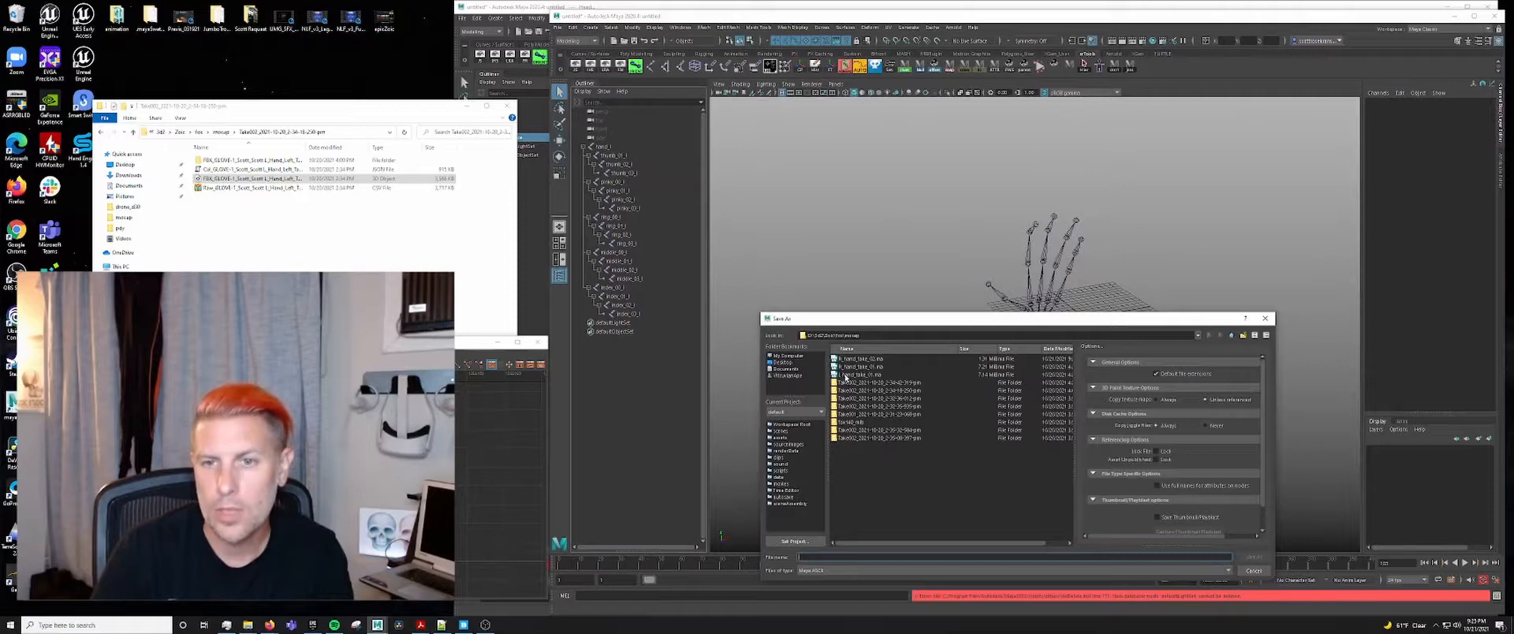
{"action": "left_click", "coordinate": [844, 376]}
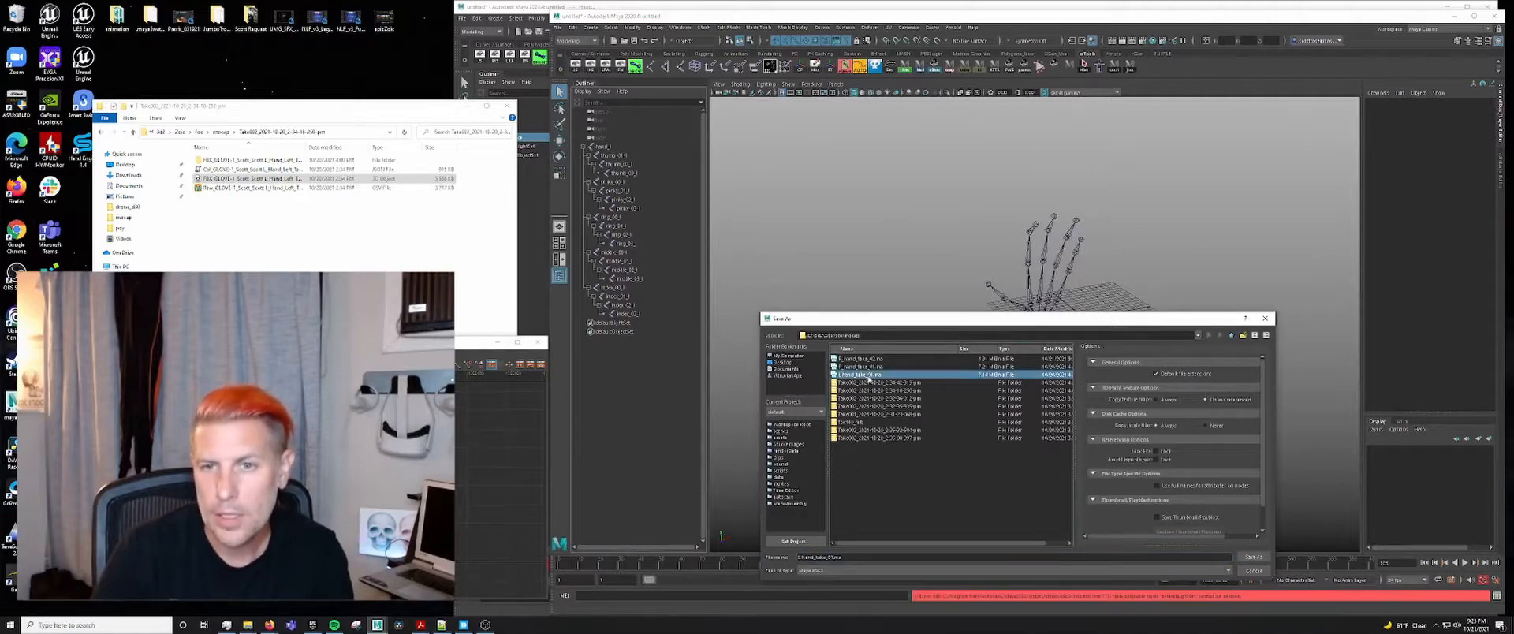
{"action": "left_click", "coordinate": [934, 556]}
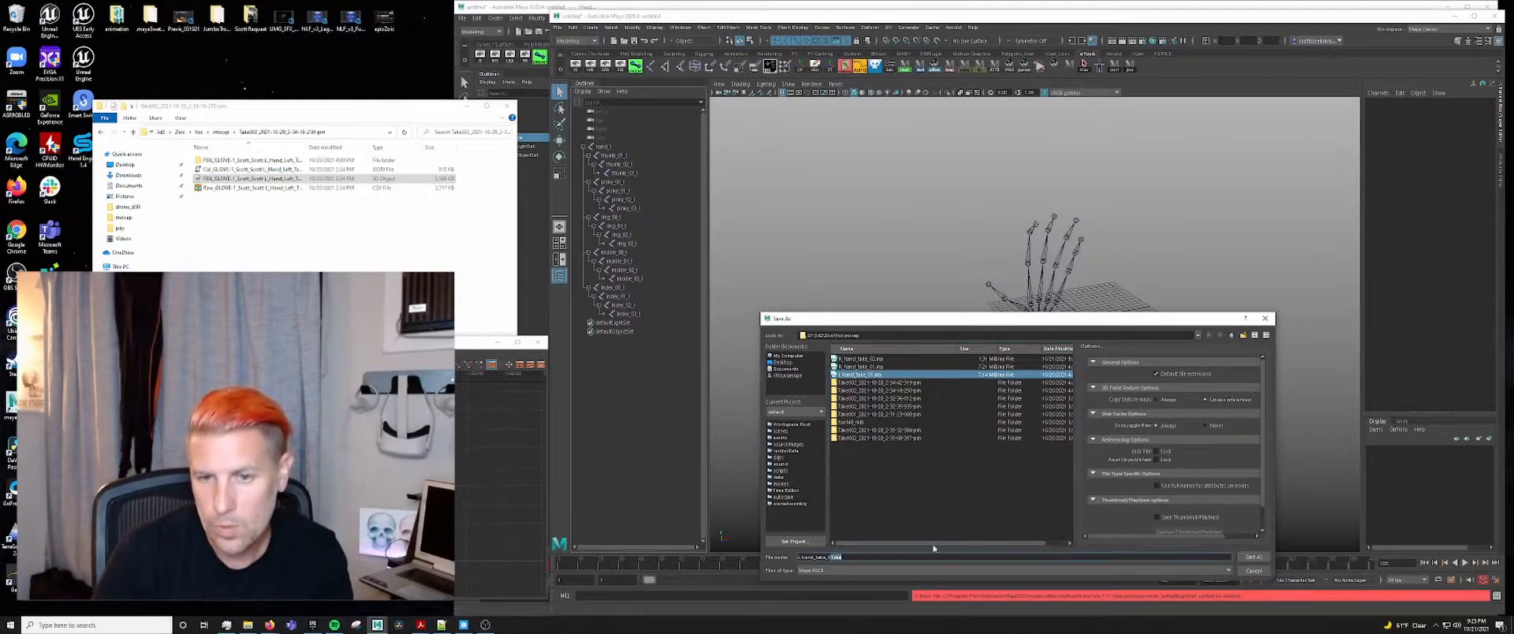
{"action": "key", "text": "Left"}
{"action": "key", "text": "Left"}
{"action": "key", "text": "Left"}
{"action": "key", "text": "BackSpace"}
{"action": "type", "text": "2"}
{"action": "key", "text": "Return"}
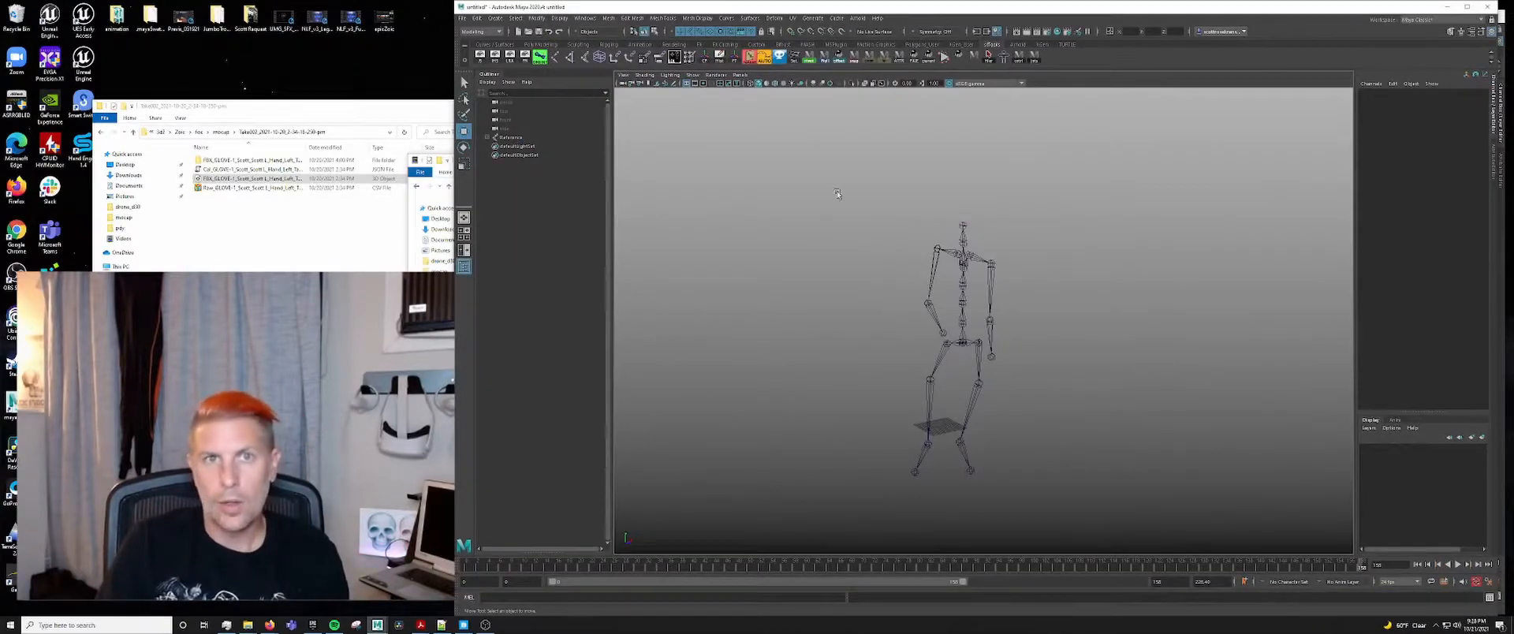
- Switch to the Maya scene with the body skeleton and start an import from the mocap folder, using its path copied from File Explorer
{"action": "mouse_move", "coordinate": [522, 568]}
{"action": "left_mouse_down"}
{"action": "mouse_move", "coordinate": [1117, 563]}
{"action": "mouse_move", "coordinate": [542, 567]}
{"action": "left_mouse_up"}
{"action": "mouse_move", "coordinate": [873, 389]}
{"action": "left_mouse_down", "text": "alt"}
{"action": "mouse_move", "coordinate": [761, 399]}
{"action": "mouse_move", "coordinate": [861, 391]}
{"action": "left_mouse_up", "text": "alt"}
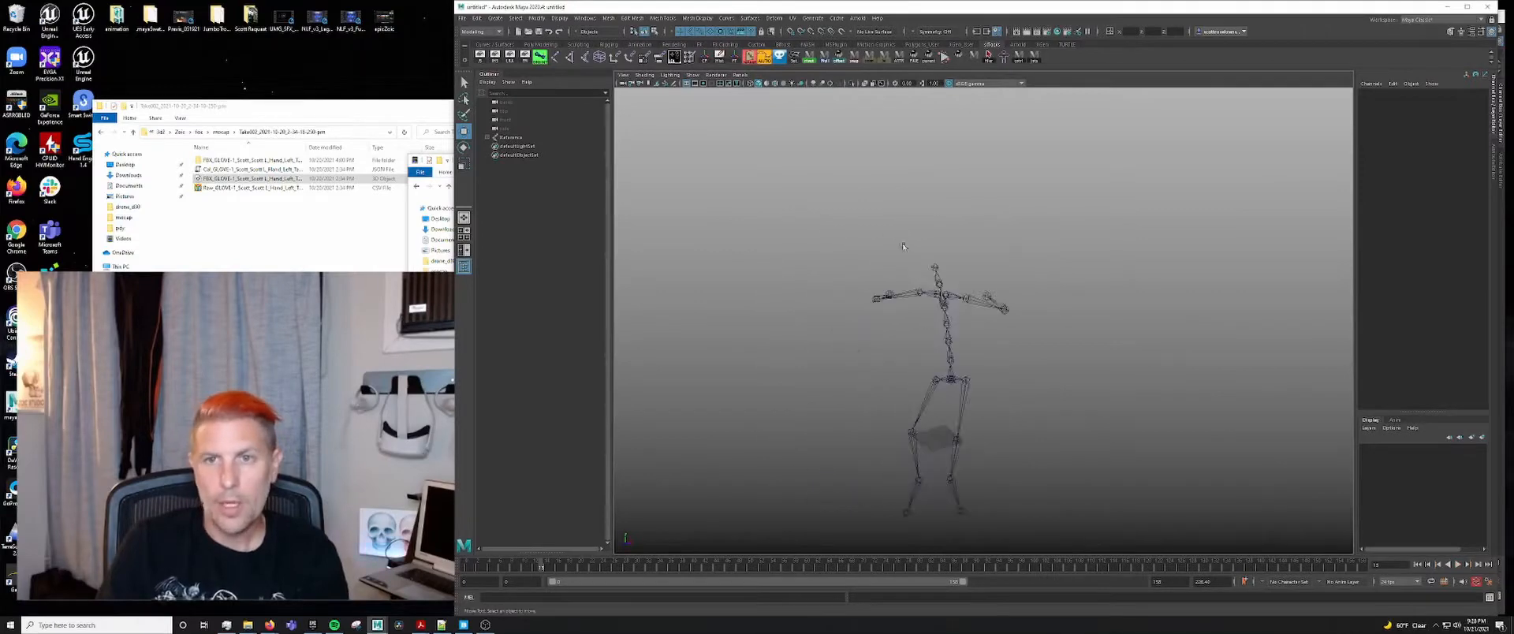
{"action": "left_click", "coordinate": [464, 18]}
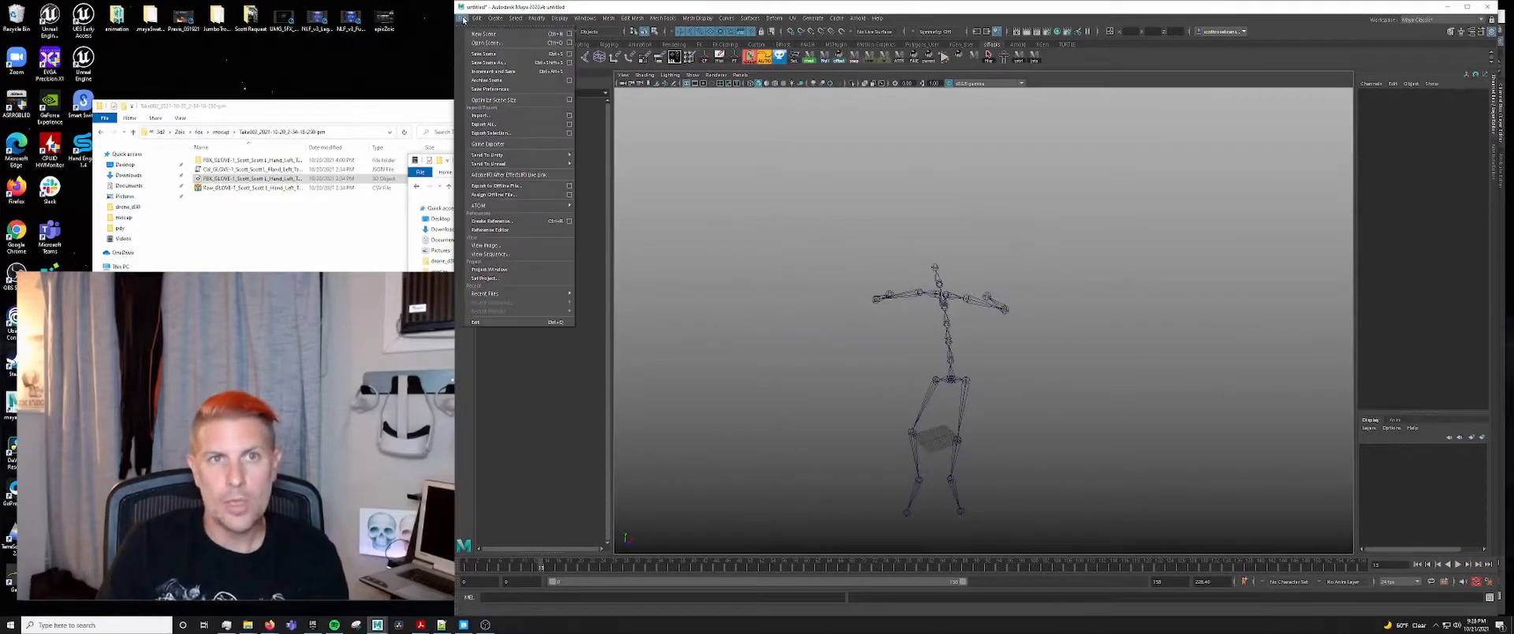
{"action": "left_click", "coordinate": [481, 115]}
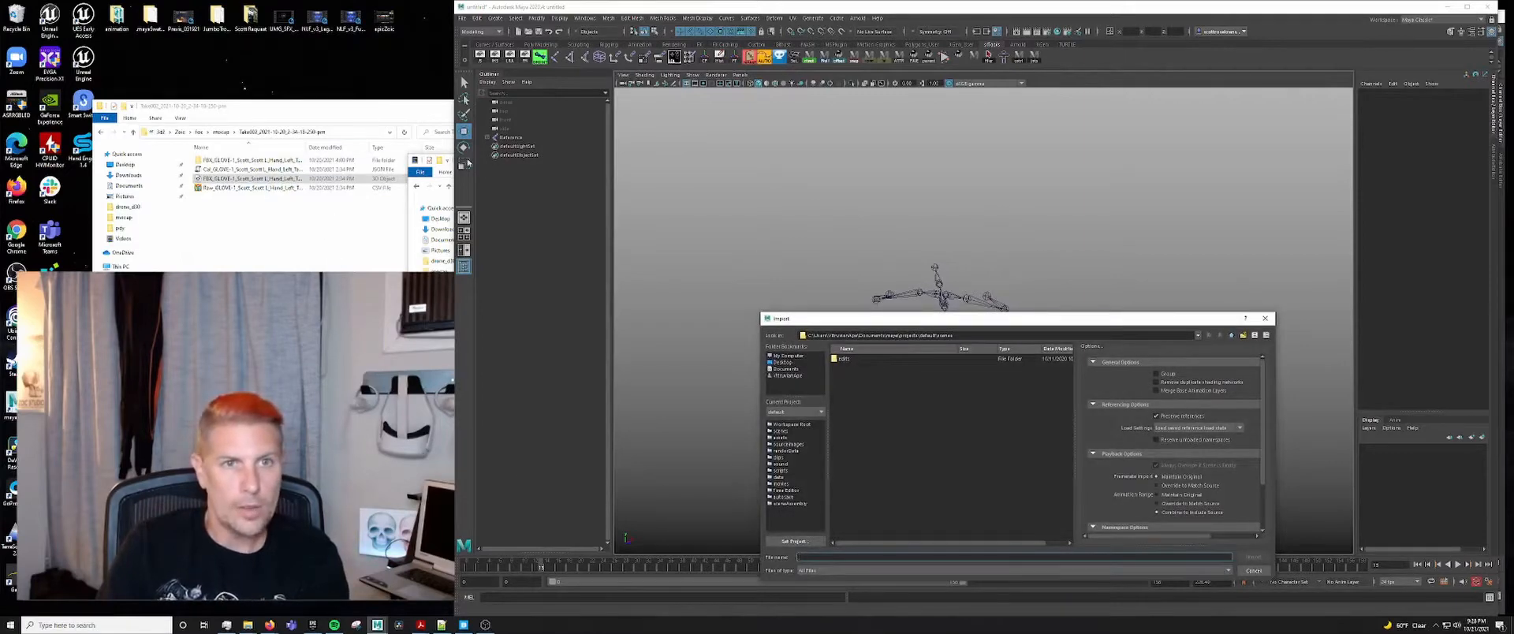
{"action": "left_click", "coordinate": [400, 230]}
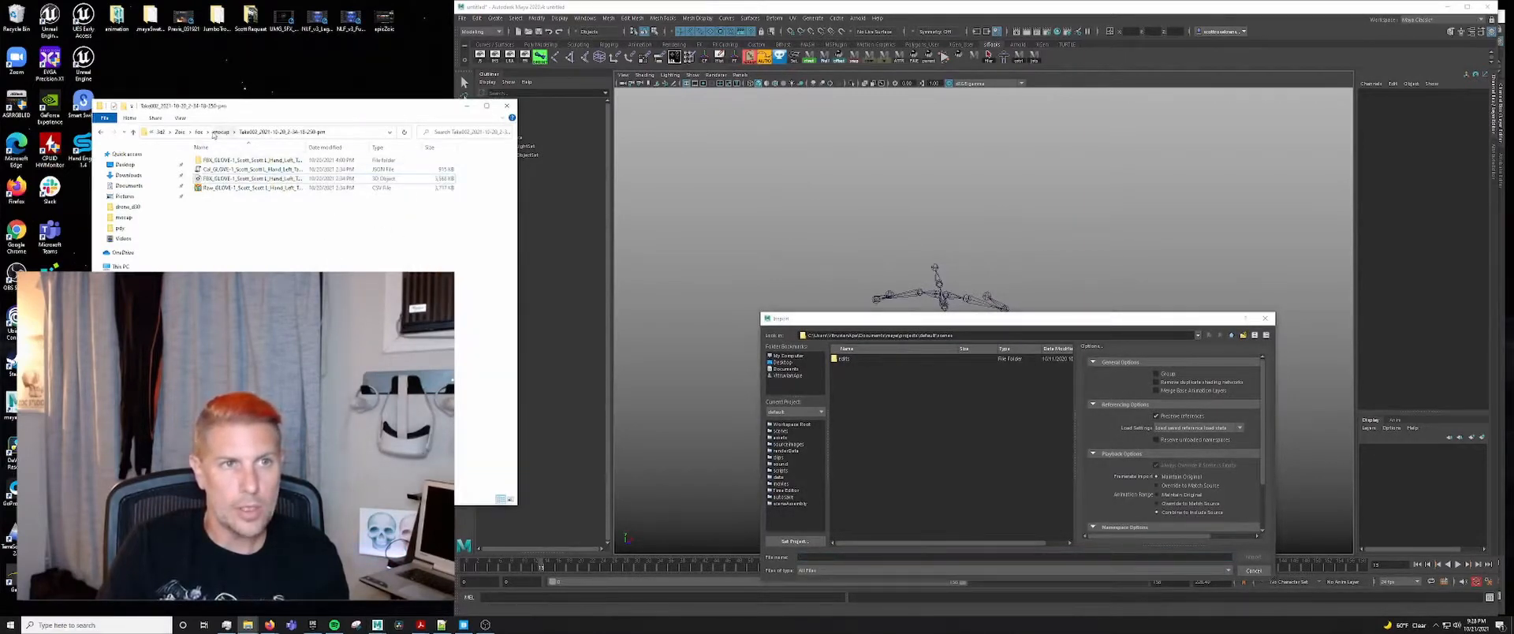
{"action": "left_click", "coordinate": [213, 134]}
{"action": "left_click", "coordinate": [313, 132]}
{"action": "key", "text": "ctrl+c"}
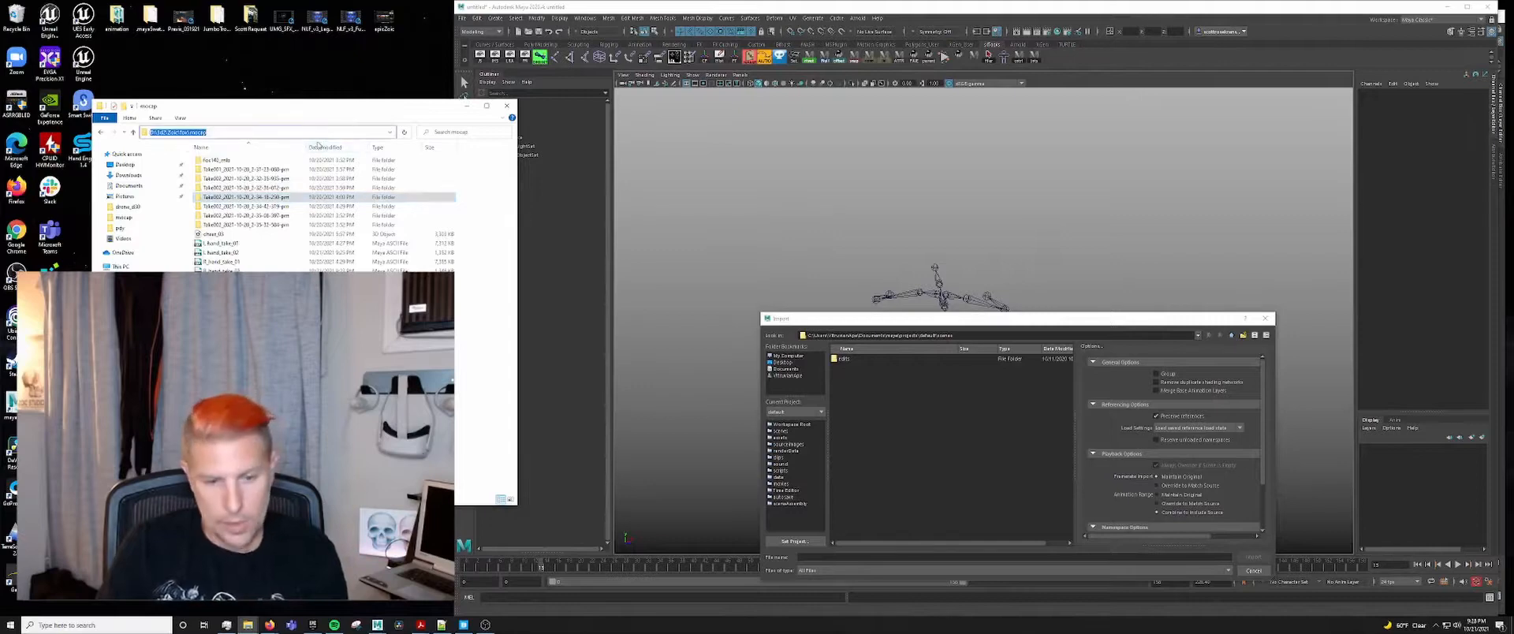
{"action": "left_click", "coordinate": [823, 556]}
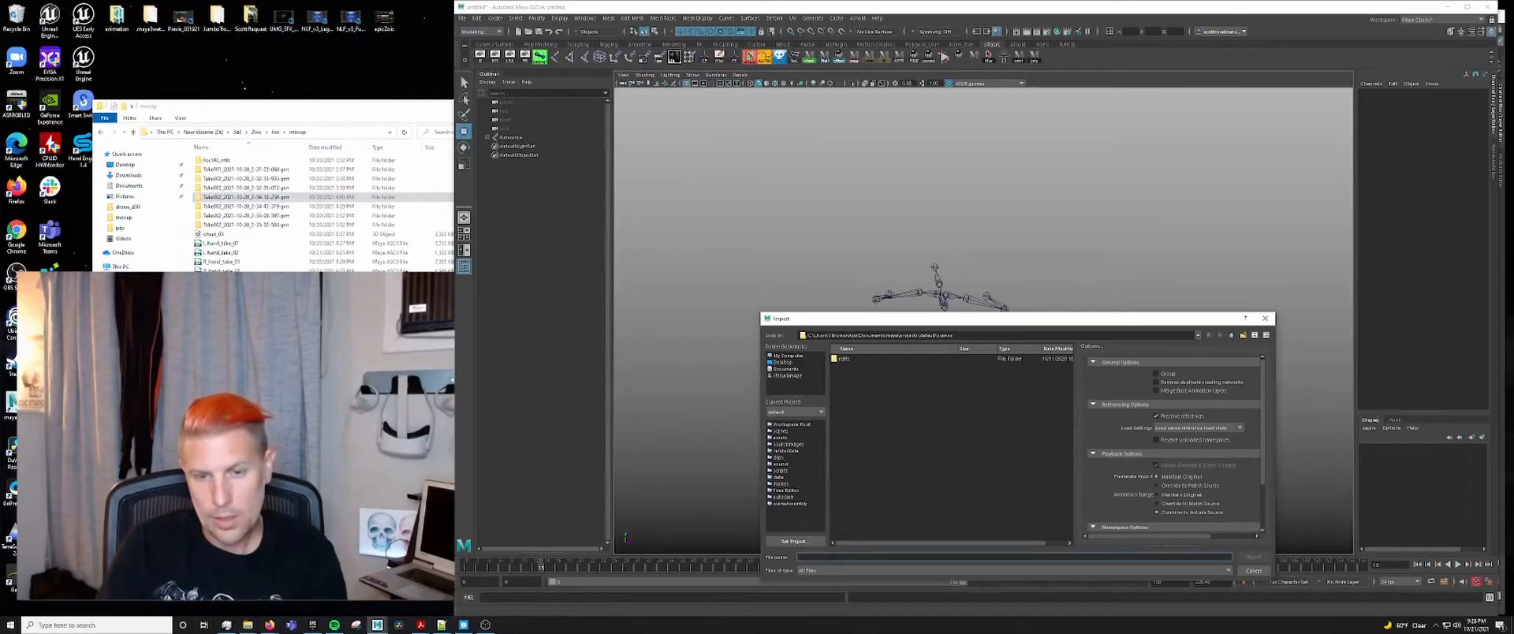
{"action": "key", "text": "ctrl+v"}
{"action": "key", "text": "Return"}
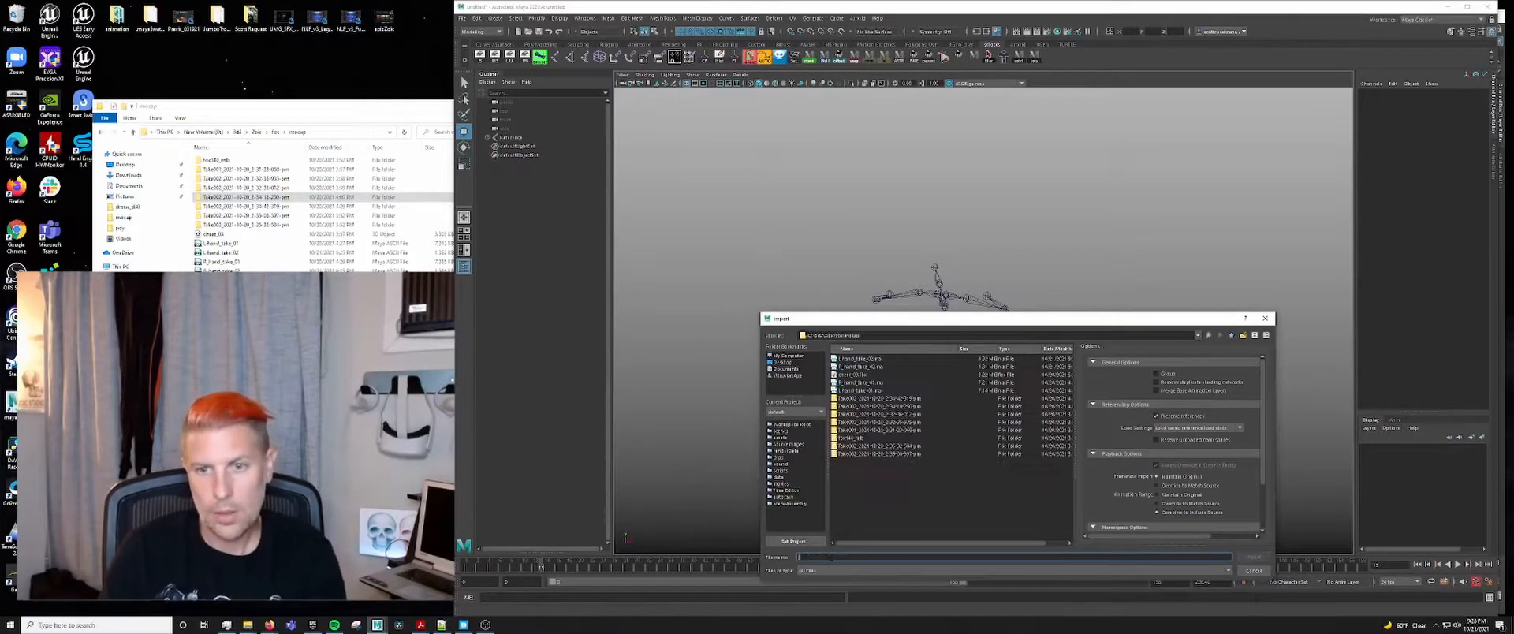
- Import R_hand_take_02.ma and L_hand_take_02.ma into the body skeleton scene
{"action": "left_click", "coordinate": [876, 368]}
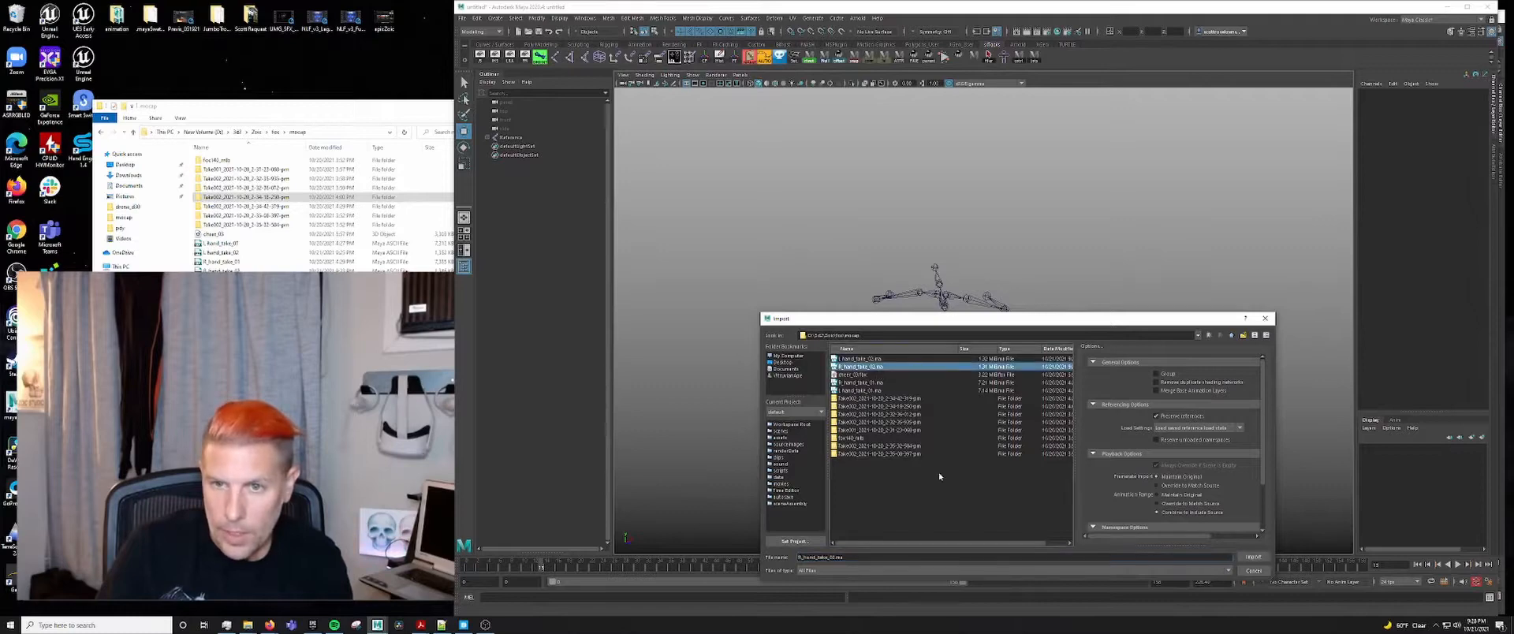
{"action": "left_click", "coordinate": [1253, 558]}
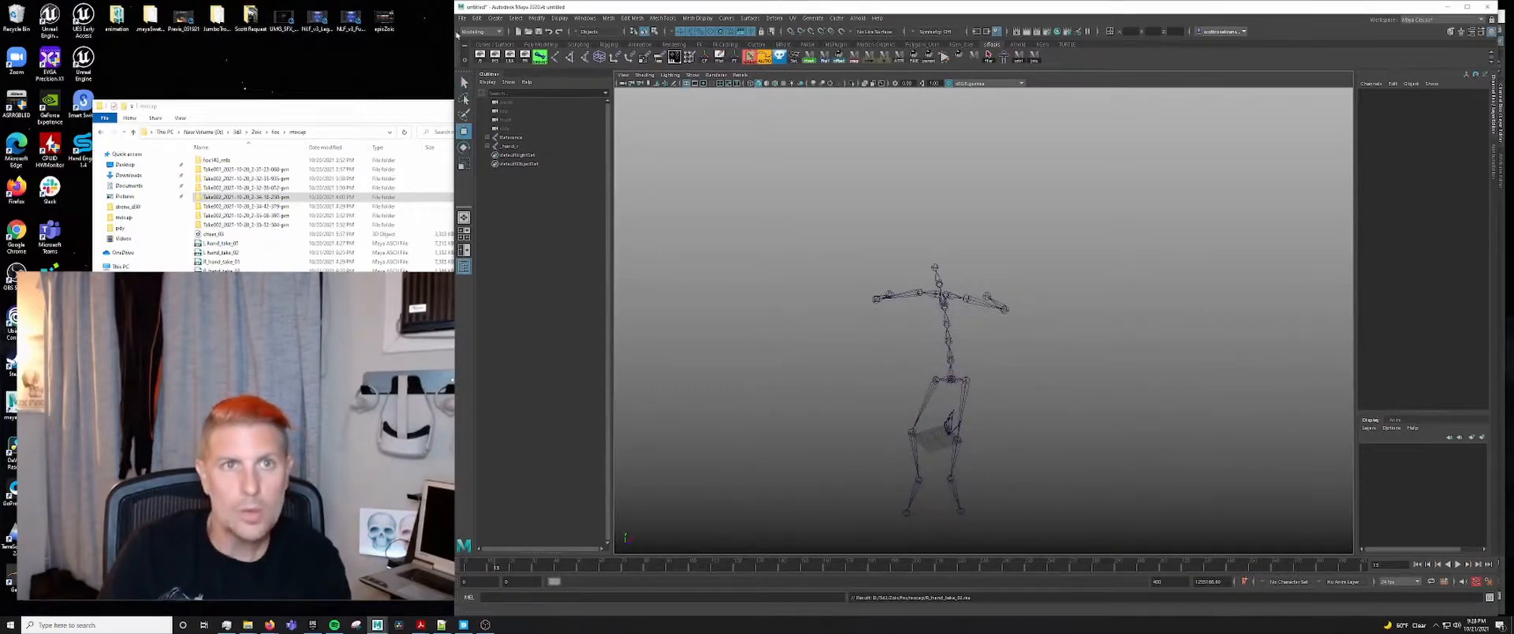
{"action": "left_click", "coordinate": [461, 18]}
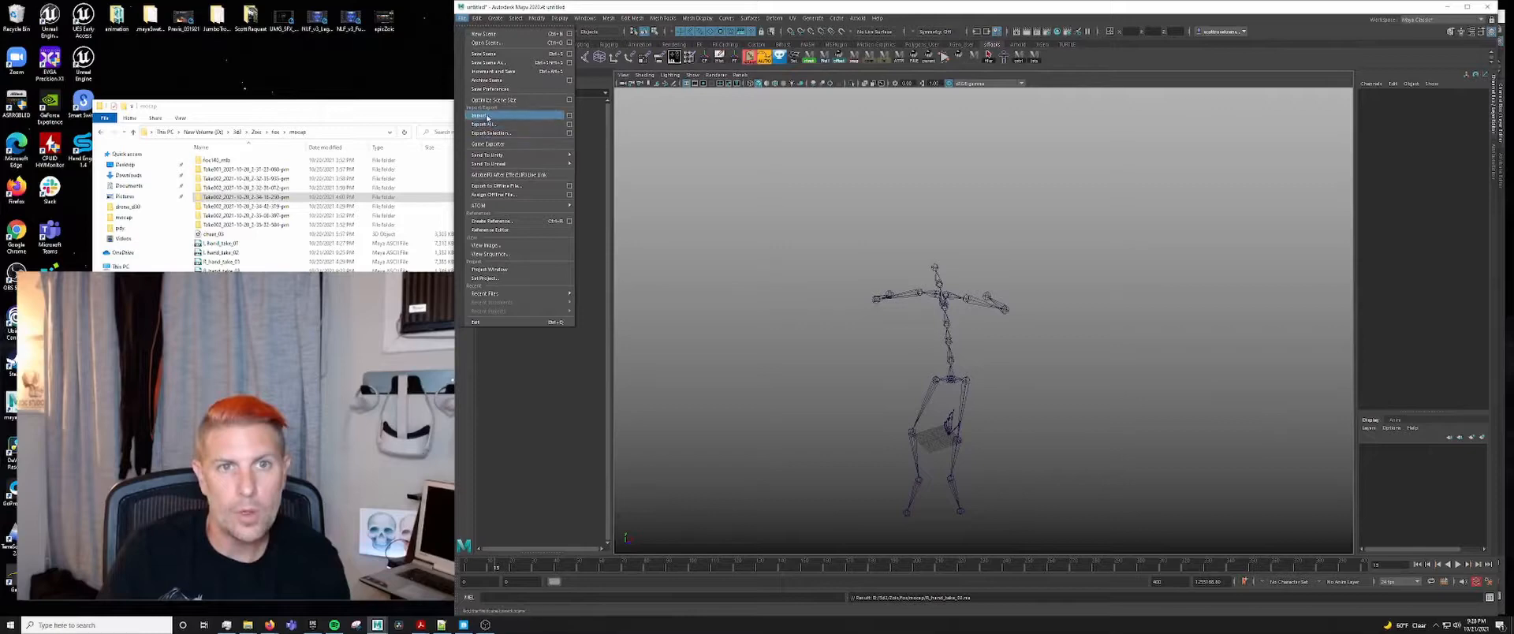
{"action": "left_click", "coordinate": [488, 119]}
{"action": "left_click", "coordinate": [856, 360]}
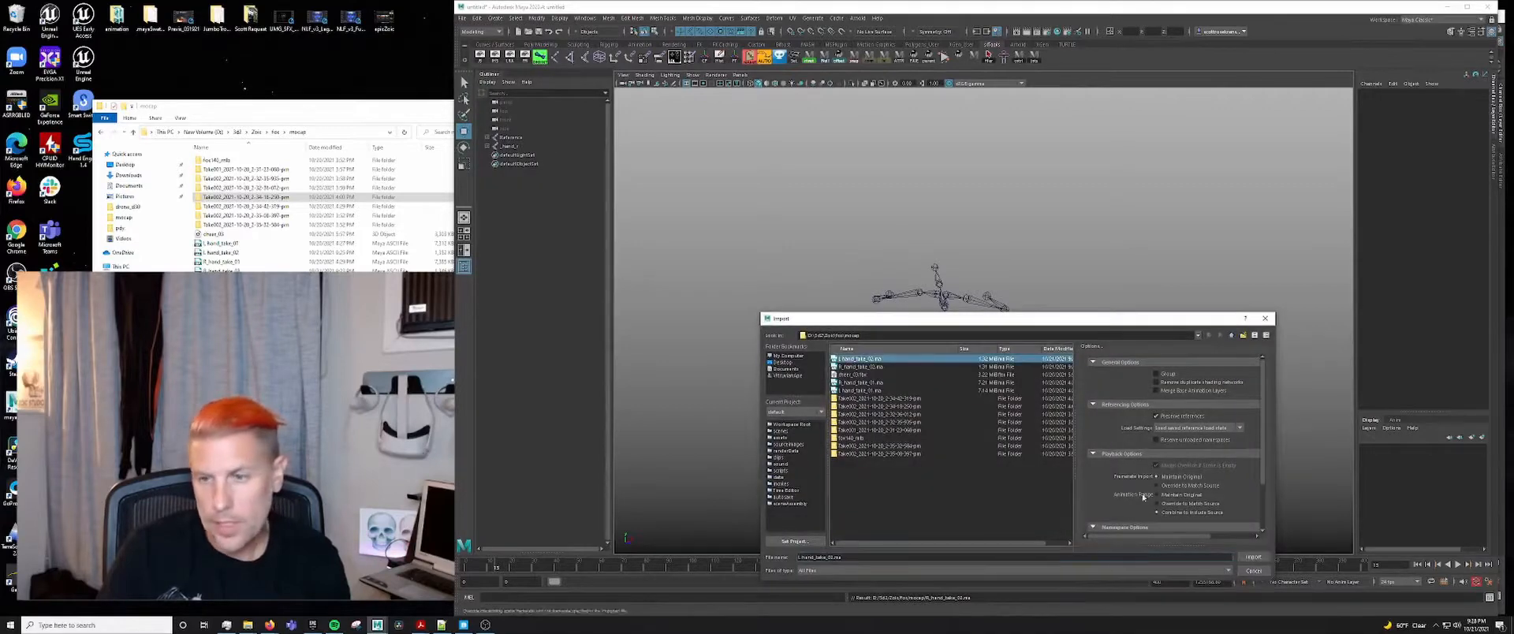
{"action": "left_click", "coordinate": [1253, 557]}
- Scrub through the timeline to check the body skeleton's motion together with both imported hands
{"action": "left_click_drag", "start_coordinate": [1014, 397], "coordinate": [956, 380], "text": "alt"}
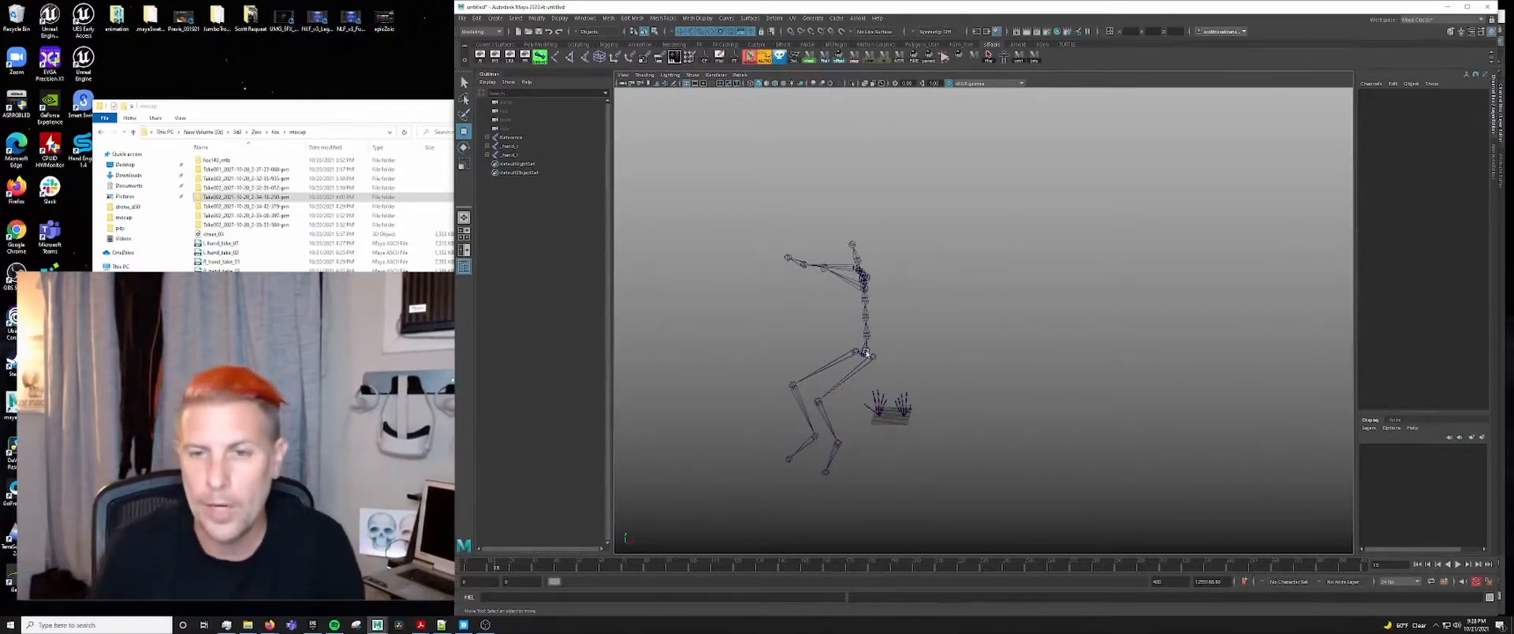
{"action": "left_click_drag", "start_coordinate": [939, 374], "coordinate": [945, 388], "text": "alt"}
{"action": "left_click_drag", "start_coordinate": [500, 568], "coordinate": [842, 576]}
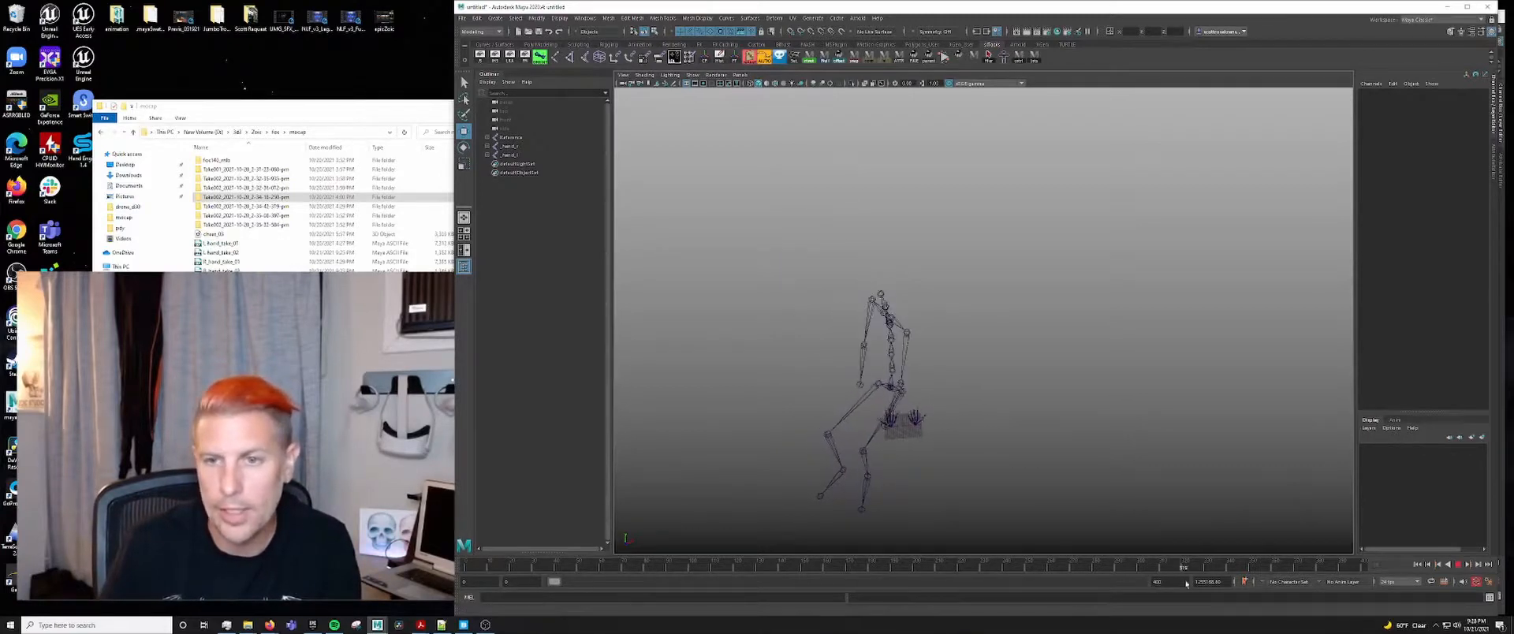
{"action": "left_click_drag", "start_coordinate": [1186, 584], "coordinate": [921, 591]}
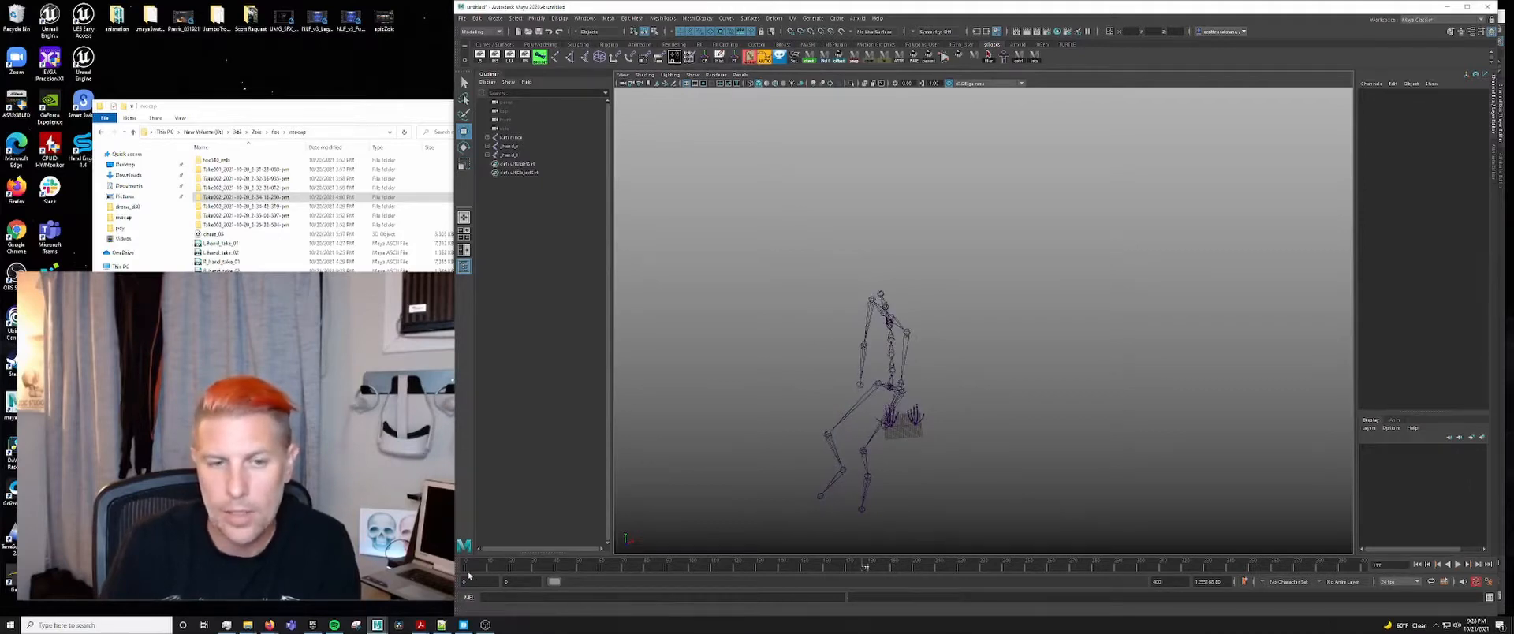
- Extend the timeline start to include the body skeleton's T-pose before frame 0 and move to the T-pose frame
{"action": "left_click_drag", "start_coordinate": [467, 571], "coordinate": [886, 579]}
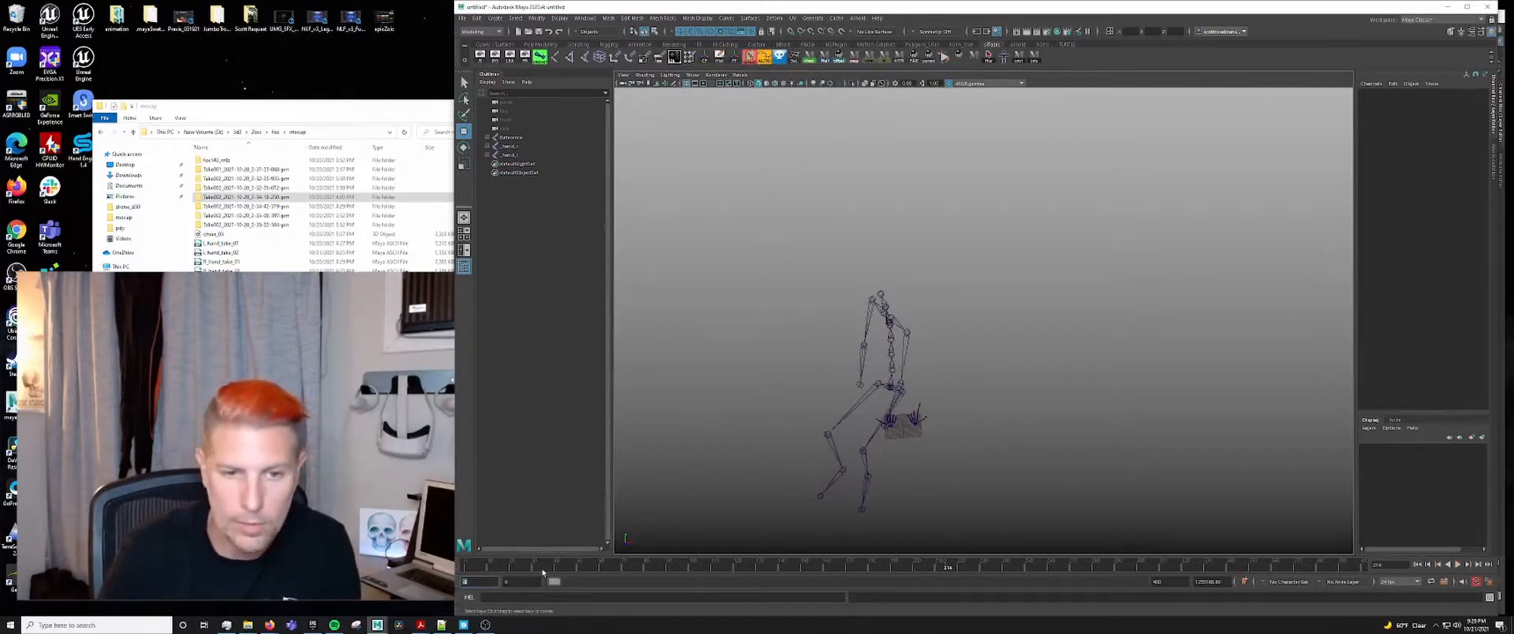
{"action": "key", "text": "alt+v"}
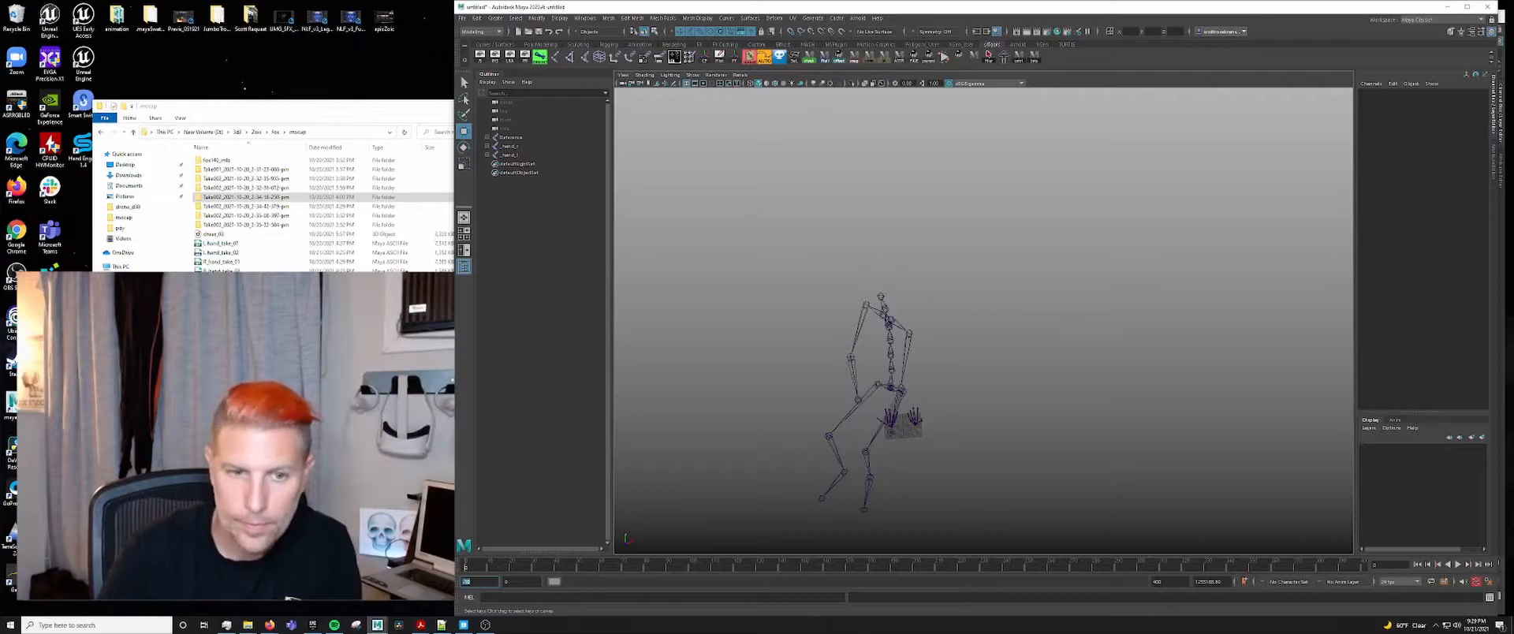
{"action": "left_click_drag", "start_coordinate": [549, 590], "coordinate": [469, 566]}
{"action": "left_click_drag", "start_coordinate": [877, 403], "coordinate": [977, 386], "text": "alt"}
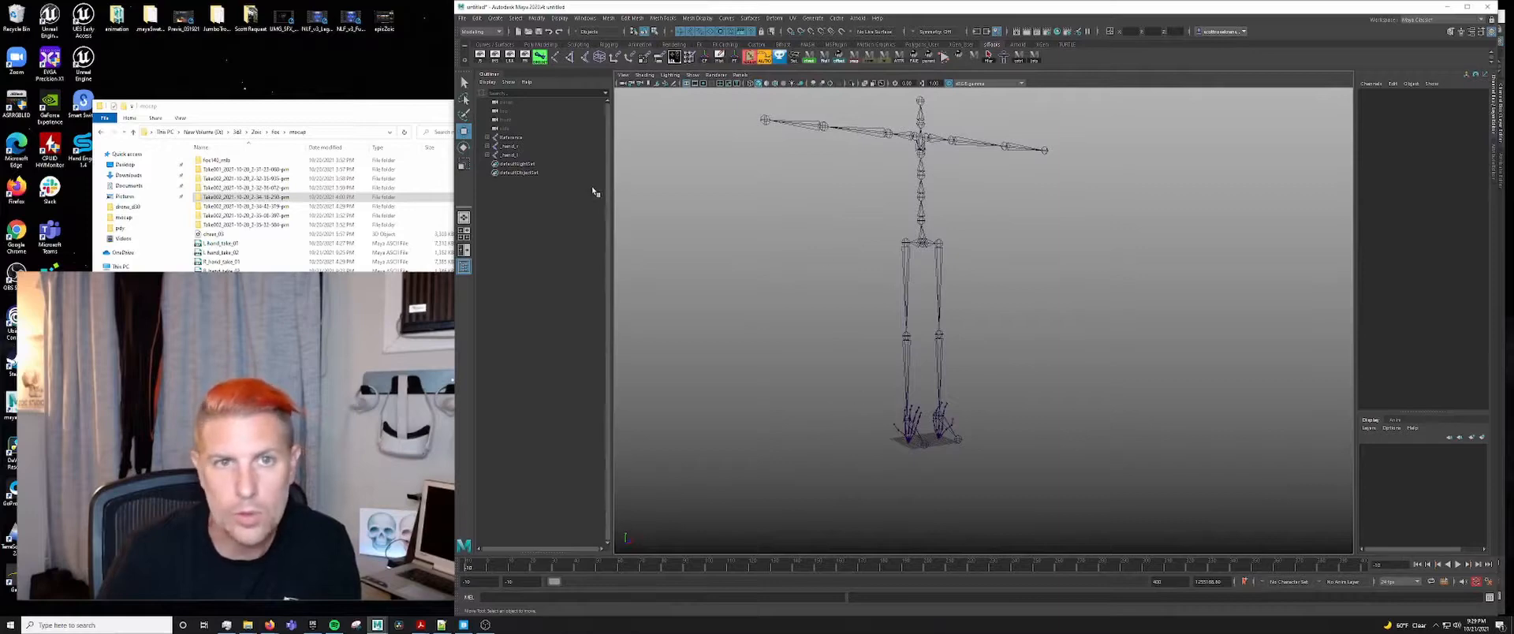
- Try parenting the imported right-hand skeleton's root to the body skeleton's LeftHand joint
{"action": "left_click", "coordinate": [513, 146]}
{"action": "left_click_drag", "start_coordinate": [1104, 300], "coordinate": [906, 238], "text": "alt"}
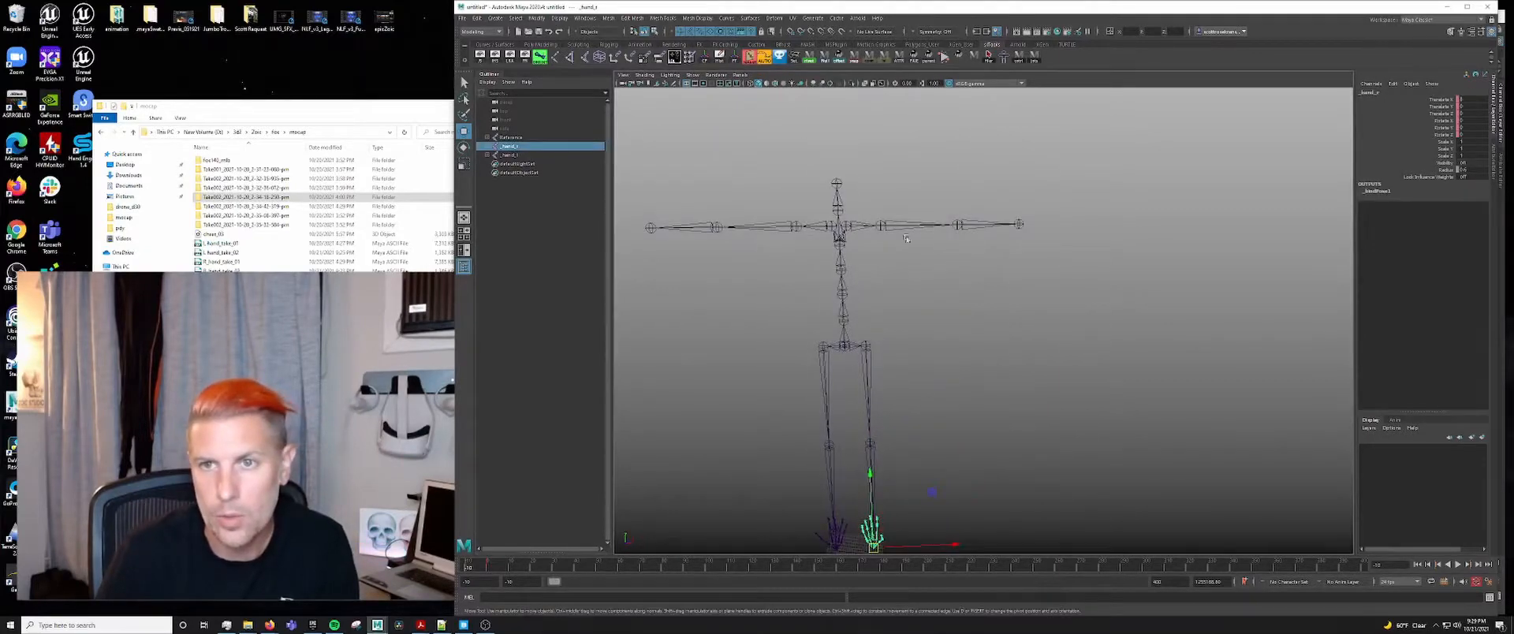
{"action": "left_click", "coordinate": [1018, 226]}
{"action": "middle_click_drag", "start_coordinate": [891, 437], "coordinate": [854, 402], "text": "alt"}
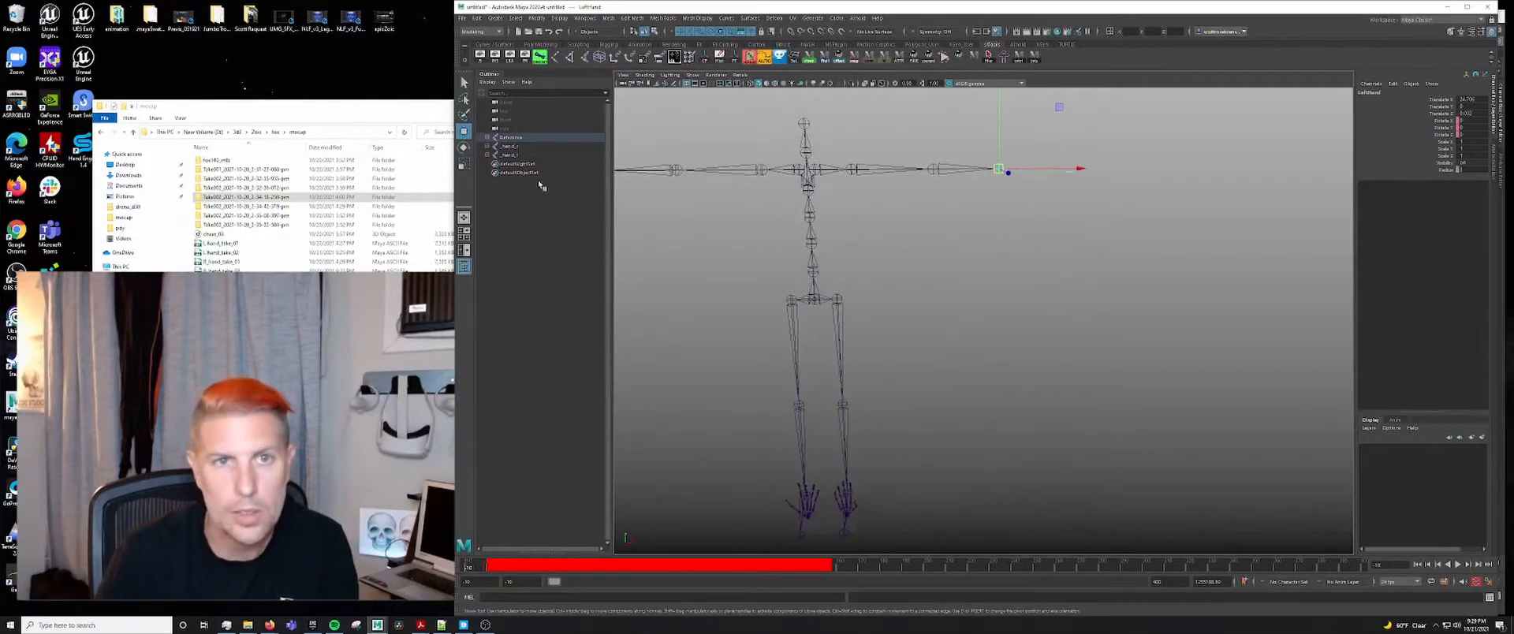
{"action": "left_click", "coordinate": [486, 138]}
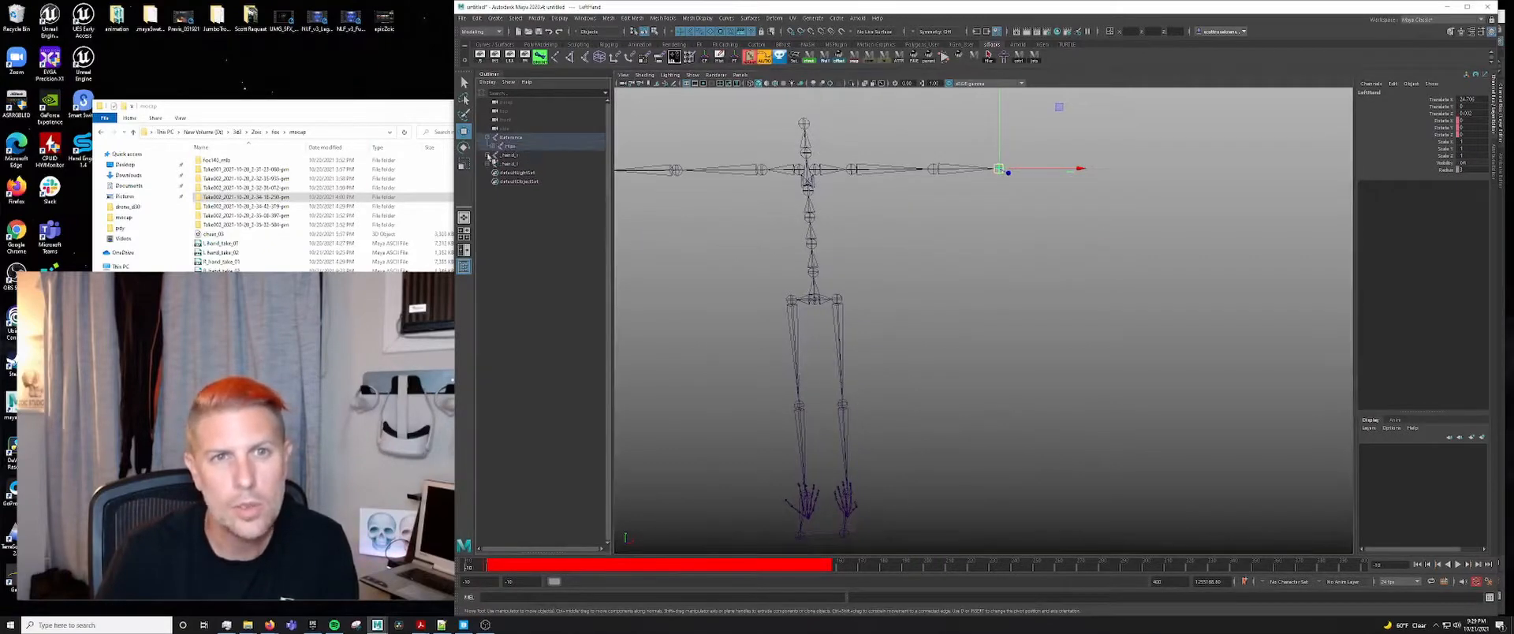
{"action": "left_click", "coordinate": [487, 156]}
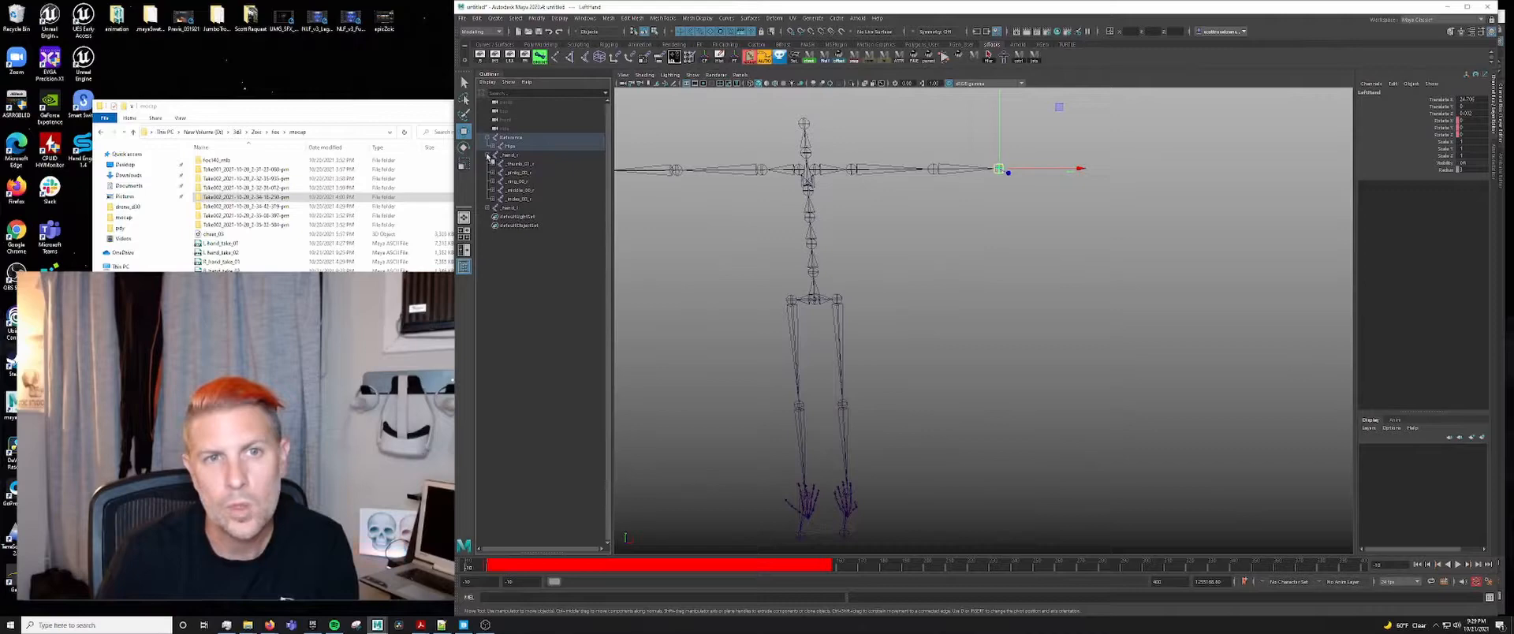
{"action": "left_click", "coordinate": [489, 156]}
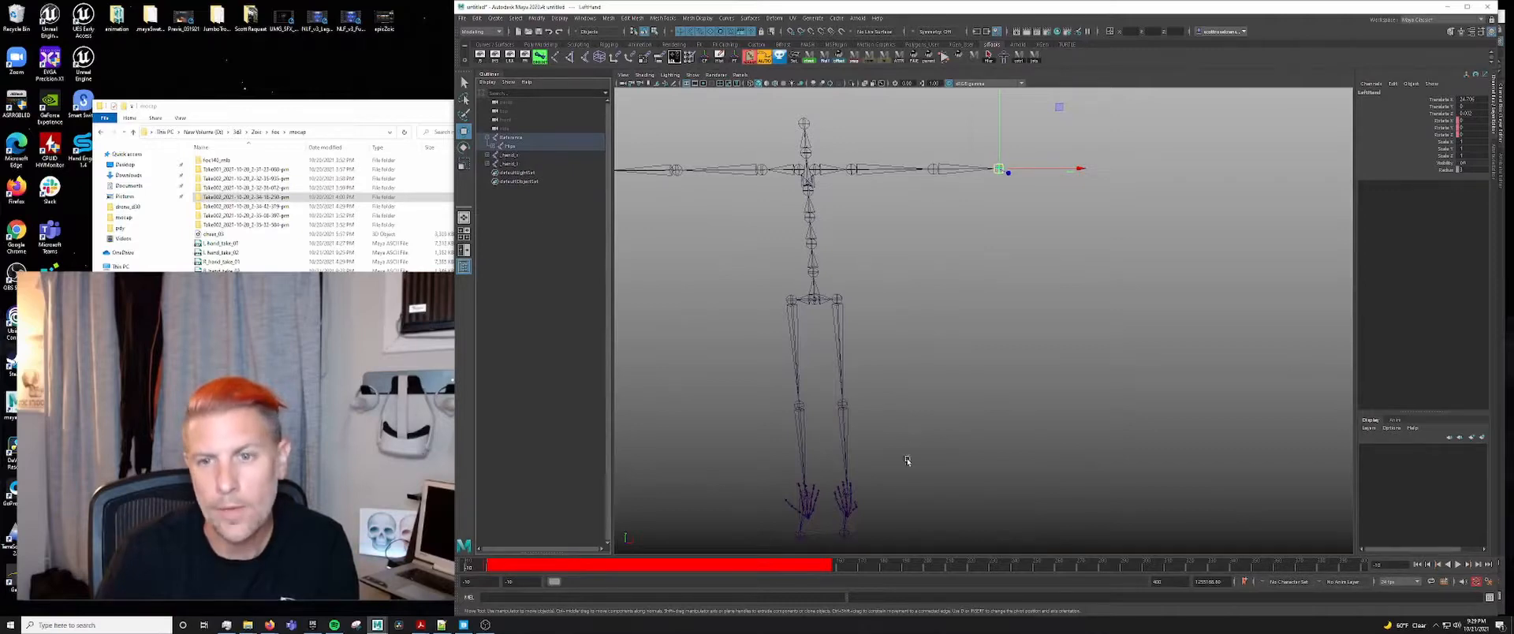
{"action": "left_click", "coordinate": [850, 515]}
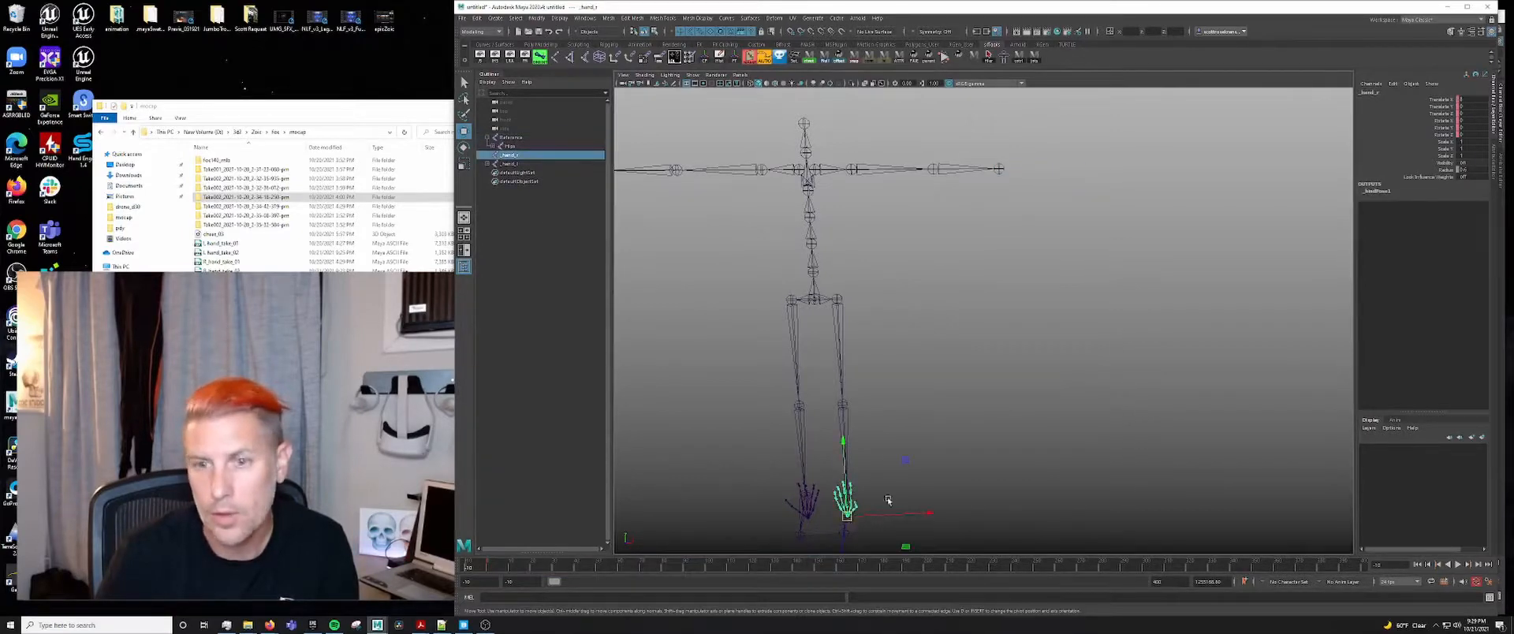
{"action": "left_click", "coordinate": [999, 166]}
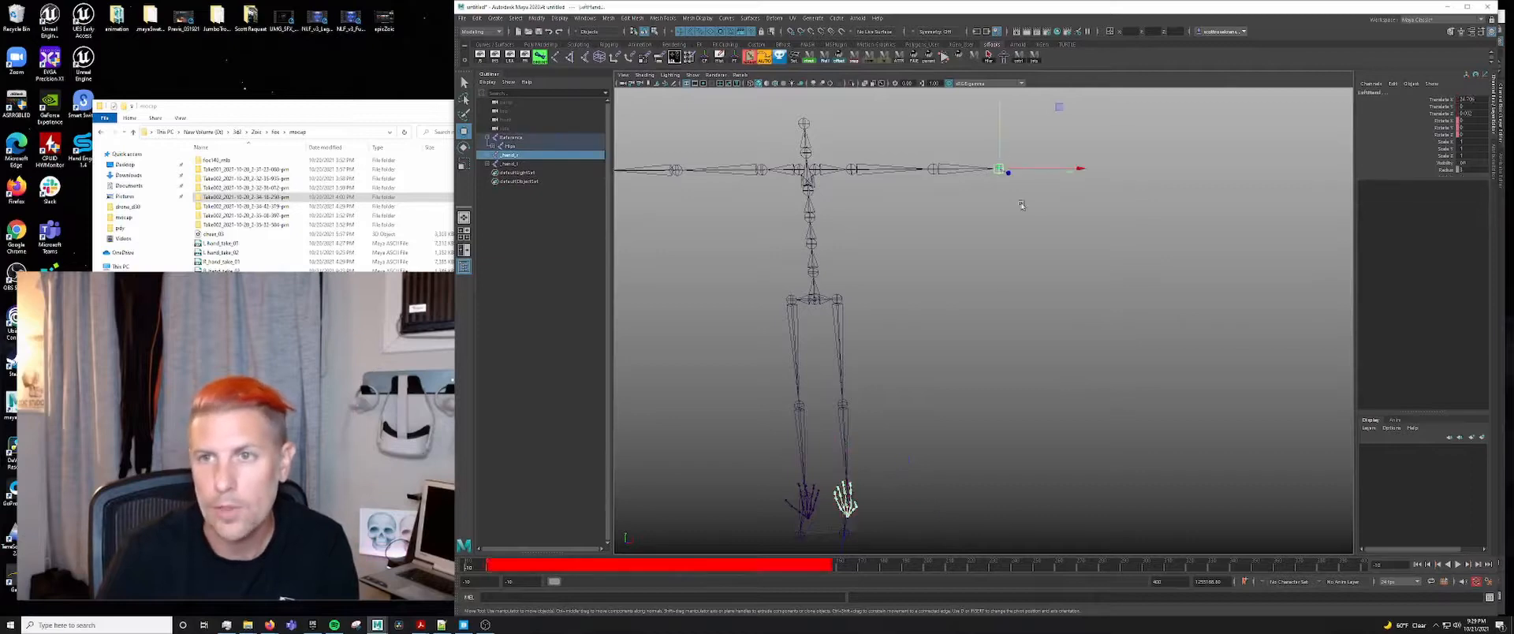
{"action": "key", "text": "p"}
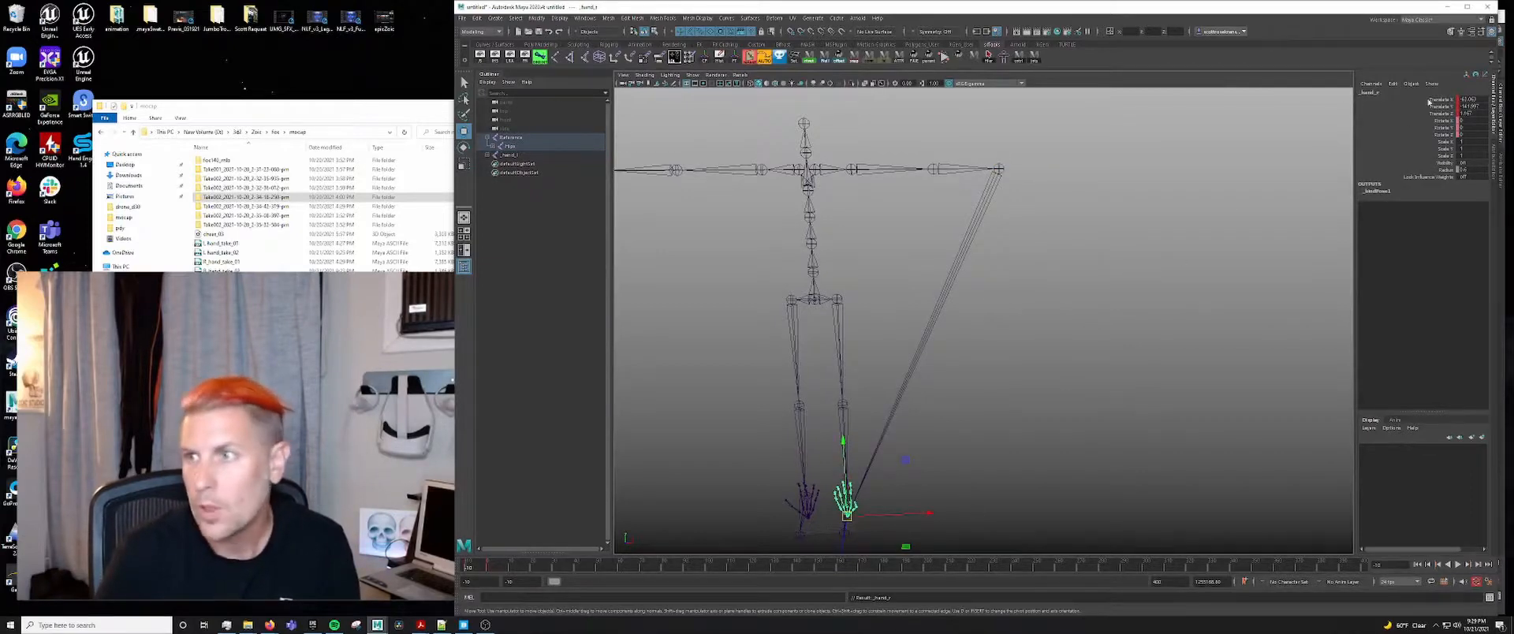
- Break the animation connections on the right-hand root's translate and rotate channels, and set its translation to 0
{"action": "left_click_drag", "start_coordinate": [1428, 101], "coordinate": [1429, 115]}
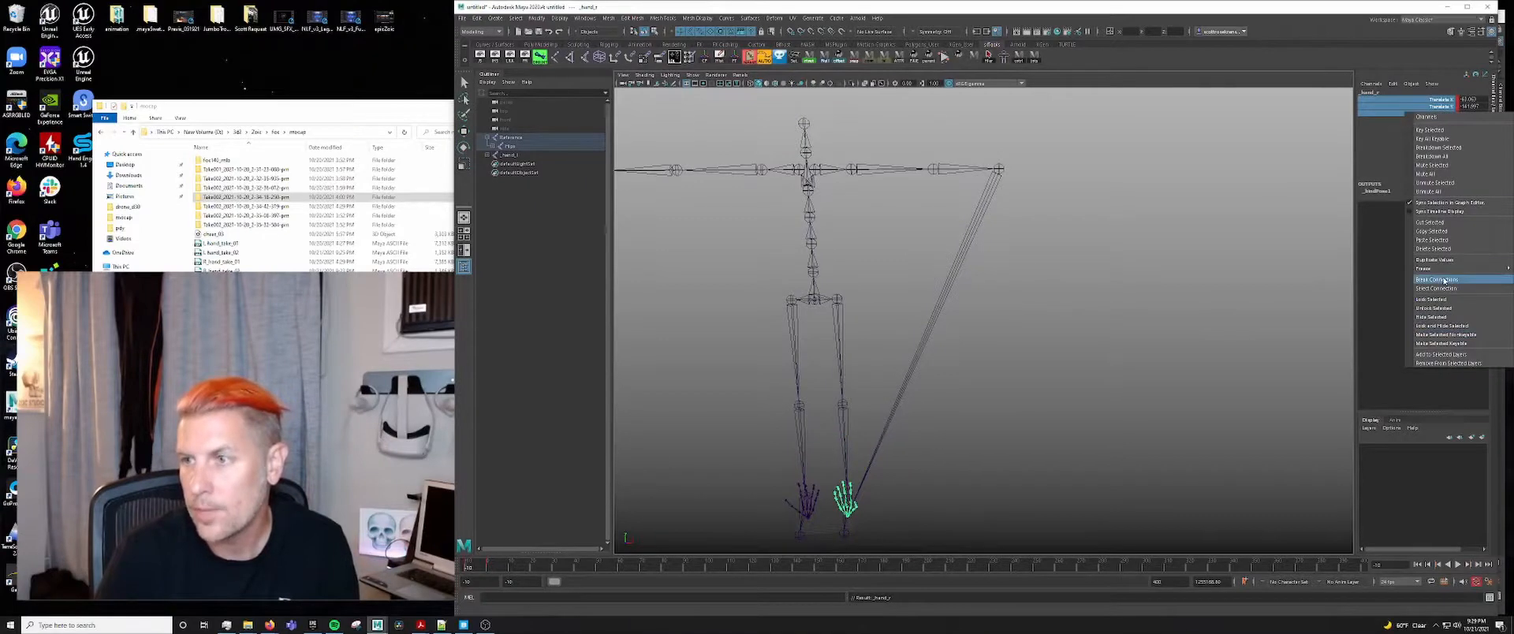
{"action": "double_click", "coordinate": [1475, 98]}
{"action": "type", "text": "0"}
{"action": "key", "text": "Return"}
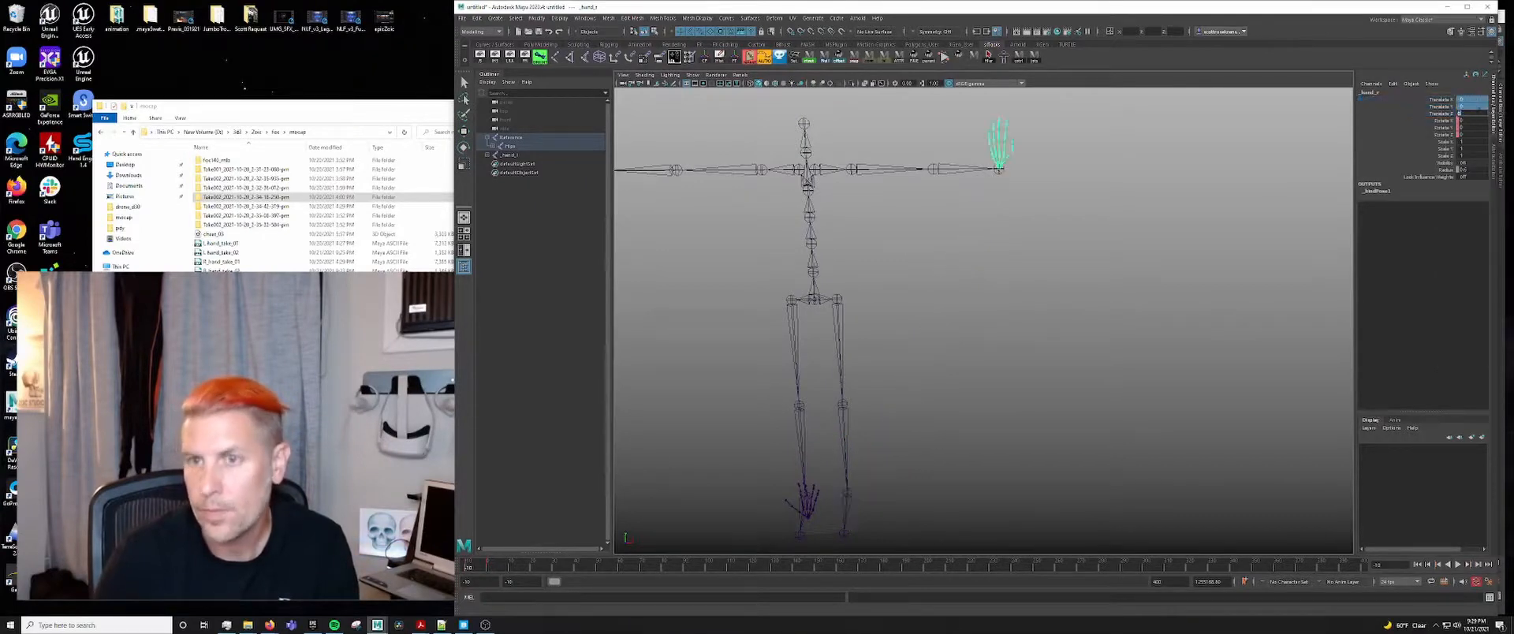
{"action": "left_click_drag", "start_coordinate": [1306, 315], "coordinate": [1083, 241], "text": "alt"}
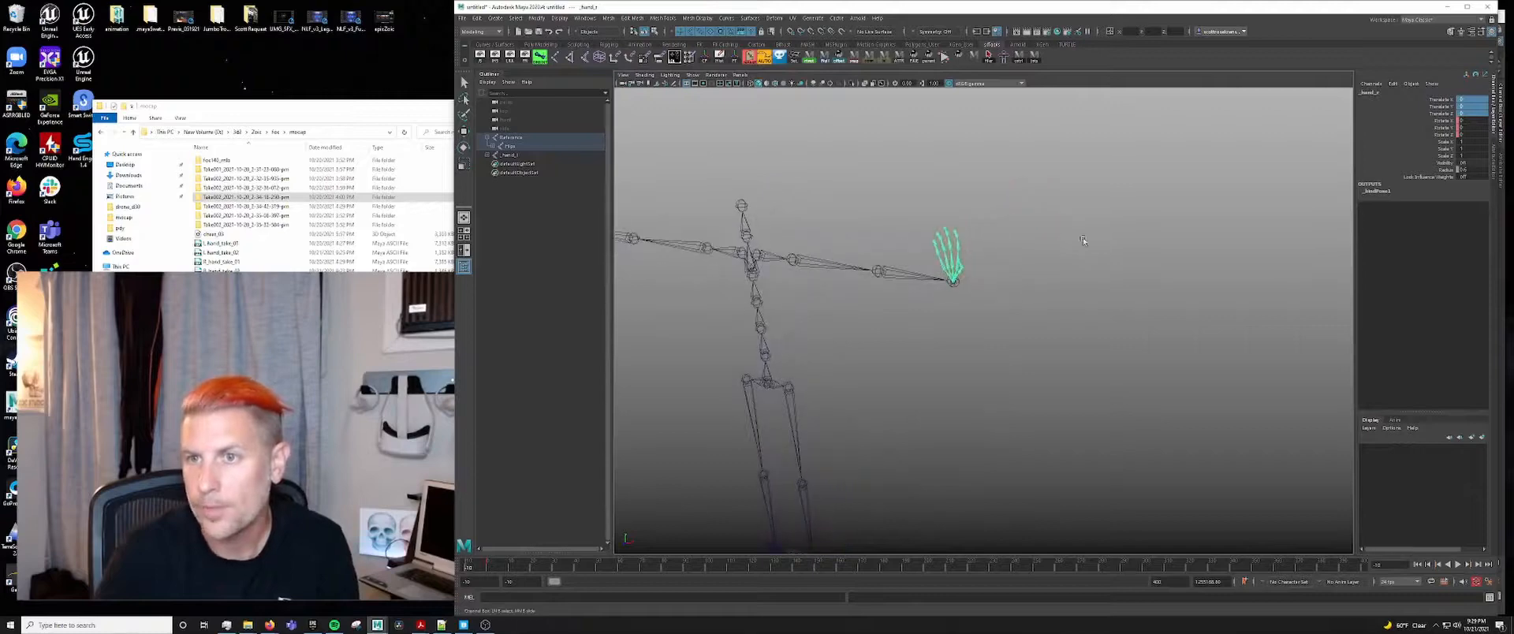
{"action": "left_click_drag", "start_coordinate": [1420, 100], "coordinate": [1420, 136]}
{"action": "right_click", "coordinate": [1412, 132]}
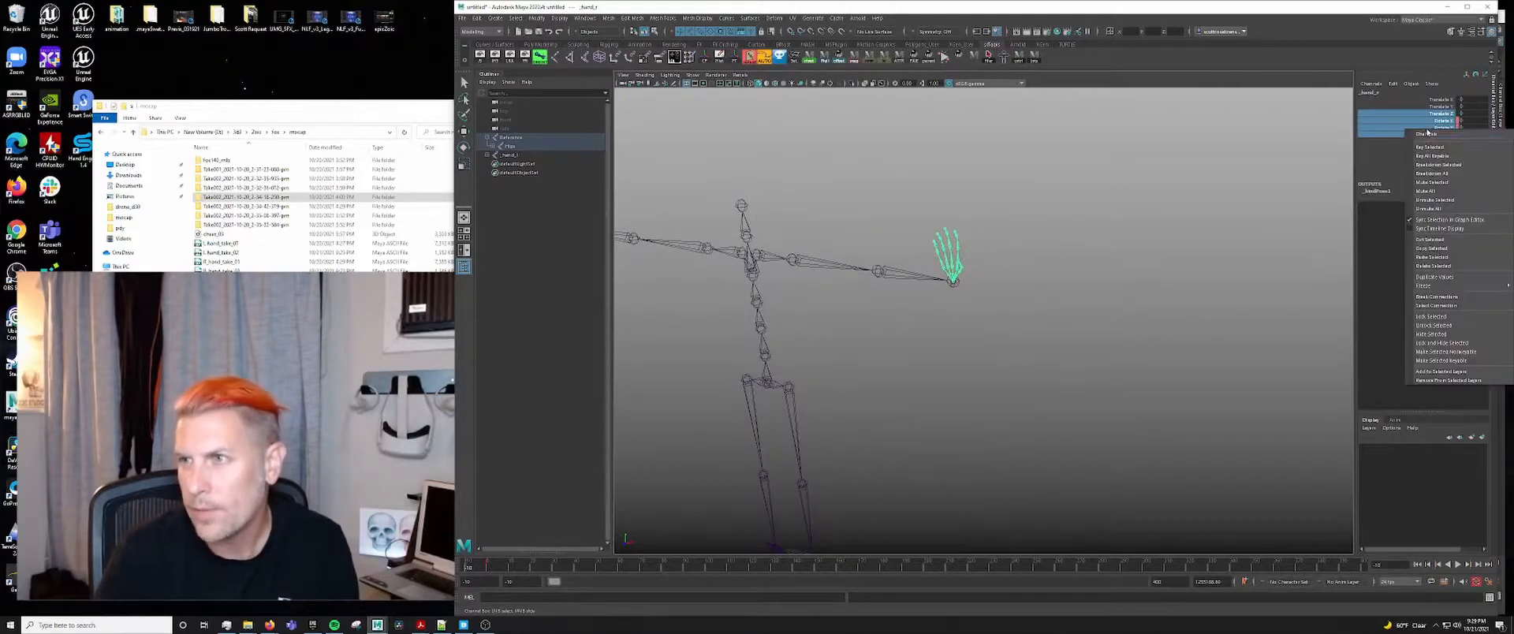
{"action": "left_click", "coordinate": [1448, 298]}
- Rotate the right-hand skeleton at the left wrist so its fingers extend outward along the arm
{"action": "left_click_drag", "start_coordinate": [1056, 283], "coordinate": [1087, 333], "text": "alt"}
{"action": "key", "text": "e"}
{"action": "left_click_drag", "start_coordinate": [1013, 292], "coordinate": [1017, 346]}
{"action": "left_click_drag", "start_coordinate": [1072, 344], "coordinate": [924, 314], "text": "alt"}
{"action": "left_click_drag", "start_coordinate": [763, 282], "coordinate": [843, 234], "text": "alt"}
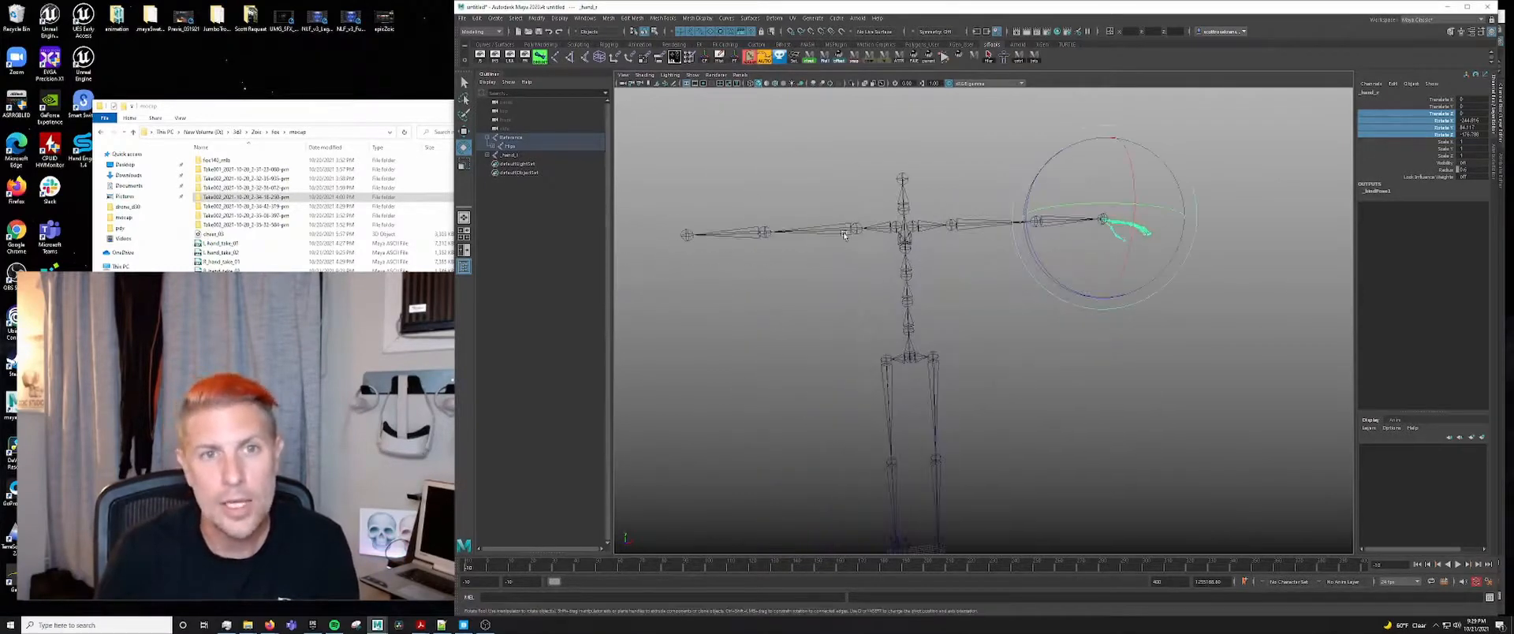
- Reparent the right-hand skeleton to the body's right wrist joint and set its translate and rotate values to 0
{"action": "left_click", "coordinate": [685, 236]}
{"action": "key", "text": "p"}
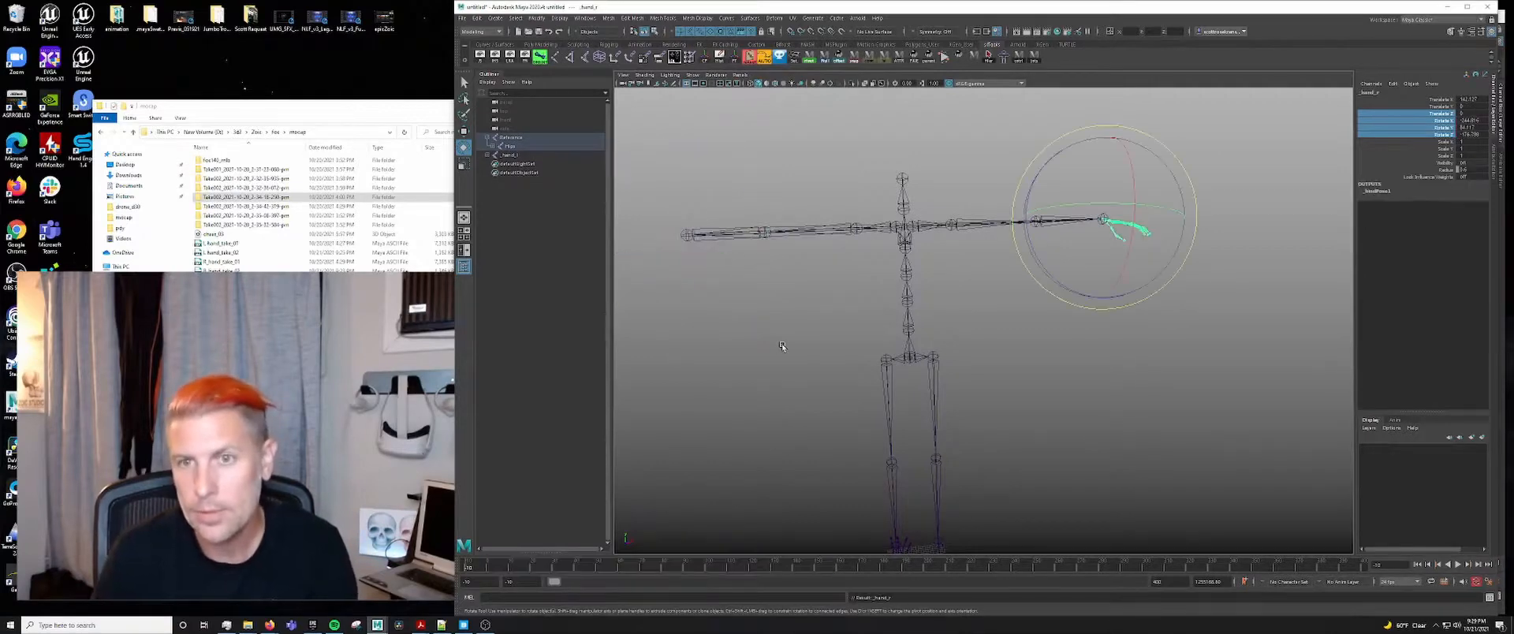
{"action": "left_click", "coordinate": [1466, 99]}
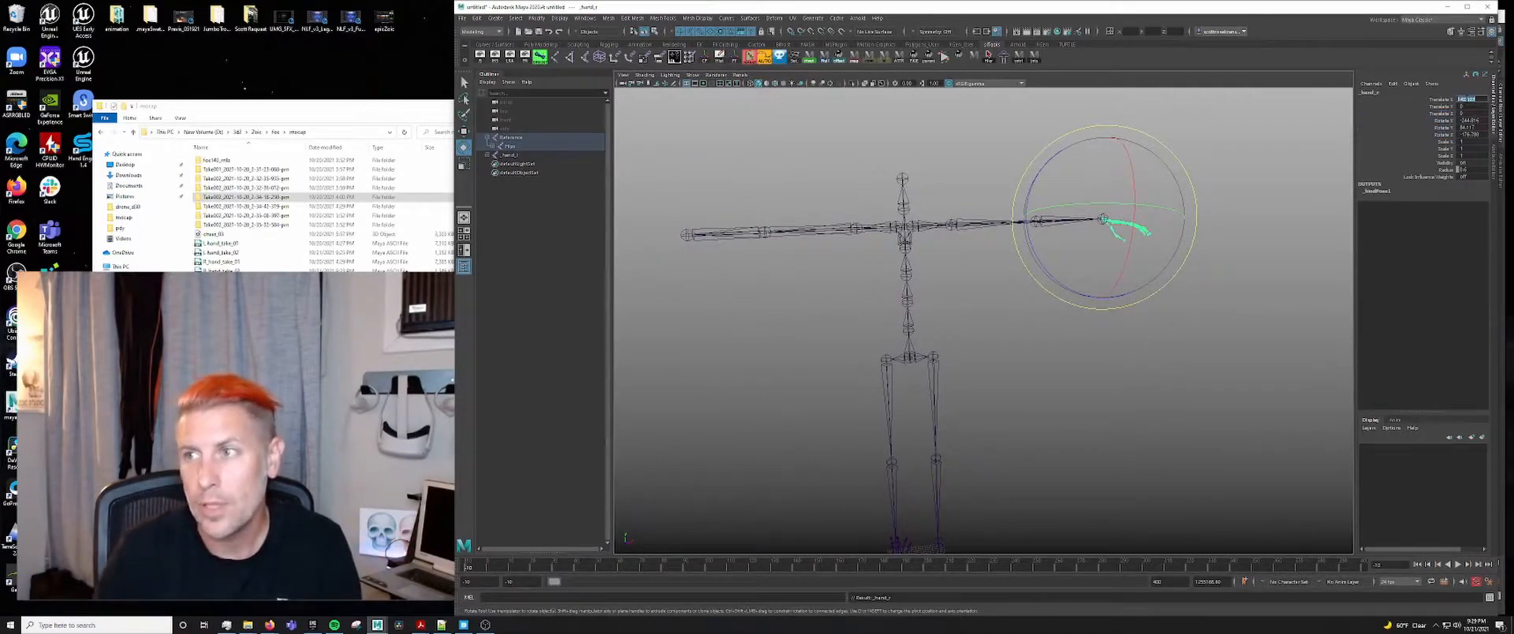
{"action": "type", "text": "0"}
{"action": "key", "text": "Return"}
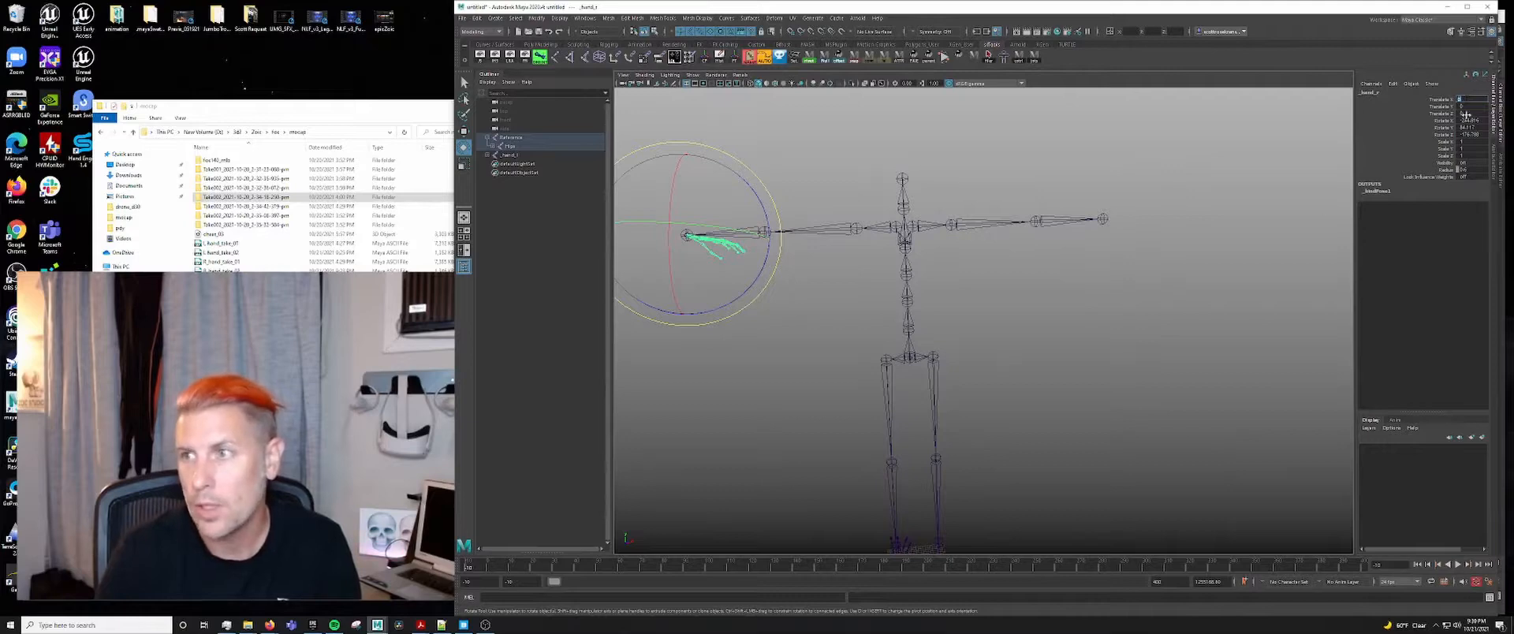
{"action": "type", "text": "0"}
{"action": "key", "text": "Return"}
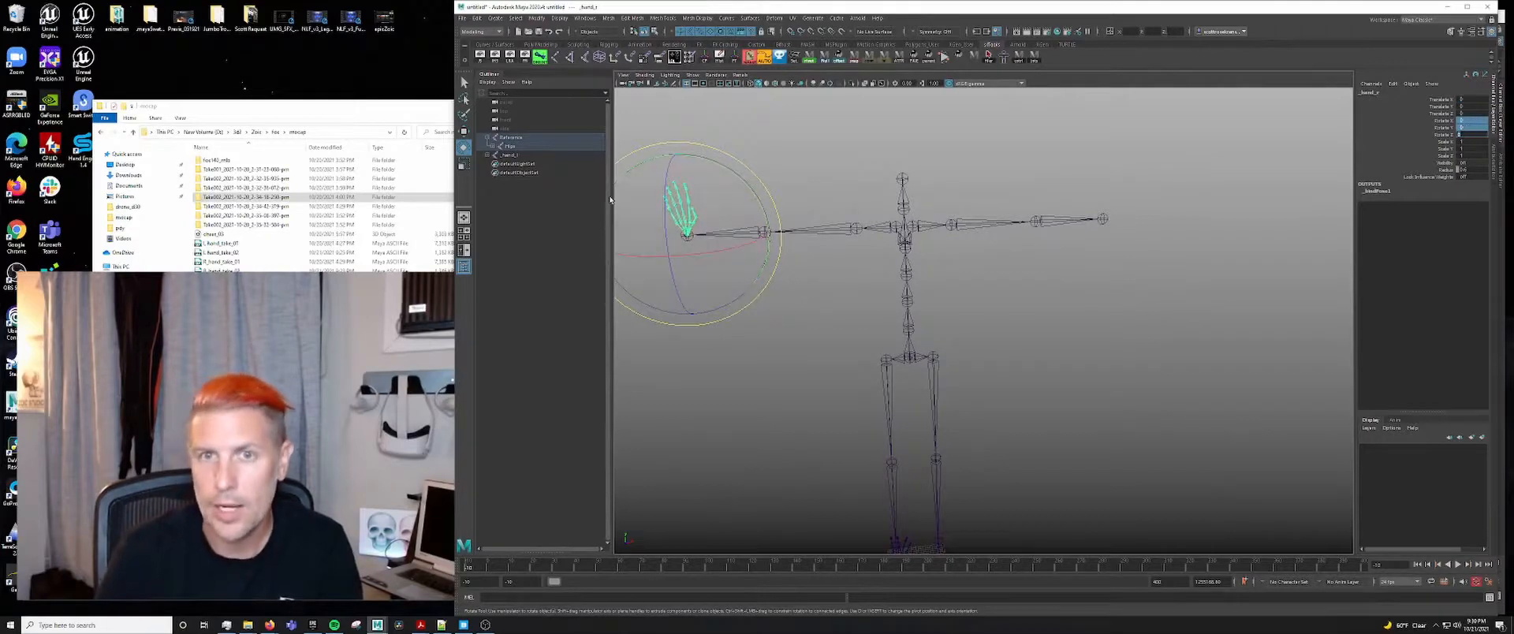
- Rotate the right-hand skeleton at the wrist to line up with the T-posed right arm, fingers outward and palm down
{"action": "middle_click_drag", "start_coordinate": [757, 272], "coordinate": [887, 338], "text": "alt"}
{"action": "left_click_drag", "start_coordinate": [887, 337], "coordinate": [1025, 361], "text": "alt"}
{"action": "left_click_drag", "start_coordinate": [918, 374], "coordinate": [906, 354]}
{"action": "mouse_move", "coordinate": [997, 360]}
{"action": "left_mouse_down", "text": "alt"}
{"action": "mouse_move", "coordinate": [1070, 378]}
{"action": "mouse_move", "coordinate": [1019, 351]}
{"action": "left_mouse_up", "text": "alt"}
{"action": "left_click_drag", "start_coordinate": [884, 338], "coordinate": [1112, 422], "text": "alt"}
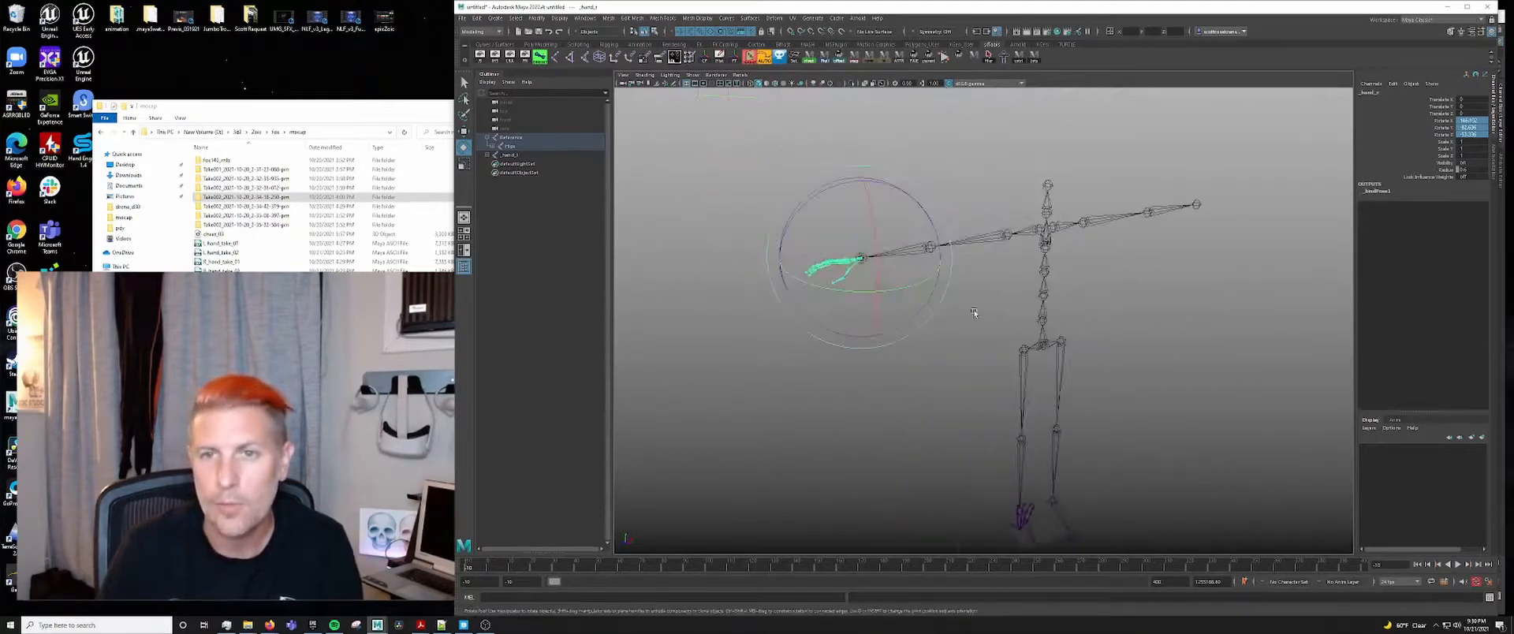
{"action": "right_click_drag", "start_coordinate": [907, 339], "coordinate": [970, 334], "text": "alt"}
{"action": "left_click_drag", "start_coordinate": [970, 334], "coordinate": [1091, 289], "text": "alt"}
{"action": "left_click_drag", "start_coordinate": [1129, 219], "coordinate": [1131, 222]}
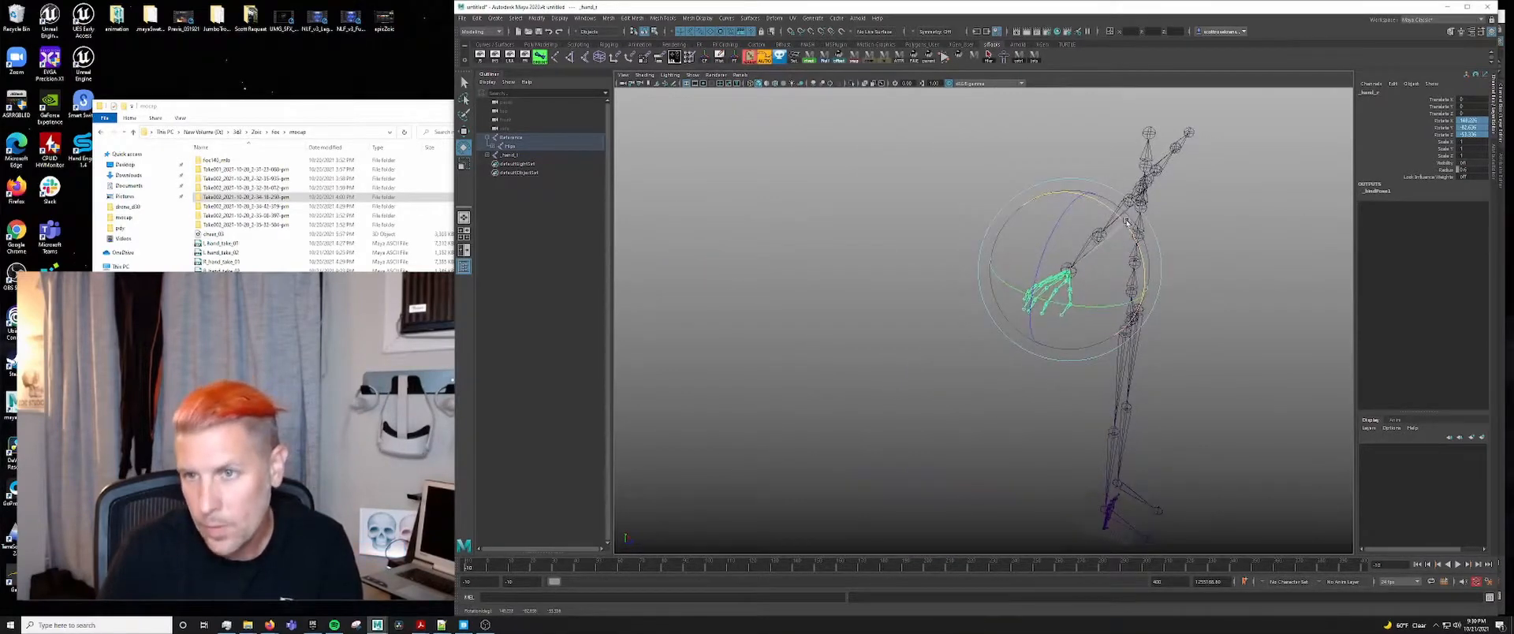
{"action": "left_click_drag", "start_coordinate": [1124, 261], "coordinate": [1027, 323], "text": "alt"}
{"action": "right_click_drag", "start_coordinate": [1027, 323], "coordinate": [956, 325], "text": "alt"}
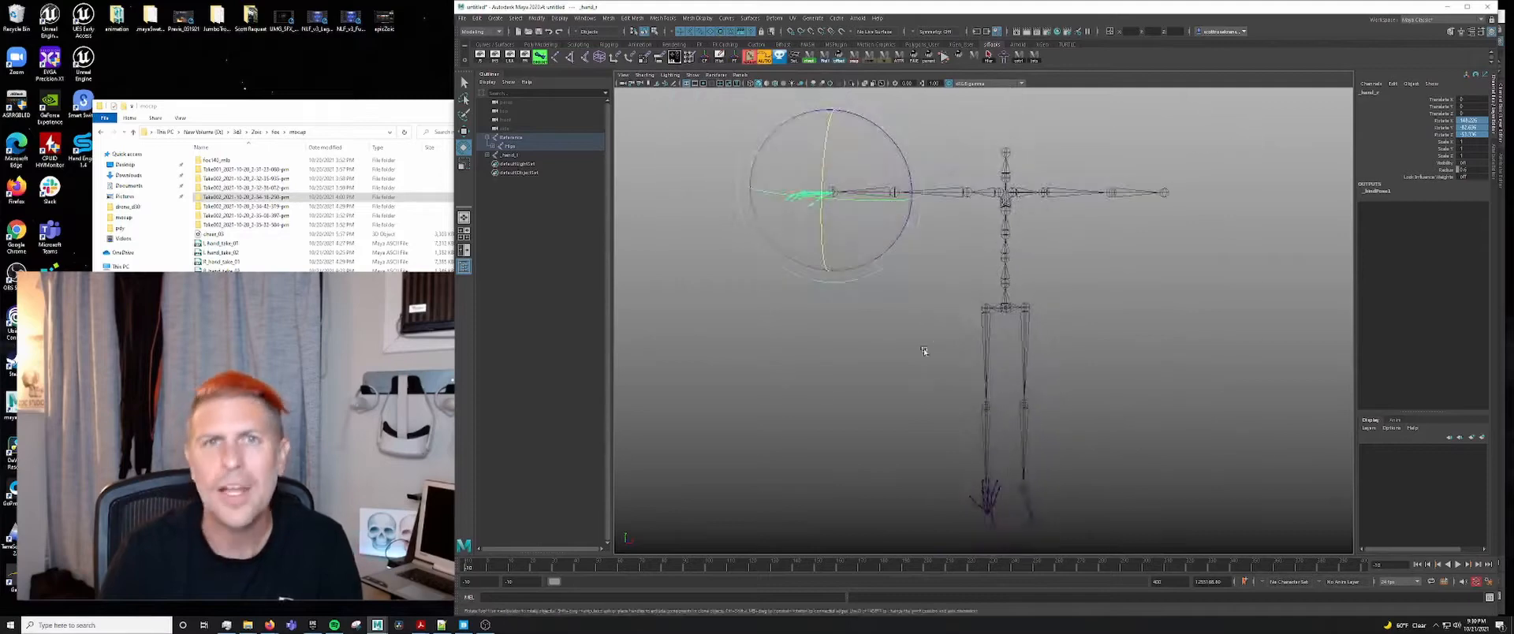
{"action": "middle_click_drag", "start_coordinate": [924, 351], "coordinate": [888, 252], "text": "alt"}
{"action": "left_click_drag", "start_coordinate": [888, 252], "coordinate": [881, 264], "text": "alt"}
{"action": "middle_click_drag", "start_coordinate": [881, 264], "coordinate": [866, 316], "text": "alt"}
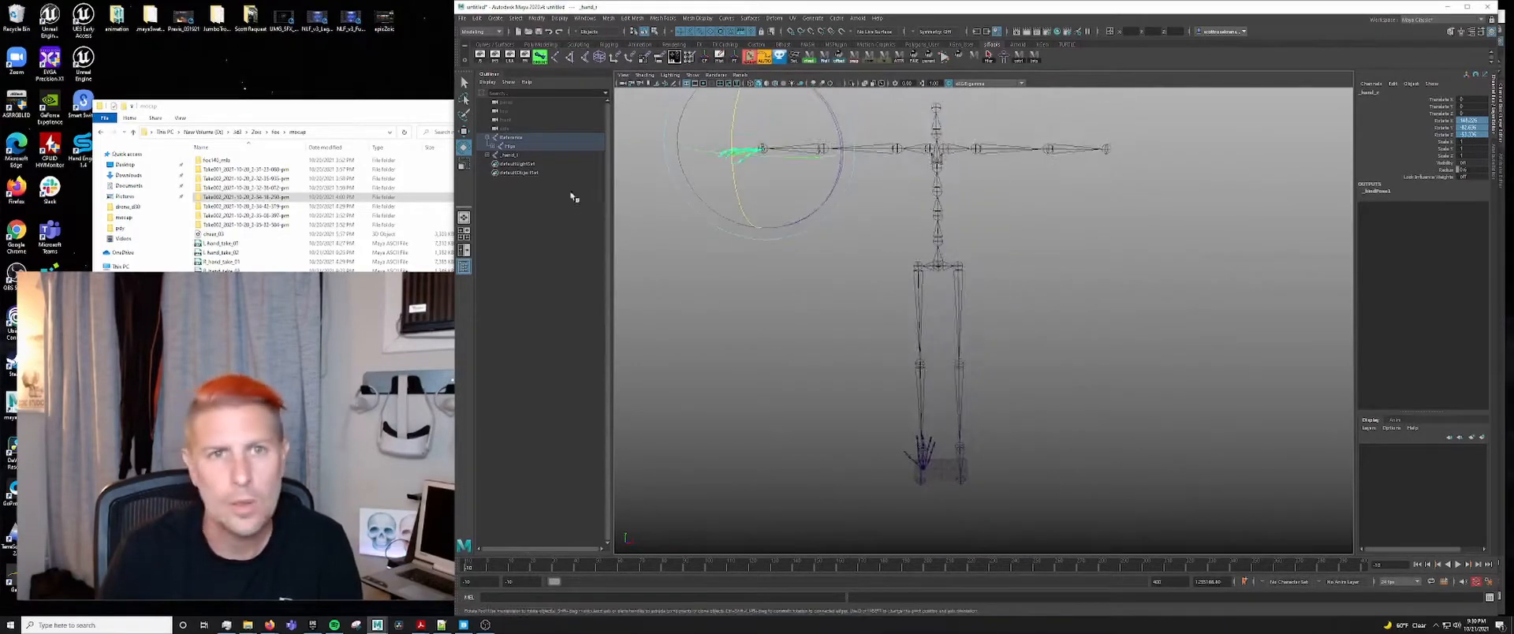
- Parent the left-hand skeleton's root to the body skeleton's LeftHand joint
{"action": "left_click", "coordinate": [509, 154]}
{"action": "left_click", "coordinate": [1106, 148], "text": "shift"}
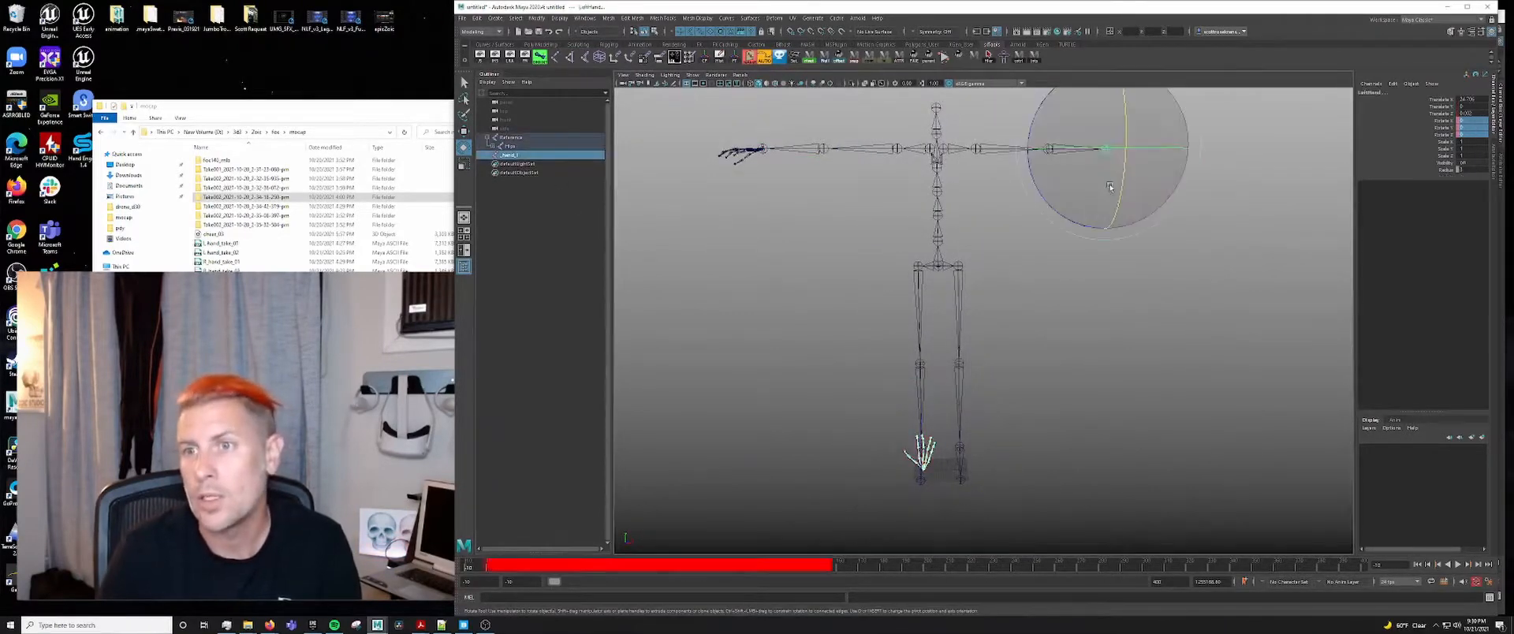
{"action": "key", "text": "p"}
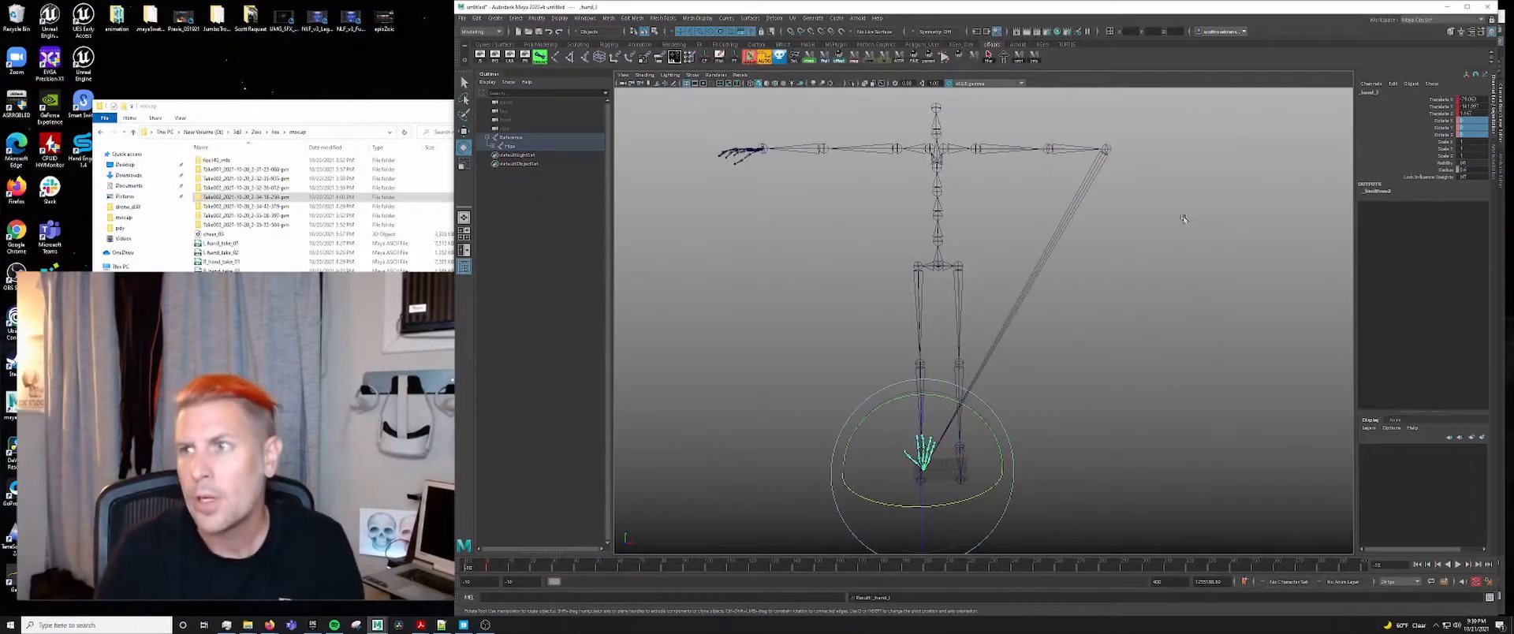
- Break the connections on the left-hand root's translate and rotate channels, and set its translation to 0
{"action": "left_click_drag", "start_coordinate": [1448, 105], "coordinate": [1439, 135]}
{"action": "right_click", "coordinate": [1437, 134]}
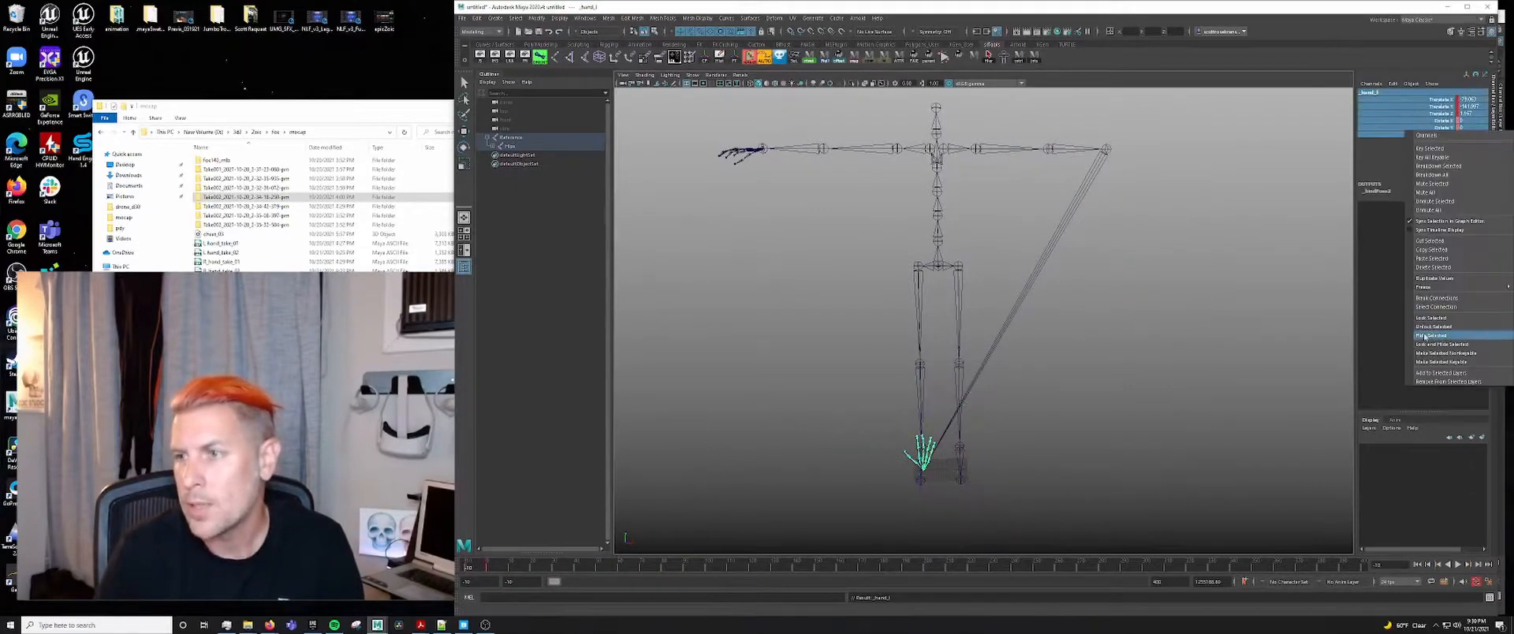
{"action": "left_click", "coordinate": [1424, 303]}
{"action": "left_click_drag", "start_coordinate": [1472, 99], "coordinate": [1477, 112]}
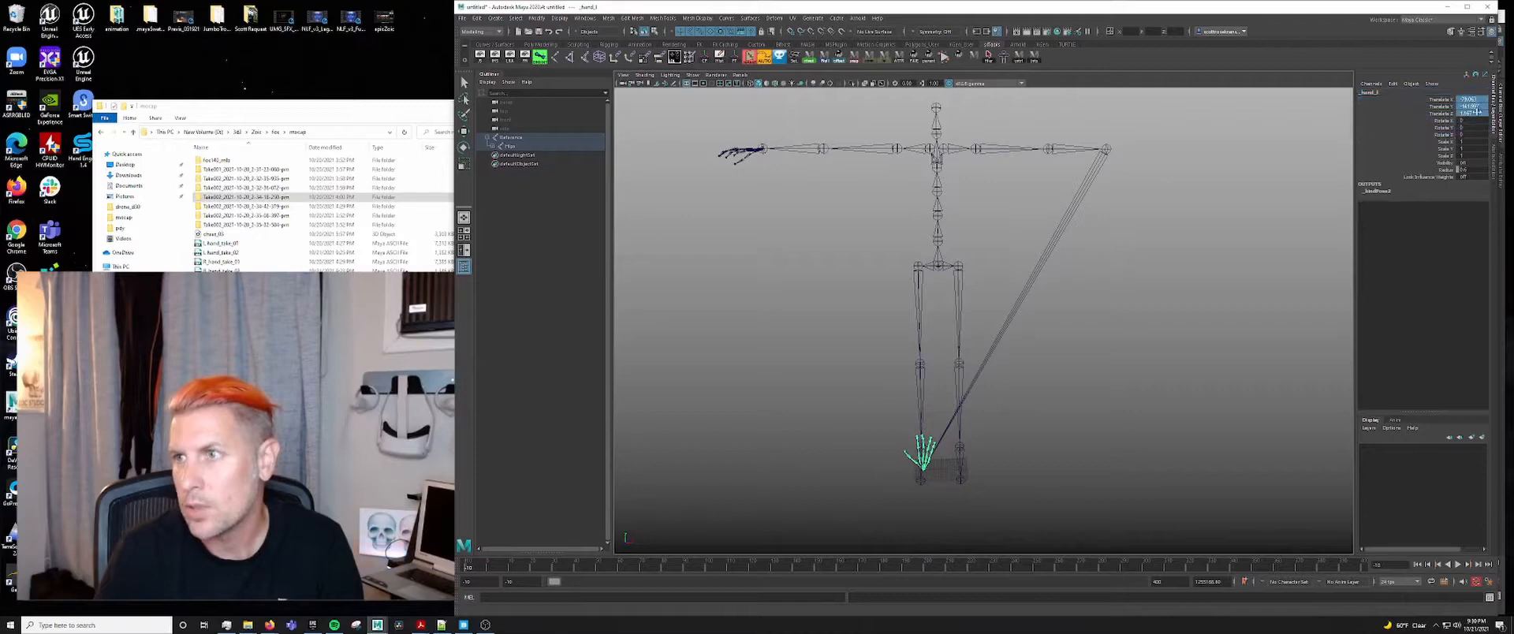
{"action": "type", "text": "0"}
{"action": "key", "text": "Return"}
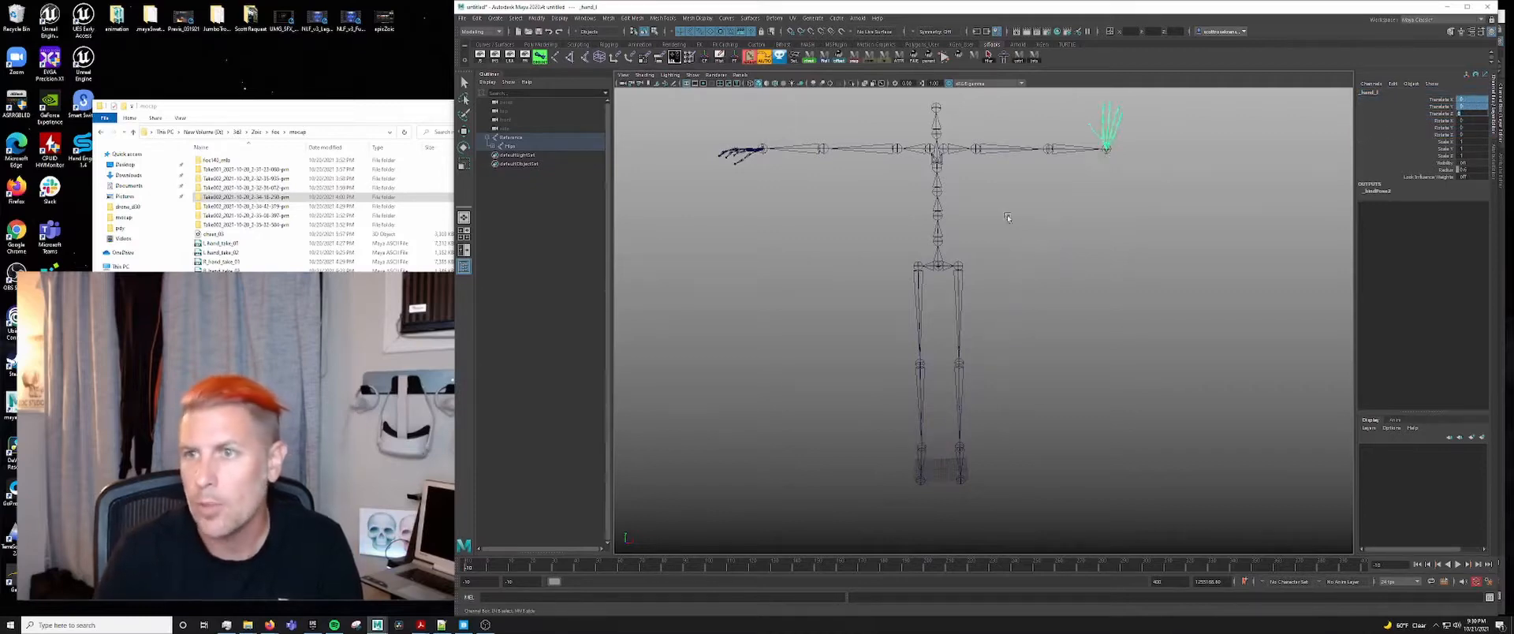
- Rotate the left-hand skeleton at the wrist to line up with the T-posed left arm, fingers outward and palm down
{"action": "key", "text": "f"}
{"action": "key", "text": "e"}
{"action": "left_click_drag", "start_coordinate": [1011, 237], "coordinate": [944, 239]}
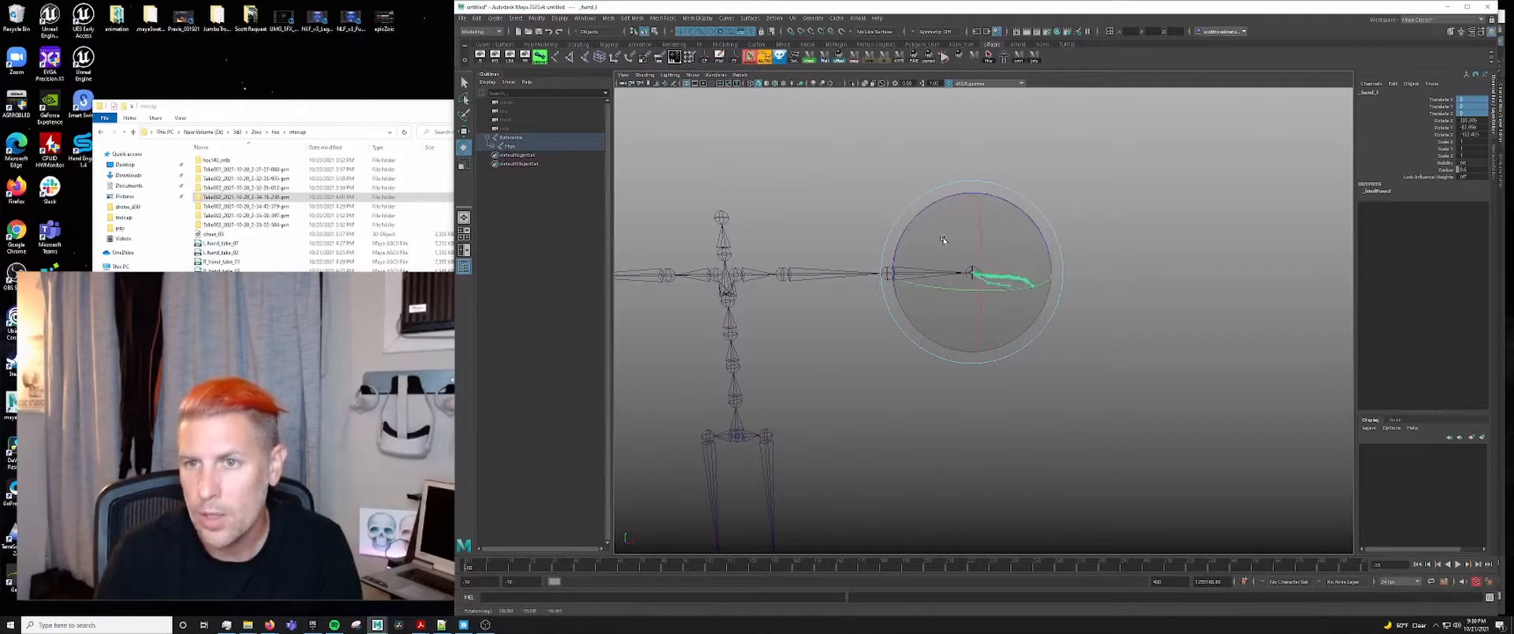
{"action": "left_click_drag", "start_coordinate": [1139, 332], "coordinate": [1033, 335], "text": "alt"}
{"action": "left_click_drag", "start_coordinate": [848, 249], "coordinate": [839, 217]}
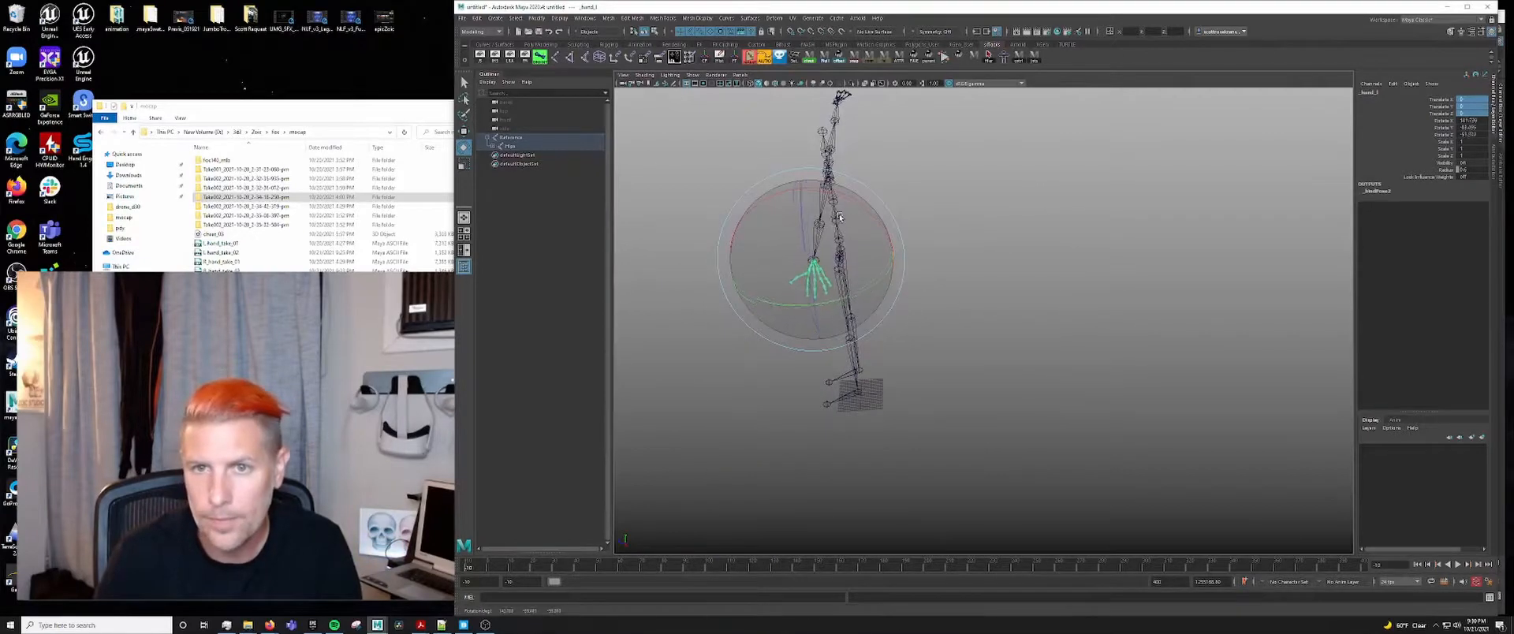
{"action": "left_click_drag", "start_coordinate": [891, 249], "coordinate": [1201, 278], "text": "alt"}
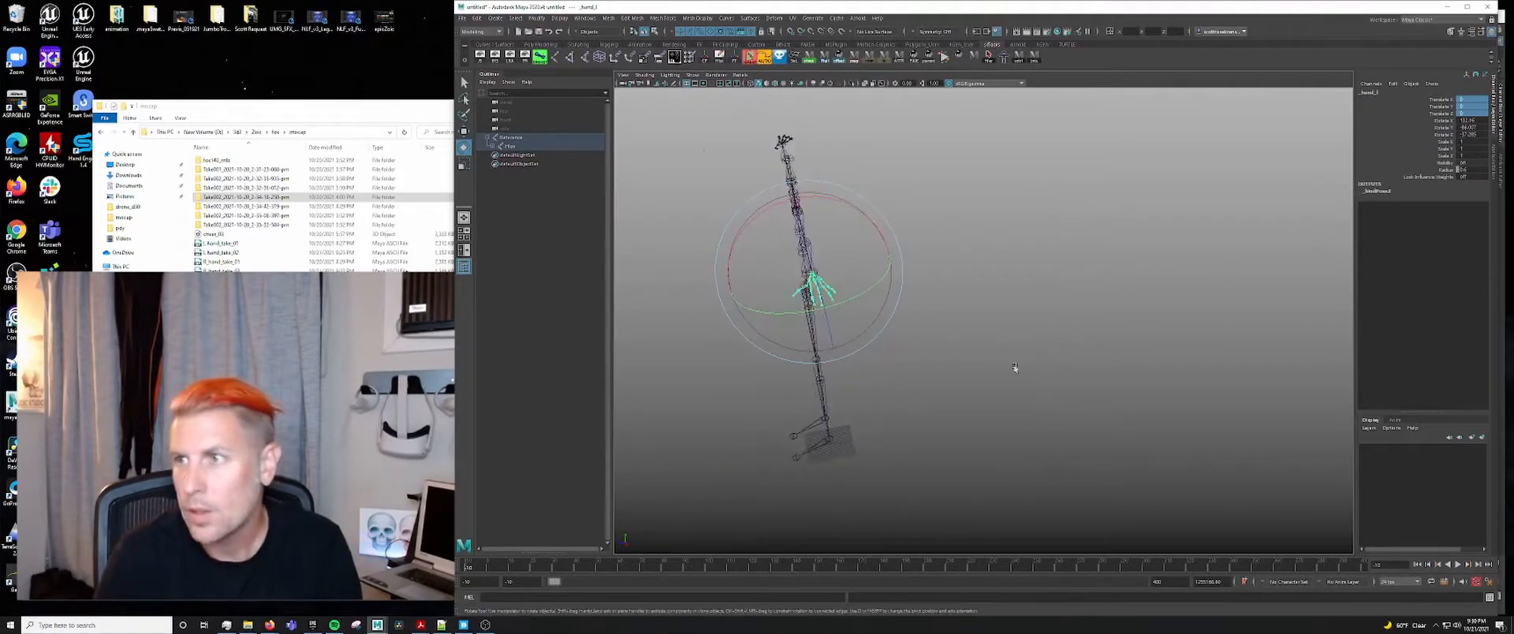
{"action": "left_click_drag", "start_coordinate": [1015, 368], "coordinate": [812, 335], "text": "alt"}
- Play back the animation to check how both attached hands move with the body skeleton
{"action": "key", "text": "alt+v"}
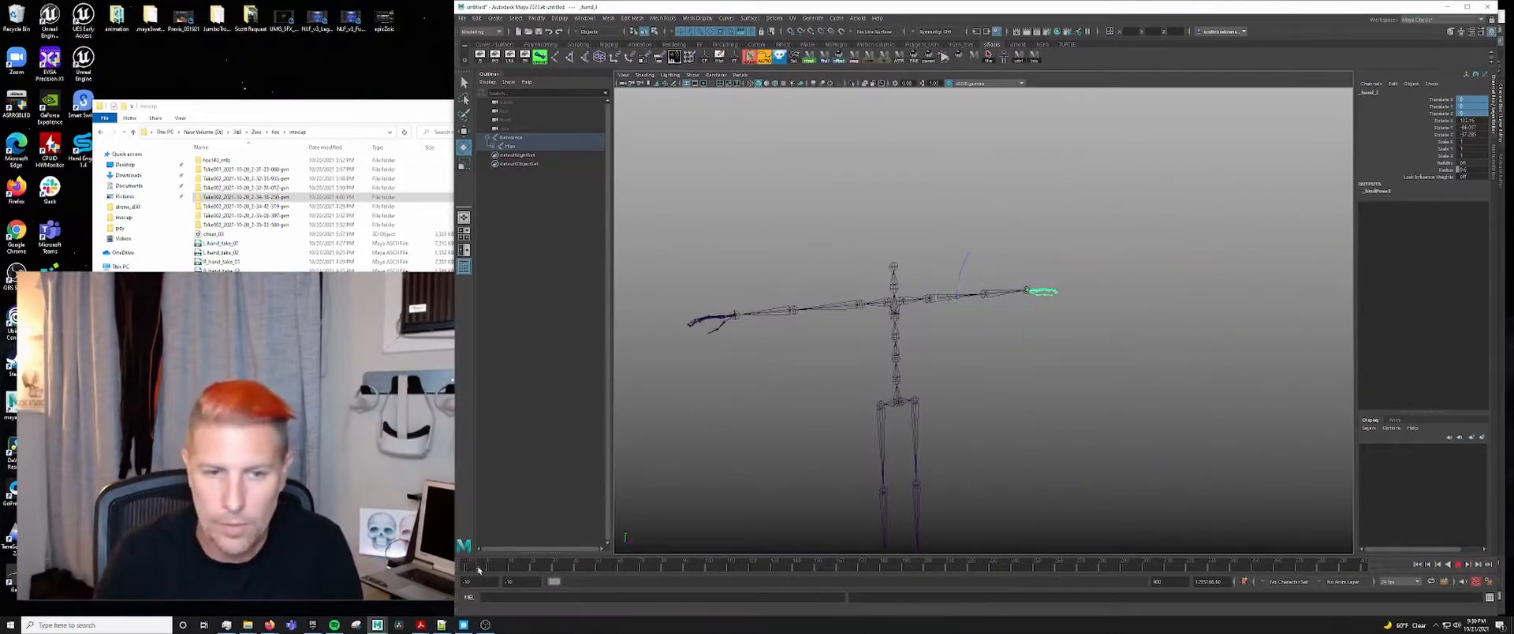
{"action": "key", "text": "alt+v"}
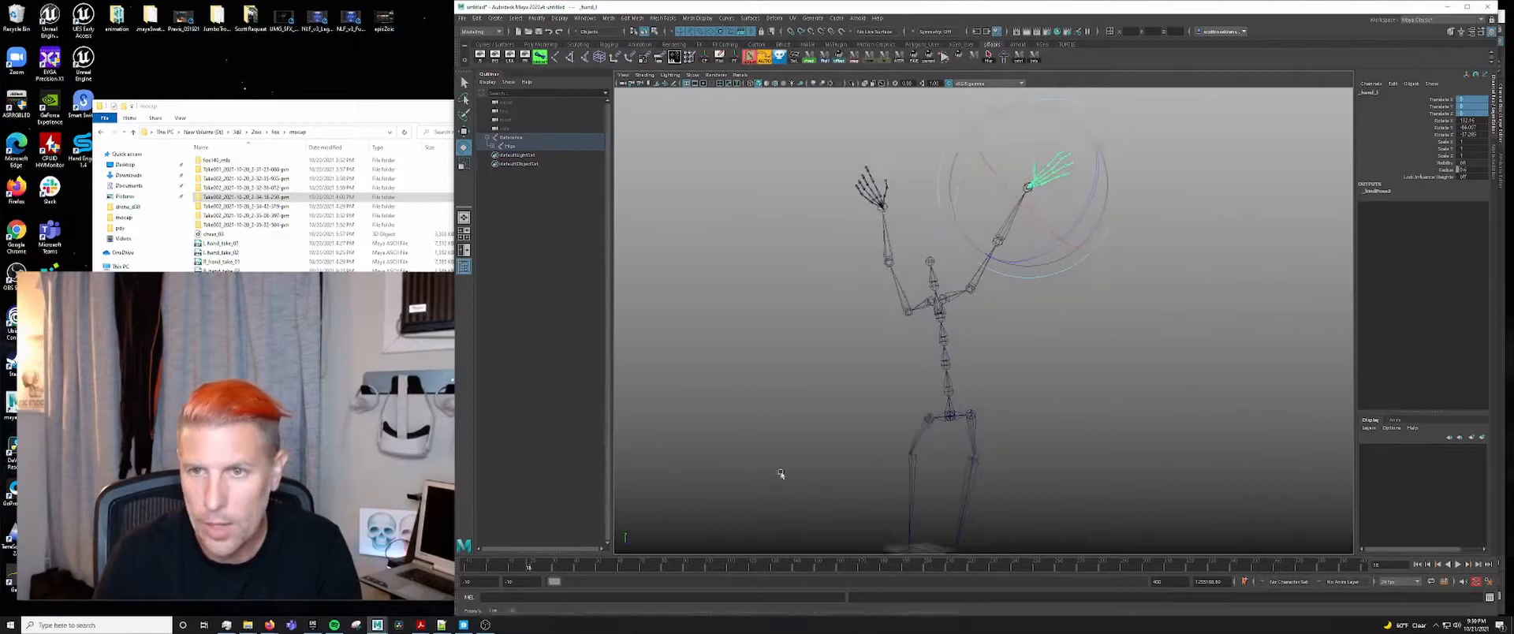
{"action": "key", "text": "alt+v"}
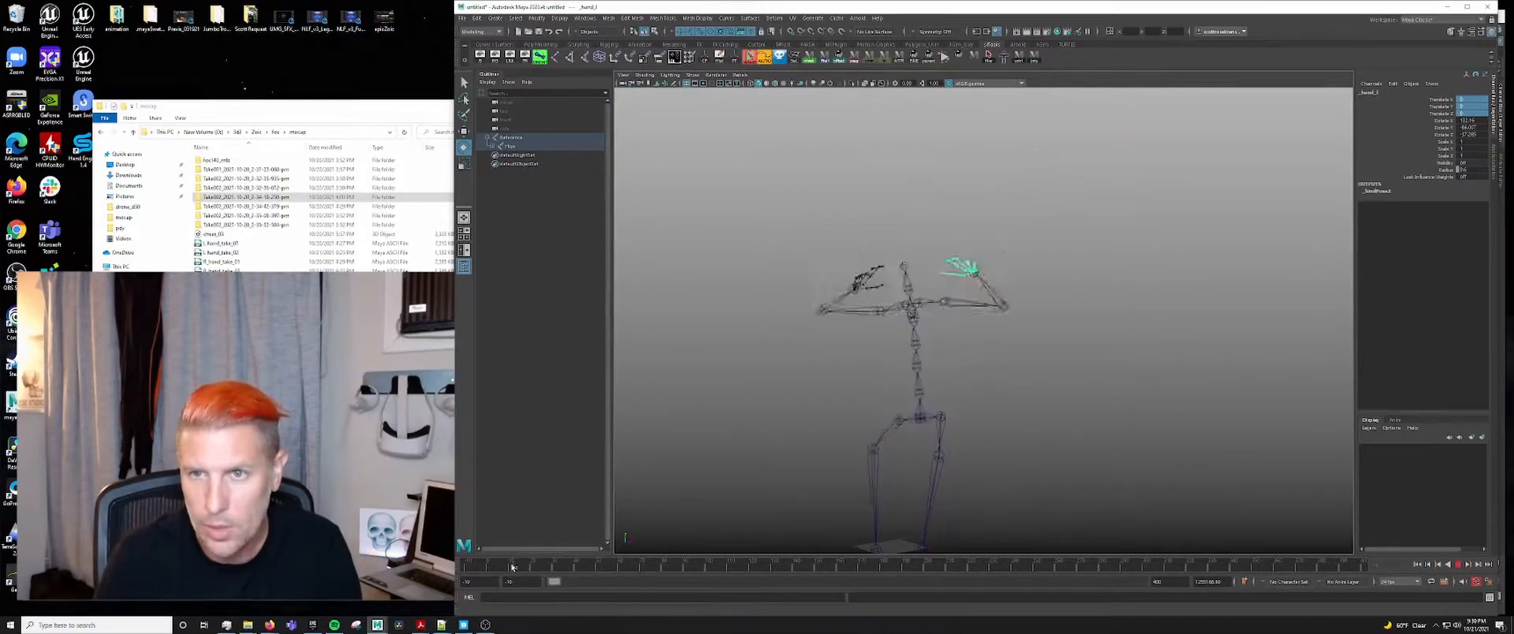
- Scrub and play back the animation to check how both attached hands follow the wrists from the front and side
{"action": "left_click_drag", "start_coordinate": [512, 567], "coordinate": [629, 567]}
{"action": "left_click_drag", "start_coordinate": [794, 469], "coordinate": [772, 429], "text": "alt"}
{"action": "left_click_drag", "start_coordinate": [628, 566], "coordinate": [655, 577]}
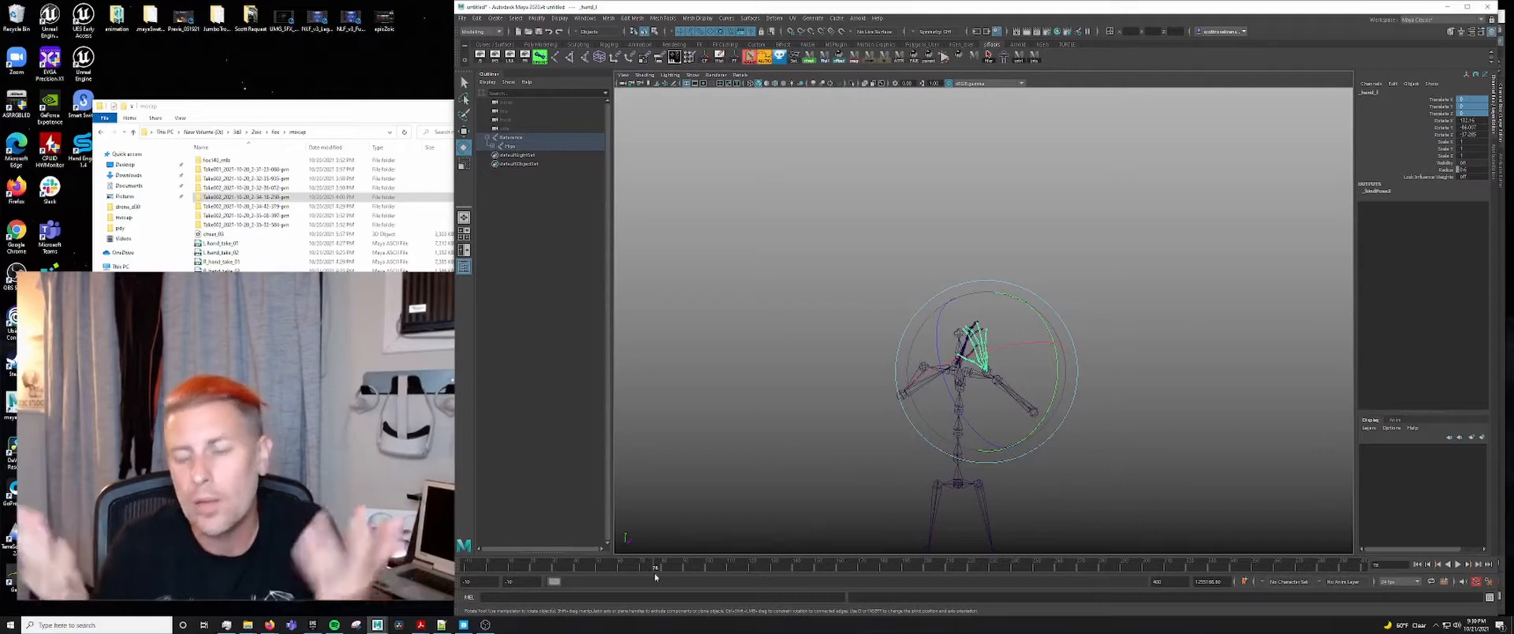
{"action": "left_click_drag", "start_coordinate": [777, 435], "coordinate": [912, 405], "text": "alt"}
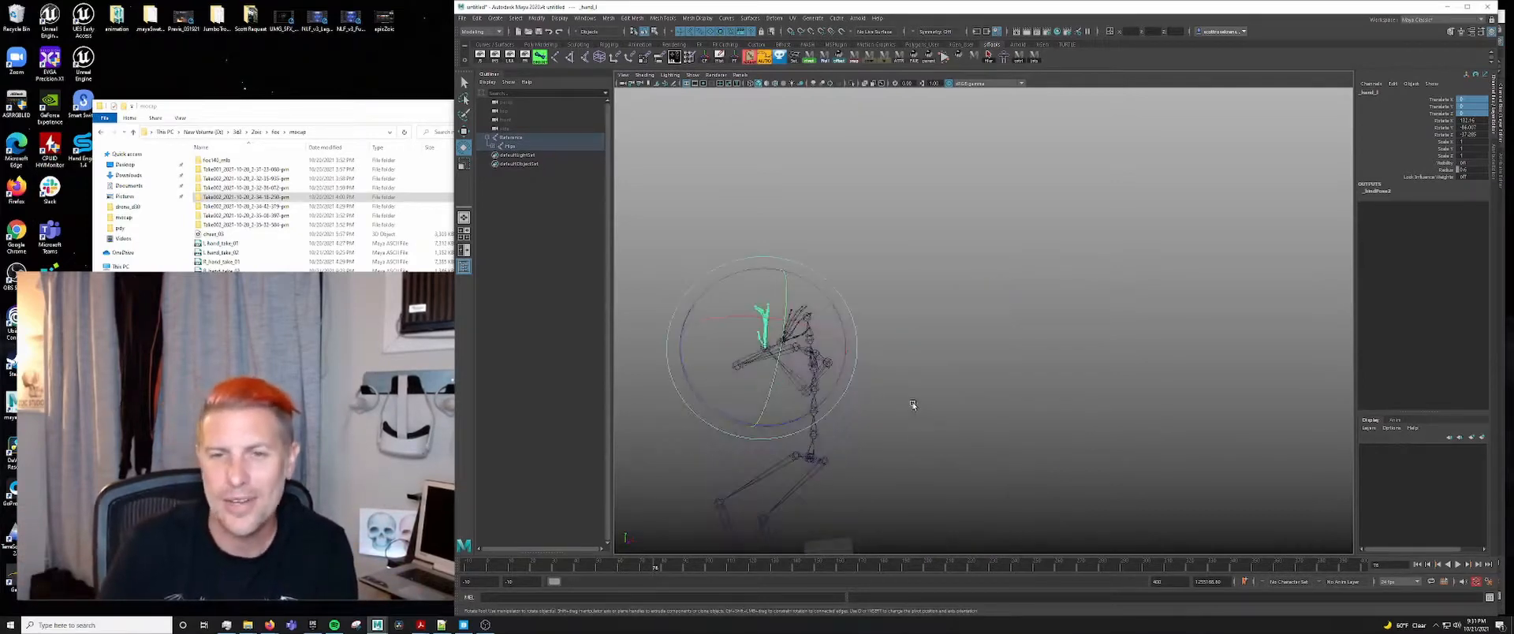
{"action": "key", "text": "w"}
{"action": "right_click_drag", "start_coordinate": [854, 358], "coordinate": [816, 364], "text": "alt"}
{"action": "left_click_drag", "start_coordinate": [816, 364], "coordinate": [784, 360], "text": "alt"}
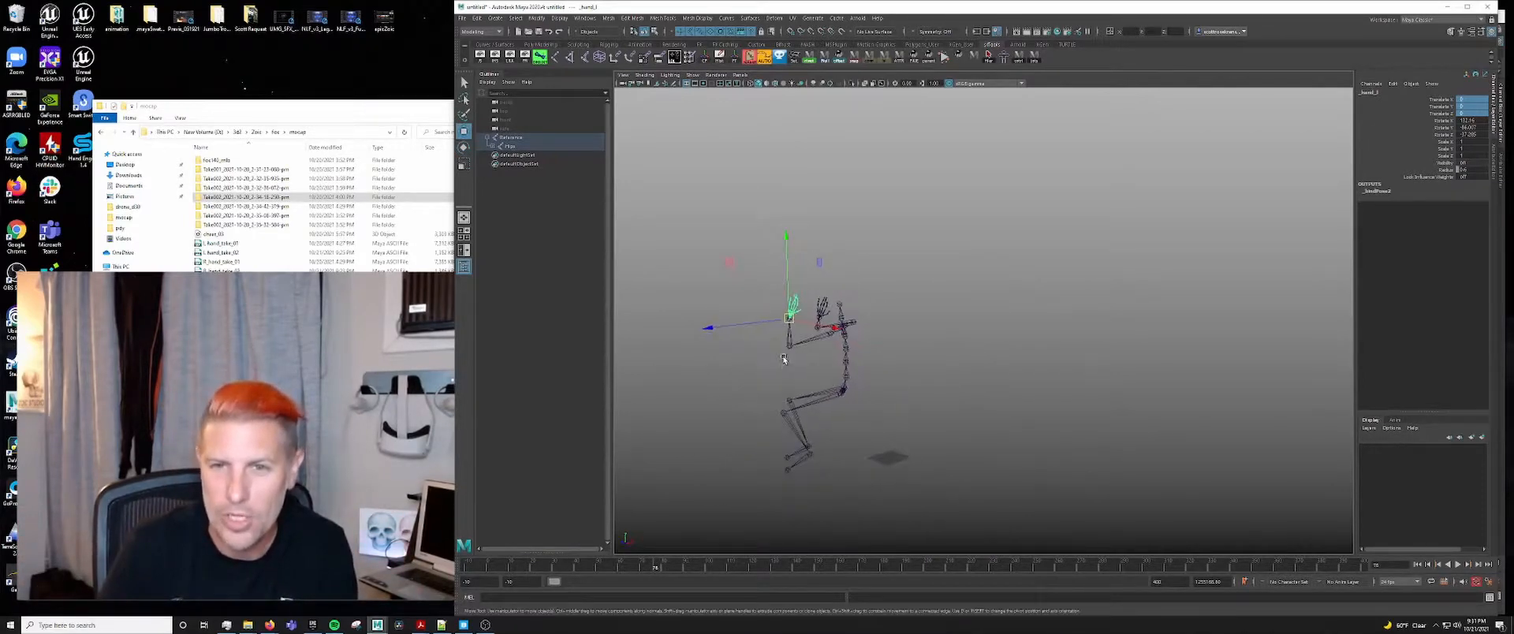
{"action": "left_click_drag", "start_coordinate": [649, 568], "coordinate": [777, 581]}
{"action": "mouse_move", "coordinate": [800, 580]}
{"action": "left_mouse_down"}
{"action": "mouse_move", "coordinate": [842, 578]}
{"action": "mouse_move", "coordinate": [804, 565]}
{"action": "left_mouse_up"}
{"action": "left_click_drag", "start_coordinate": [769, 501], "coordinate": [856, 475], "text": "alt"}
{"action": "key", "text": "alt+v"}
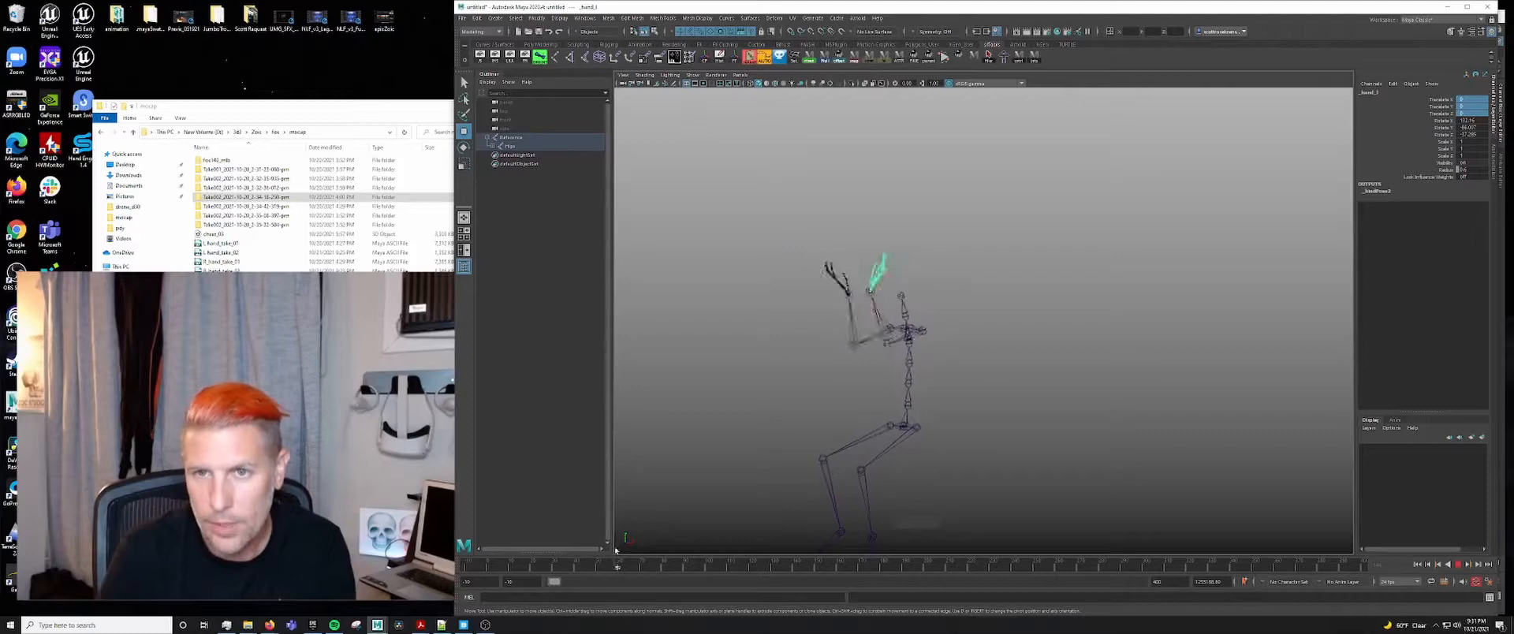
{"action": "key", "text": "alt+v"}
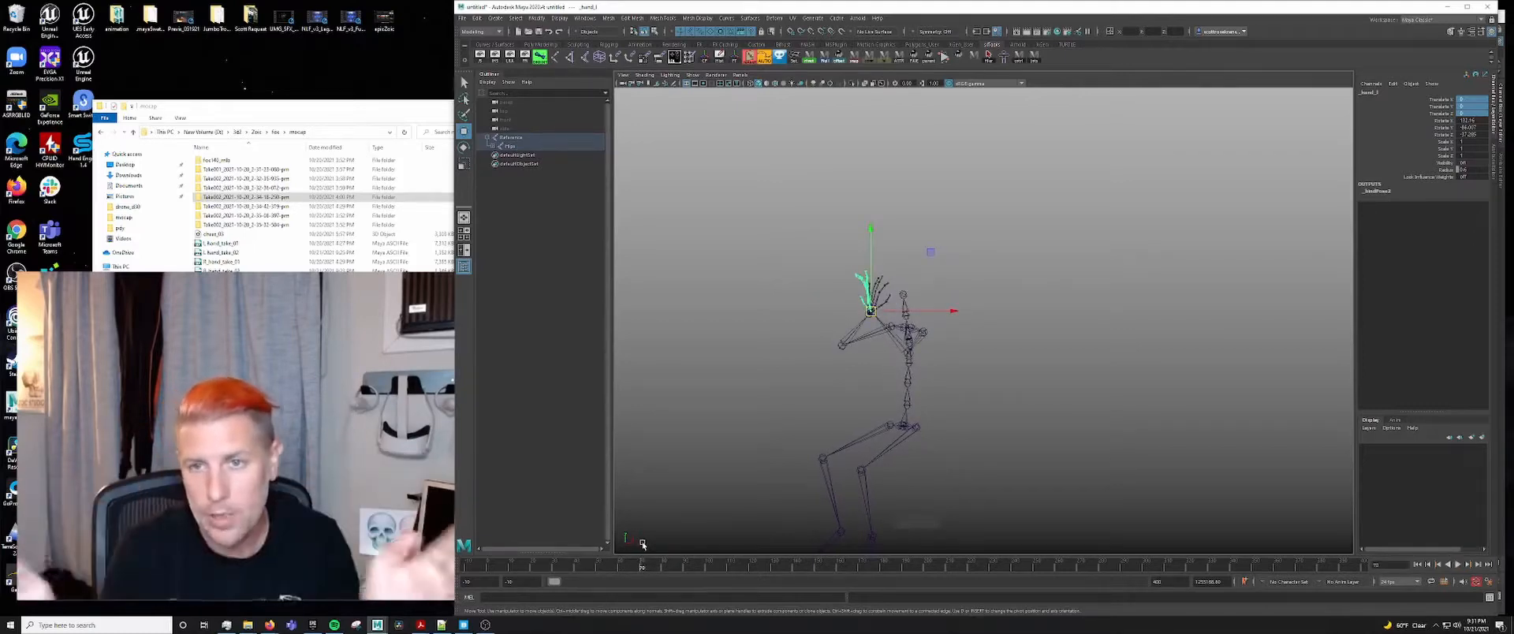
{"action": "left_click_drag", "start_coordinate": [712, 511], "coordinate": [718, 391], "text": "alt"}
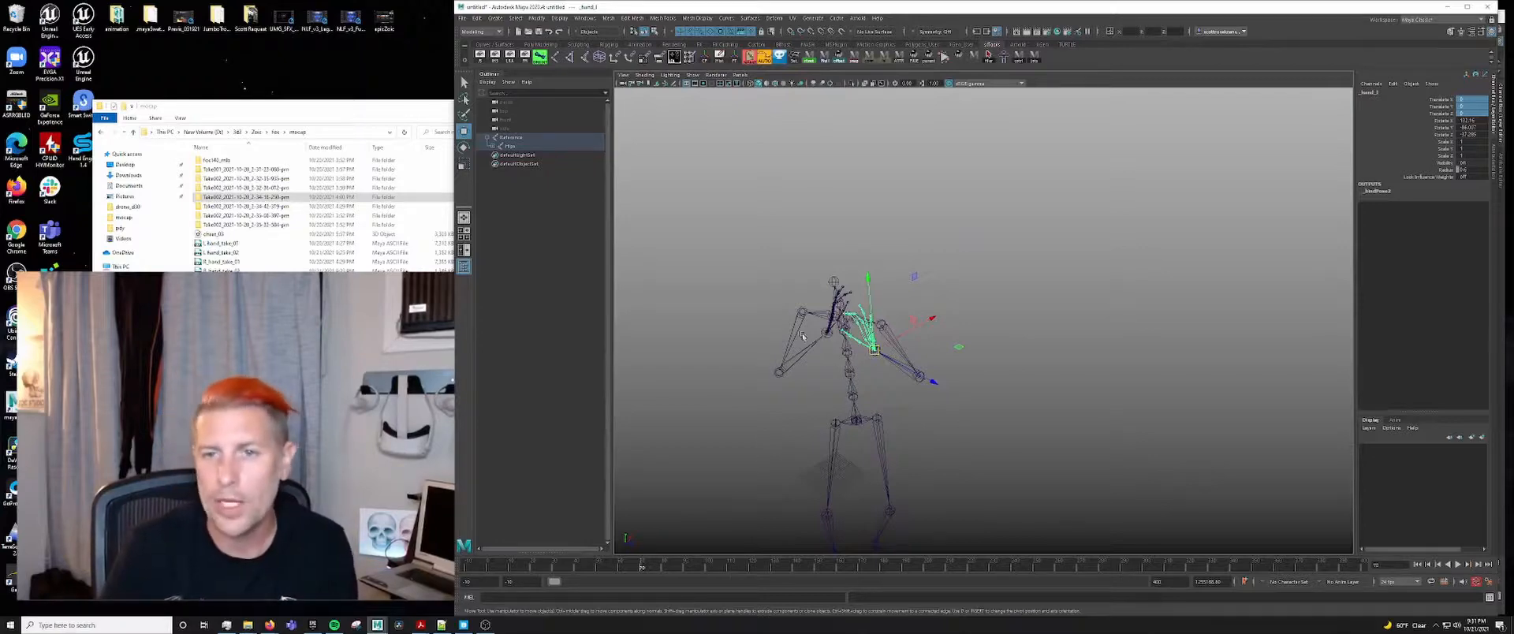
{"action": "left_click_drag", "start_coordinate": [803, 337], "coordinate": [763, 353], "text": "alt"}
- Shorten the playback range so it ends around the body skeleton's last keyframe, and play back the trimmed animation
{"action": "left_click", "coordinate": [892, 397]}
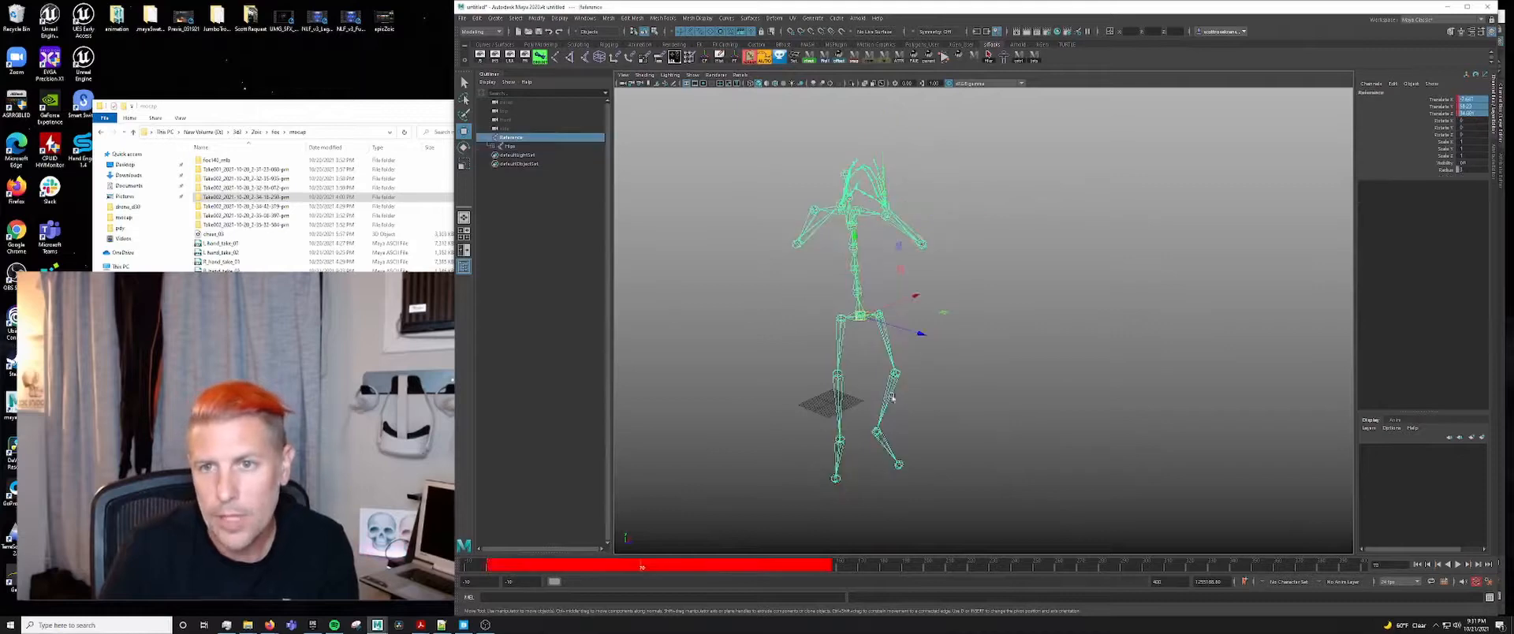
{"action": "key", "text": "alt+v"}
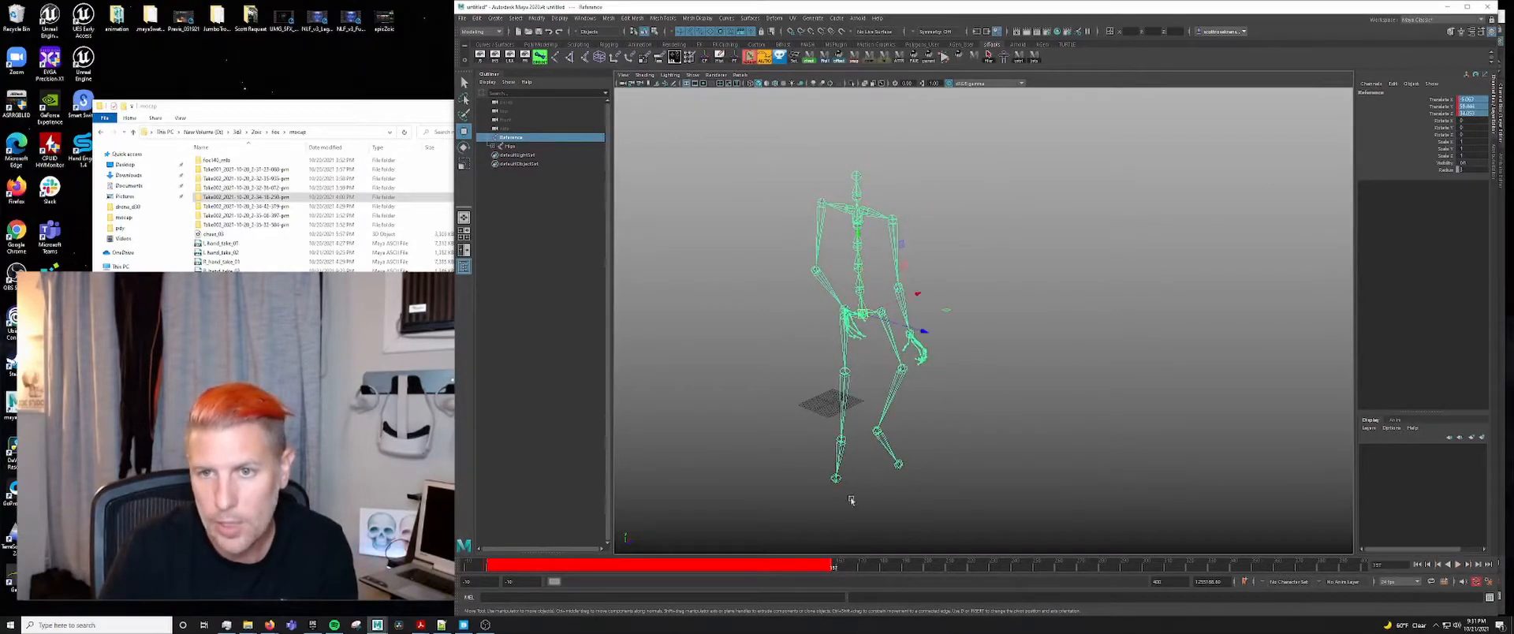
{"action": "left_click", "coordinate": [1157, 582]}
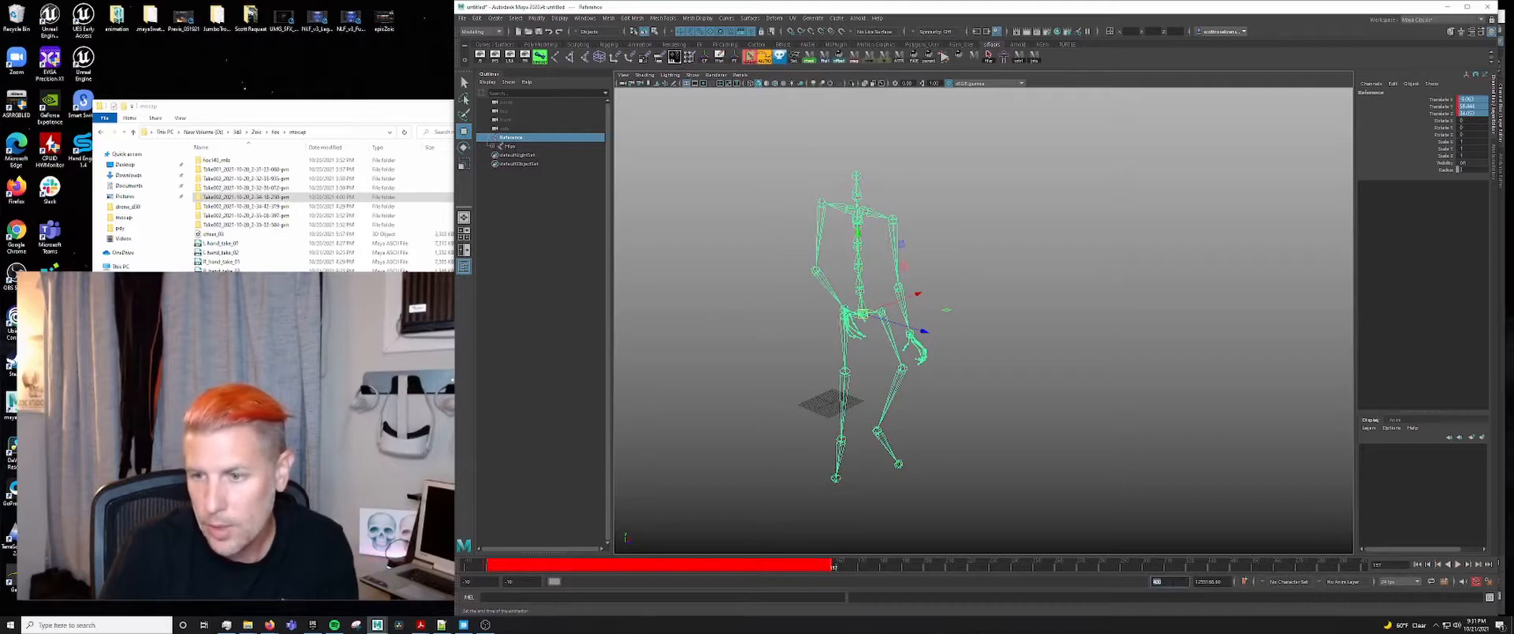
{"action": "left_click", "coordinate": [1208, 582]}
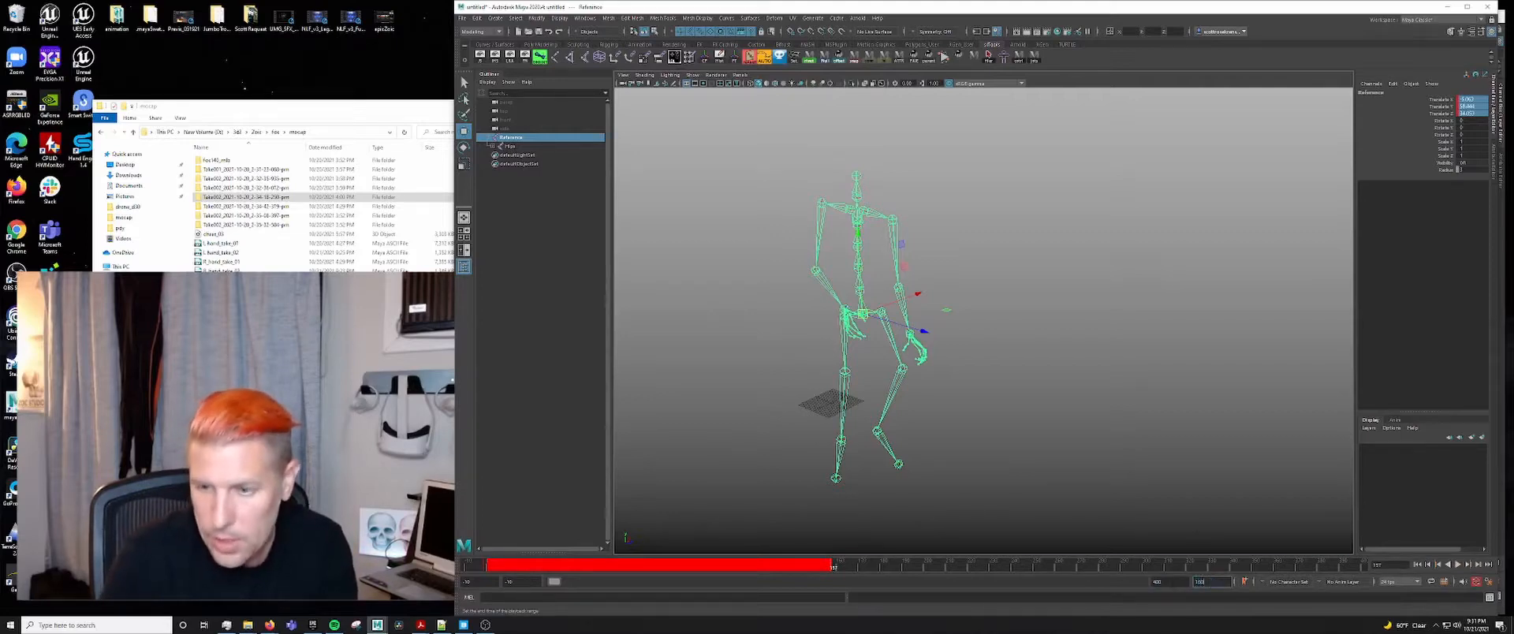
{"action": "type", "text": "100"}
{"action": "key", "text": "Return"}
{"action": "key", "text": "alt+v"}
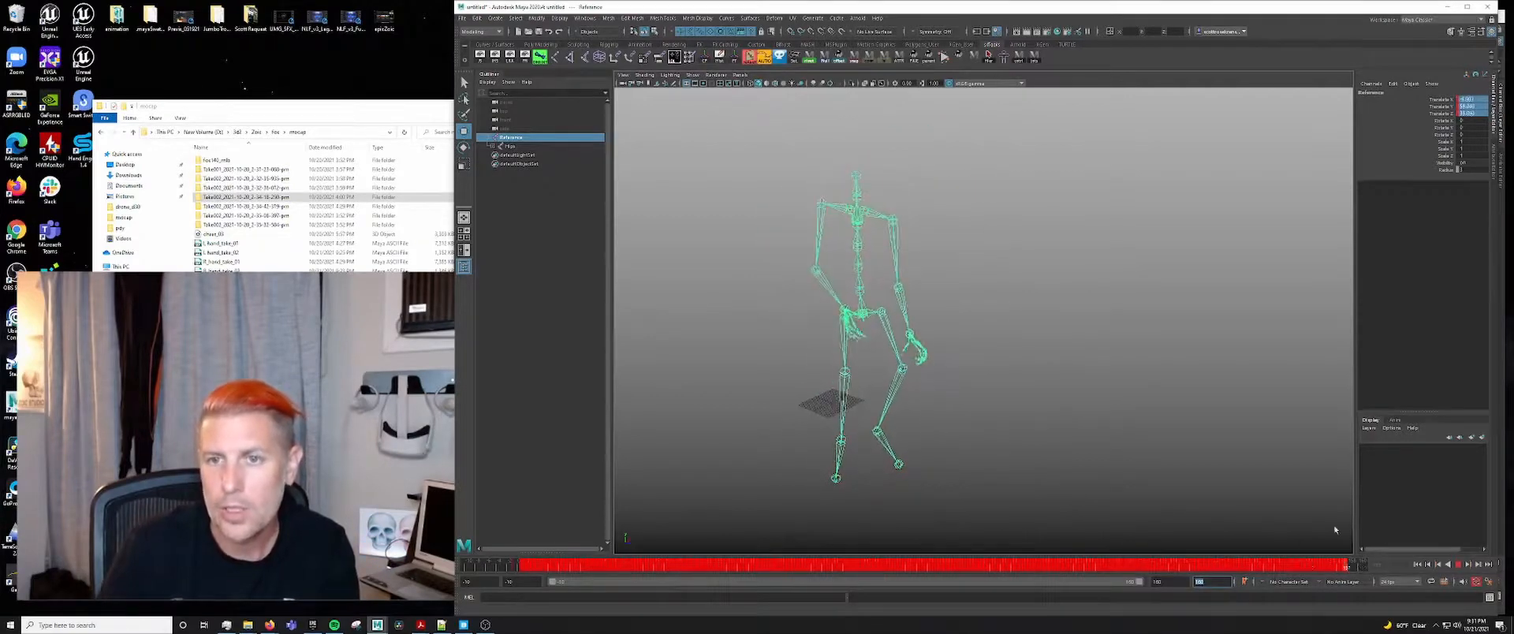
{"action": "key", "text": "alt+v"}
{"action": "key", "text": "w"}
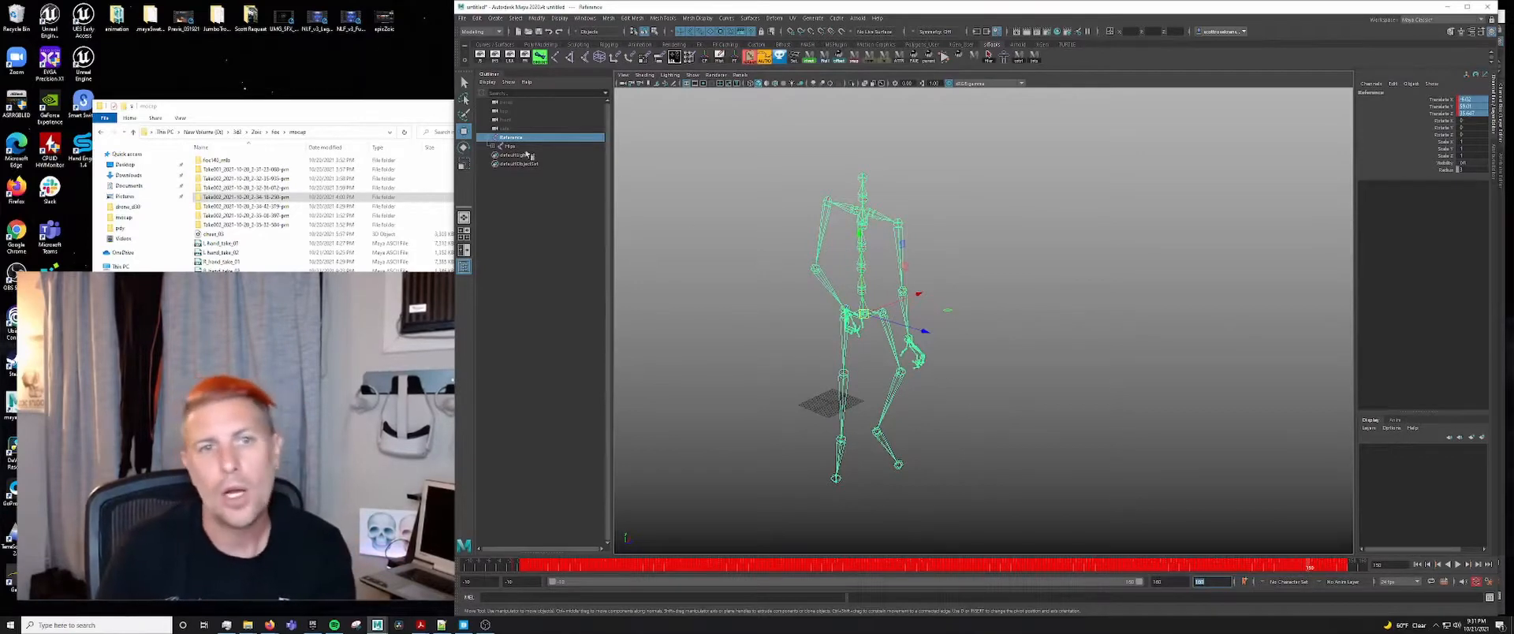
- Create a polygon sphere at the origin and scale it up uniformly to roughly cover the skeleton's pelvis
{"action": "left_click", "coordinate": [854, 230]}
{"action": "left_click_drag", "start_coordinate": [854, 230], "coordinate": [919, 342], "text": "alt"}
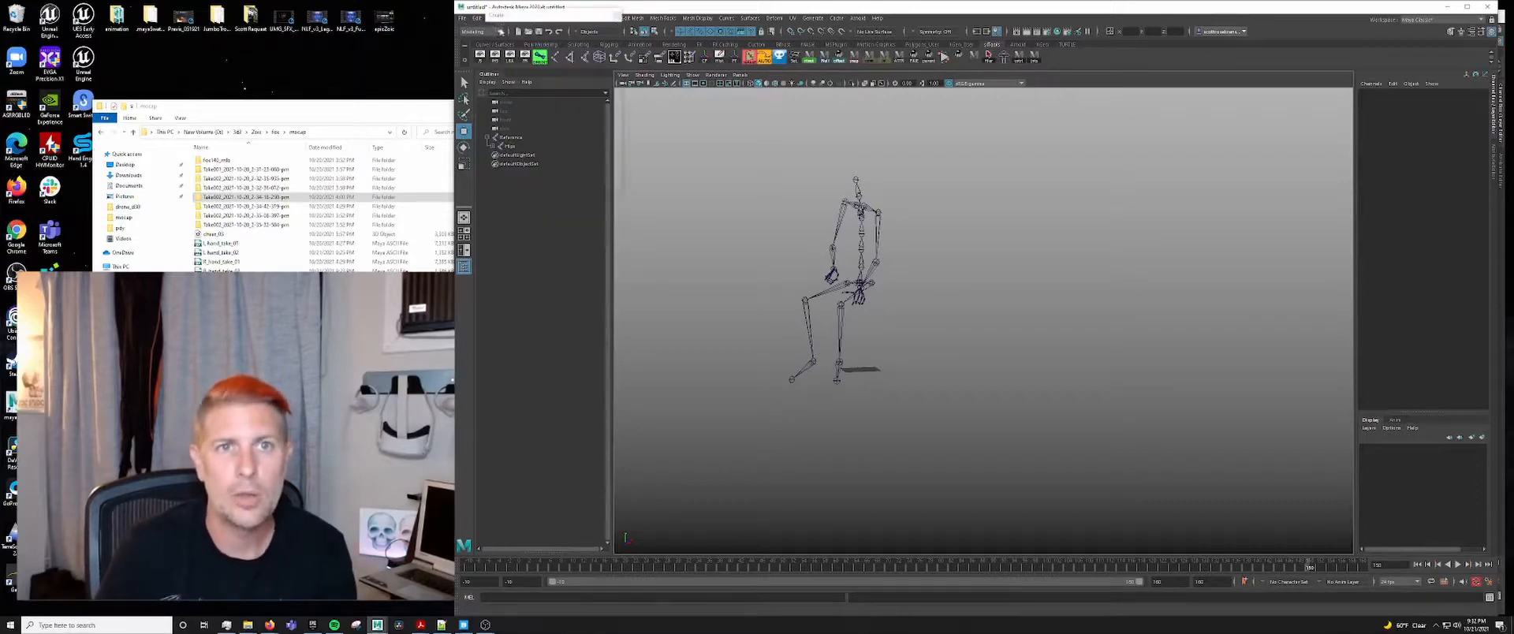
{"action": "left_click", "coordinate": [495, 17]}
{"action": "mouse_move", "coordinate": [524, 35]}
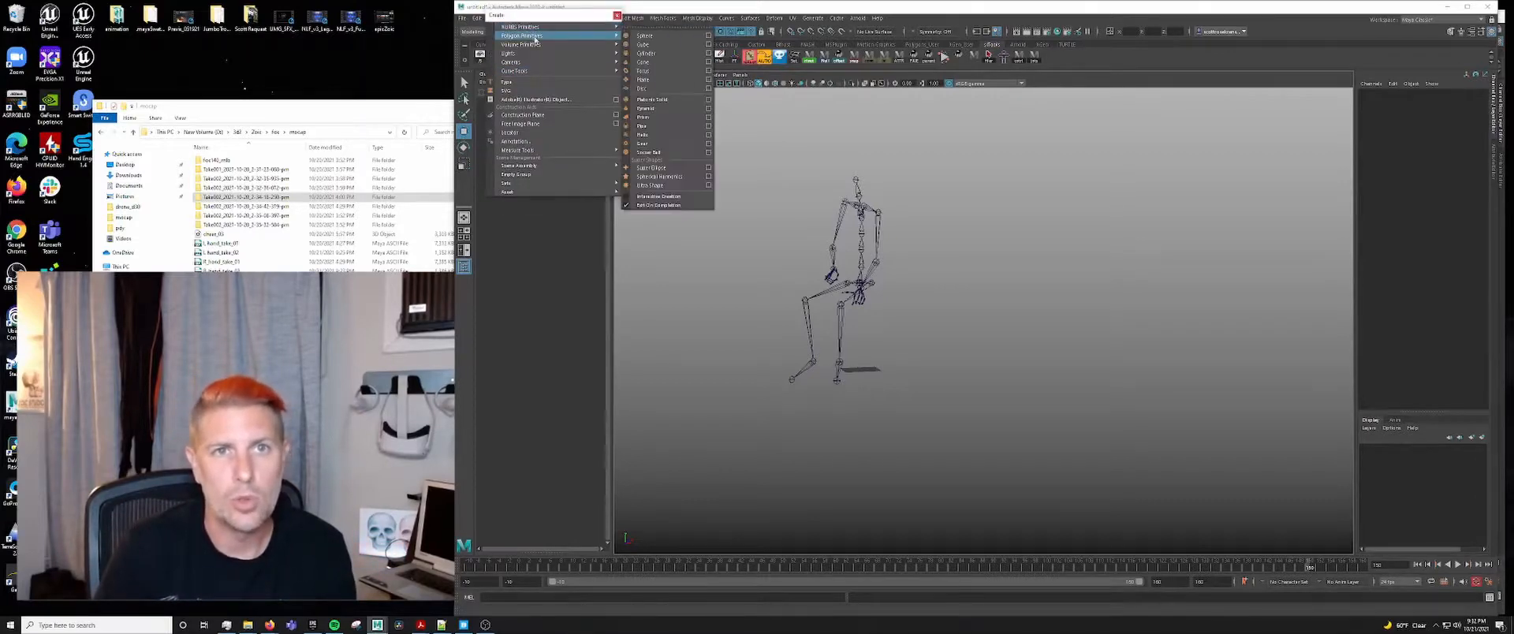
{"action": "left_click", "coordinate": [648, 38]}
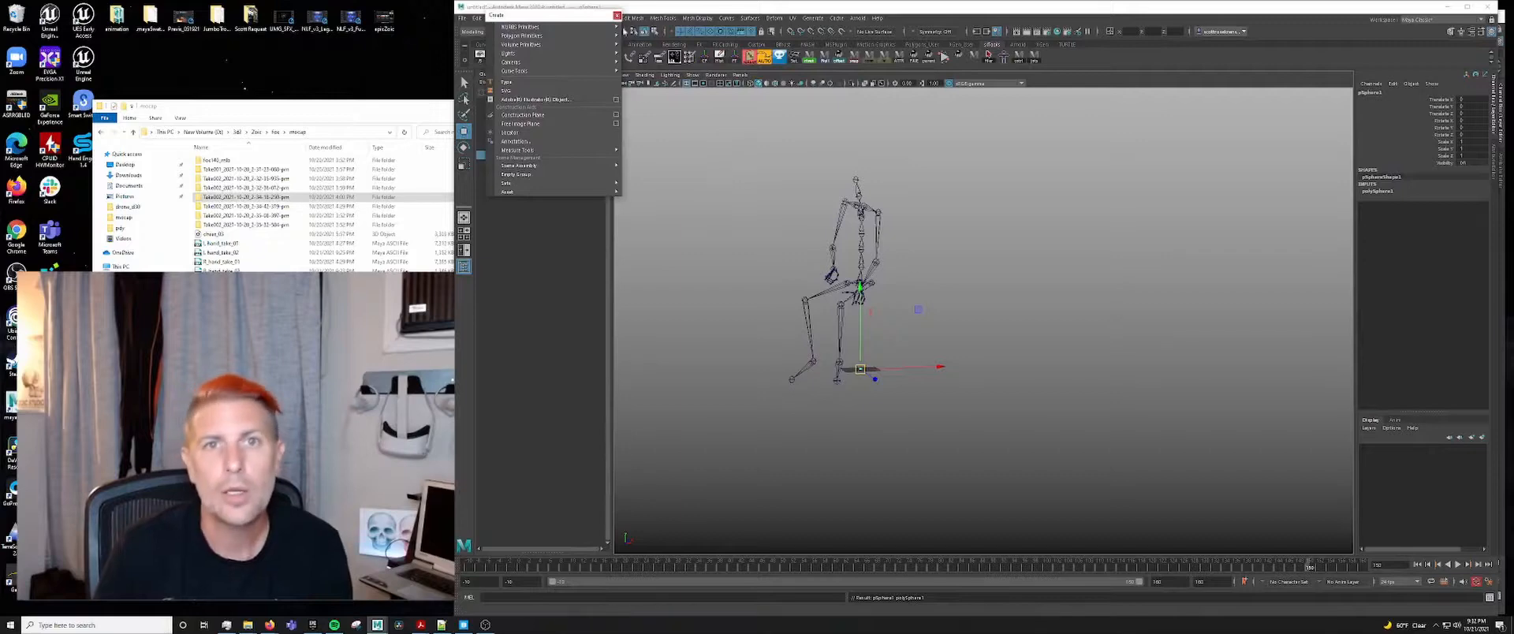
{"action": "left_click", "coordinate": [617, 15]}
{"action": "key", "text": "r"}
{"action": "left_click_drag", "start_coordinate": [860, 368], "coordinate": [884, 382]}
{"action": "key", "text": "w"}
{"action": "key", "text": "f"}
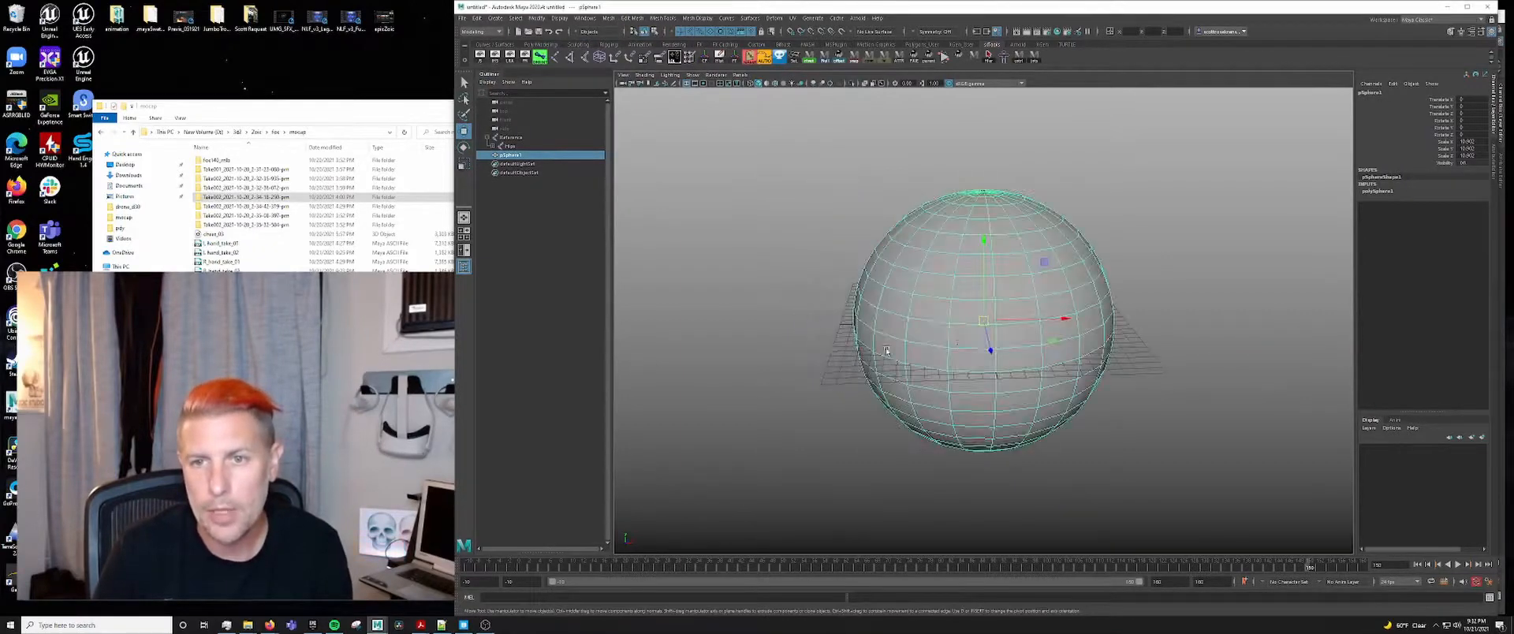
- Return to the T-pose at the start of the animation and place the sphere on the skeleton's root joint at the hips
{"action": "scroll", "coordinate": [1007, 339], "scroll_direction": "down", "scroll_amount": 5}
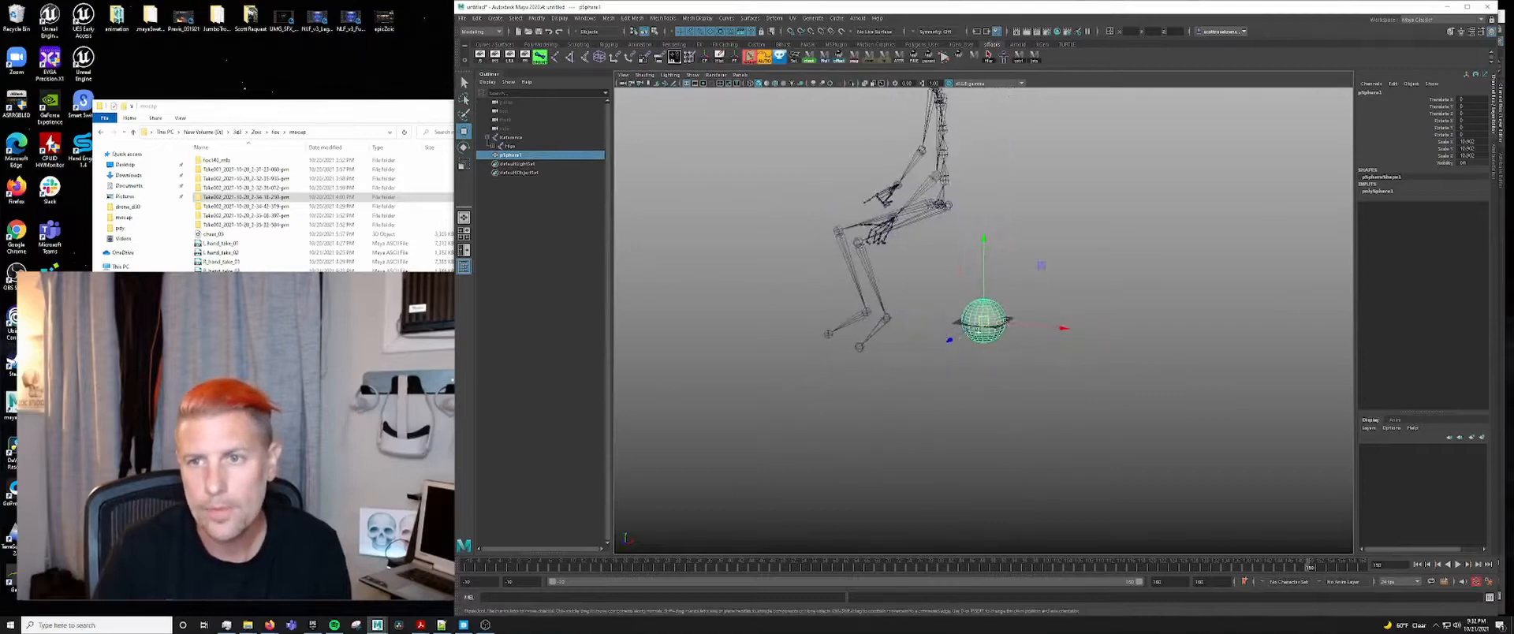
{"action": "left_click_drag", "start_coordinate": [949, 341], "coordinate": [947, 226]}
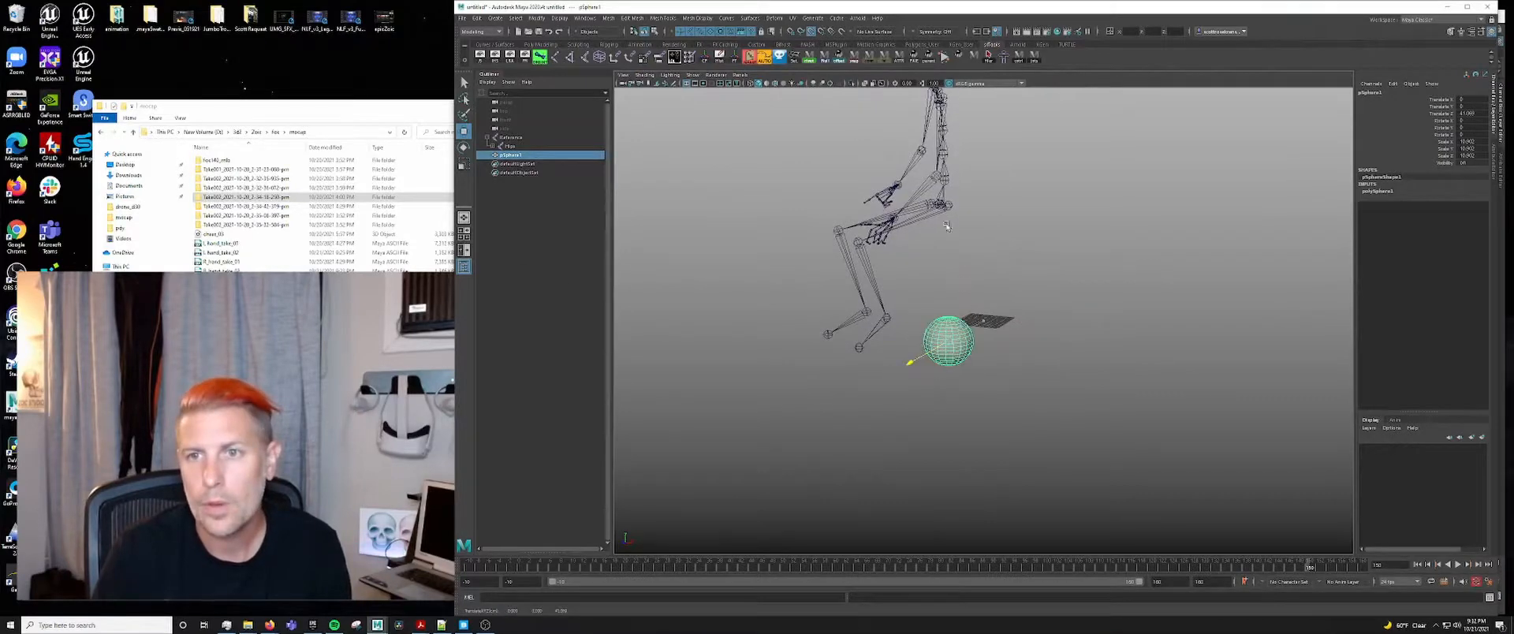
{"action": "left_click_drag", "start_coordinate": [948, 341], "coordinate": [1009, 255]}
{"action": "mouse_move", "coordinate": [1103, 209]}
{"action": "left_mouse_down"}
{"action": "mouse_move", "coordinate": [1061, 222]}
{"action": "mouse_move", "coordinate": [1093, 212]}
{"action": "left_mouse_up"}
{"action": "left_click_drag", "start_coordinate": [1116, 287], "coordinate": [1092, 302], "text": "alt"}
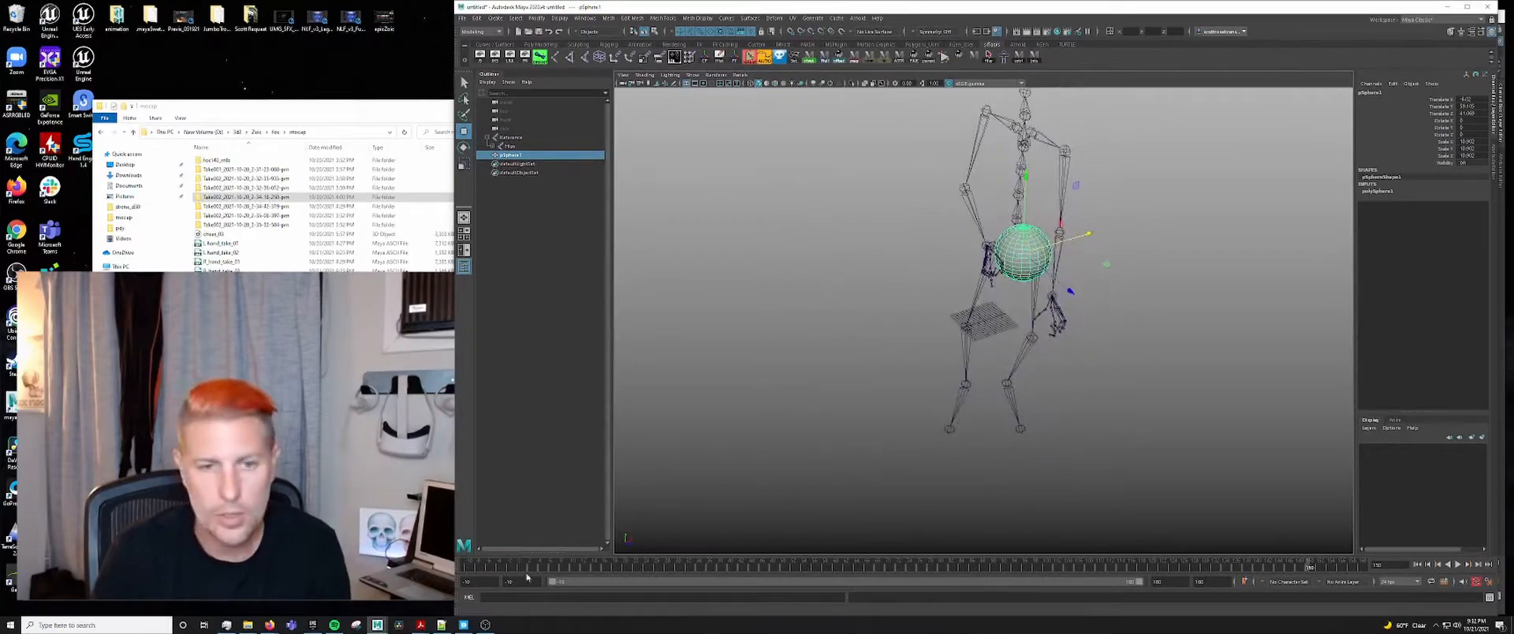
{"action": "left_click", "coordinate": [465, 567]}
{"action": "left_click_drag", "start_coordinate": [986, 361], "coordinate": [935, 369], "text": "alt"}
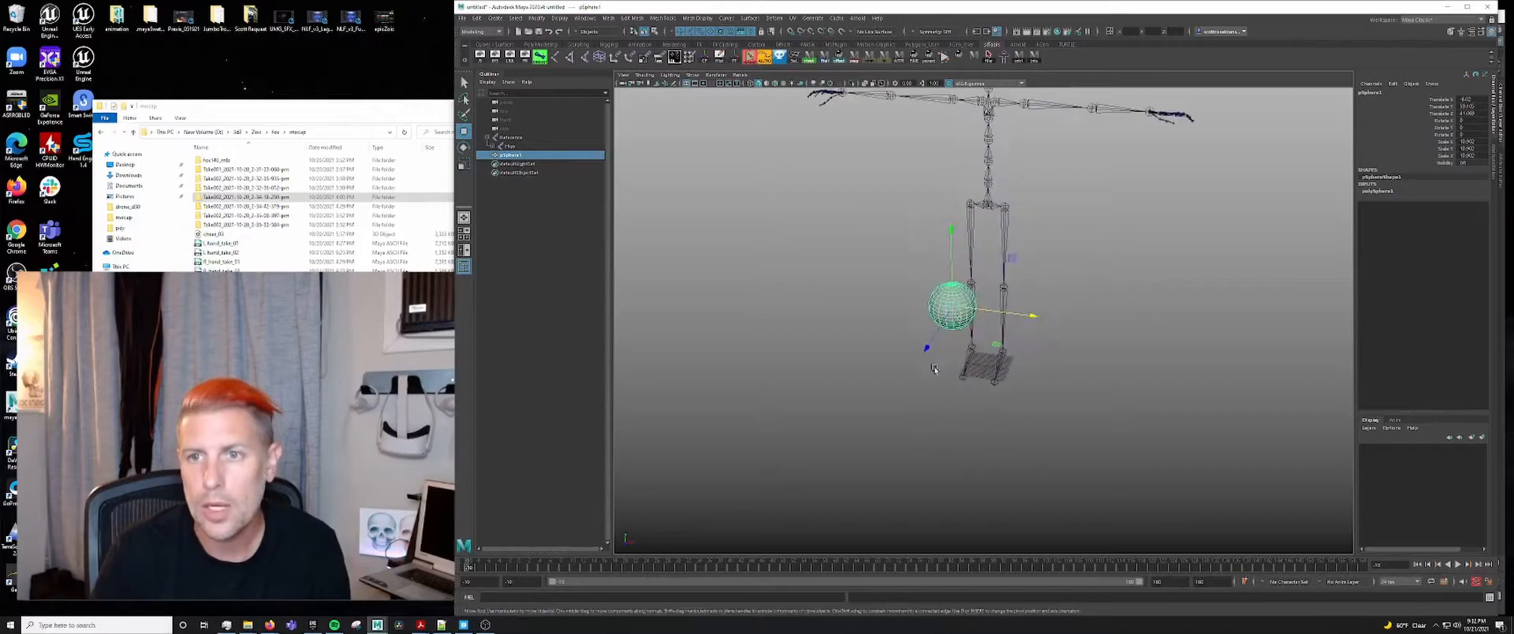
{"action": "left_click_drag", "start_coordinate": [956, 313], "coordinate": [982, 239]}
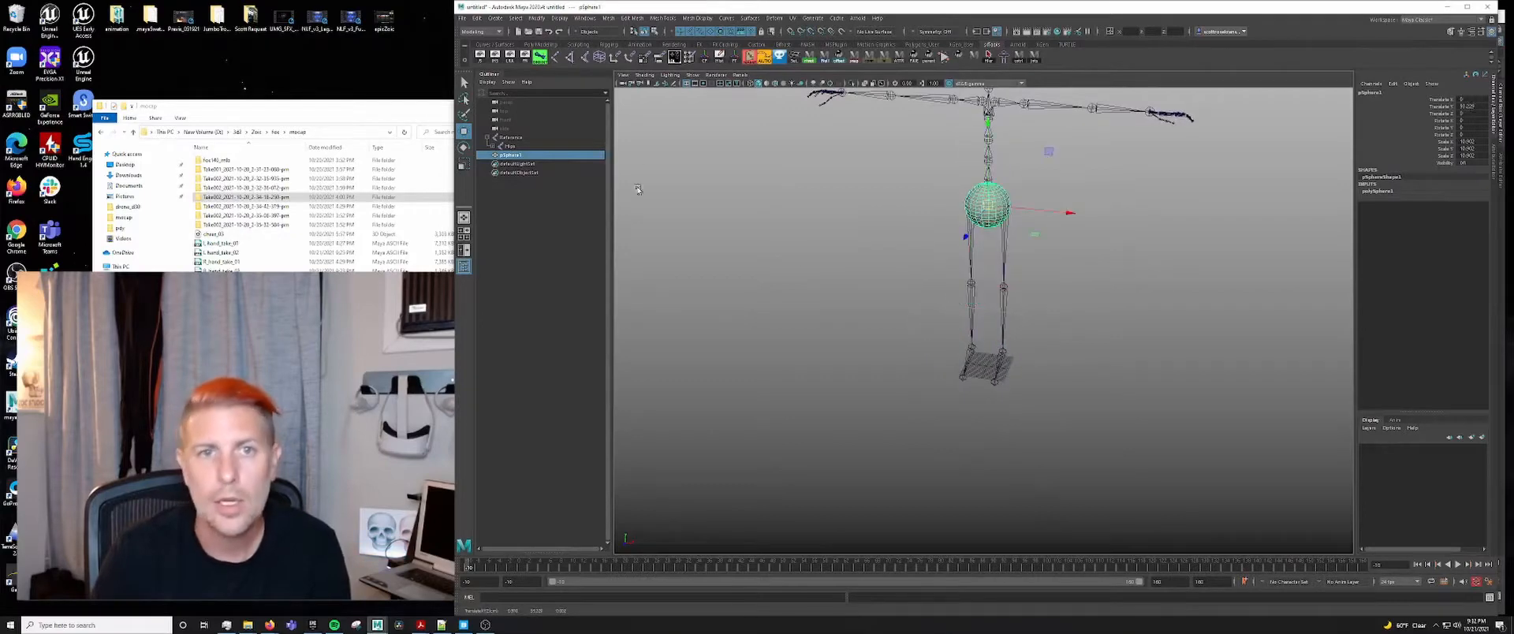
- Select the complete Reference joint hierarchy together with the sphere and bind the sphere to the joints with Bind Skin
{"action": "left_click", "coordinate": [514, 139]}
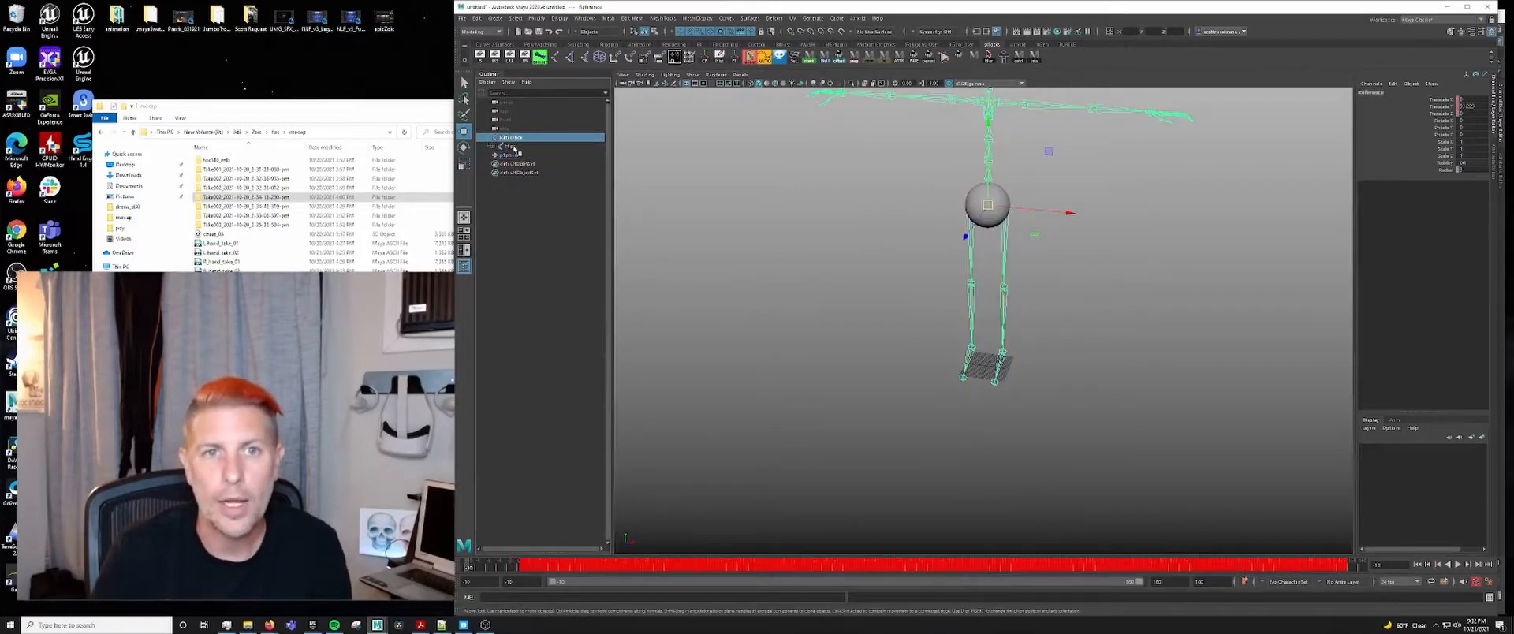
{"action": "left_click", "coordinate": [989, 60]}
{"action": "left_click", "coordinate": [511, 155], "text": "ctrl"}
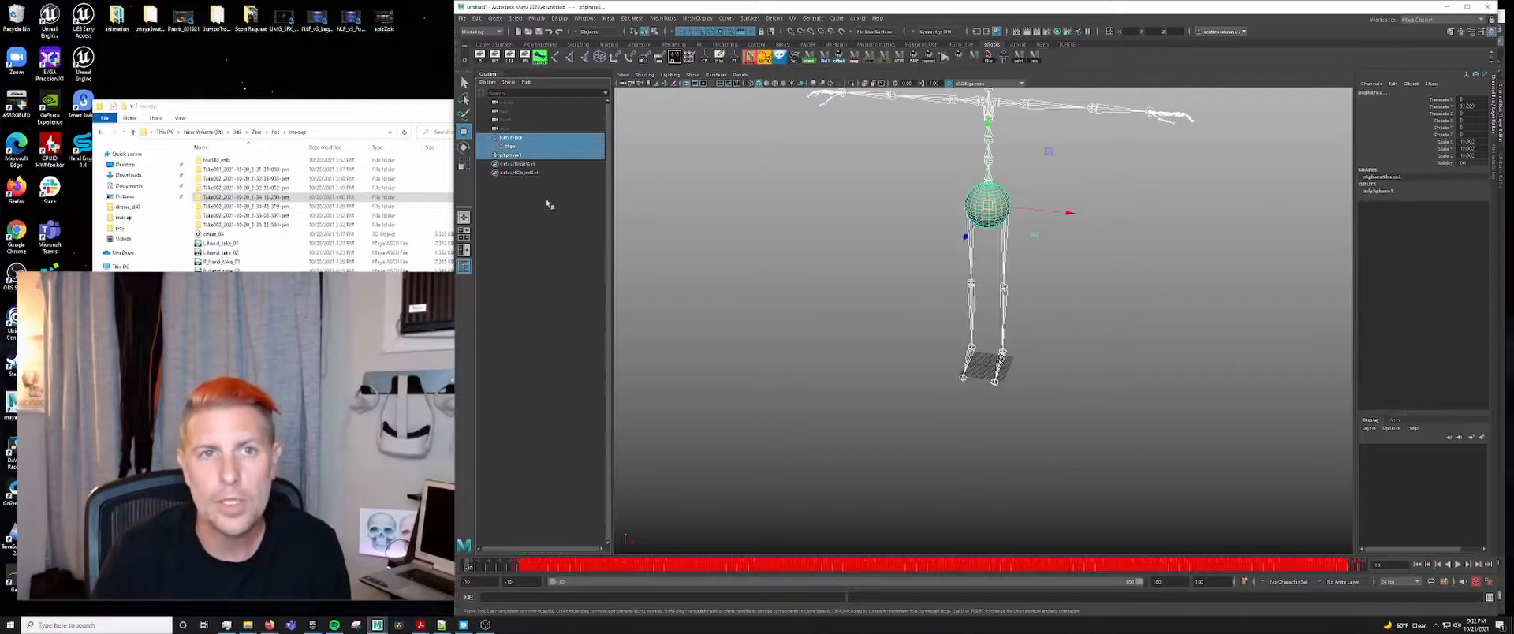
{"action": "left_click", "coordinate": [485, 32]}
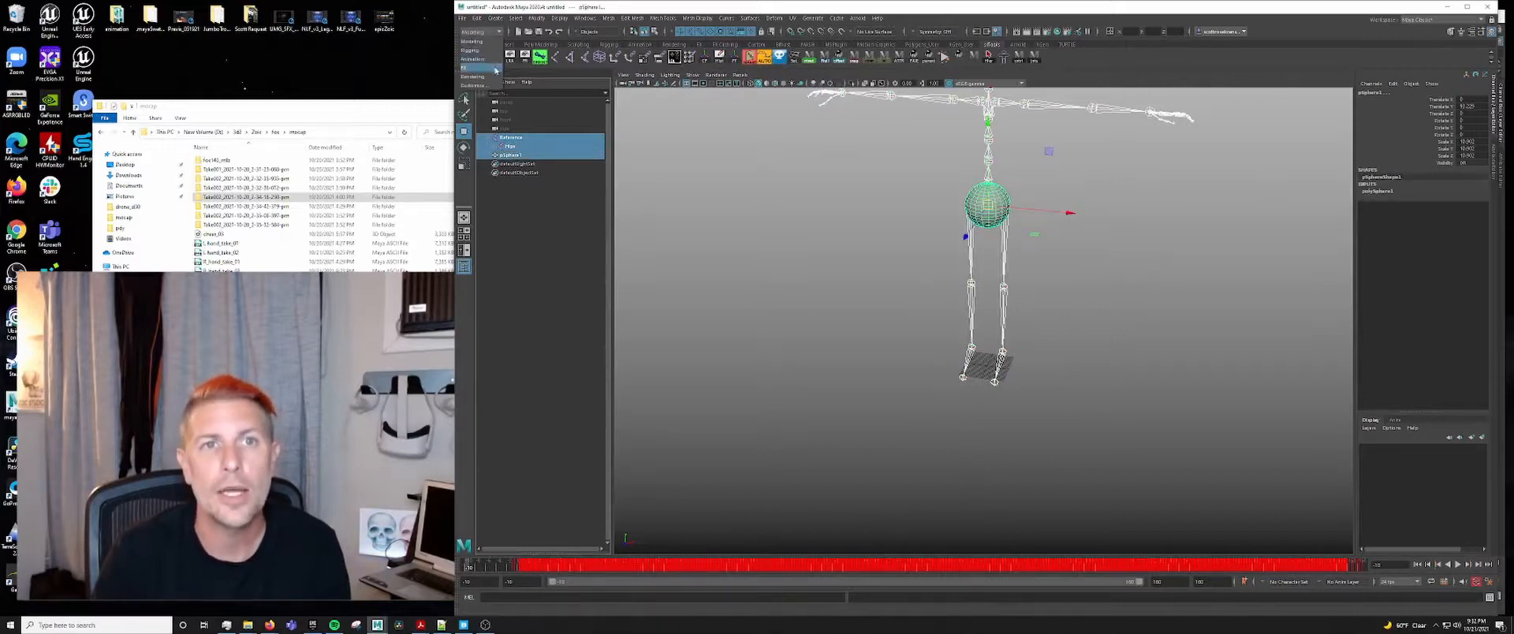
{"action": "left_click", "coordinate": [477, 48]}
{"action": "left_click", "coordinate": [634, 18]}
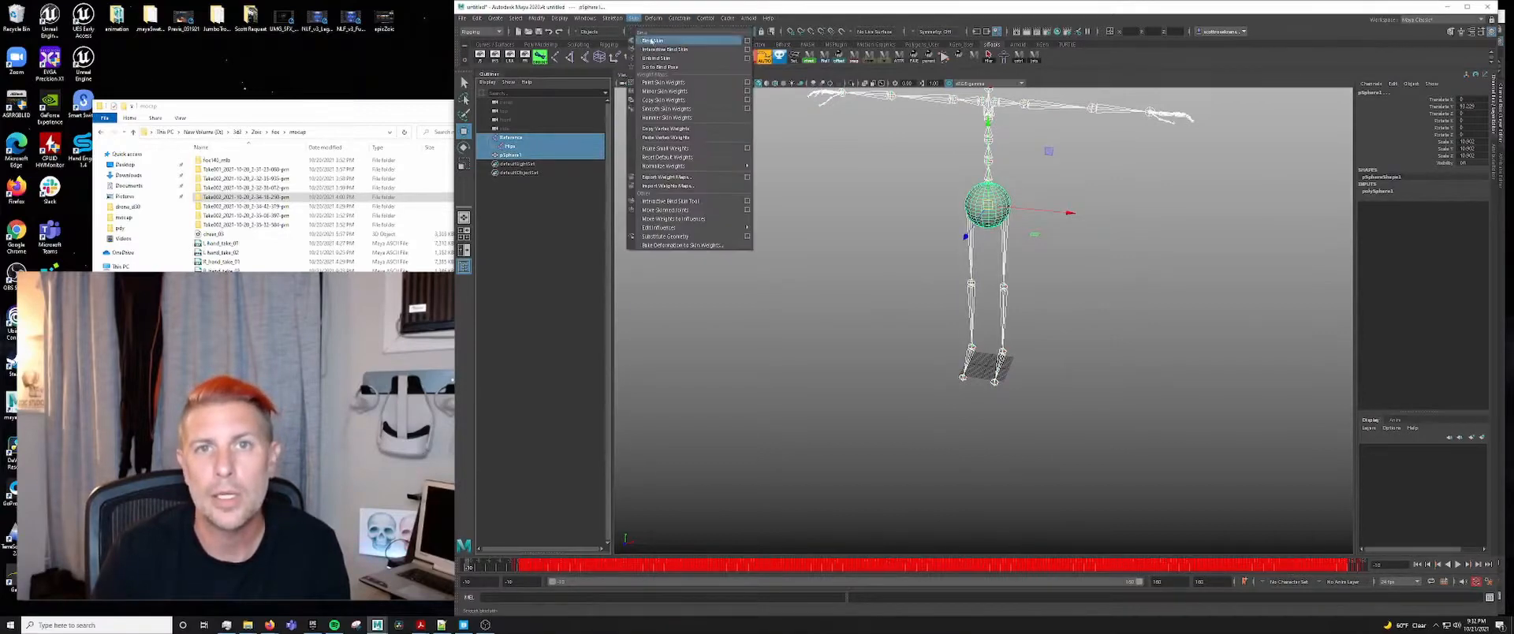
{"action": "left_click", "coordinate": [748, 41]}
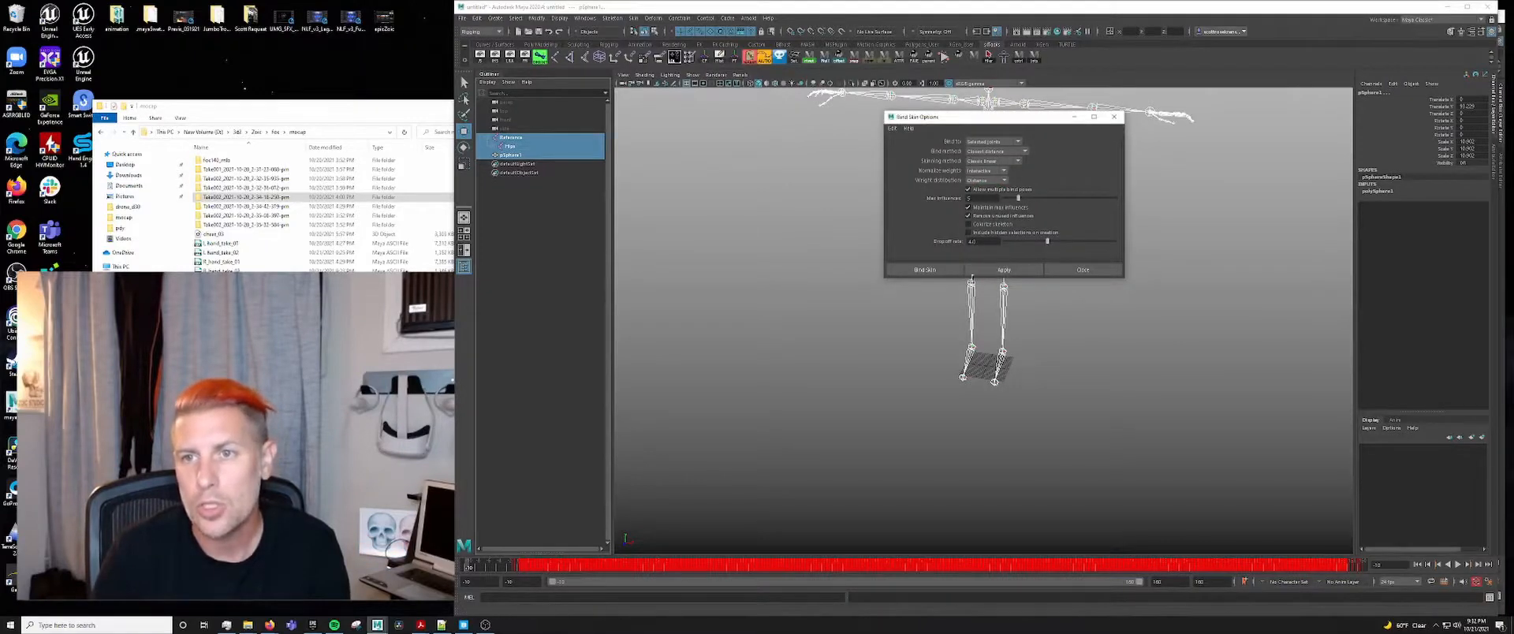
{"action": "left_click", "coordinate": [924, 269]}
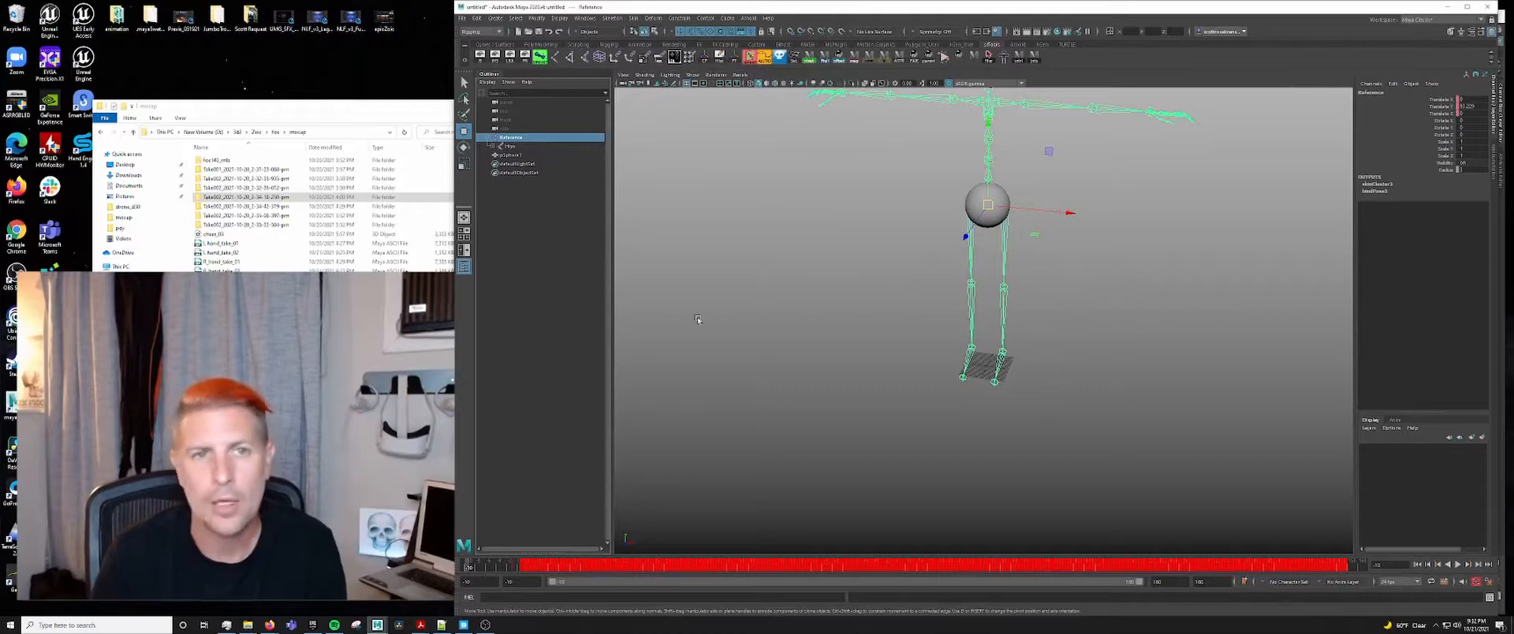
- Rename the bound sphere as dummy_geo
{"action": "left_click", "coordinate": [509, 154]}
{"action": "double_click", "coordinate": [517, 157]}
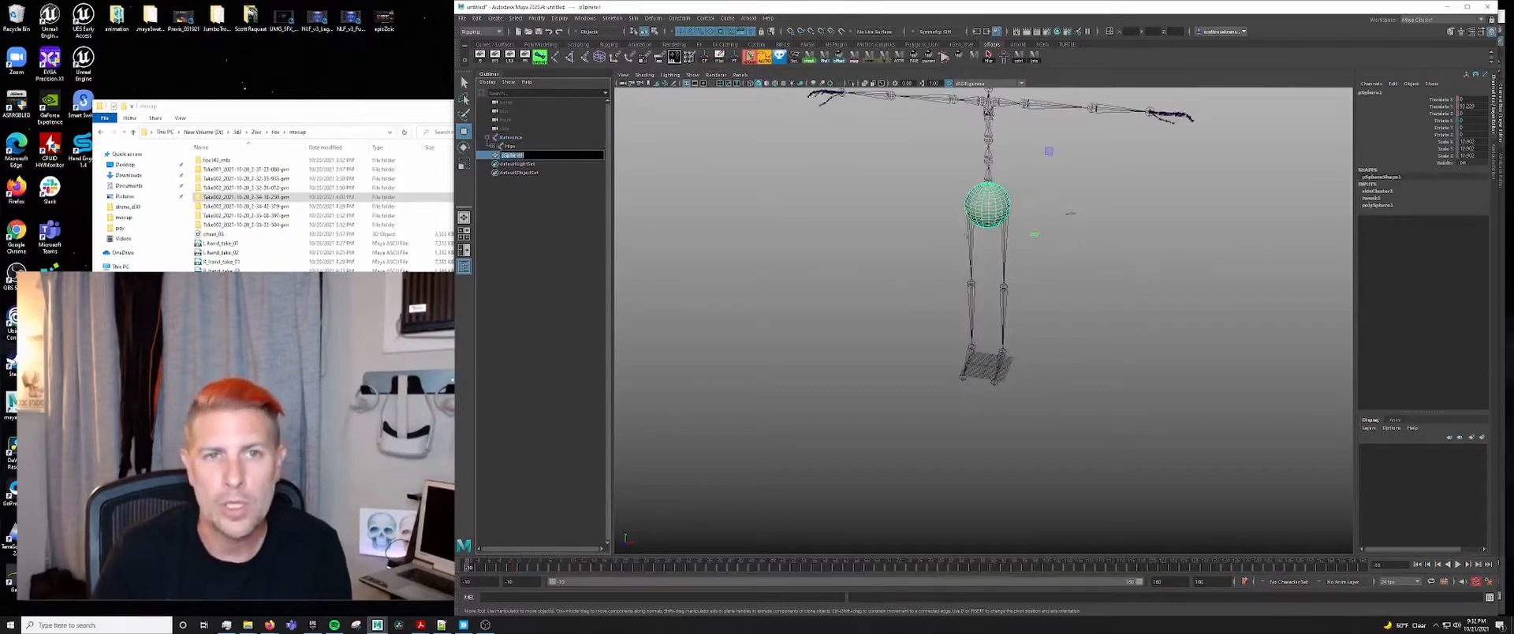
{"action": "type", "text": "dummy_g"}
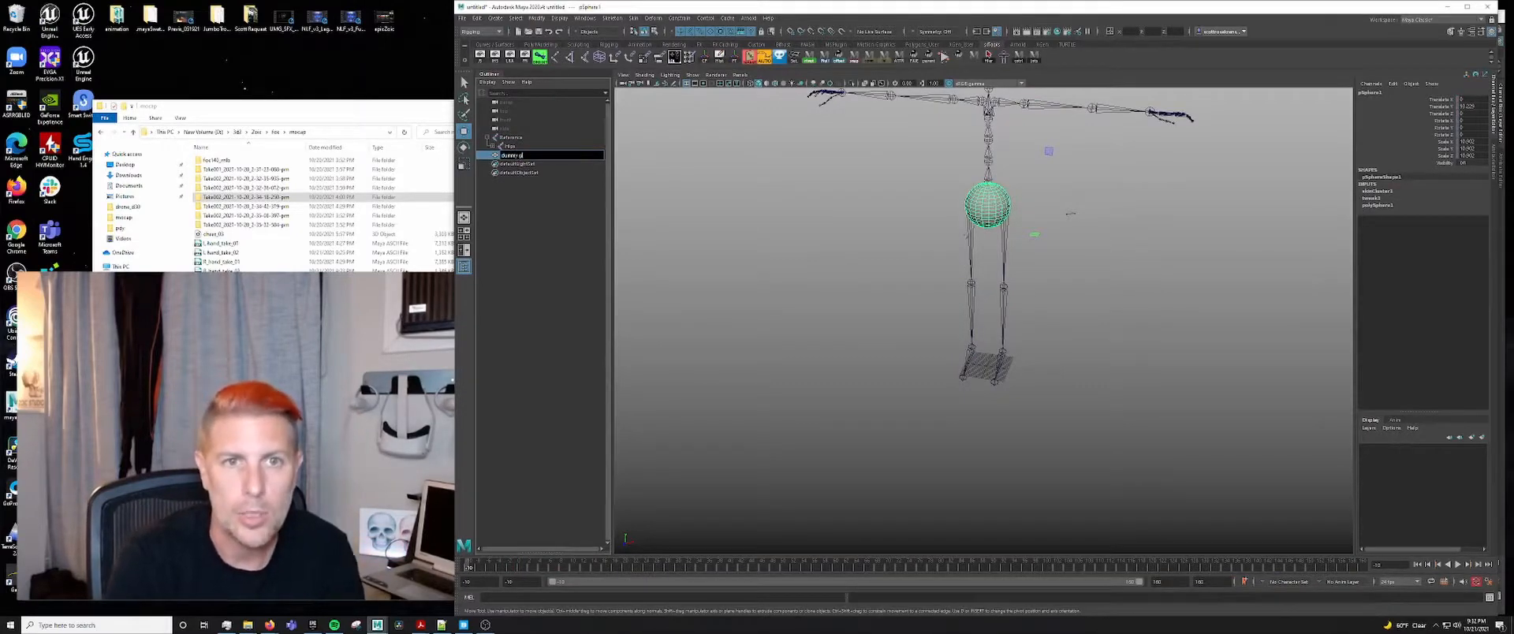
{"action": "type", "text": "eo"}
{"action": "key", "text": "Return"}
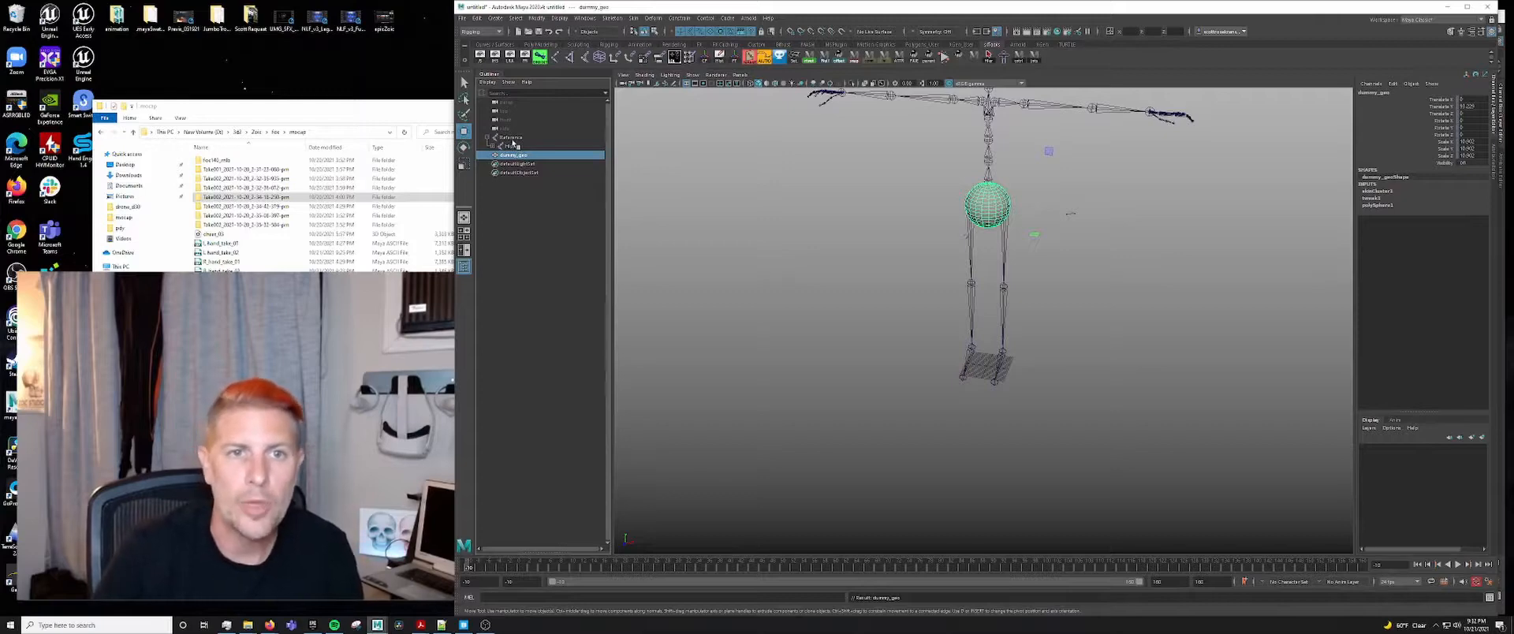
- Review the scene's hierarchy of Reference and dummy_geo, expanding all joints under Reference and selecting its root
{"action": "left_click", "coordinate": [512, 138], "text": "ctrl"}
{"action": "key", "text": "p"}
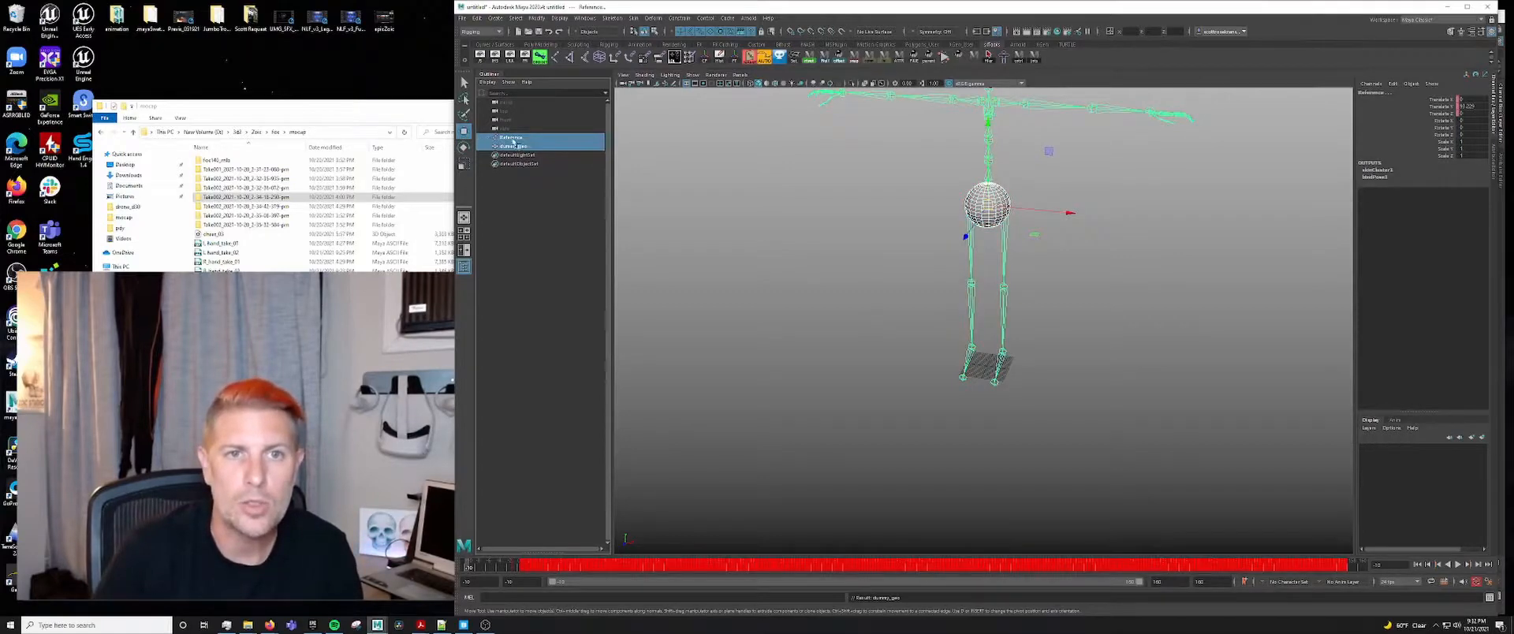
{"action": "left_click", "coordinate": [701, 224]}
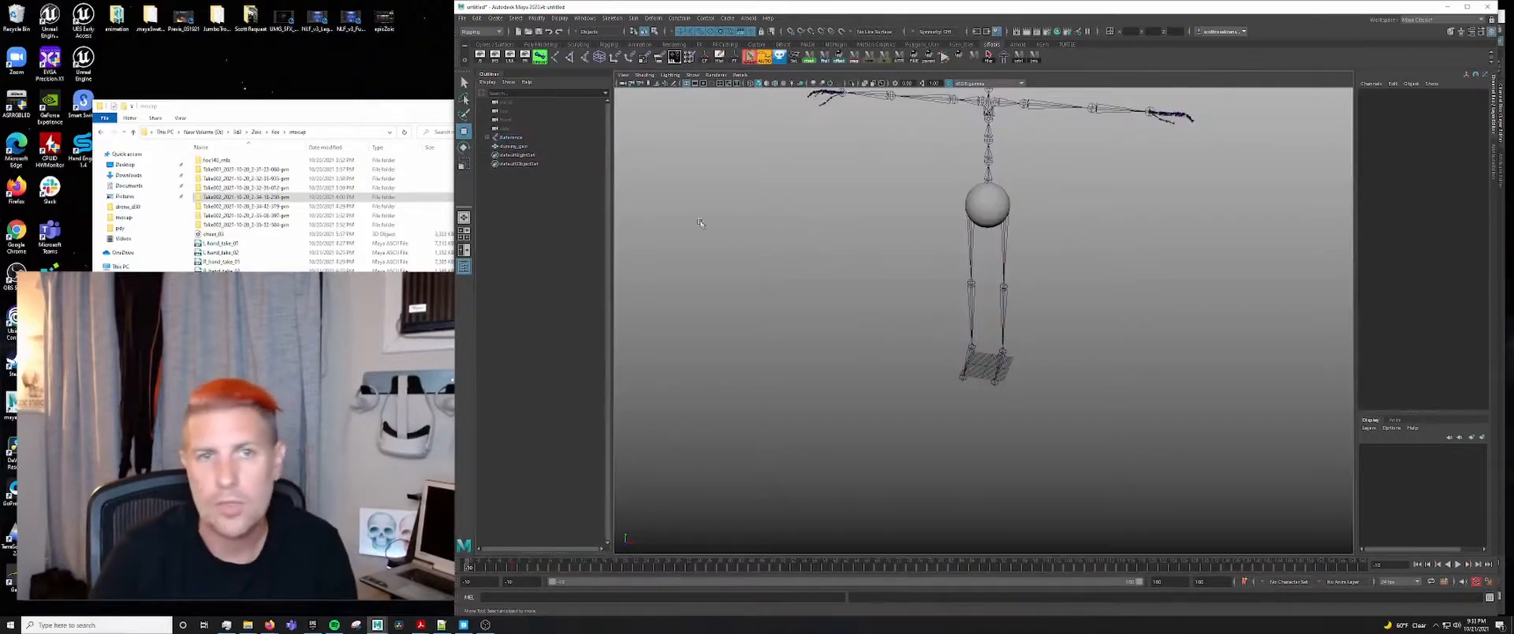
{"action": "left_click", "coordinate": [514, 138]}
{"action": "left_click", "coordinate": [486, 137], "text": "shift"}
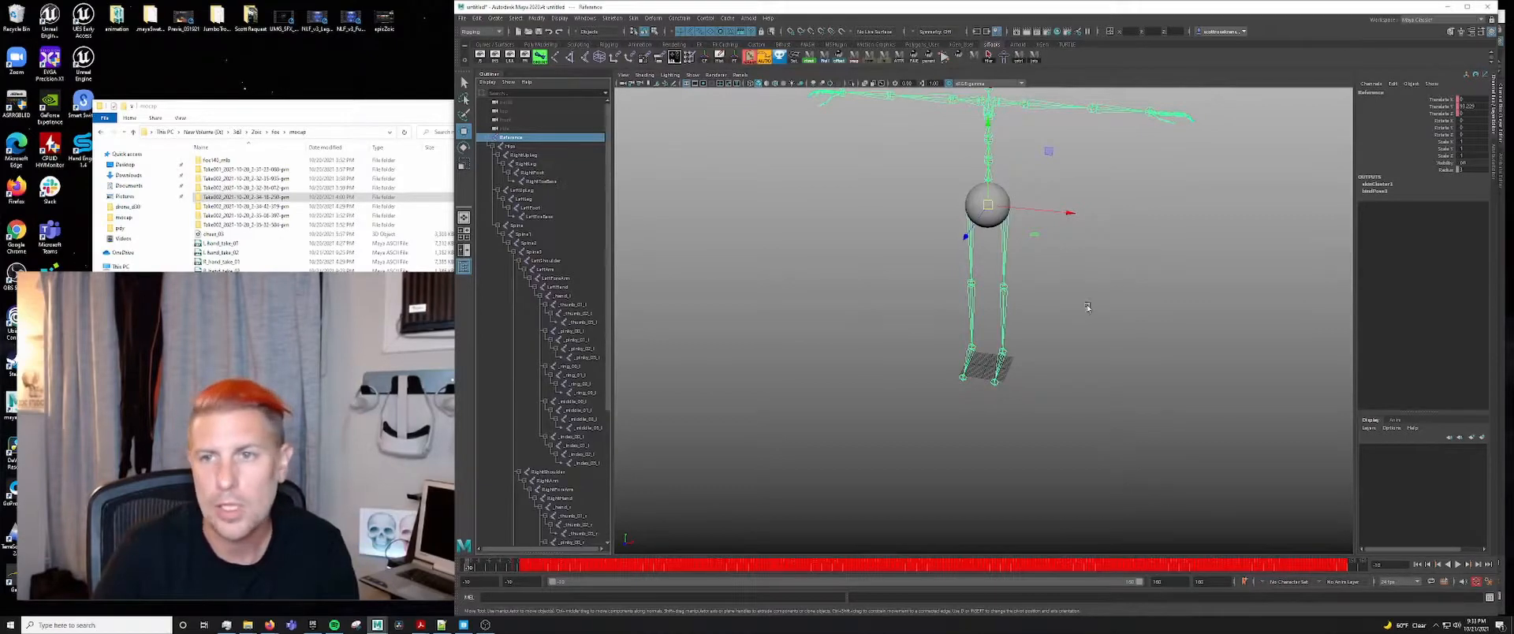
{"action": "mouse_move", "coordinate": [1089, 308]}
{"action": "left_mouse_down", "text": "alt"}
{"action": "mouse_move", "coordinate": [974, 295]}
{"action": "mouse_move", "coordinate": [1063, 300]}
{"action": "left_mouse_up", "text": "alt"}
{"action": "left_click", "coordinate": [1170, 352]}
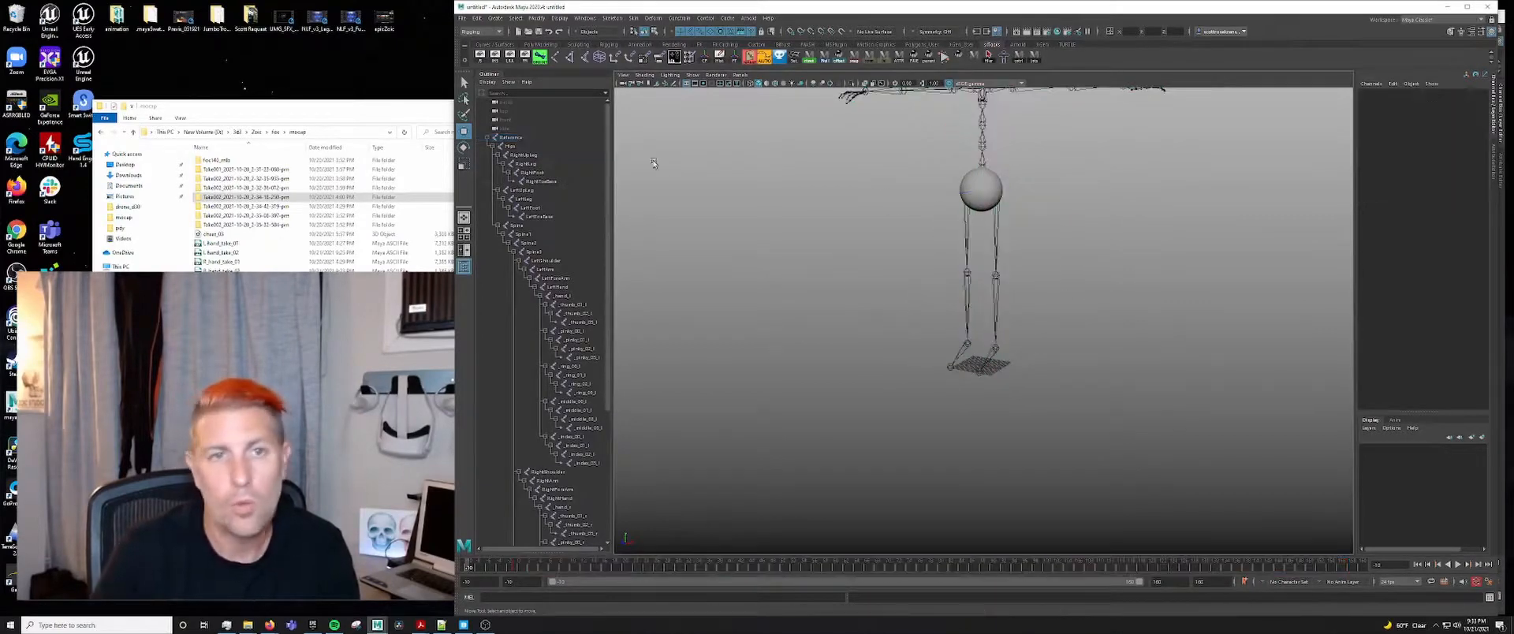
{"action": "left_click", "coordinate": [522, 139]}
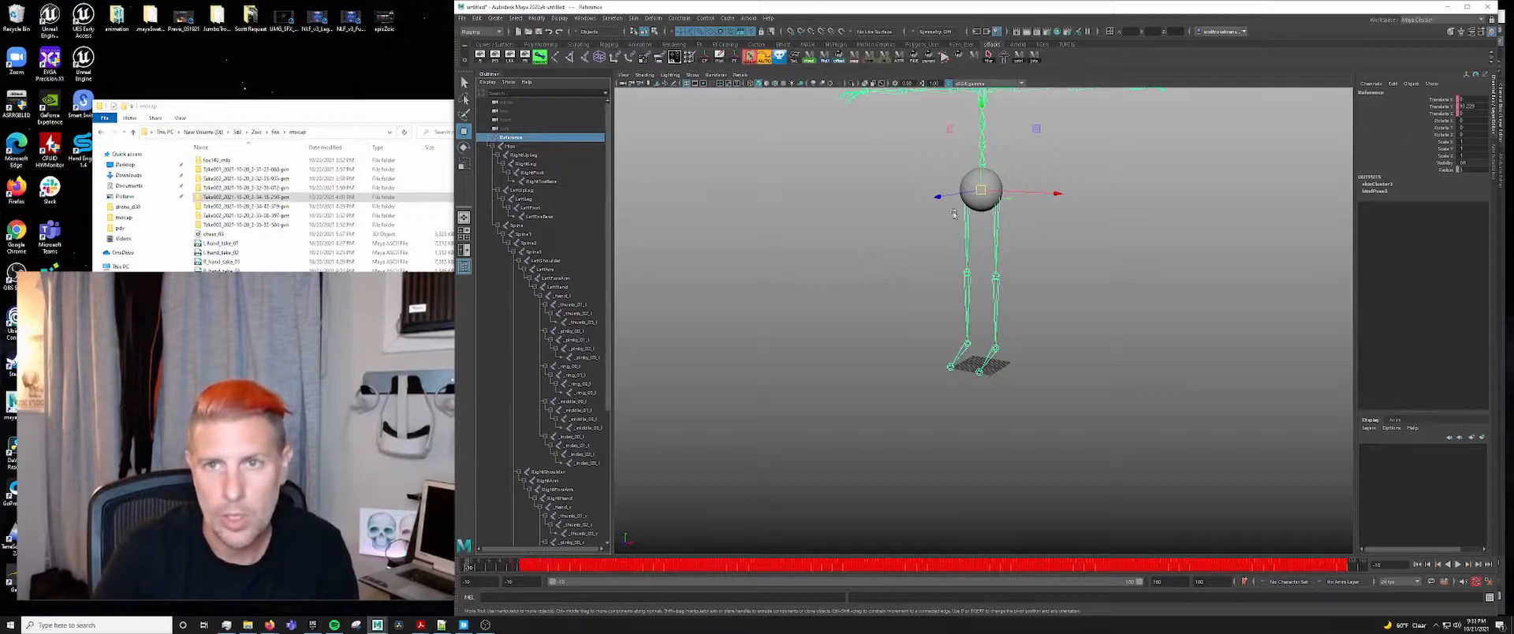
- Create a new joint on the ground beneath the skeleton's feet and name it Root
{"action": "left_click", "coordinate": [832, 368]}
{"action": "left_click", "coordinate": [970, 373]}
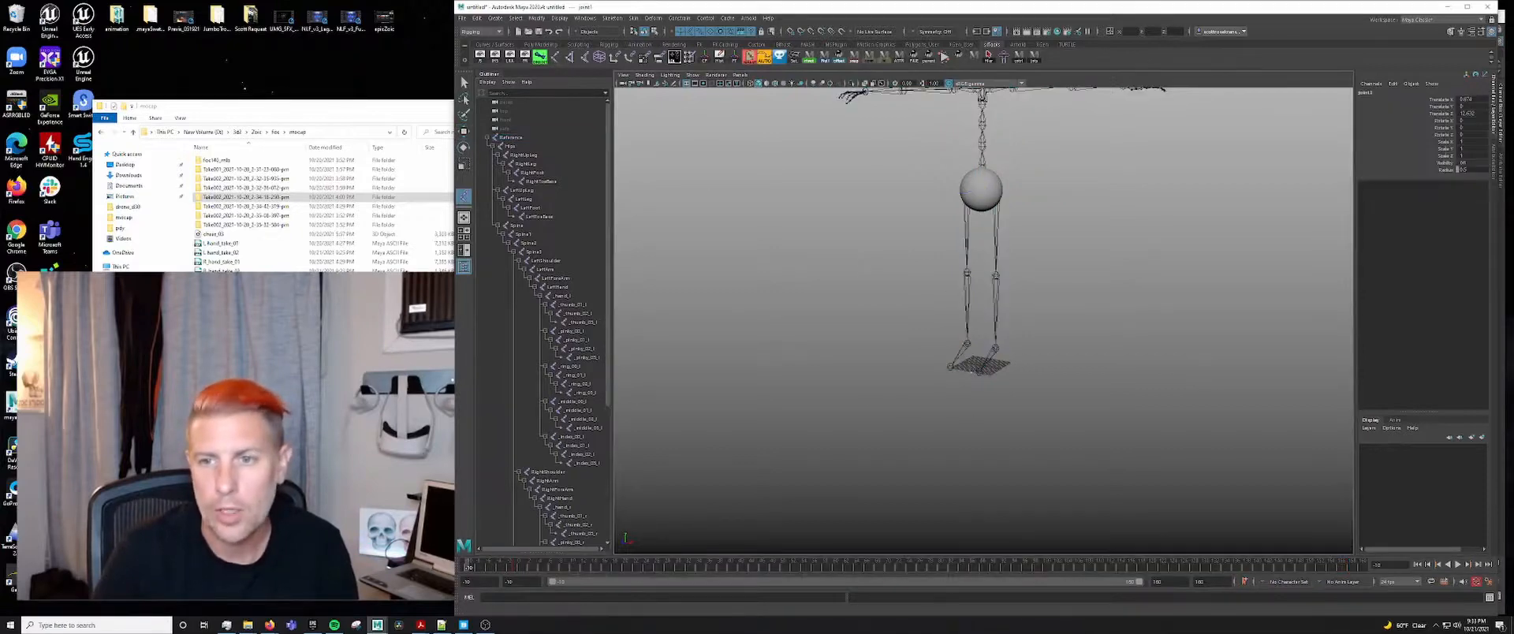
{"action": "key", "text": "w"}
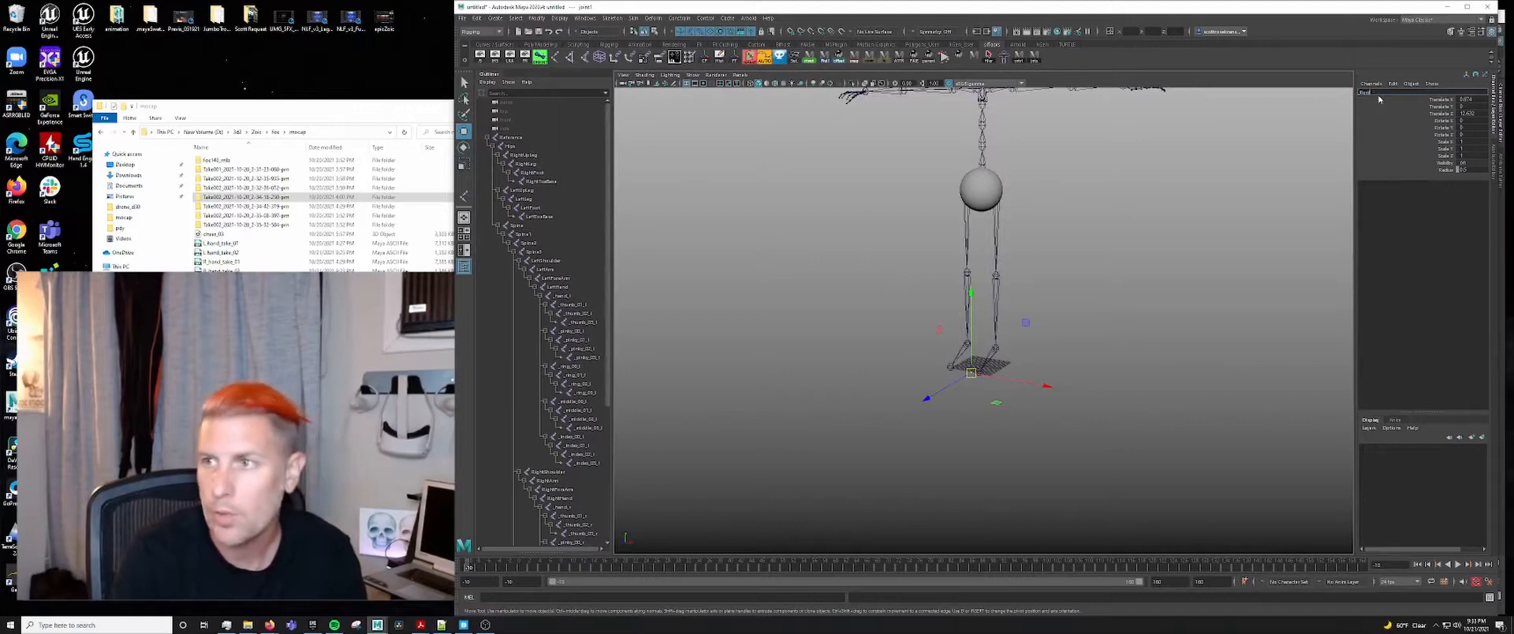
{"action": "key", "text": "Return"}
- Set the Root joint's X, Y and Z translation to 0 so it sits at the world origin
{"action": "left_click_drag", "start_coordinate": [1472, 99], "coordinate": [1473, 110]}
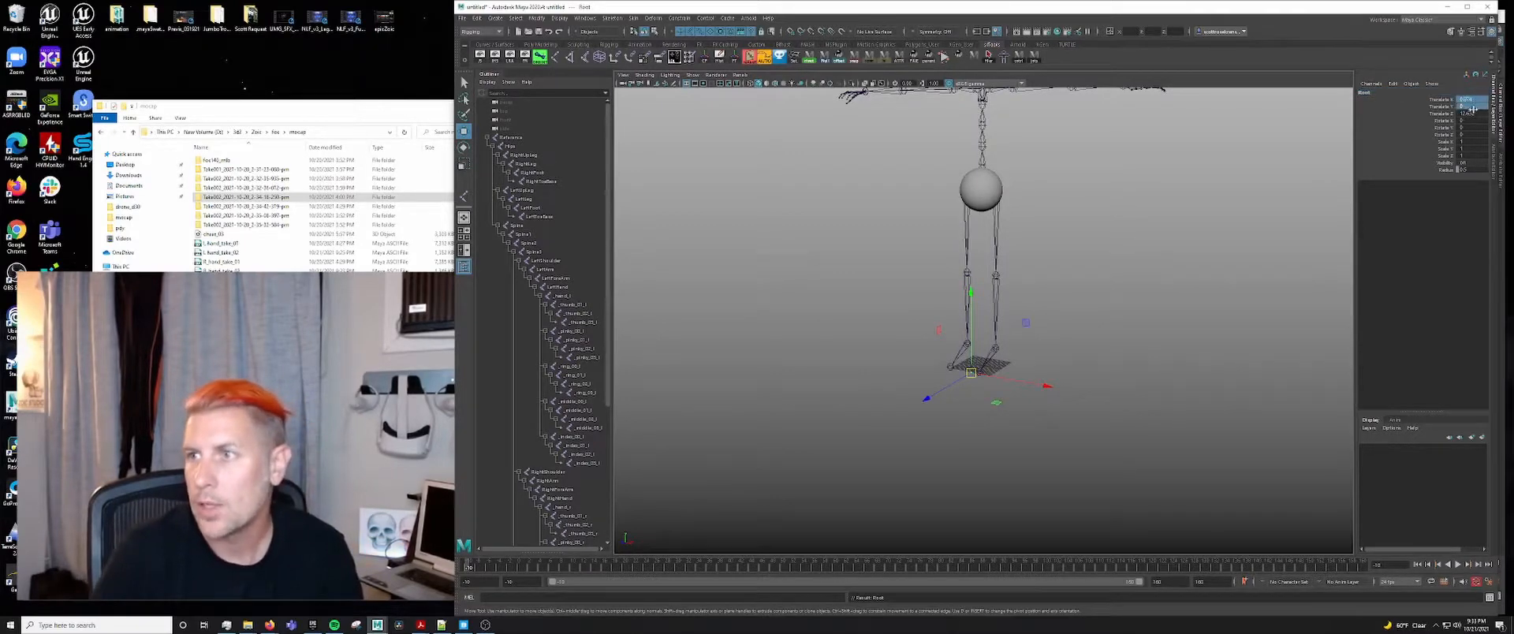
{"action": "type", "text": "0"}
{"action": "key", "text": "Return"}
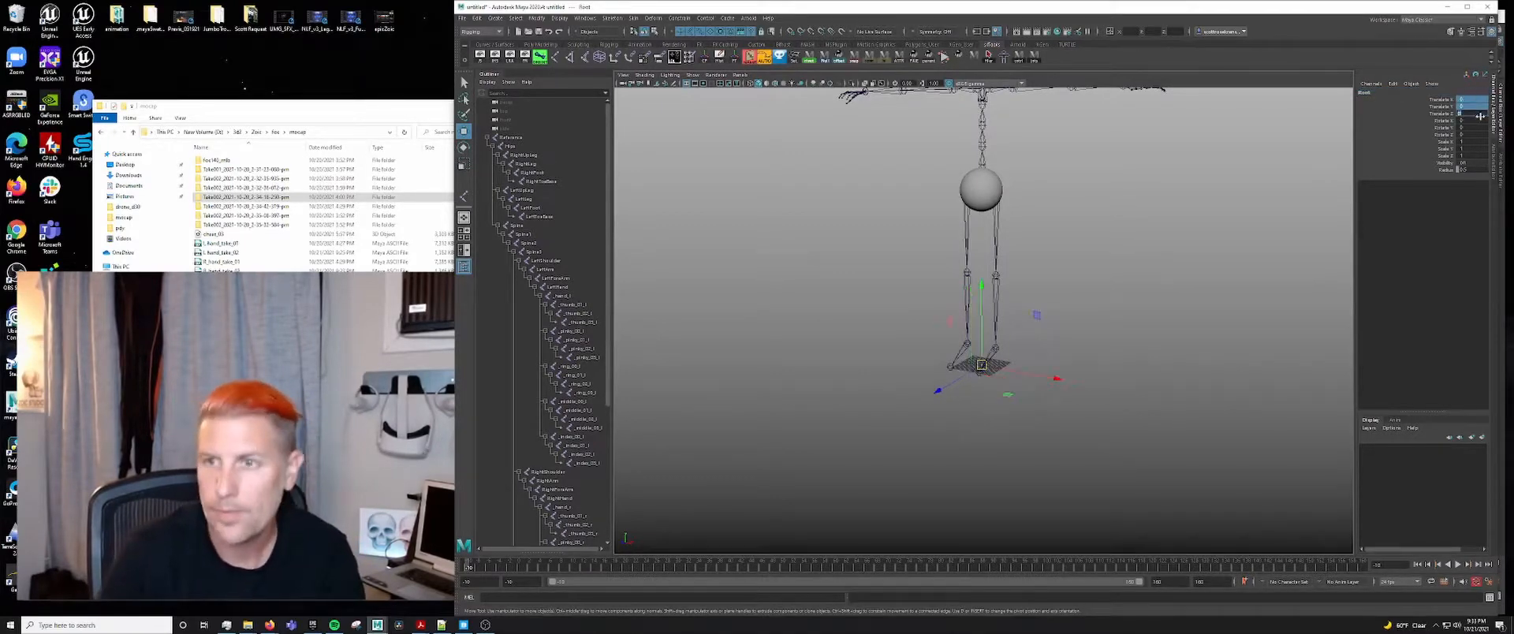
- Parent the Reference hierarchy under the Root joint and select Root to check the full skeleton
{"action": "left_click", "coordinate": [515, 138]}
{"action": "scroll", "coordinate": [506, 385], "scroll_direction": "down", "scroll_amount": 5}
{"action": "left_click", "coordinate": [523, 516]}
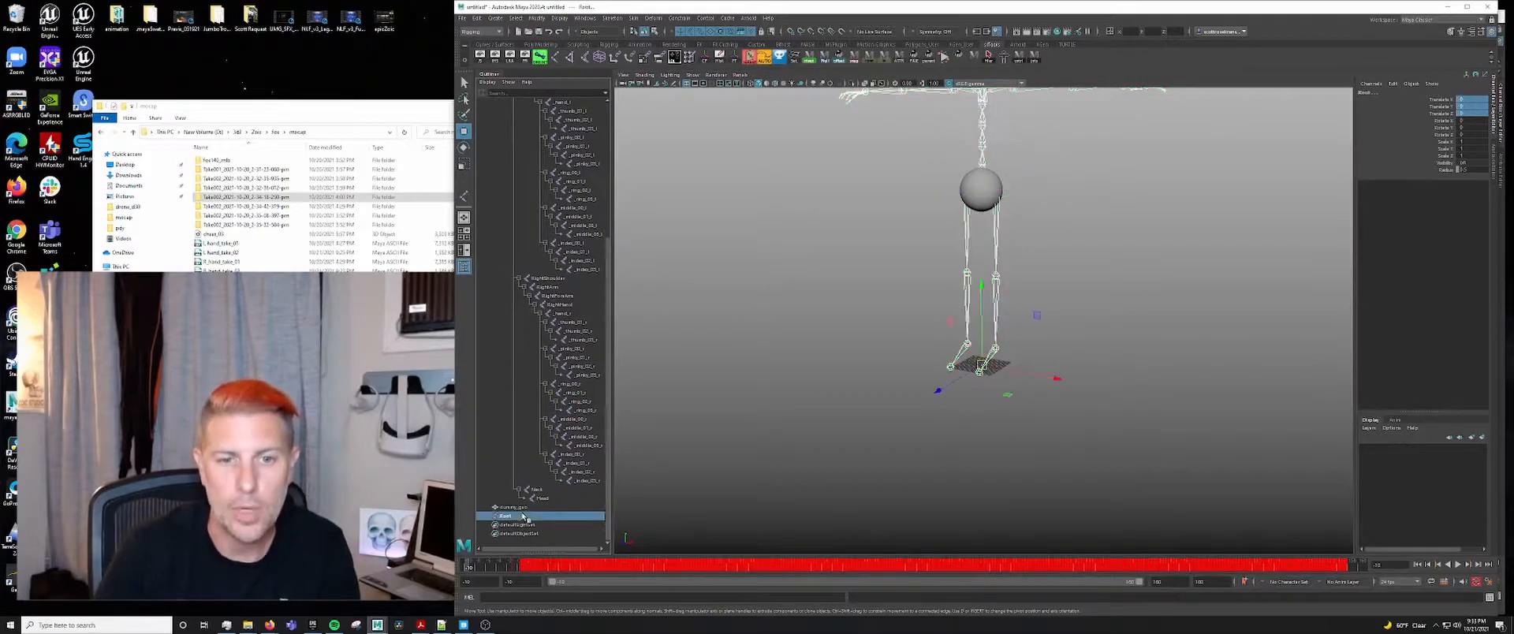
{"action": "key", "text": "p"}
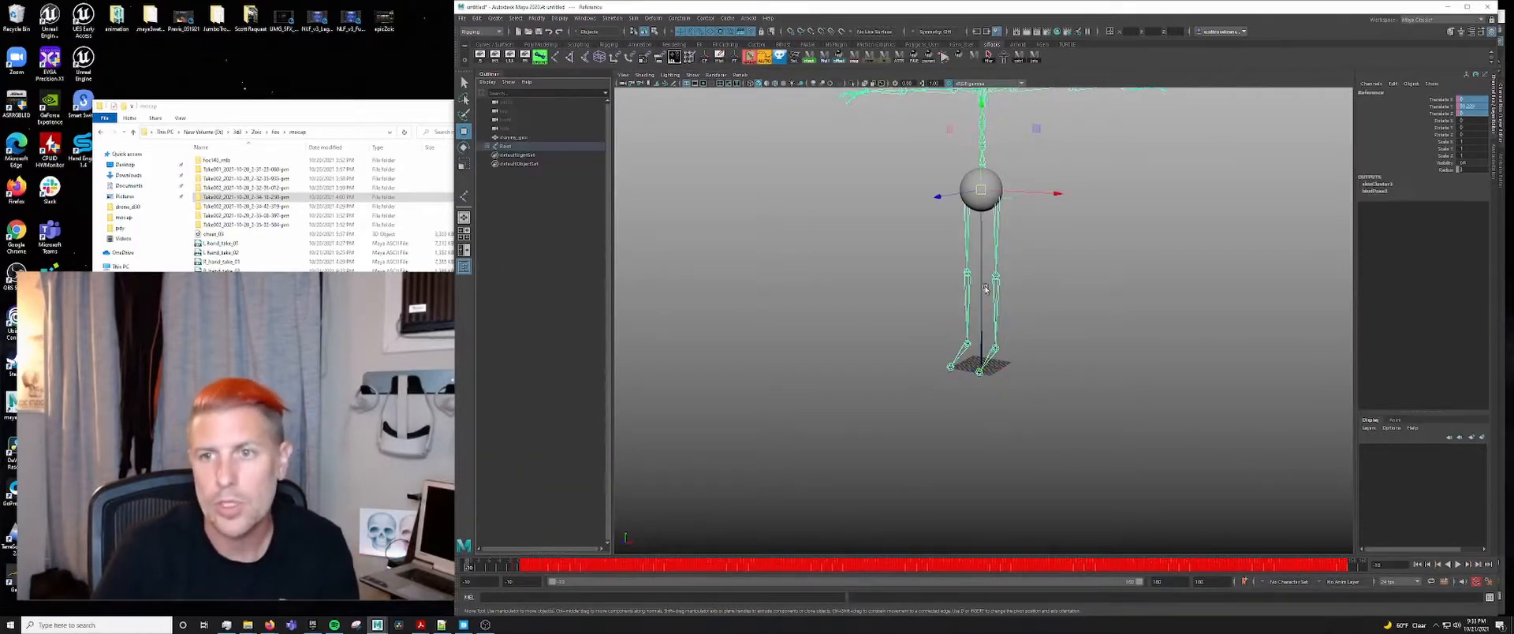
{"action": "left_click", "coordinate": [982, 301]}
{"action": "left_click_drag", "start_coordinate": [787, 359], "coordinate": [804, 345], "text": "alt"}
{"action": "middle_click_drag", "start_coordinate": [805, 345], "coordinate": [808, 388], "text": "alt"}
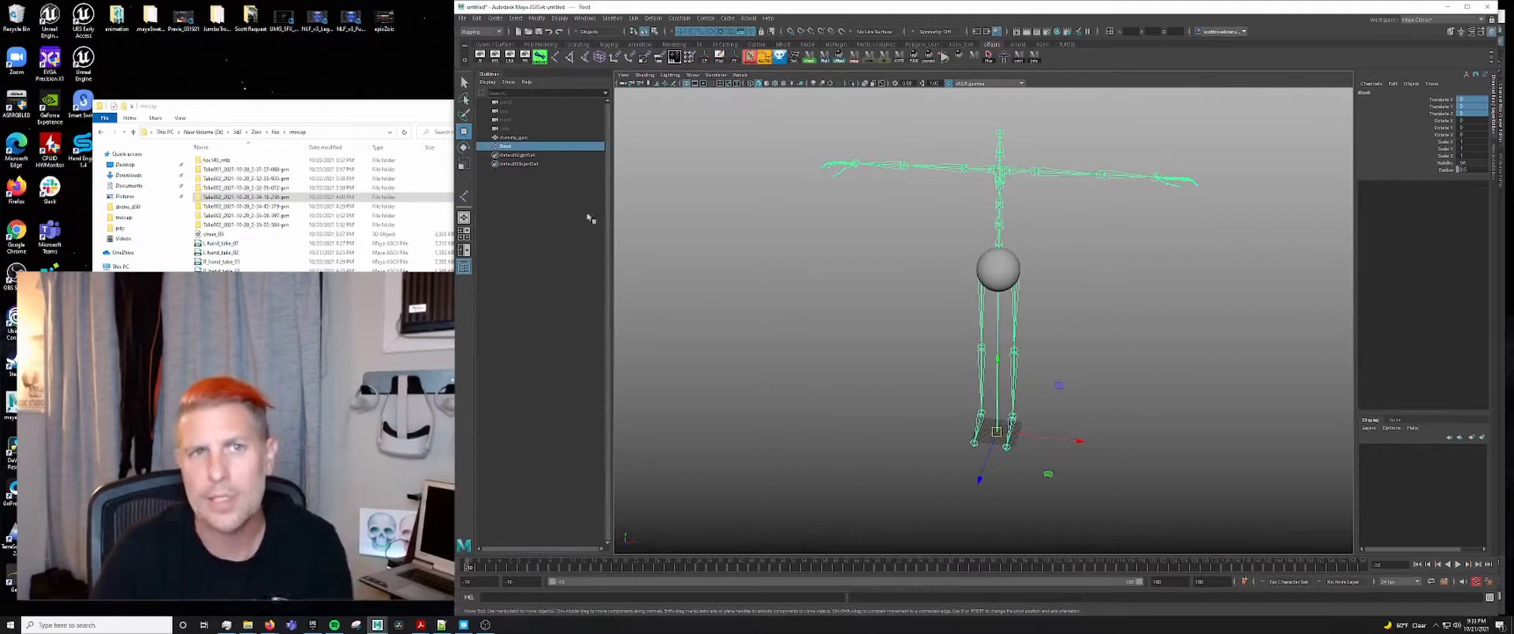
- Group dummy_geo and Root together and name the group crowdPerson
{"action": "left_click", "coordinate": [508, 138], "text": "ctrl"}
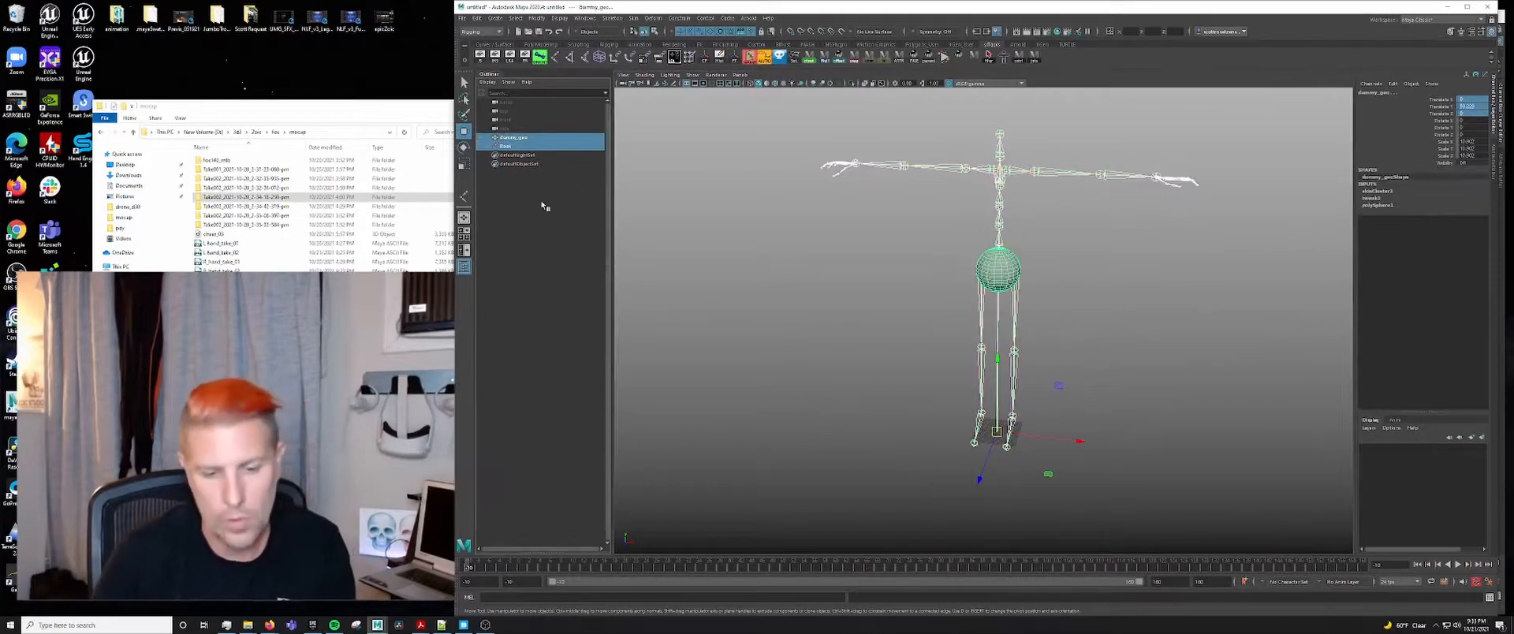
{"action": "key", "text": "ctrl+g"}
{"action": "double_click", "coordinate": [509, 138]}
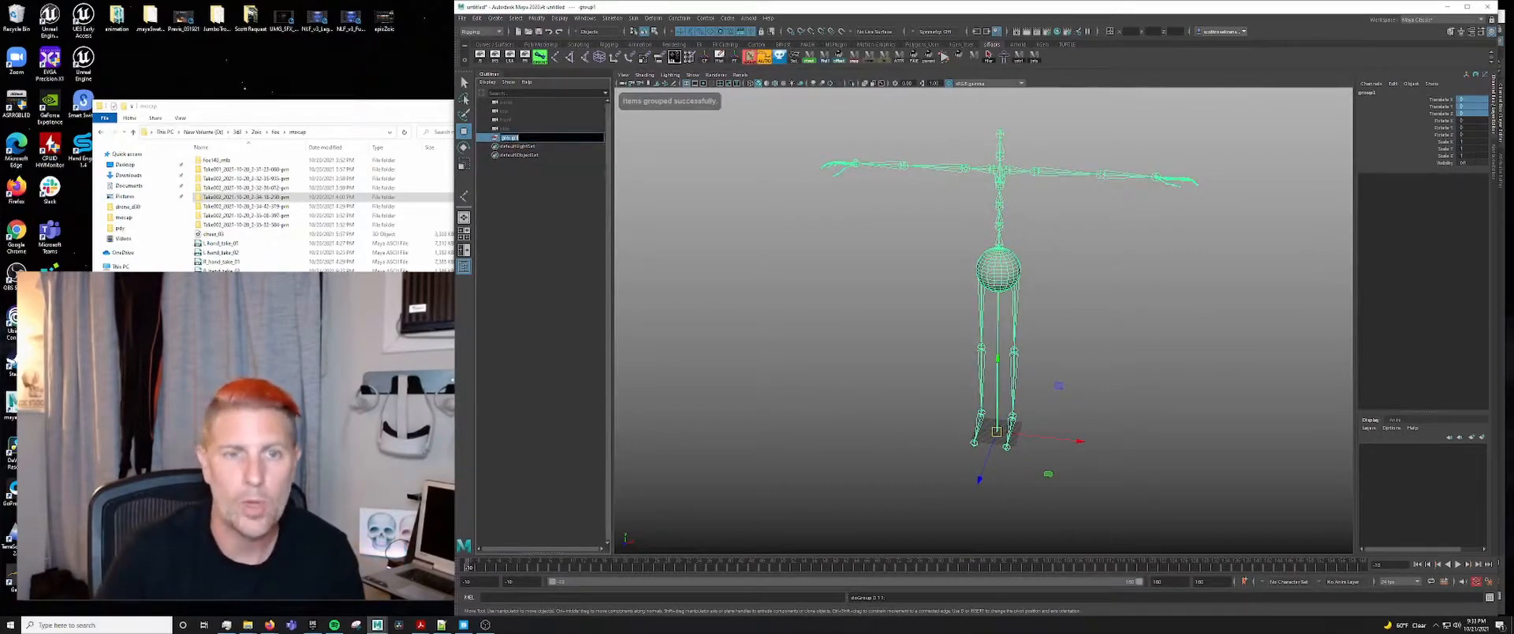
{"action": "type", "text": "of"}
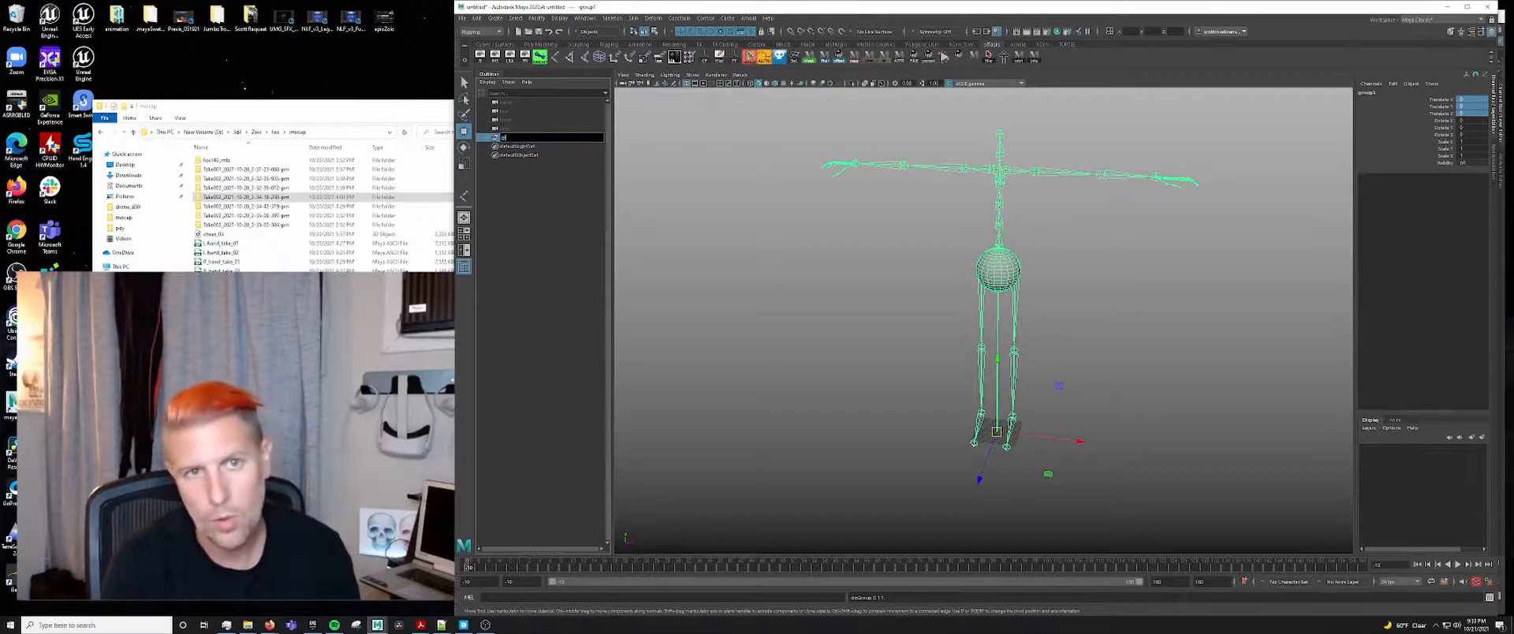
{"action": "type", "text": "owd"}
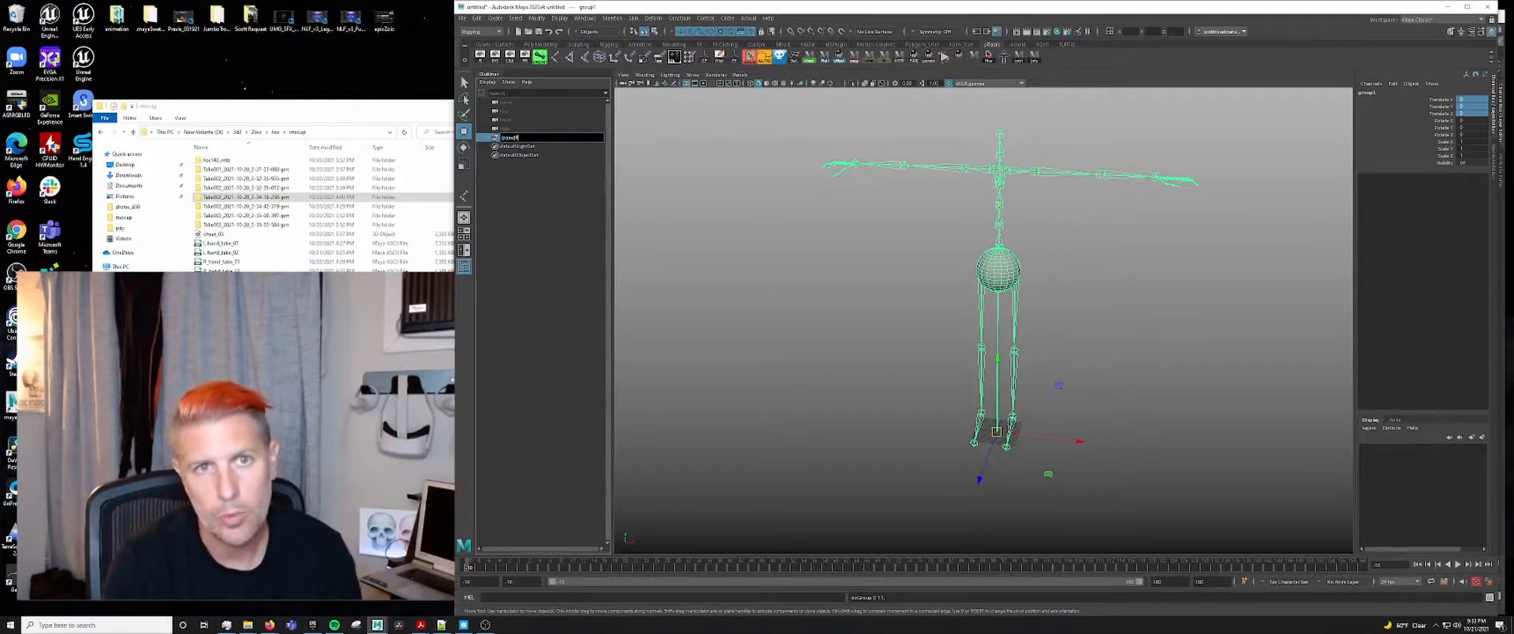
{"action": "type", "text": "Person"}
{"action": "key", "text": "Return"}
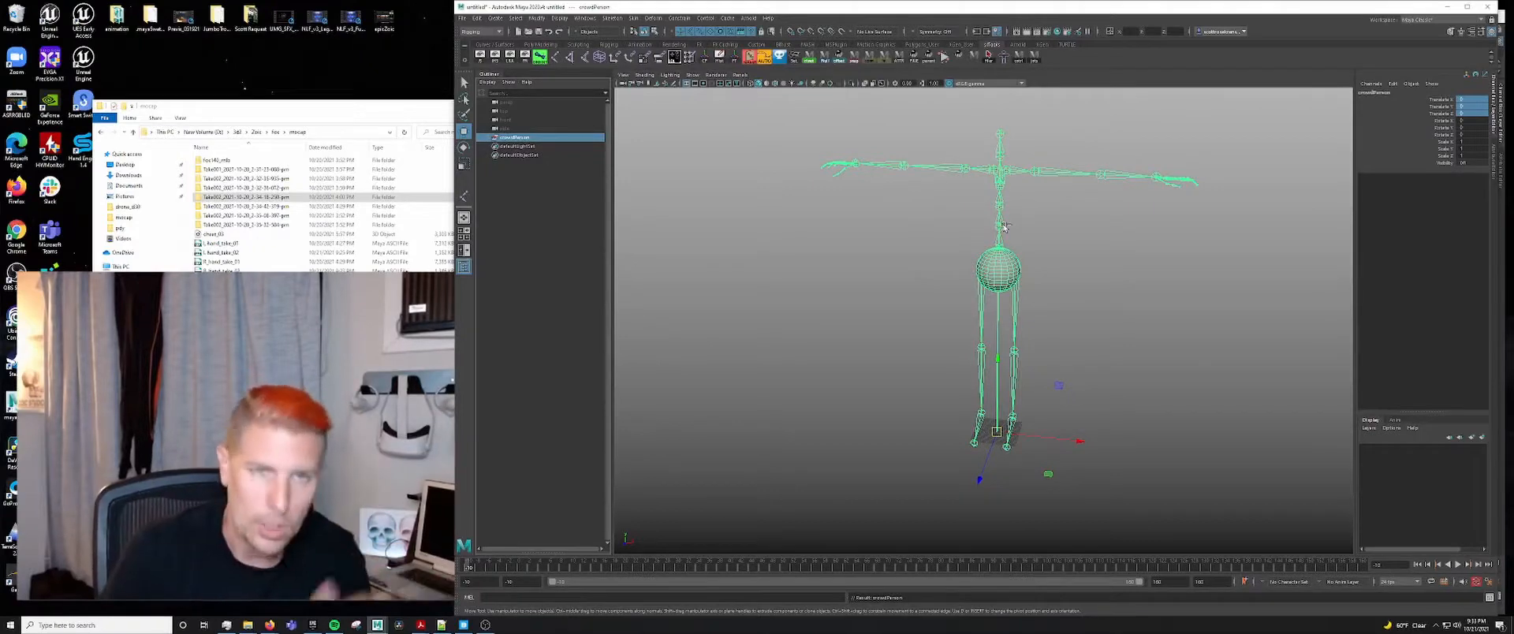
- Set up an FBX export of the selected crowdPerson group, checking that animation is included, and browse to the desktop
{"action": "left_click", "coordinate": [466, 19]}
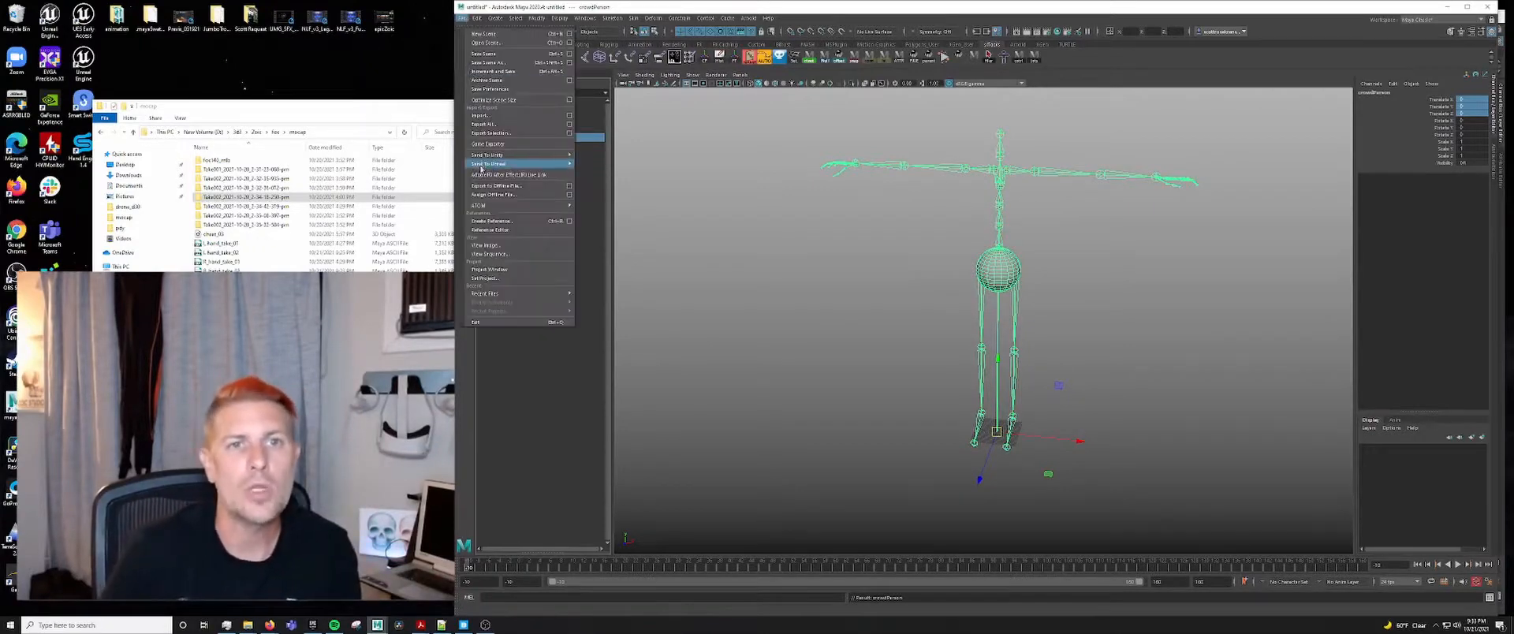
{"action": "left_click", "coordinate": [493, 135]}
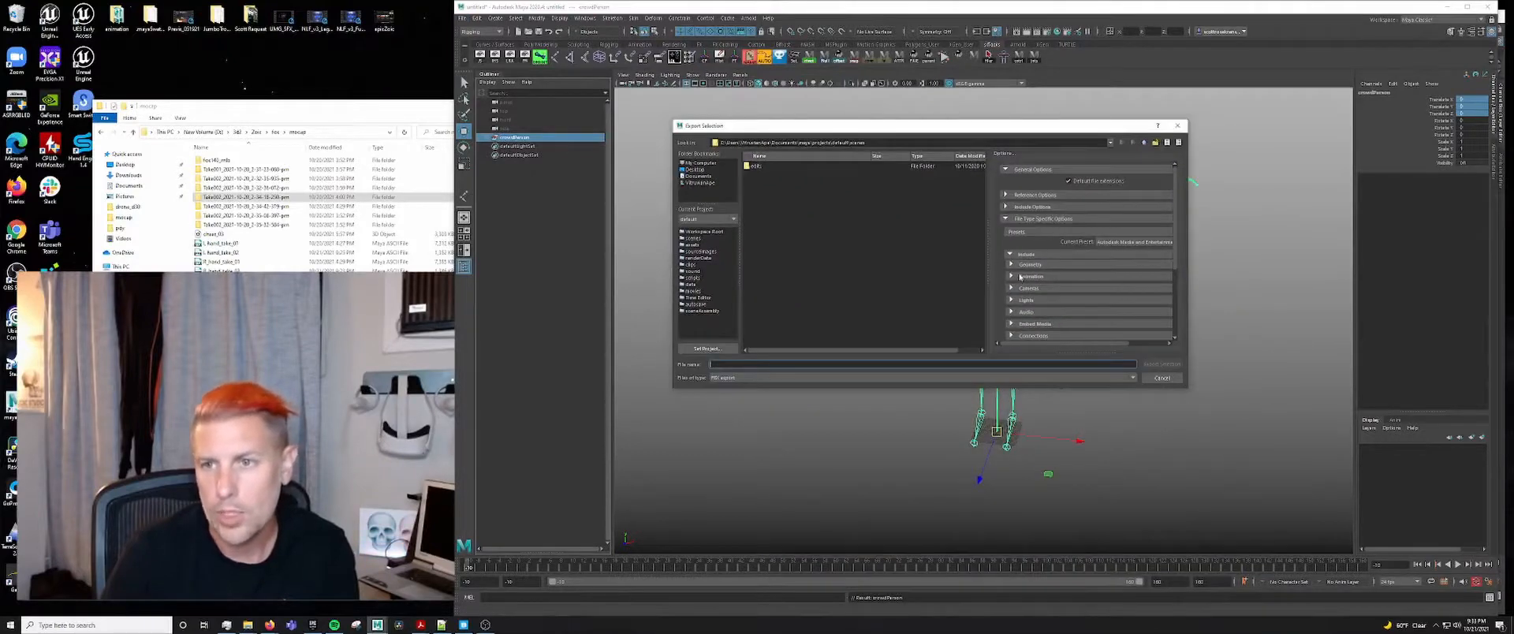
{"action": "left_click", "coordinate": [1019, 277]}
{"action": "scroll", "coordinate": [1059, 289], "scroll_direction": "down", "scroll_amount": 2}
{"action": "scroll", "coordinate": [1136, 209], "scroll_direction": "up", "scroll_amount": 3}
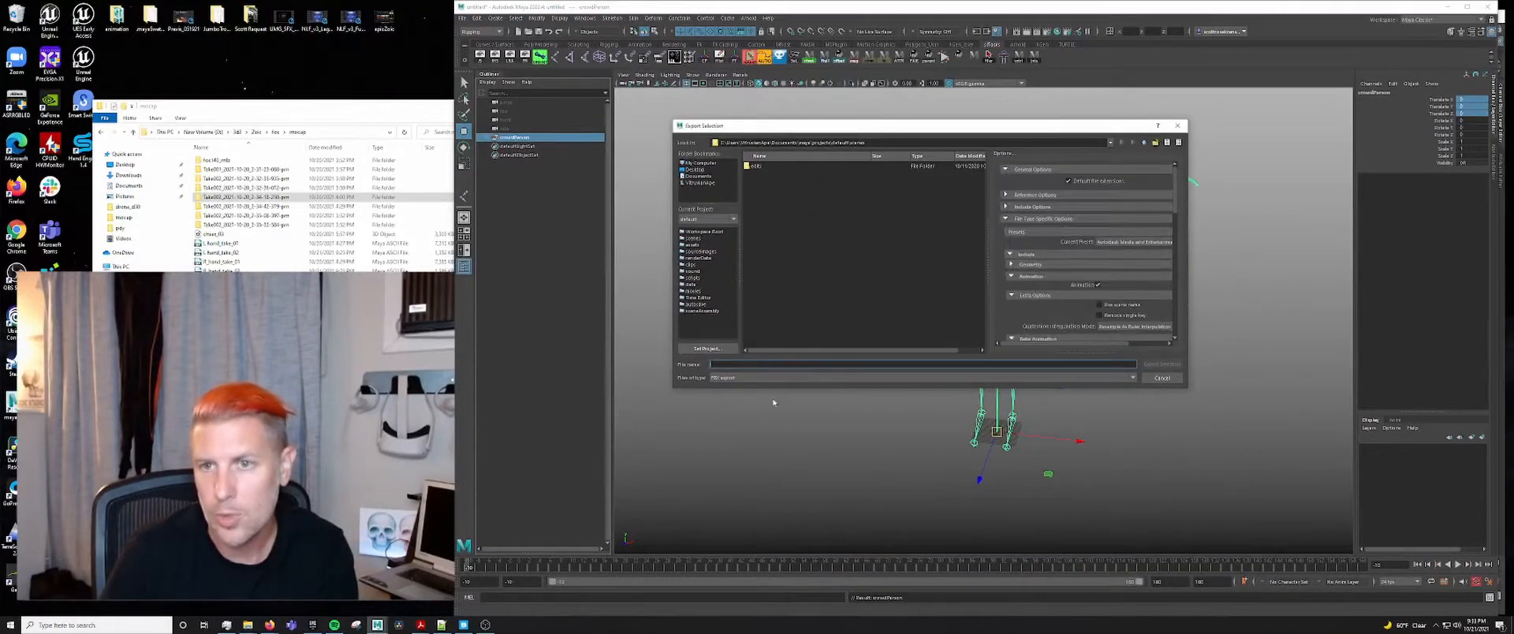
{"action": "left_click", "coordinate": [697, 170]}
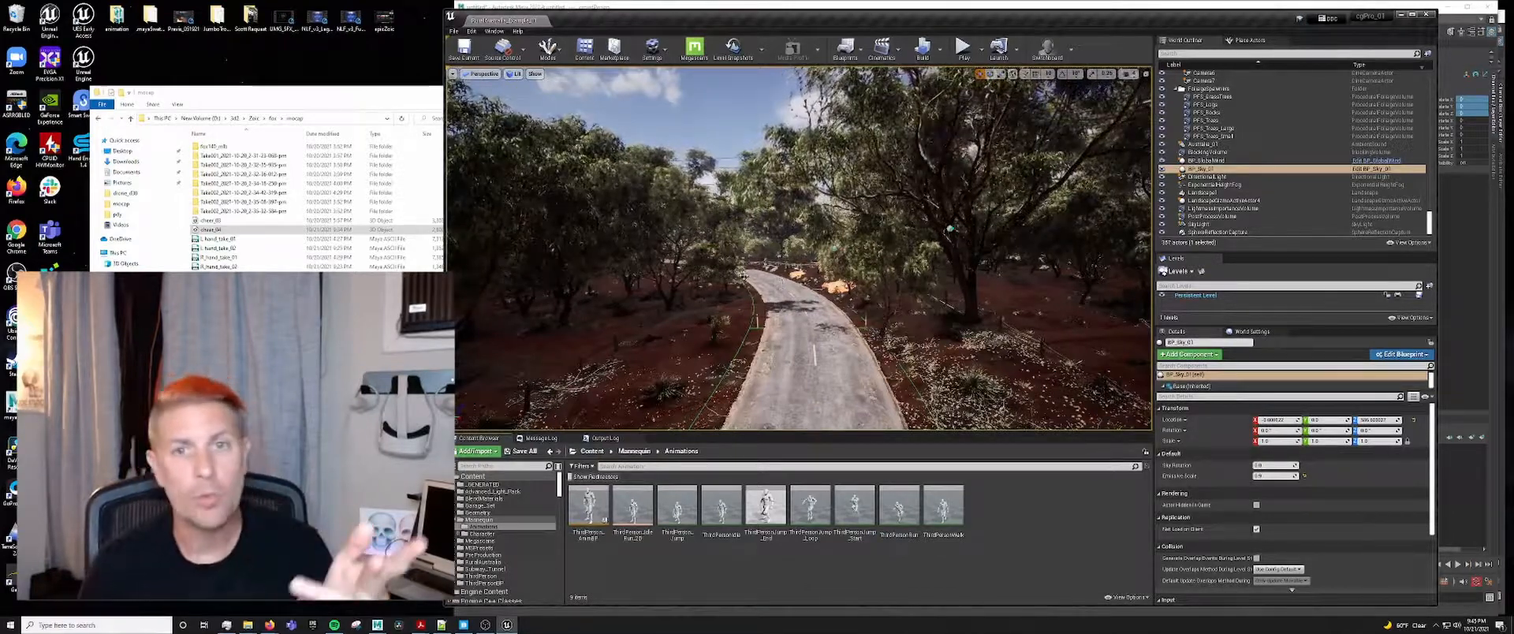
- In Unreal Engine, import cheer_04 from the mocap folder into Mannequin/Animations with mesh and animations, leaving the skeleton unassigned
{"action": "left_click_drag", "start_coordinate": [218, 233], "coordinate": [604, 161]}
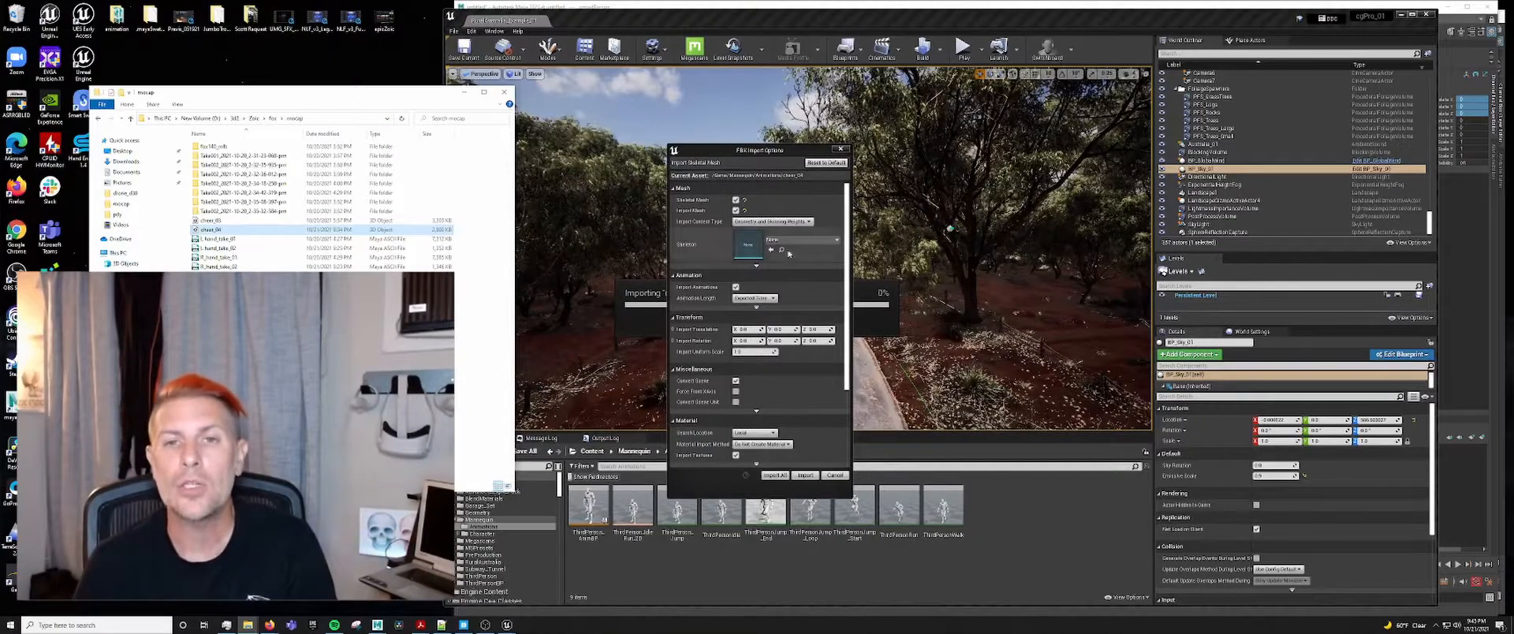
{"action": "mouse_move", "coordinate": [737, 152]}
{"action": "left_mouse_down"}
{"action": "mouse_move", "coordinate": [775, 149]}
{"action": "mouse_move", "coordinate": [751, 145]}
{"action": "left_mouse_up"}
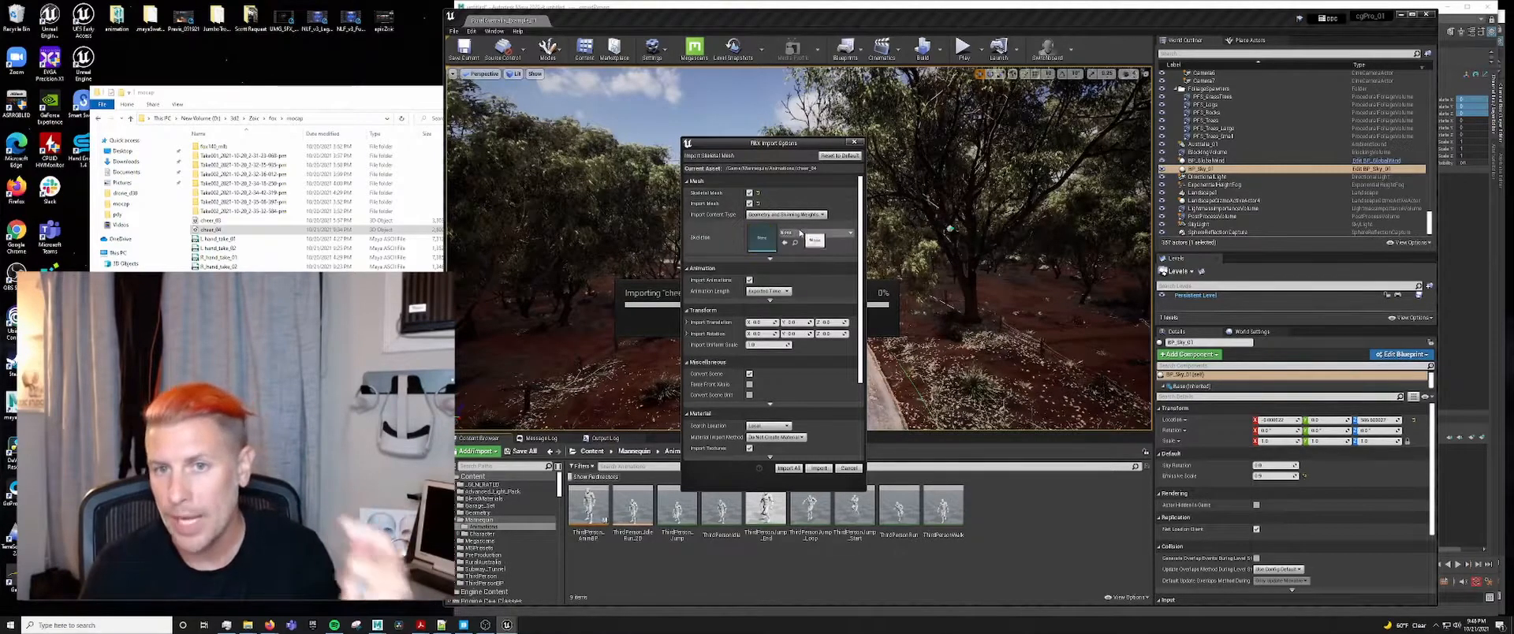
{"action": "left_click", "coordinate": [796, 233]}
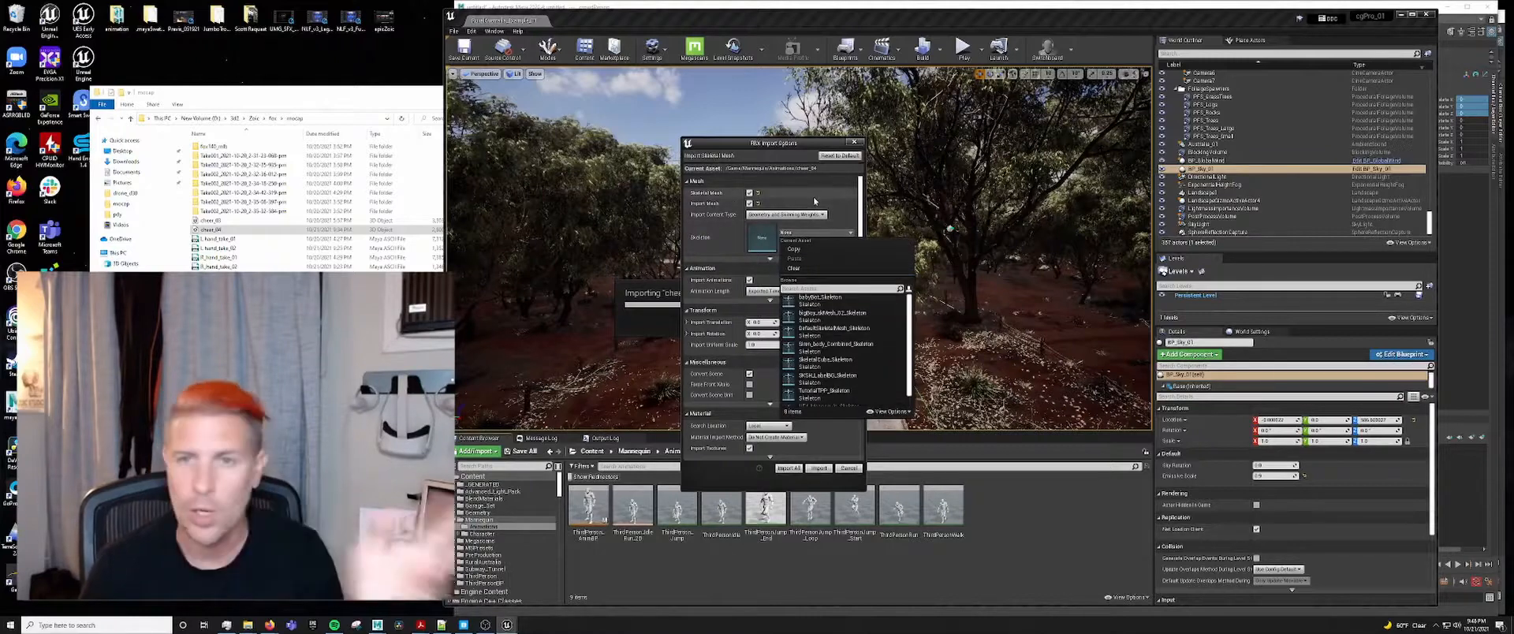
{"action": "left_click", "coordinate": [862, 213]}
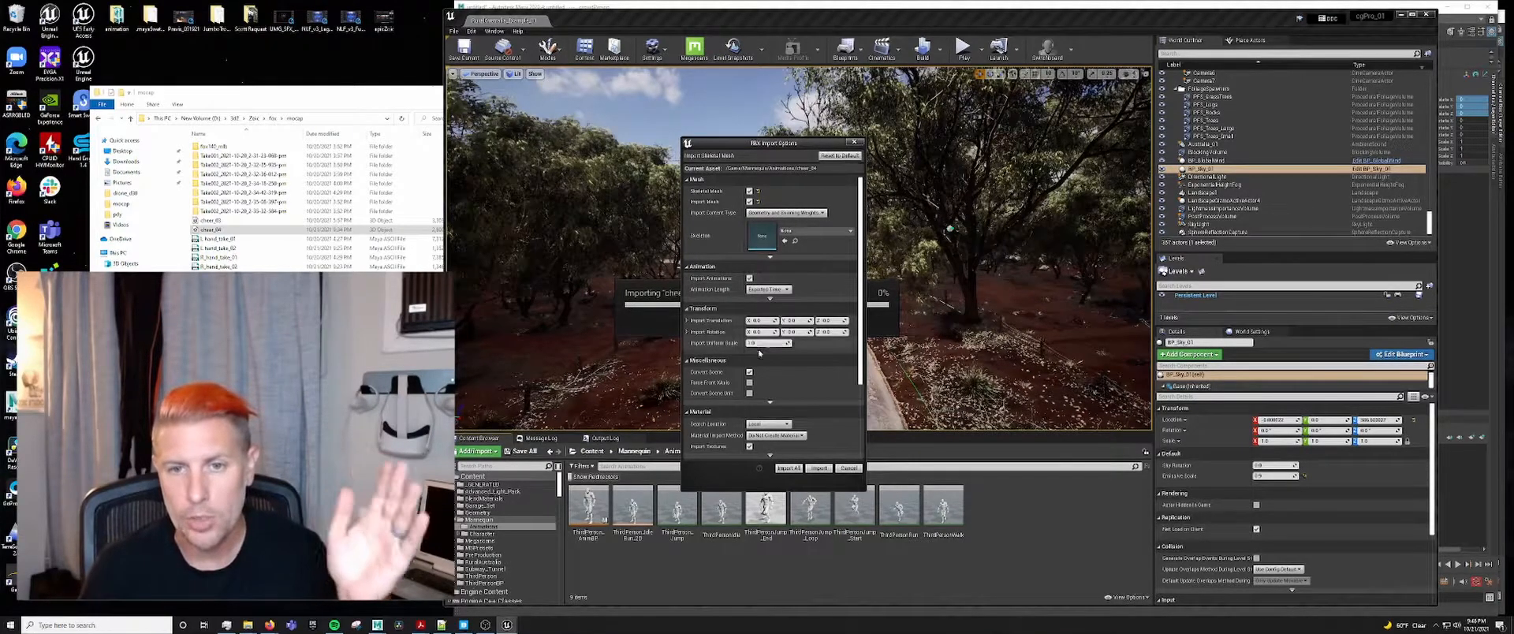
{"action": "scroll", "coordinate": [749, 323], "scroll_direction": "down", "scroll_amount": 3}
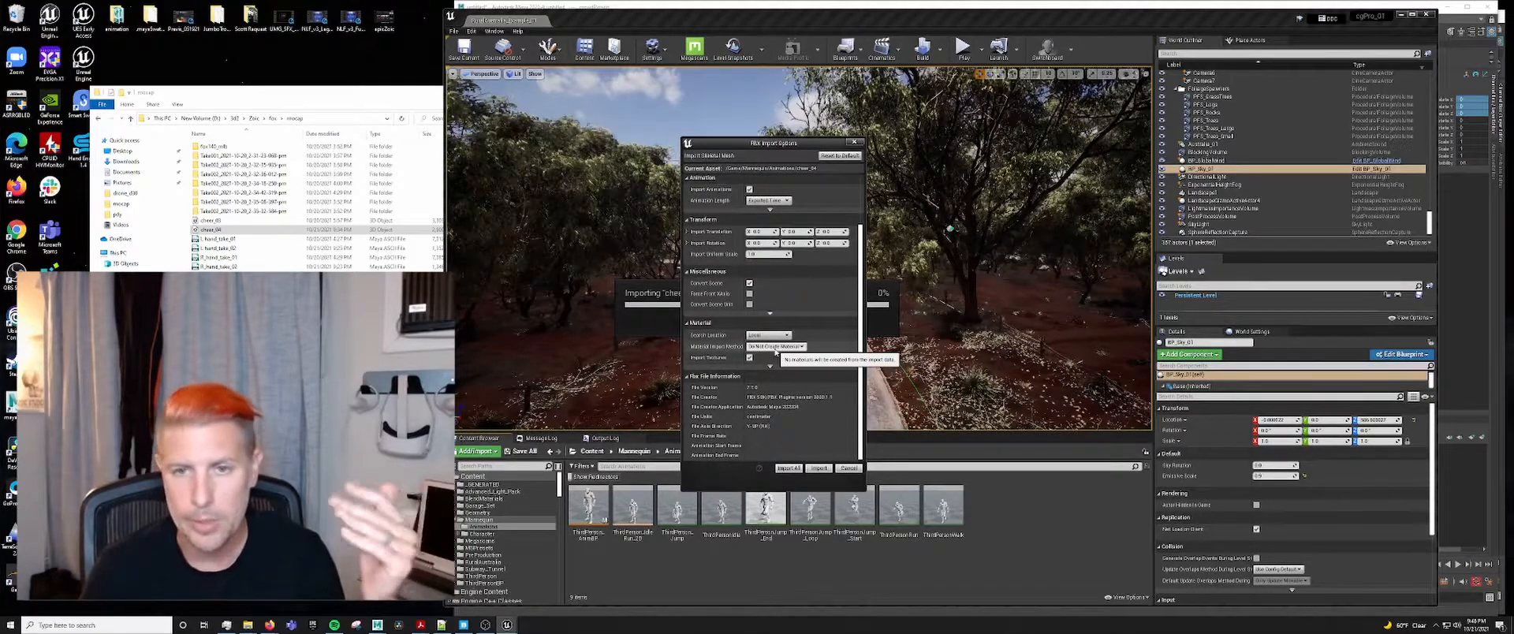
{"action": "left_click", "coordinate": [818, 468]}
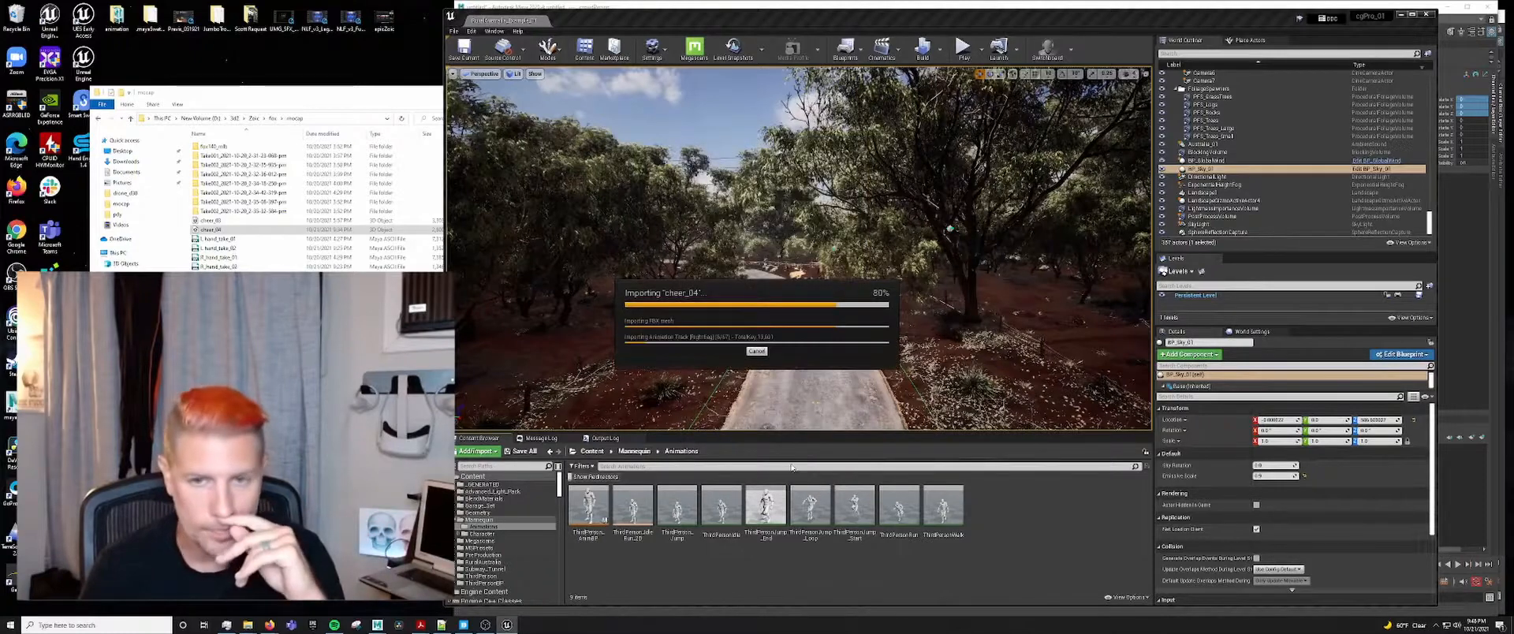
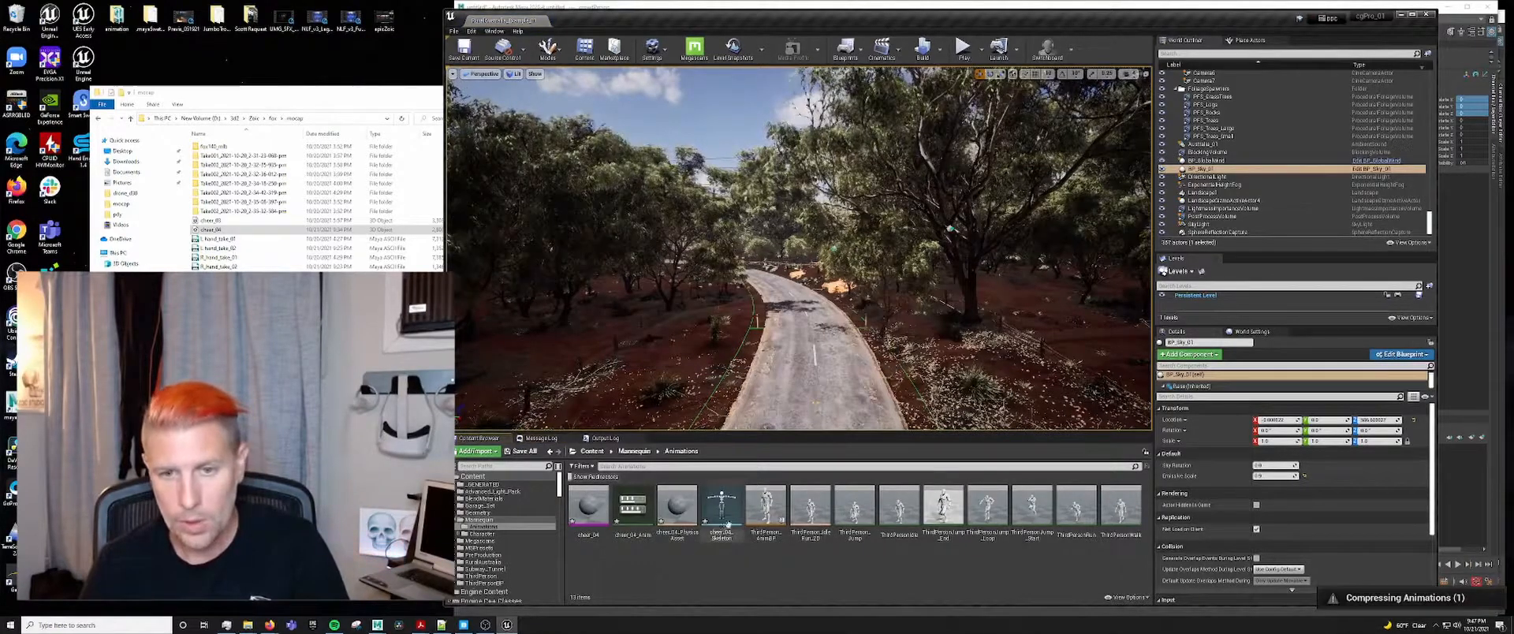
- Preview the imported cheer_04 animation in the animation editor and close the editor
{"action": "left_click", "coordinate": [721, 509]}
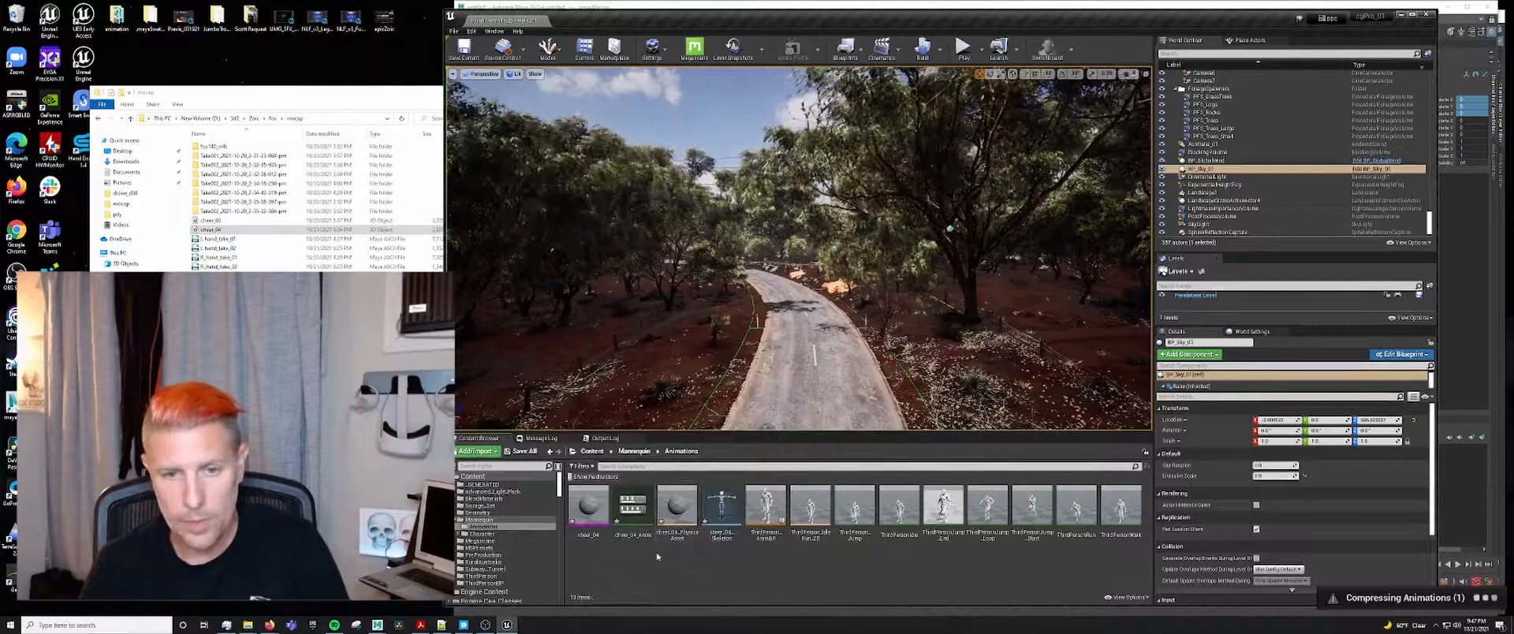
{"action": "double_click", "coordinate": [627, 520]}
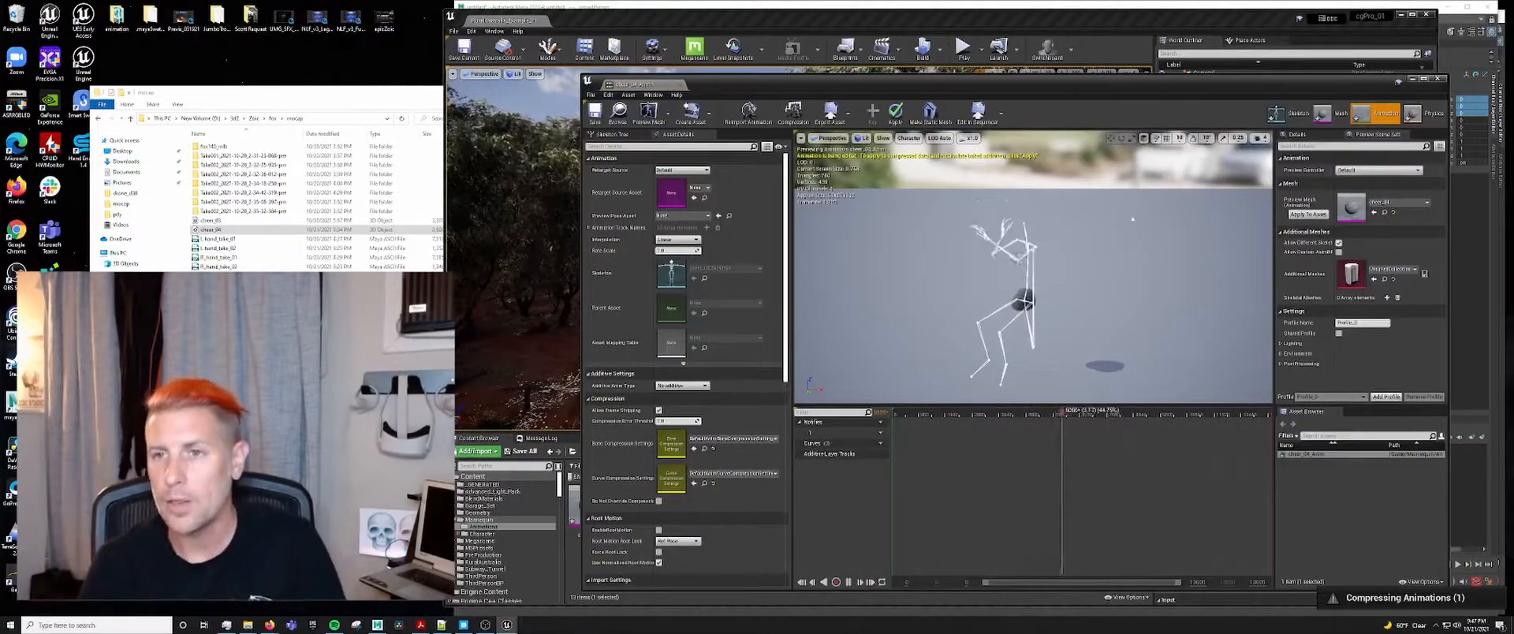
{"action": "left_click", "coordinate": [1441, 81]}
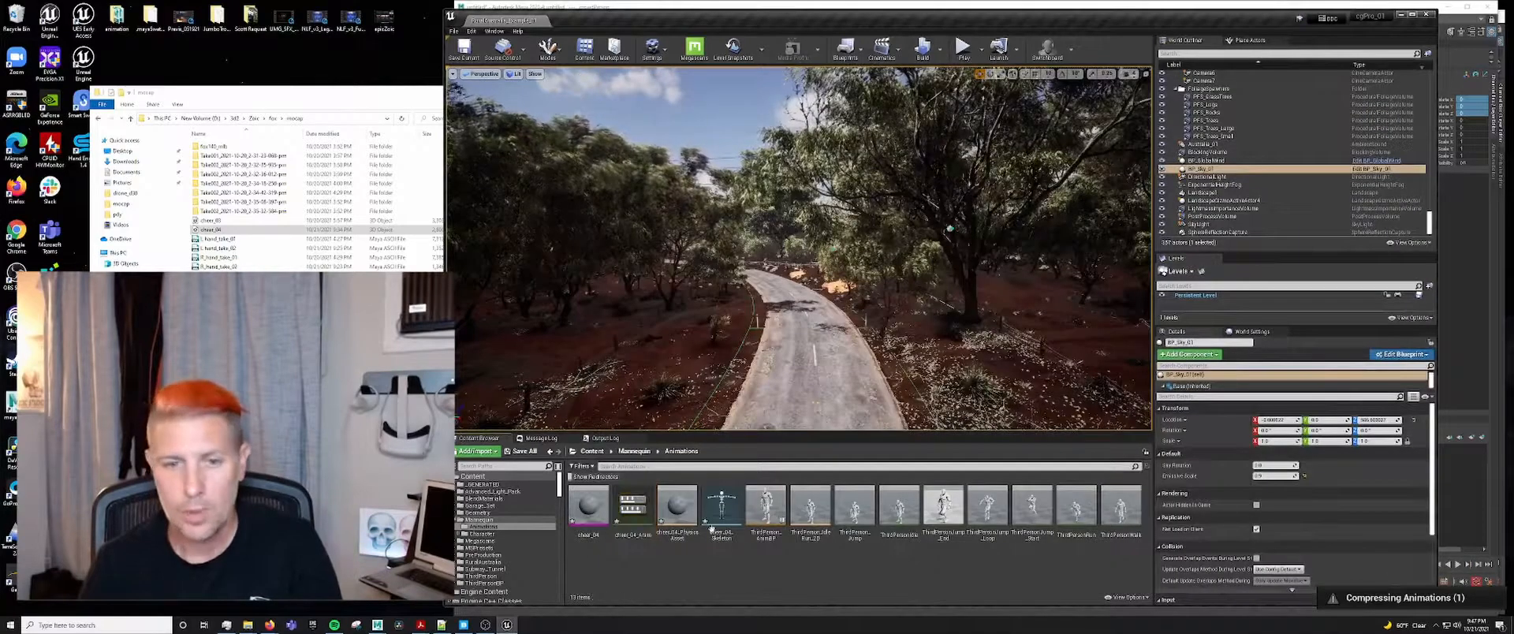
- Force-delete the four imported cheer_04 assets: mesh, animation, physics asset and skeleton
{"action": "left_click", "coordinate": [593, 520], "text": "shift"}
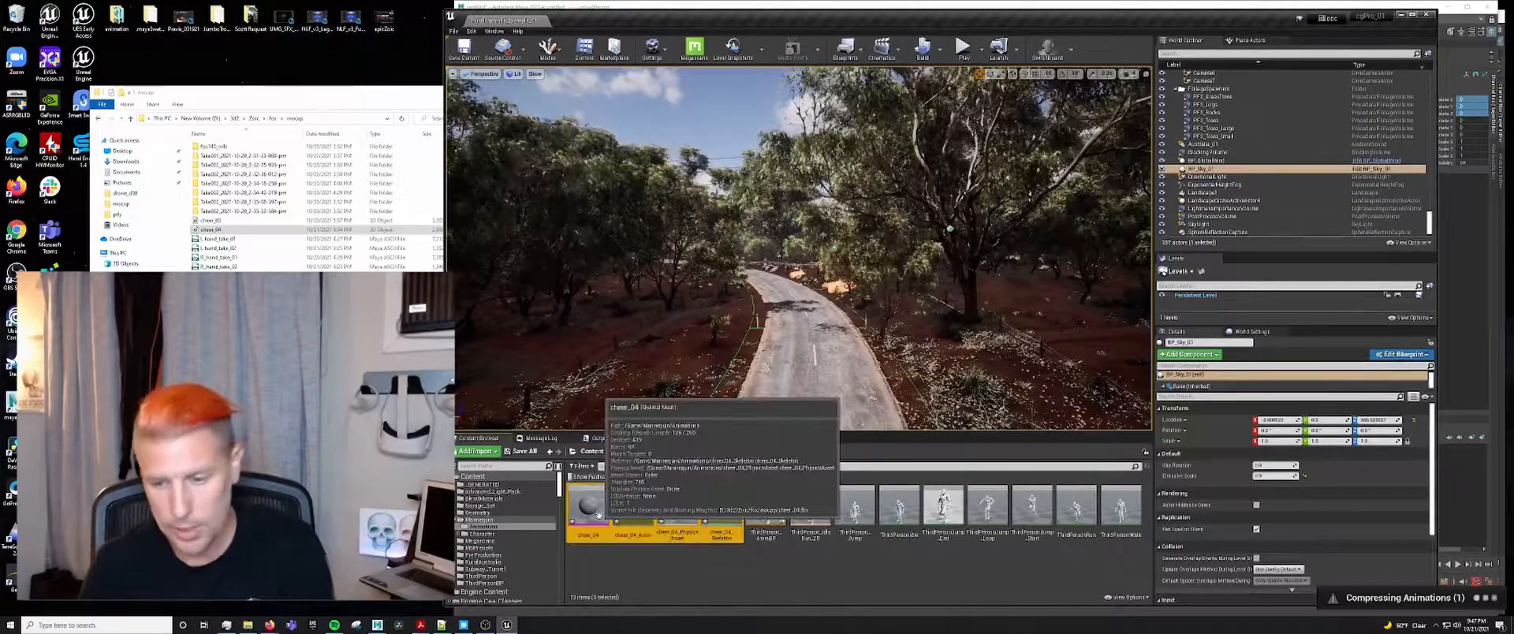
{"action": "key", "text": "Delete"}
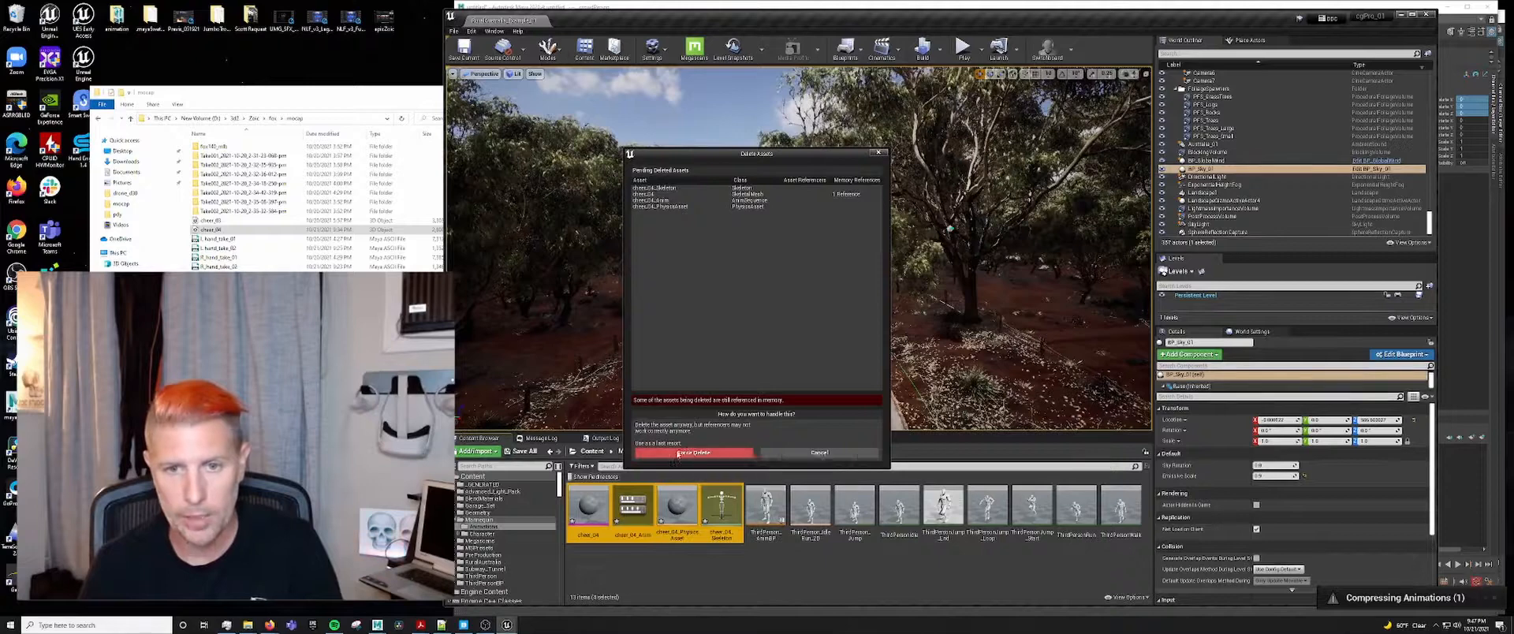
{"action": "left_click", "coordinate": [678, 453]}
- Import cheer_04 into Mannequin/Animations again, expanding the advanced animation options to review them before importing with no skeleton assigned
{"action": "left_click", "coordinate": [229, 230]}
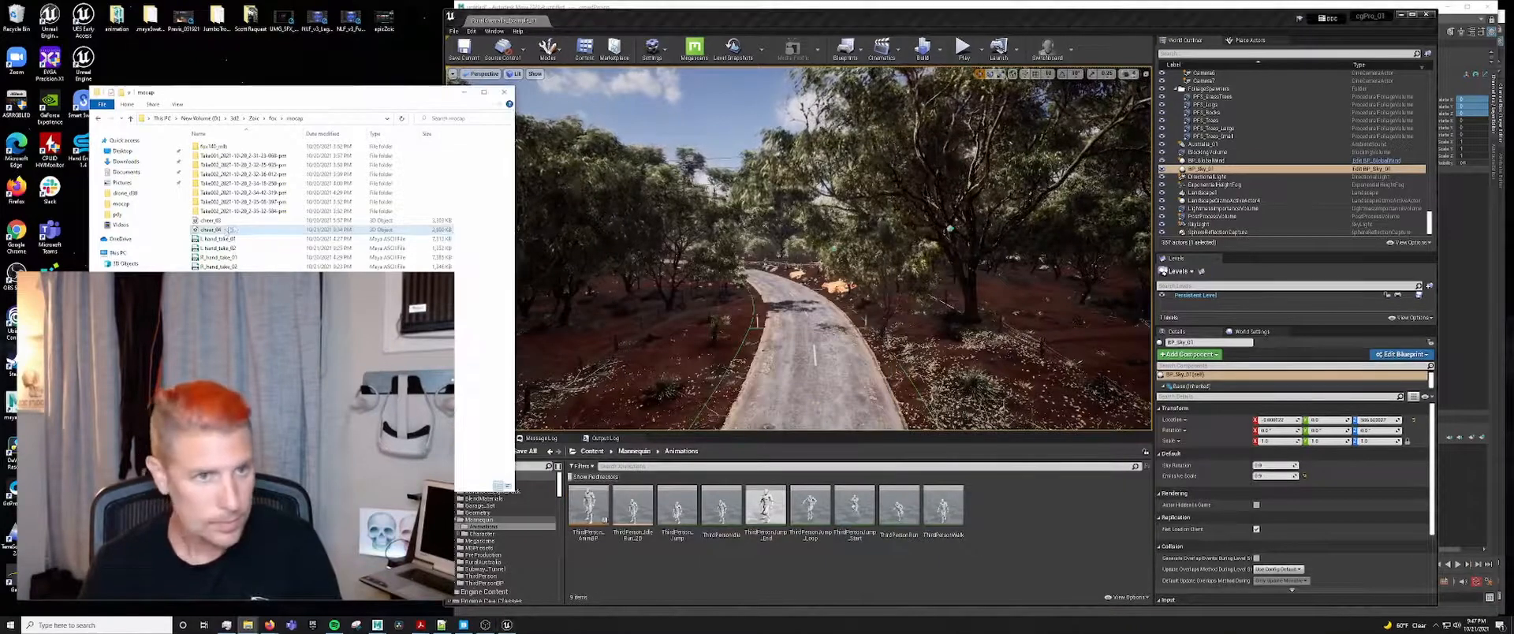
{"action": "left_click_drag", "start_coordinate": [230, 229], "coordinate": [1006, 536]}
{"action": "left_click", "coordinate": [221, 229]}
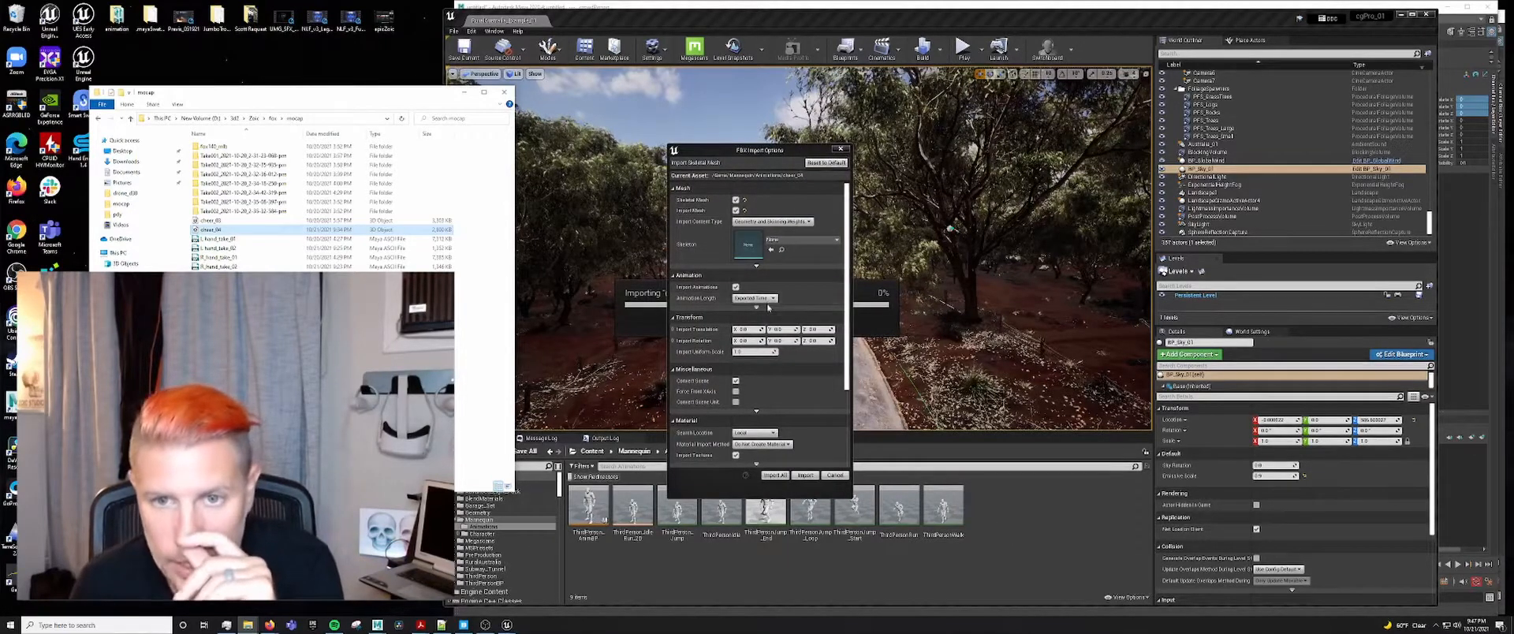
{"action": "left_click", "coordinate": [756, 307]}
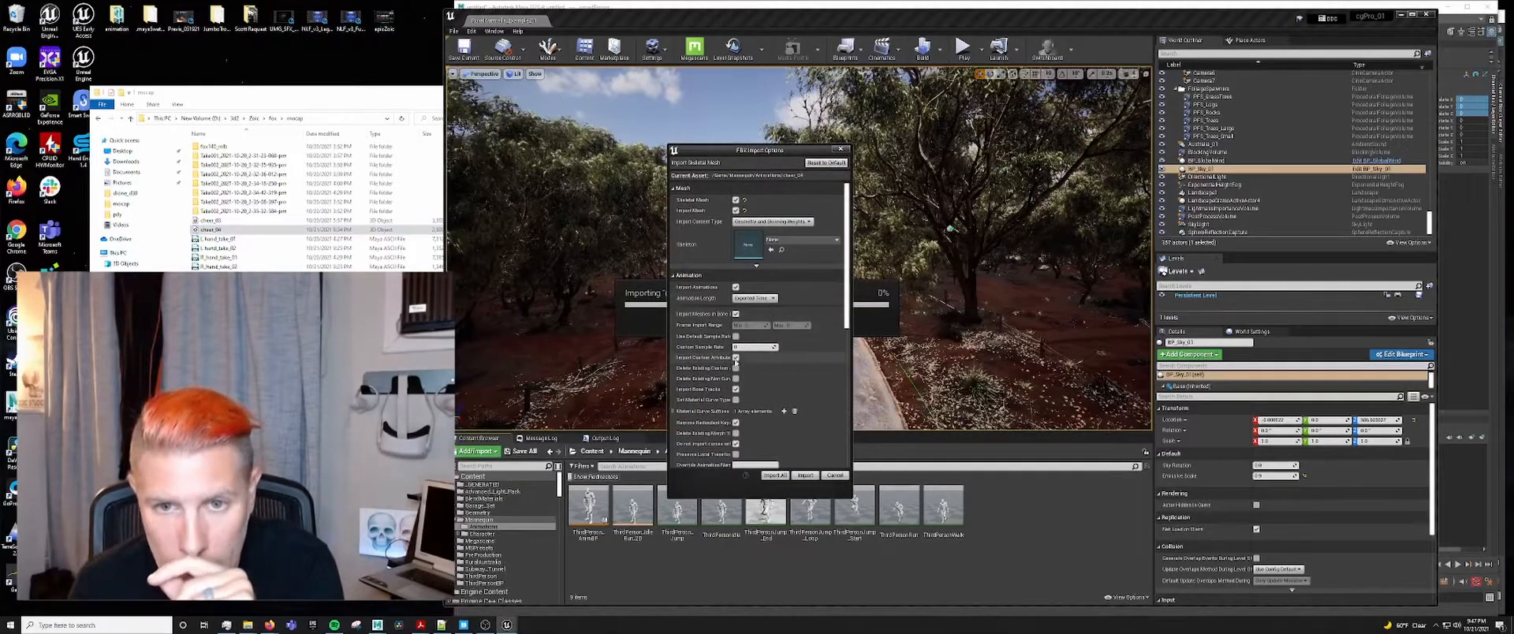
{"action": "left_click_drag", "start_coordinate": [731, 360], "coordinate": [772, 361]}
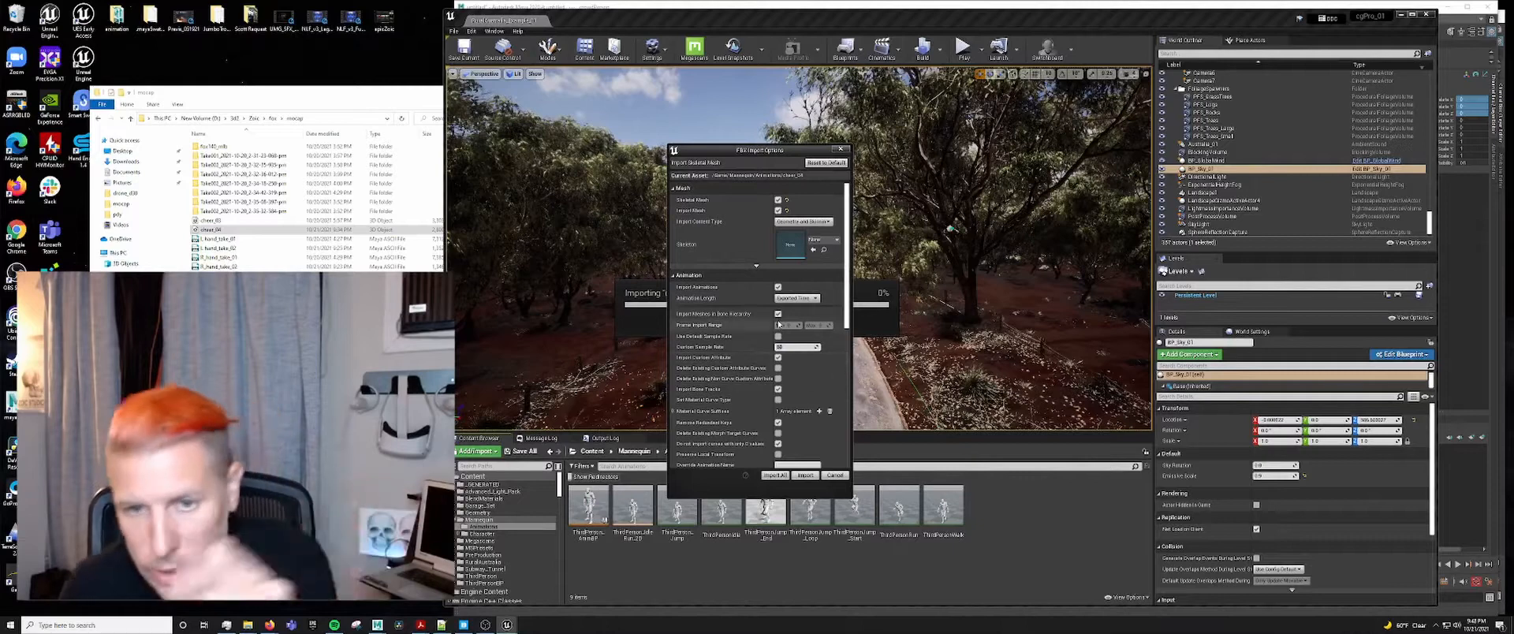
{"action": "left_click", "coordinate": [804, 475]}
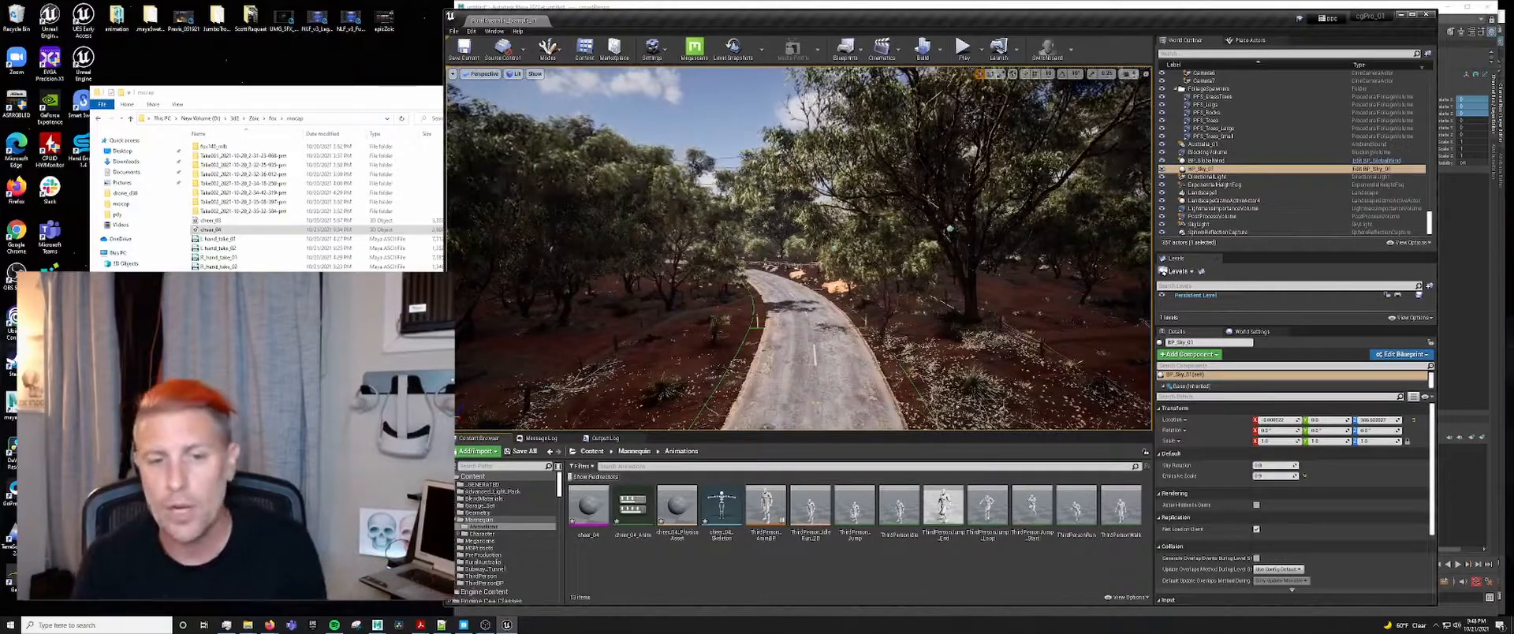
- Open the newly re-imported cheer_04 animation asset to check its playback
{"action": "left_click", "coordinate": [638, 533]}
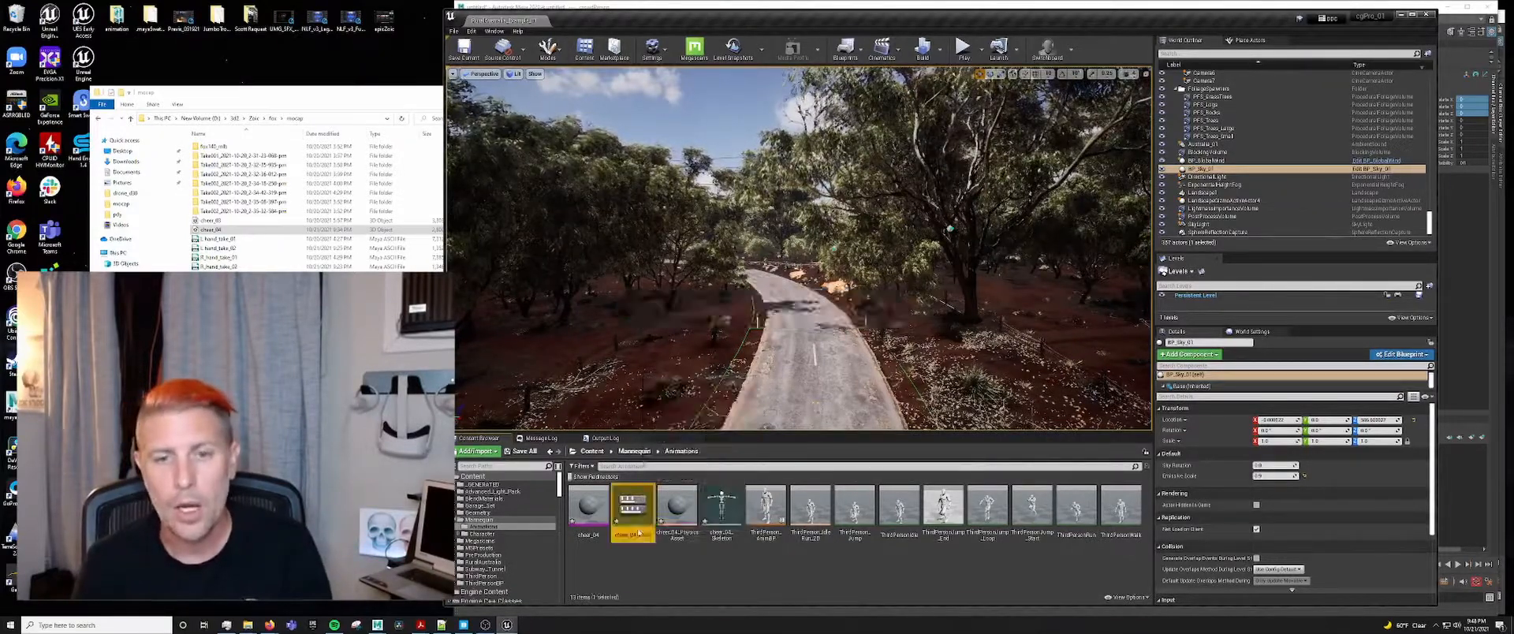
{"action": "double_click", "coordinate": [638, 533]}
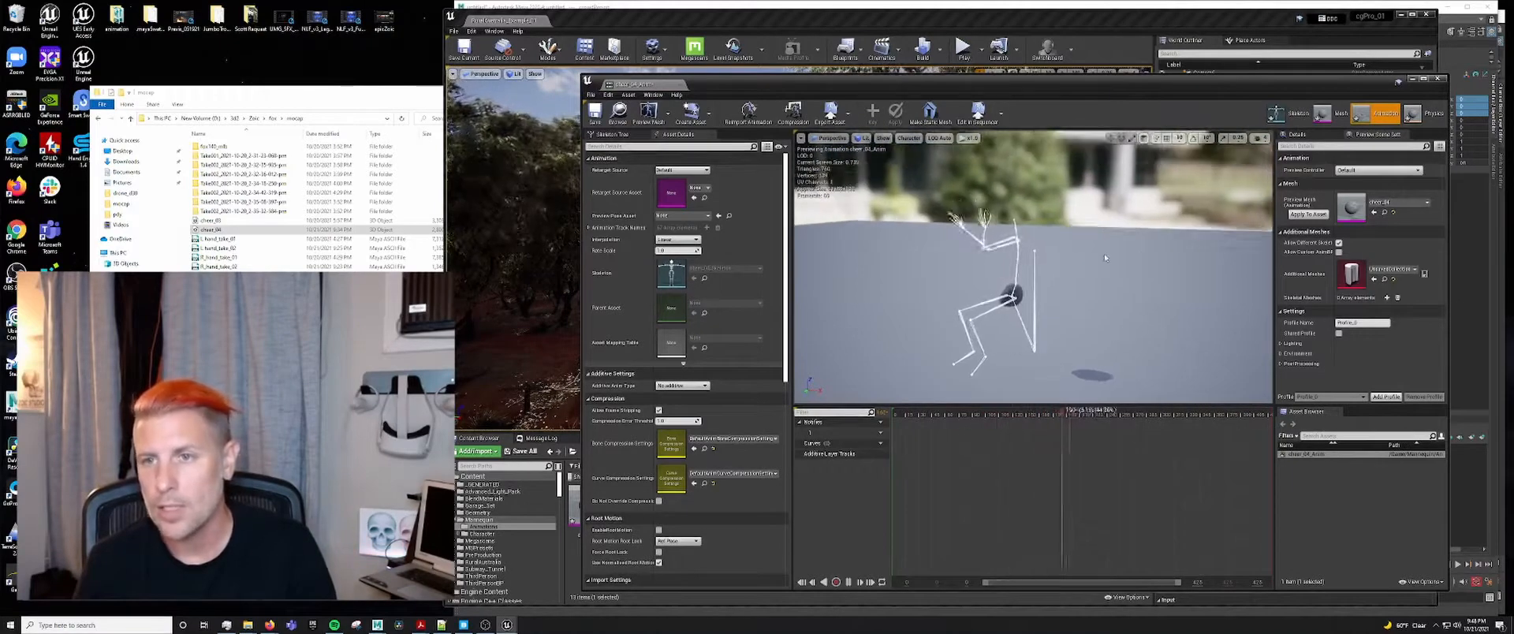
- Switch from the cheer_04 animation to its skeleton and open the Retarget Manager
{"action": "left_click", "coordinate": [1290, 114]}
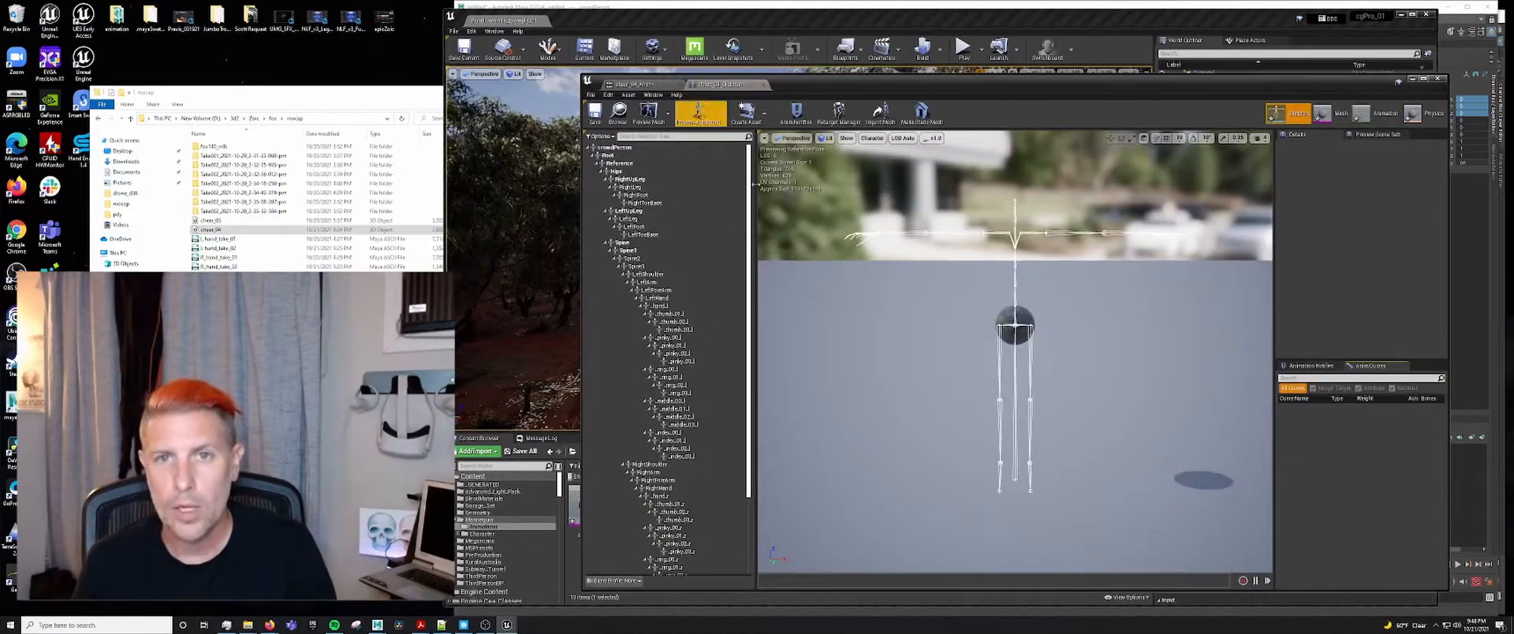
{"action": "left_click_drag", "start_coordinate": [749, 276], "coordinate": [790, 308]}
{"action": "left_click_drag", "start_coordinate": [1040, 88], "coordinate": [911, 79]}
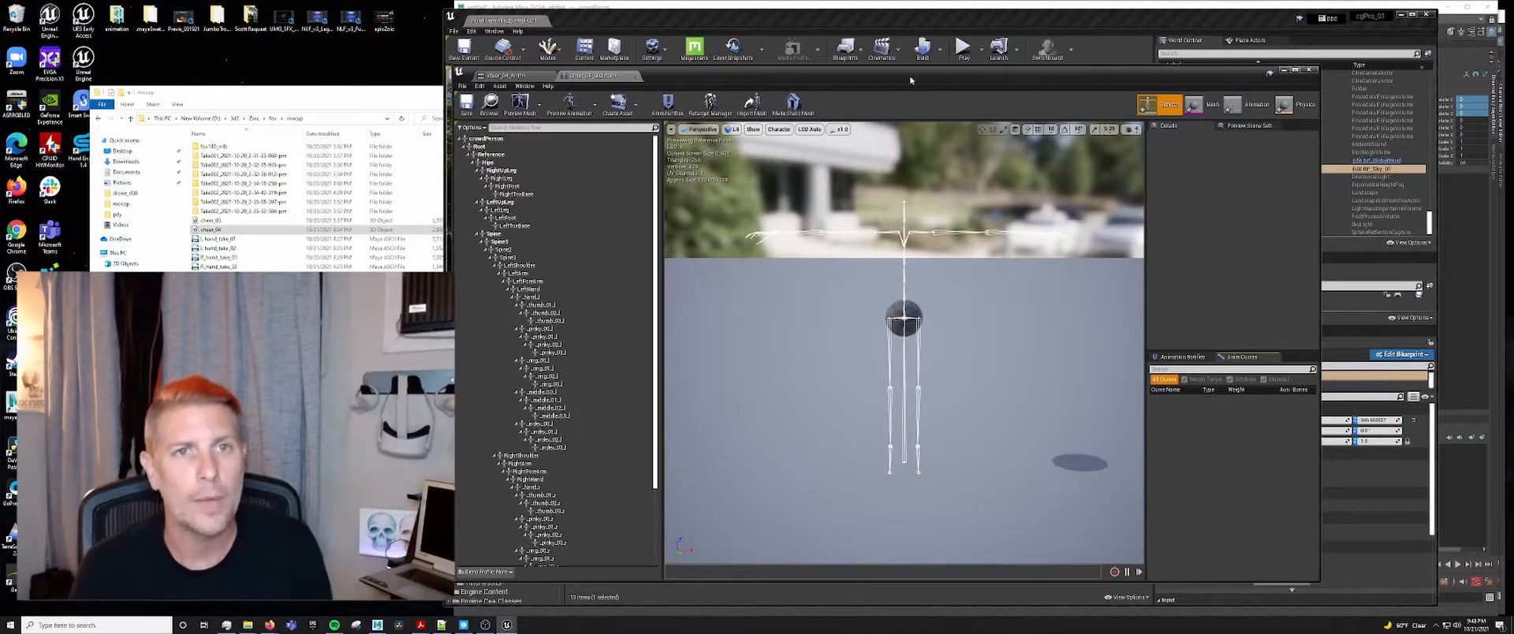
{"action": "left_click", "coordinate": [524, 86]}
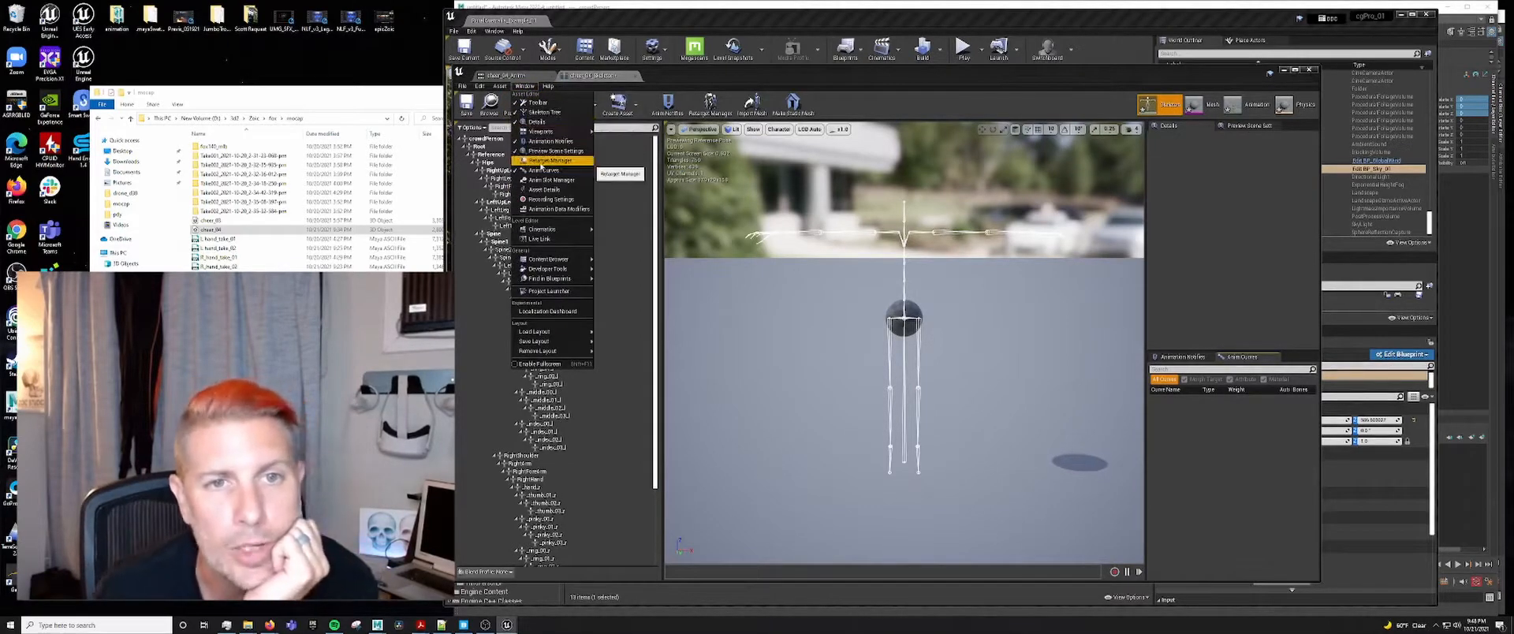
{"action": "left_click", "coordinate": [545, 161]}
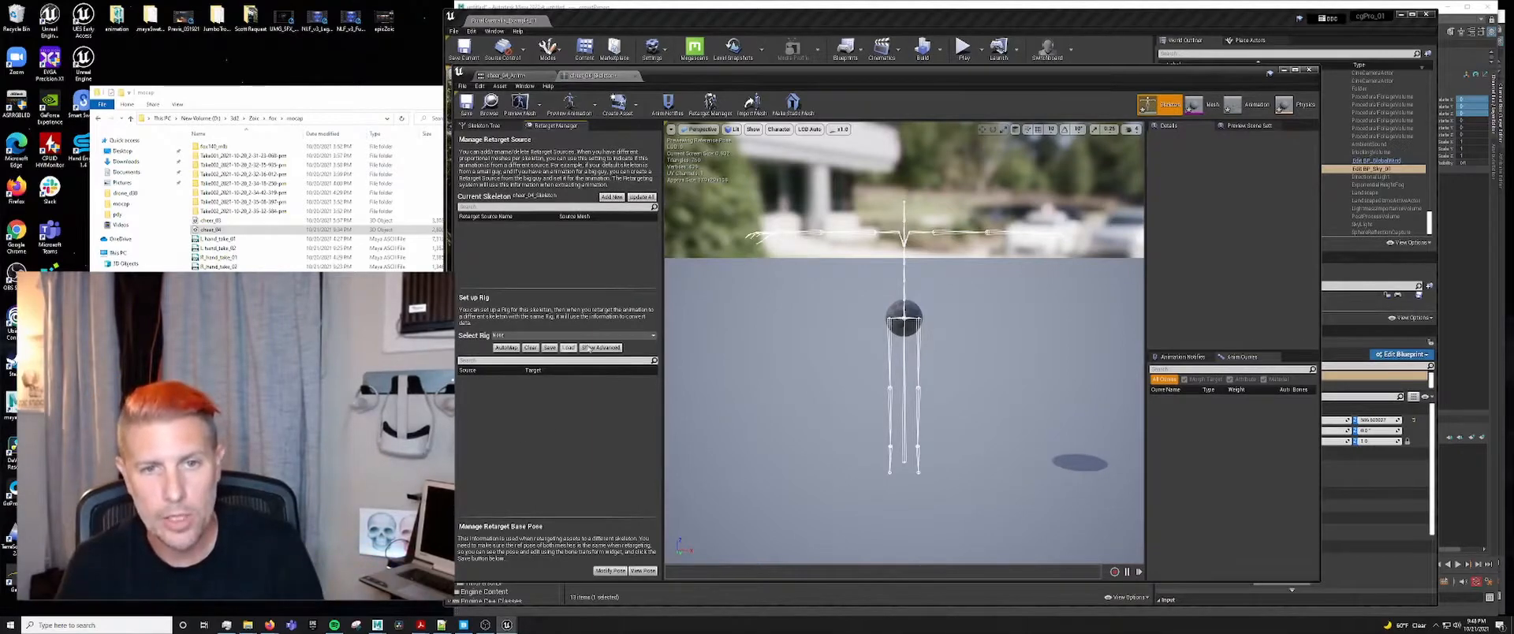
- Select the Humanoid rig for the skeleton and map Pelvis to Hips and spine_01 to Spine
{"action": "left_click", "coordinate": [568, 335]}
{"action": "left_click", "coordinate": [527, 356]}
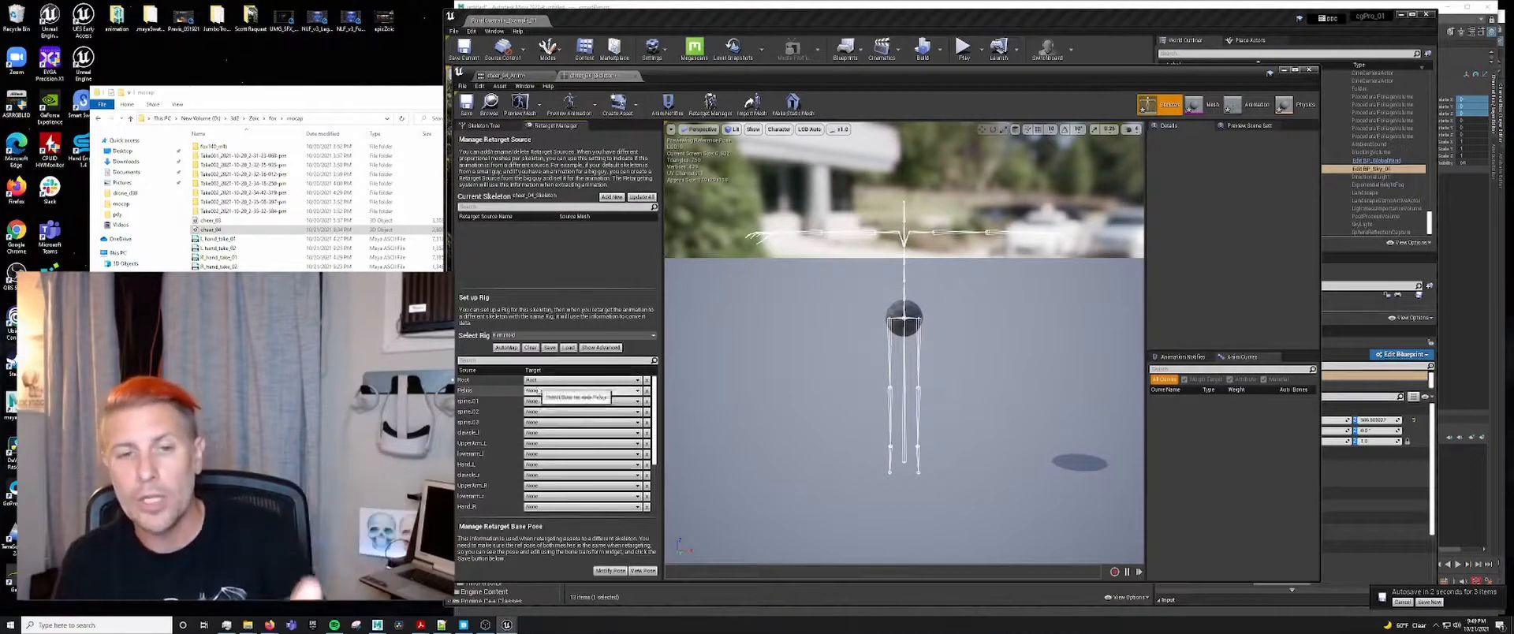
{"action": "left_click", "coordinate": [524, 392]}
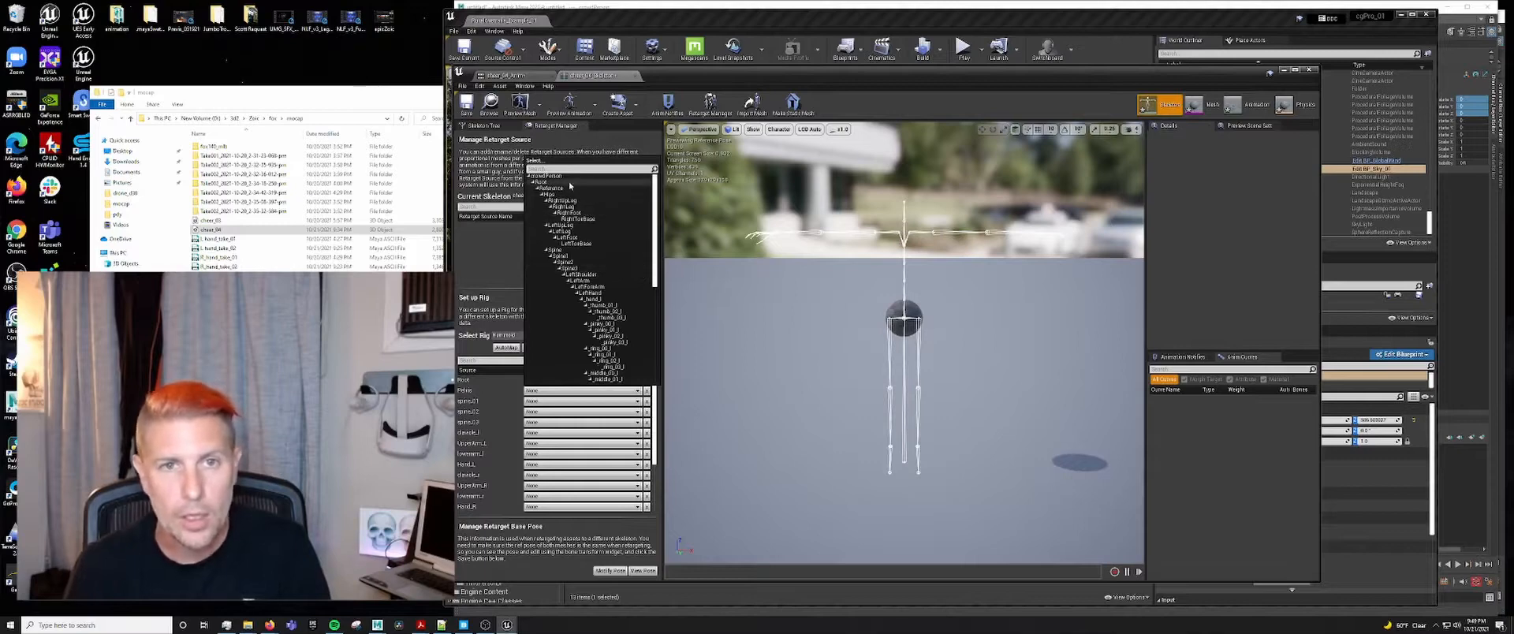
{"action": "left_click", "coordinate": [568, 188]}
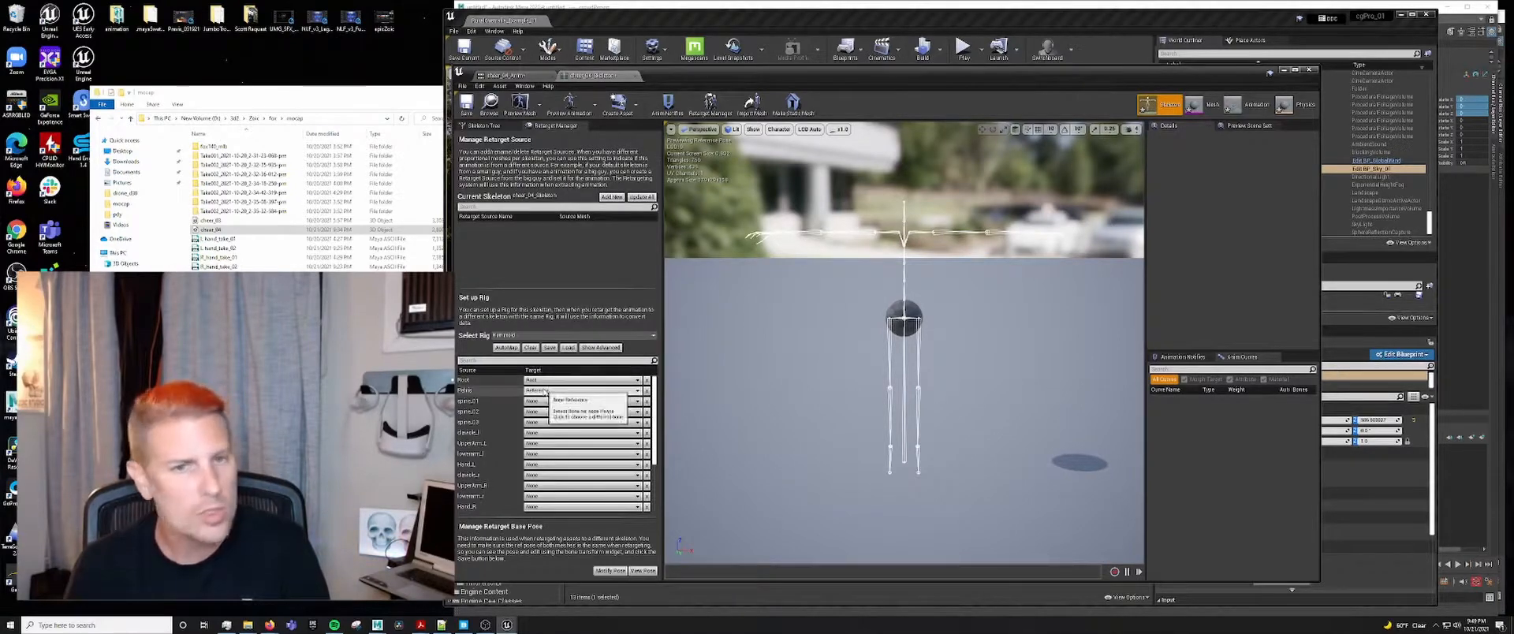
{"action": "left_click", "coordinate": [583, 381]}
{"action": "left_click", "coordinate": [554, 195]}
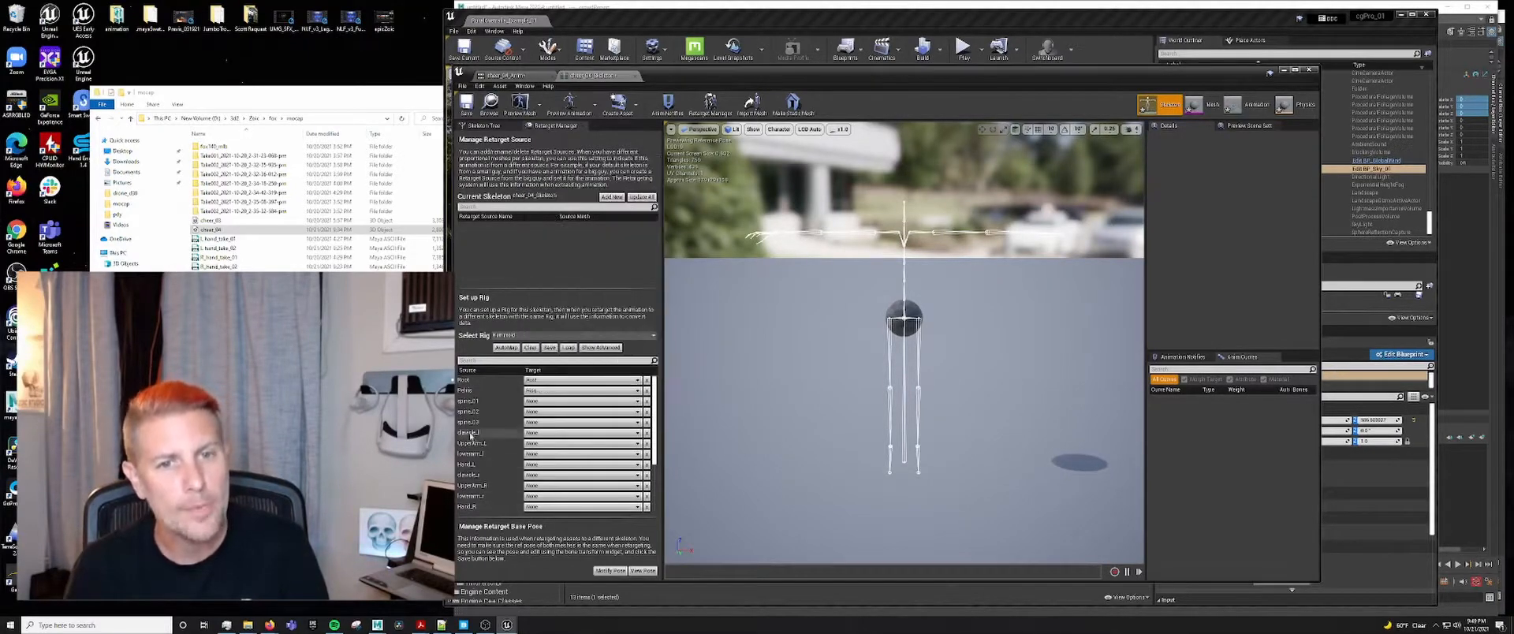
{"action": "left_click", "coordinate": [541, 402]}
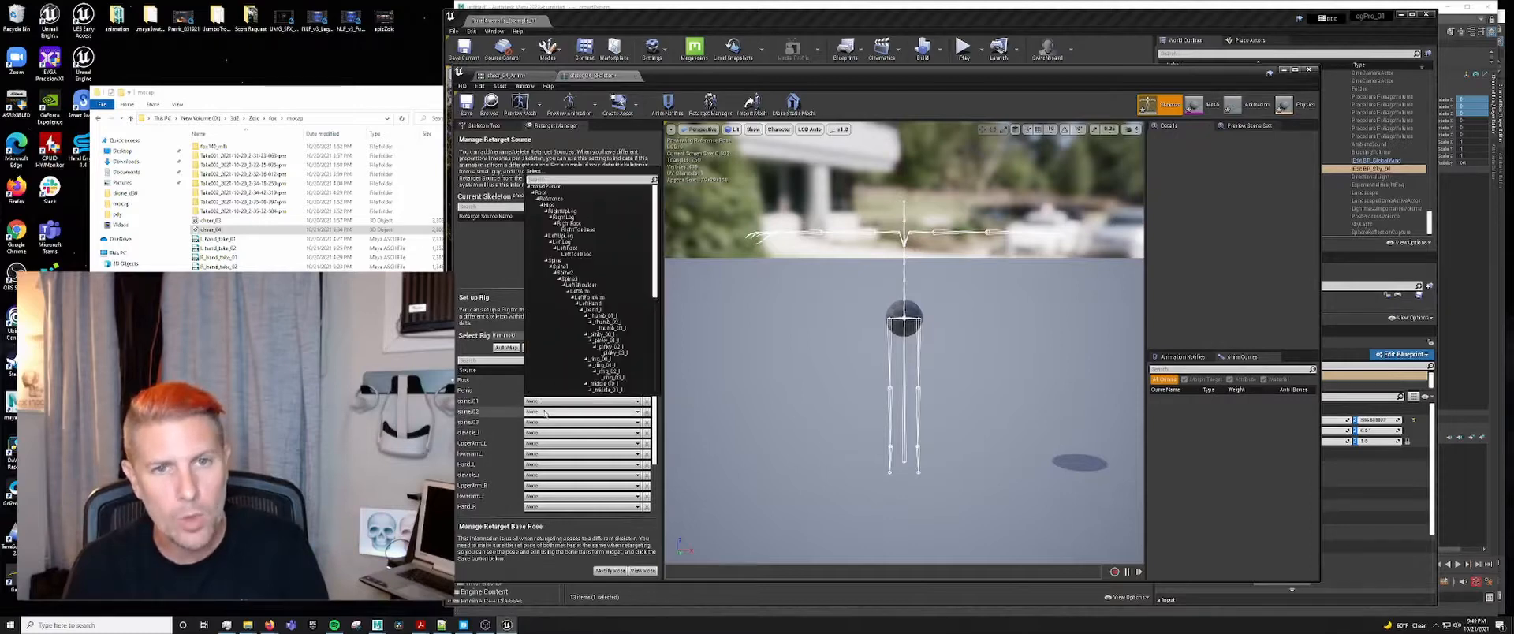
{"action": "left_click", "coordinate": [566, 263]}
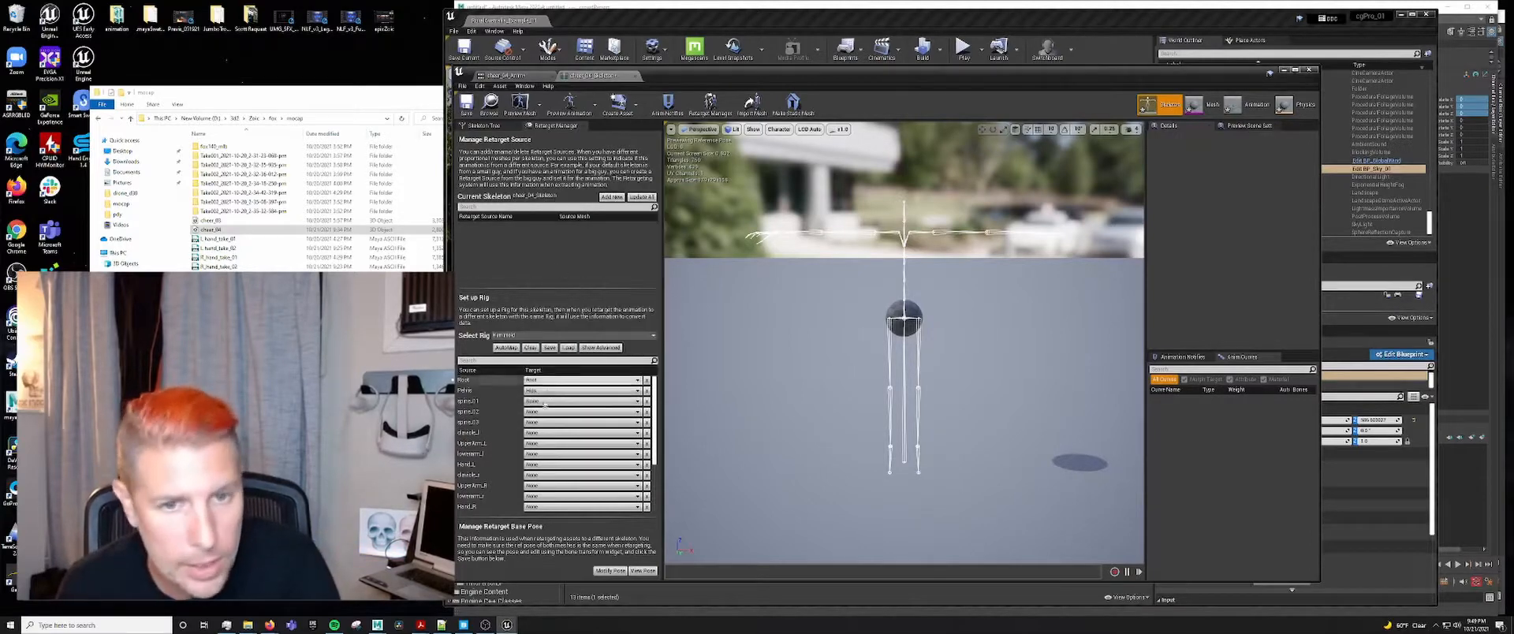
- Inspect the positions of the Hips, Spine and Spine1 bones in the skeleton hierarchy and preview, and return to the retarget setup
{"action": "left_click", "coordinate": [543, 412]}
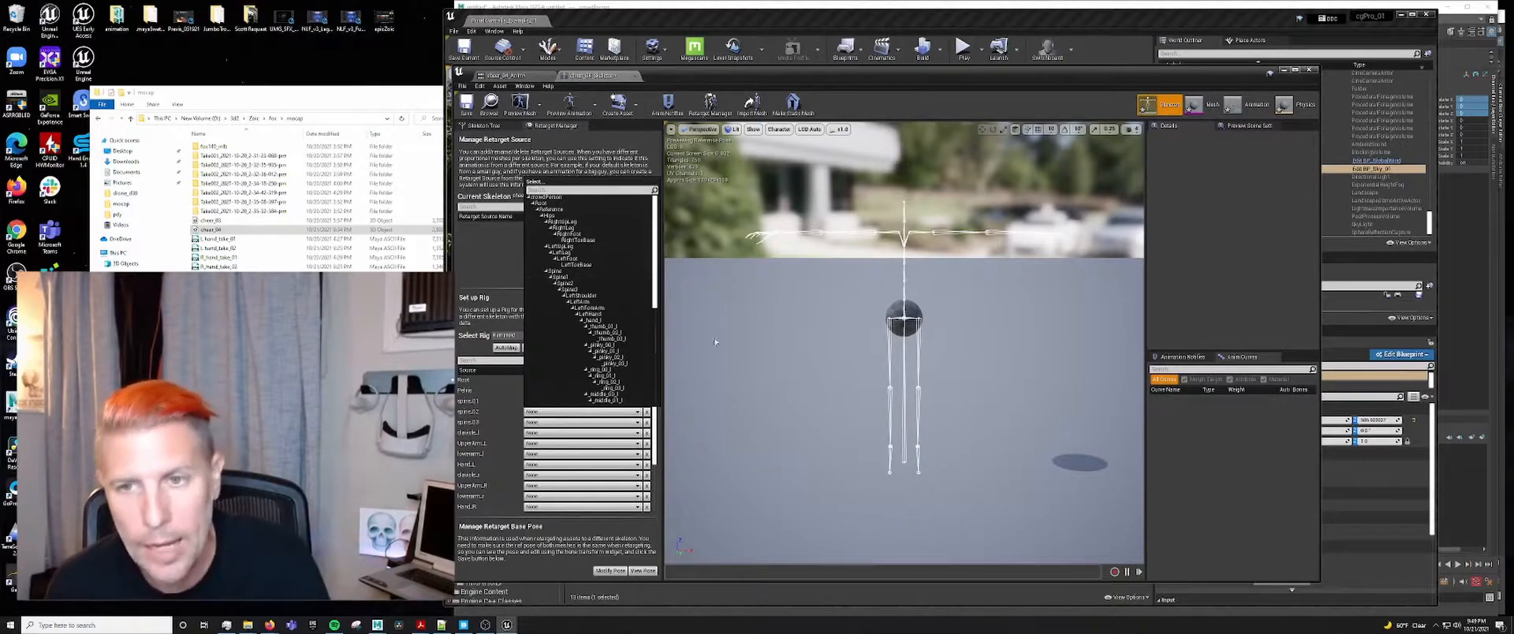
{"action": "left_click", "coordinate": [907, 323]}
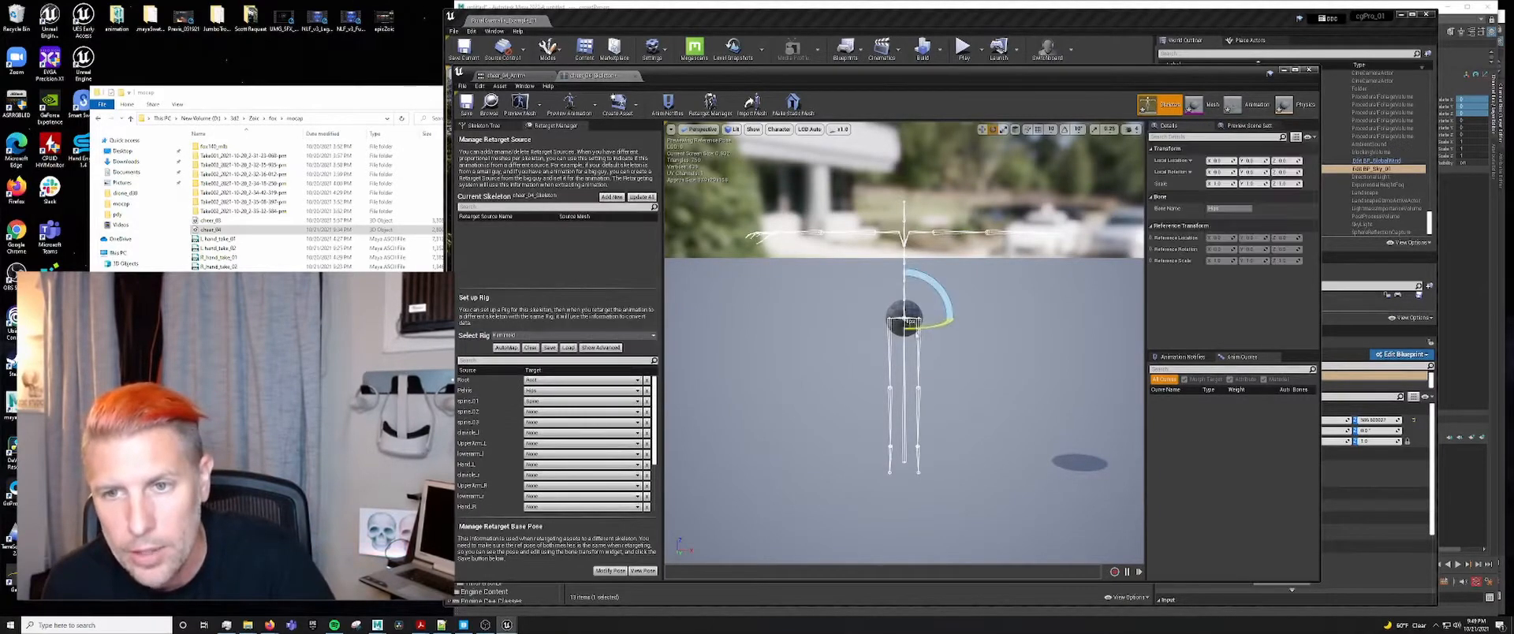
{"action": "left_click_drag", "start_coordinate": [1006, 349], "coordinate": [939, 365], "text": "alt"}
{"action": "left_click", "coordinate": [483, 125]}
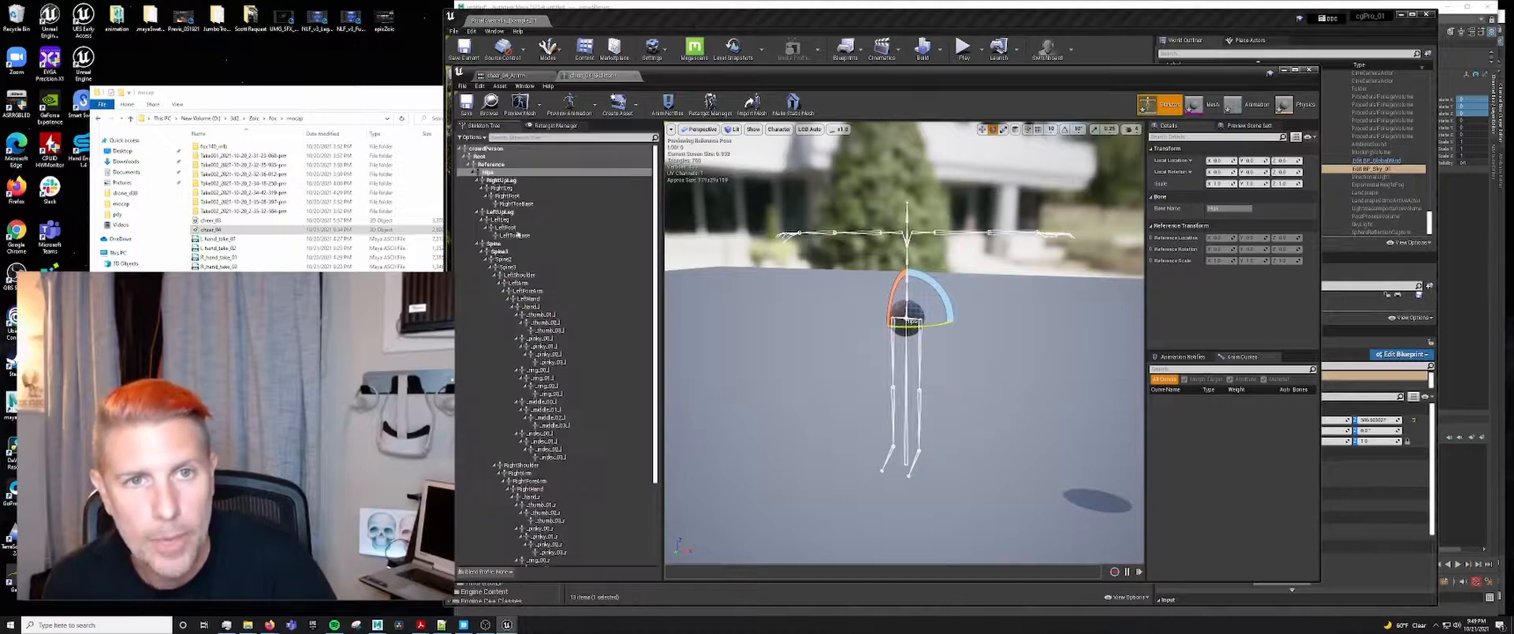
{"action": "left_click", "coordinate": [493, 244]}
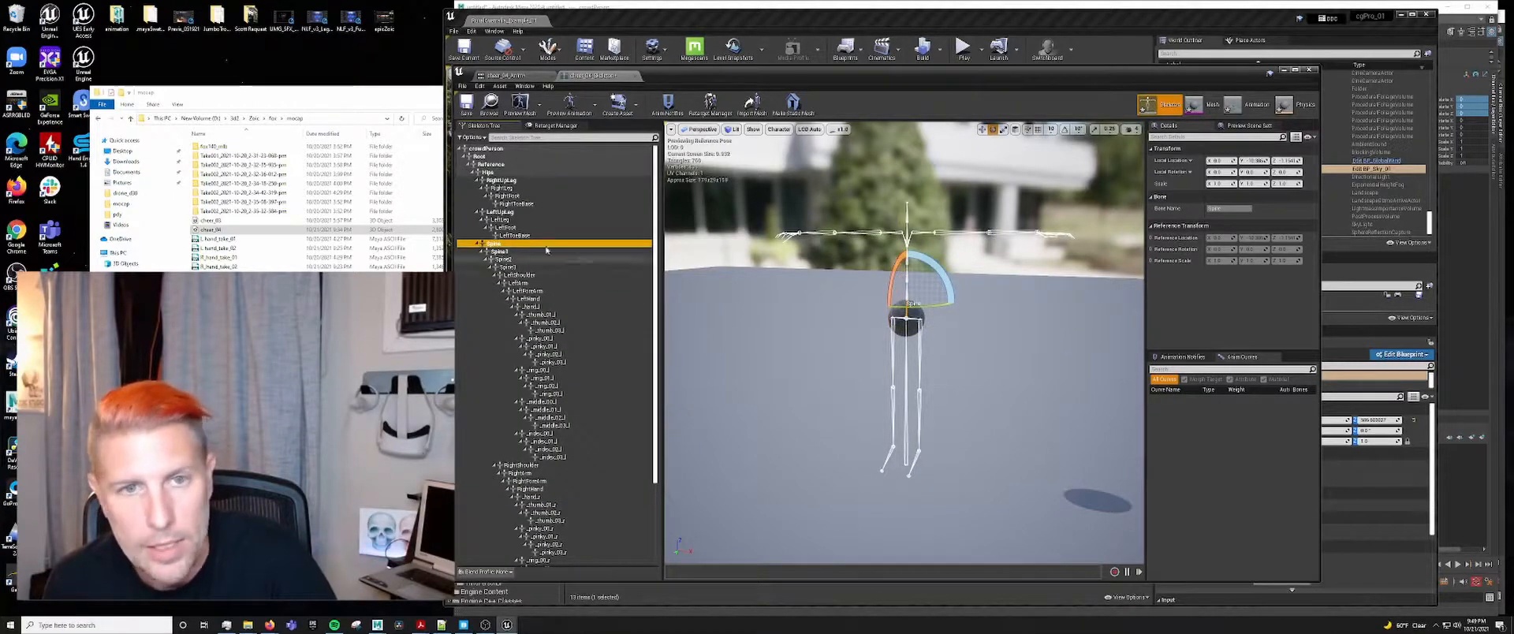
{"action": "left_click", "coordinate": [919, 280]}
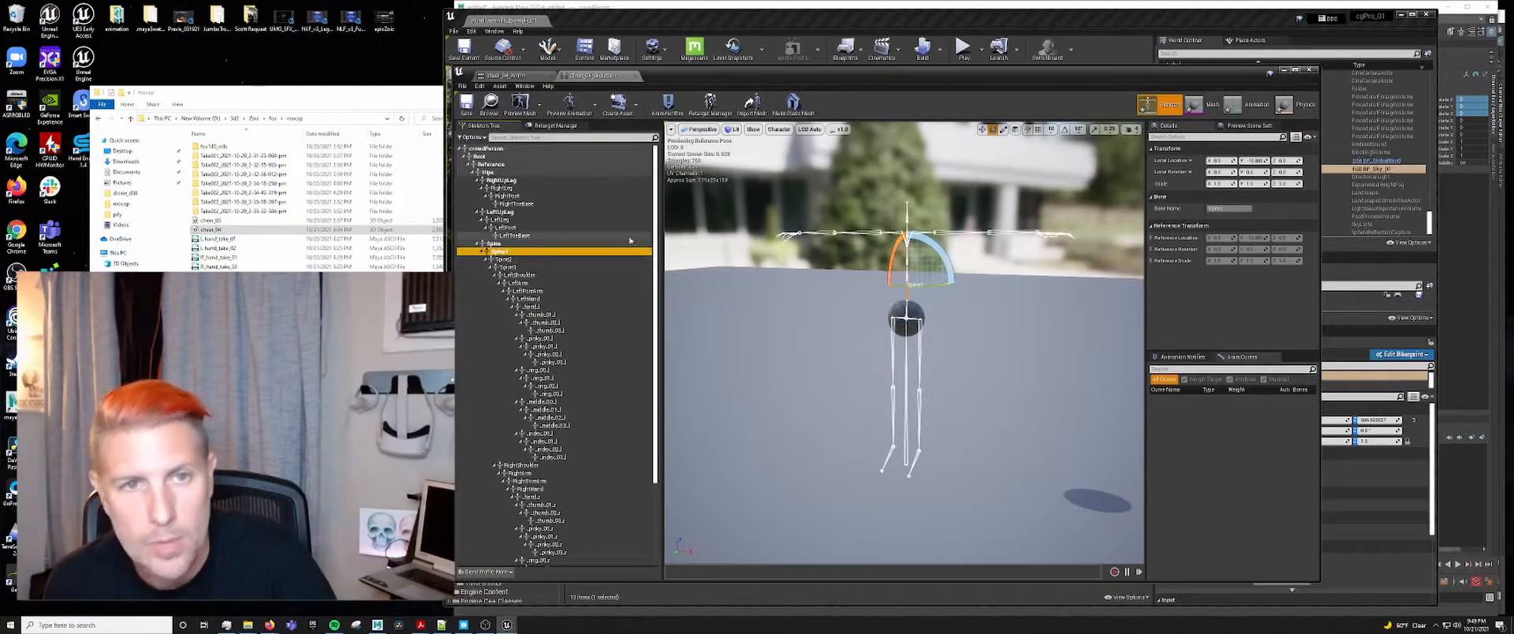
{"action": "left_click", "coordinate": [552, 125]}
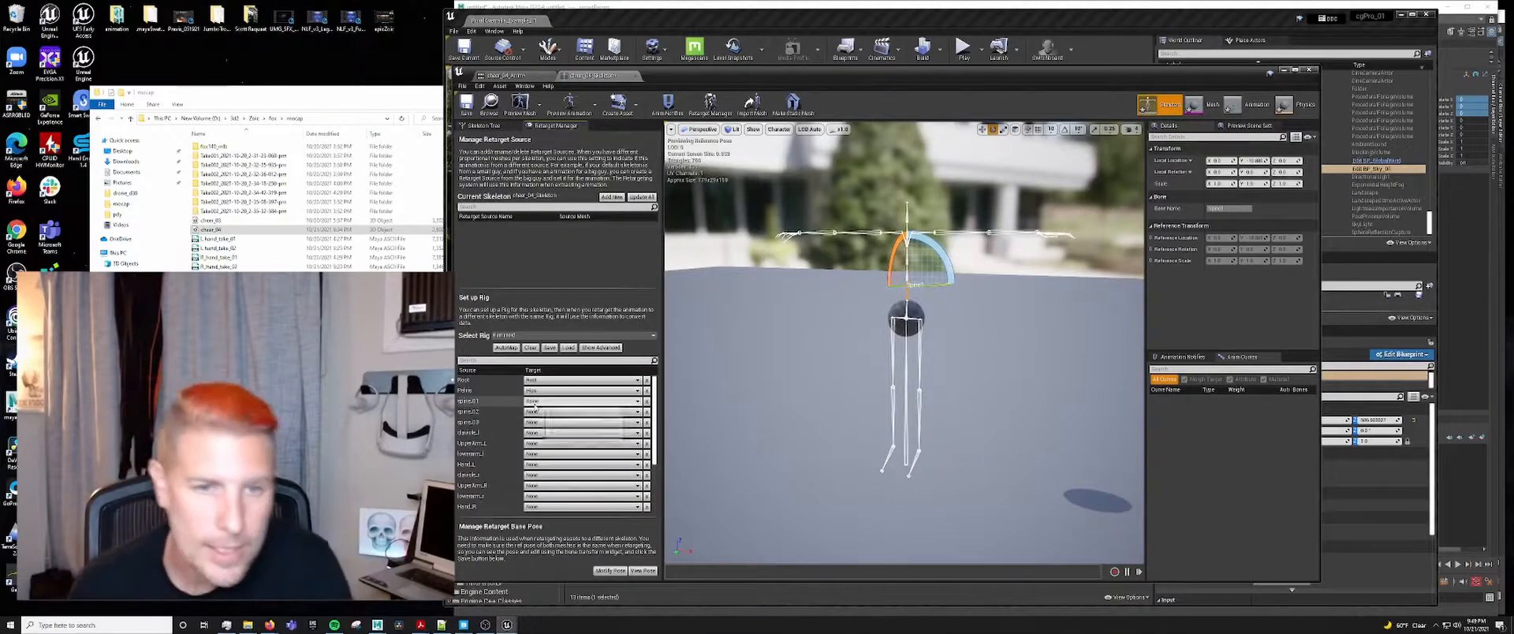
- Map spine_02 to Spine1 and spine_03 to Spine2 in the rig setup
{"action": "left_click", "coordinate": [532, 401]}
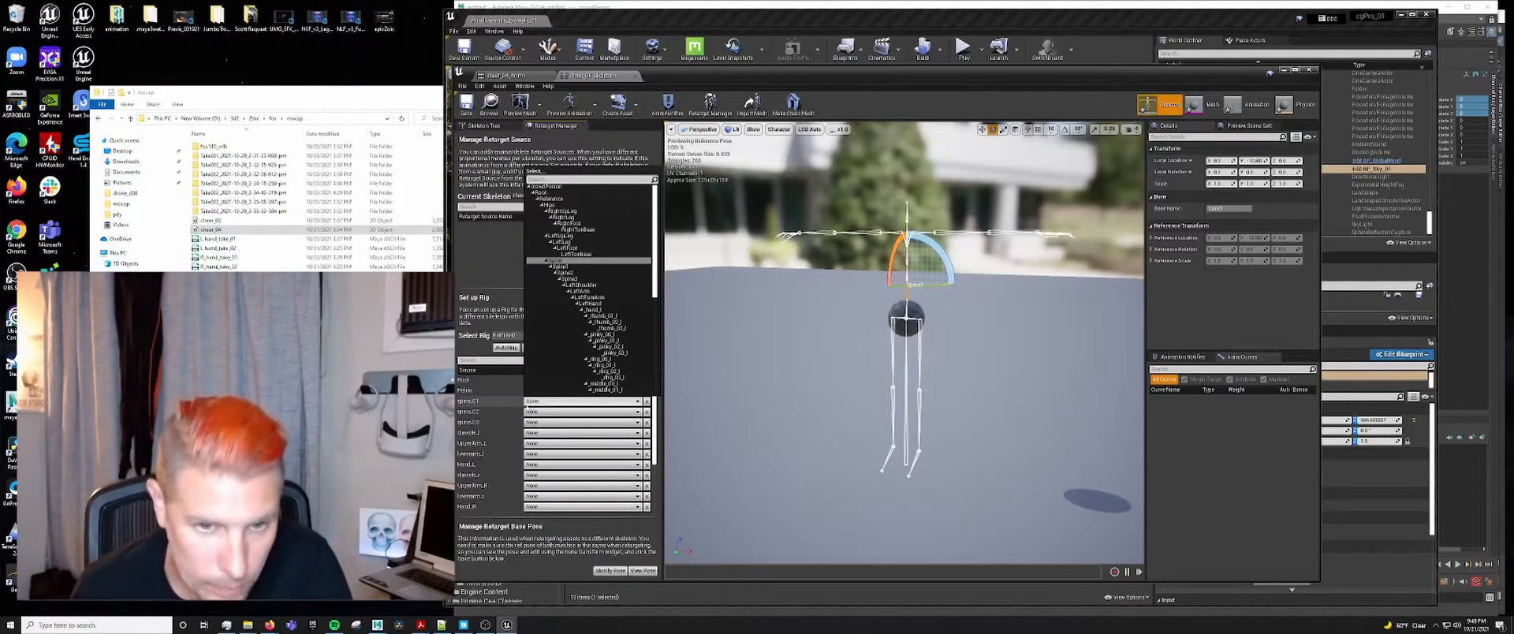
{"action": "left_click", "coordinate": [581, 412]}
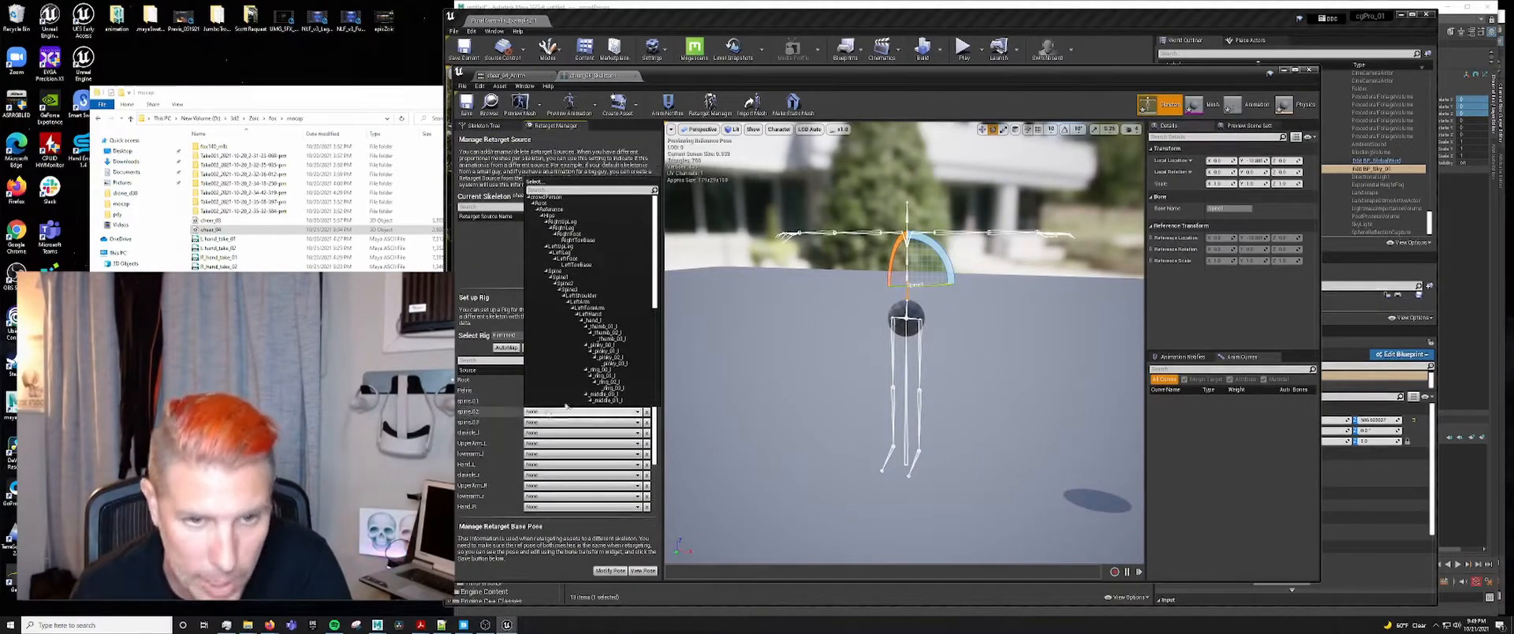
{"action": "left_click", "coordinate": [567, 280]}
{"action": "left_click", "coordinate": [544, 422]}
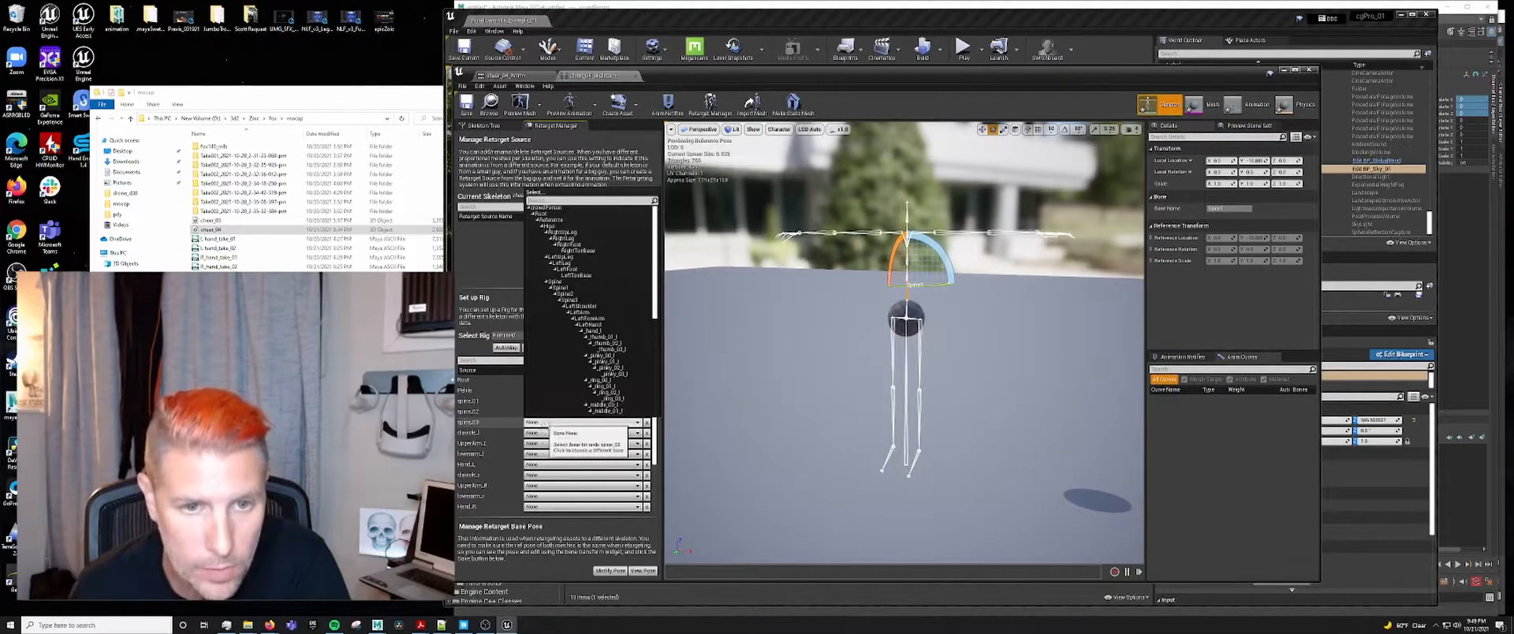
{"action": "left_click", "coordinate": [566, 295]}
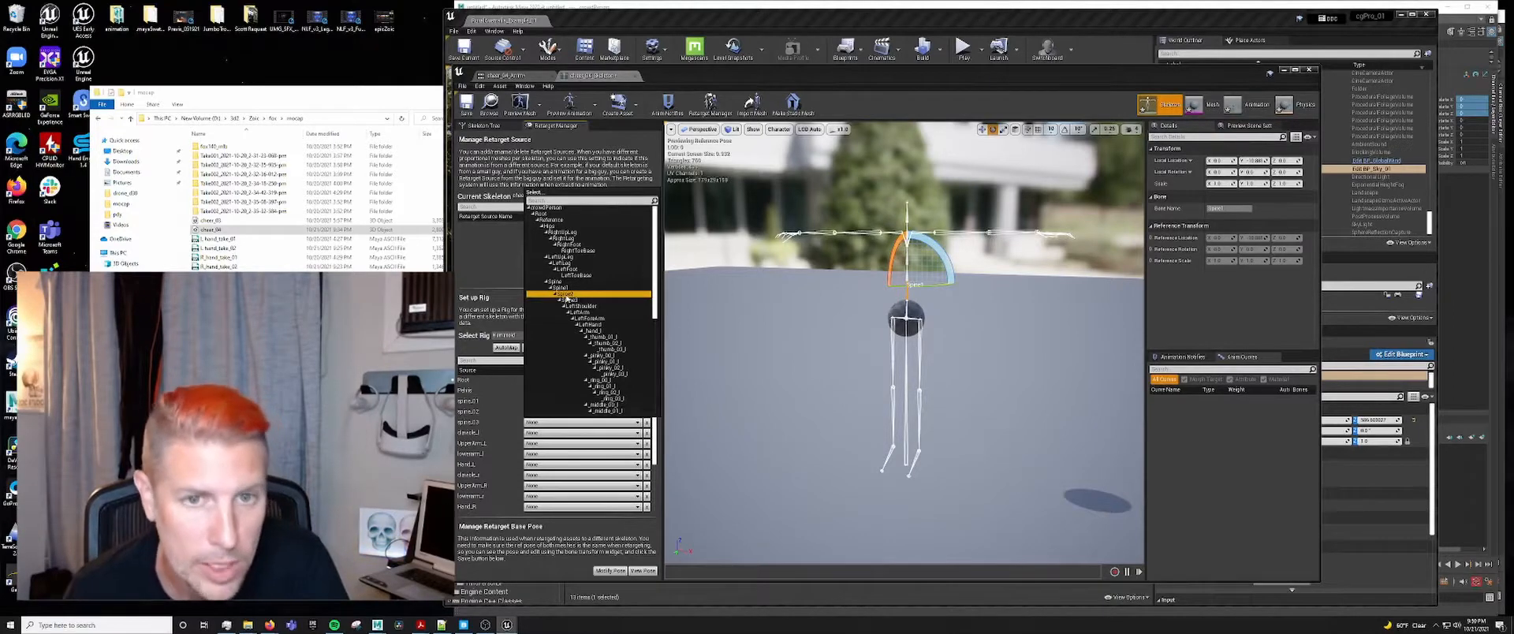
- Map the left arm chain: clavicle to LeftShoulder, upper arm to LeftArm, lower arm to LeftForeArm and hand to LeftHand
{"action": "left_click", "coordinate": [543, 432]}
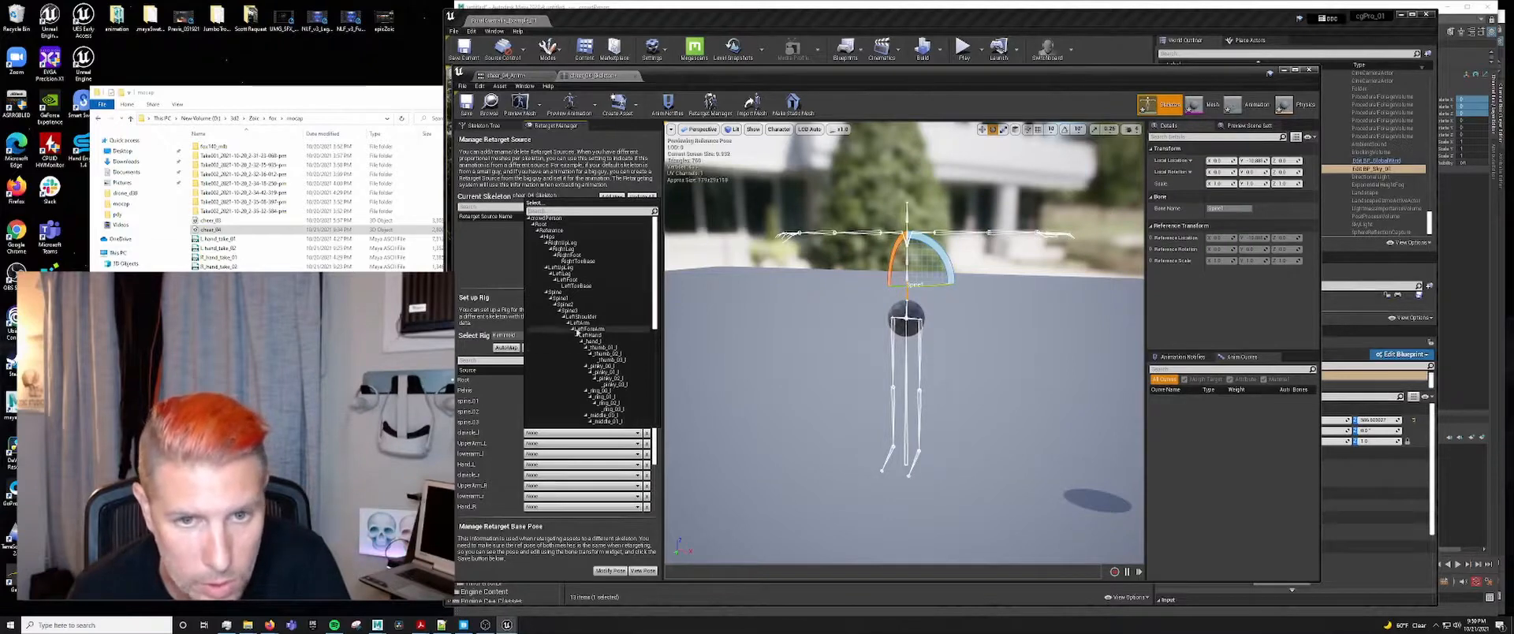
{"action": "left_click", "coordinate": [575, 316]}
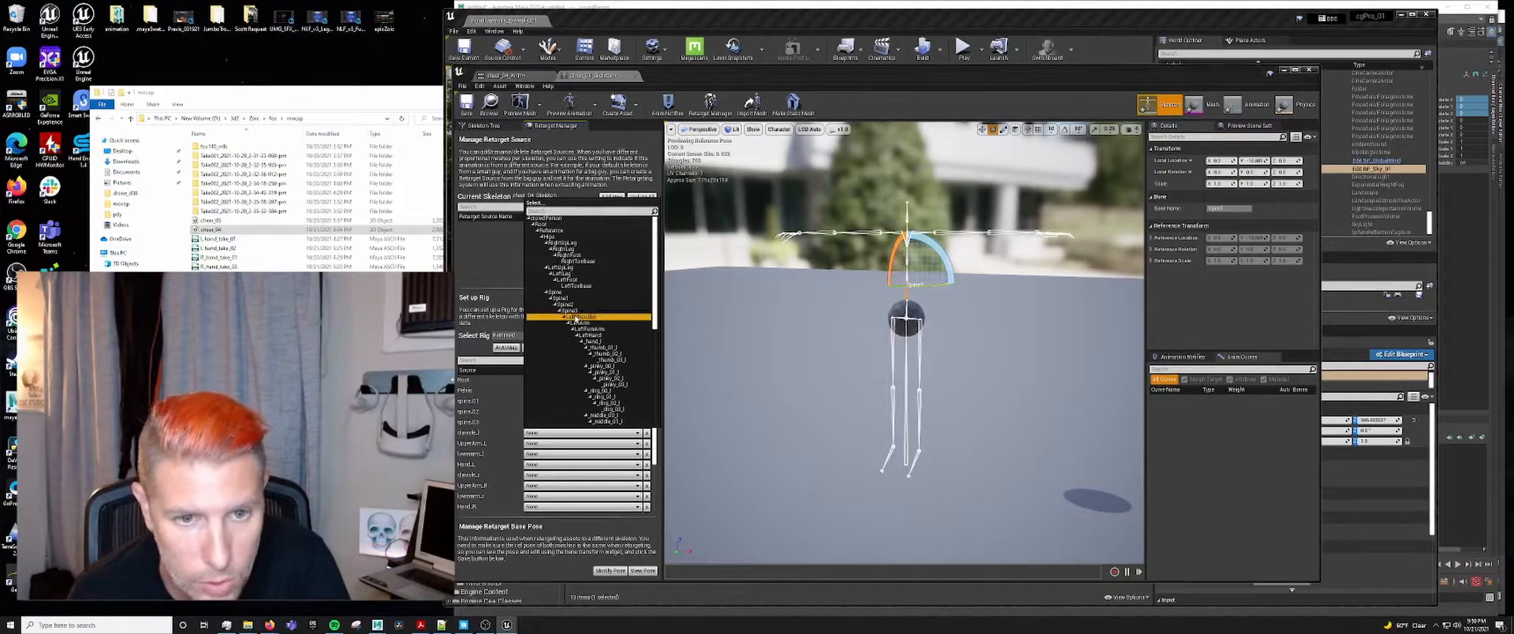
{"action": "left_click", "coordinate": [575, 444]}
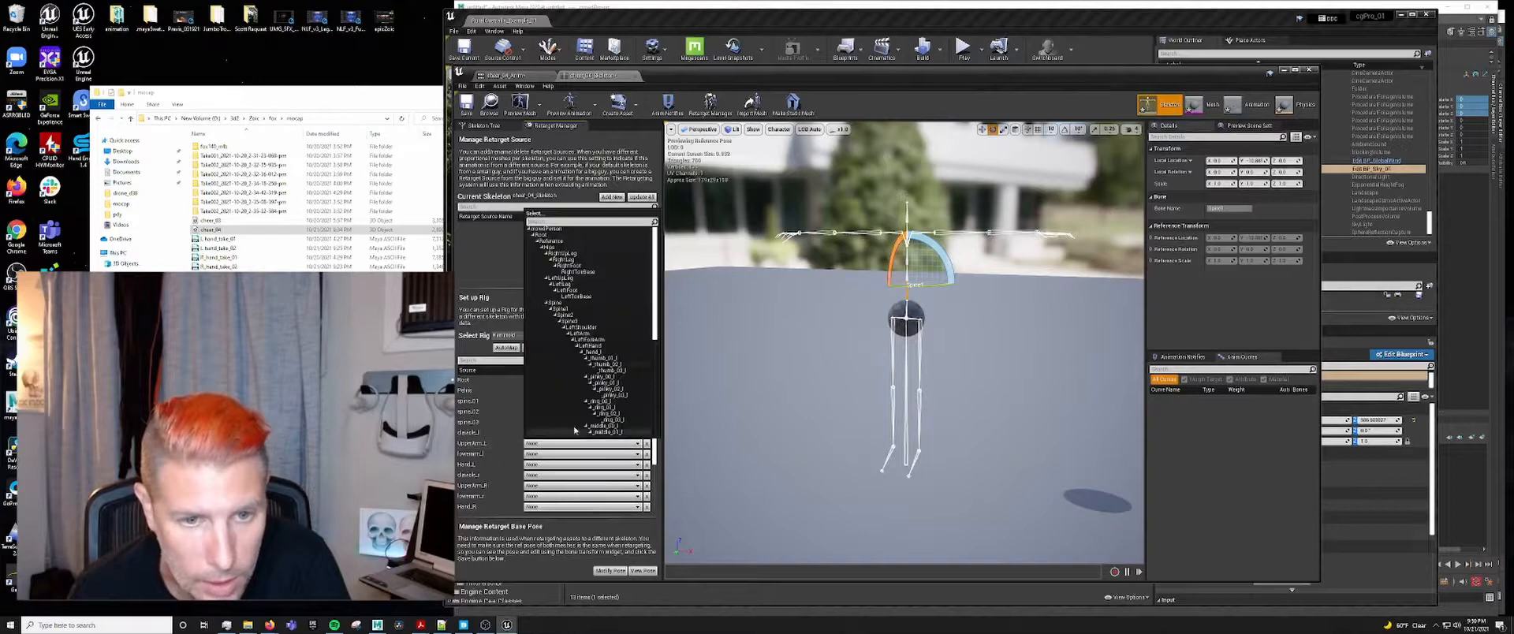
{"action": "left_click", "coordinate": [582, 333]}
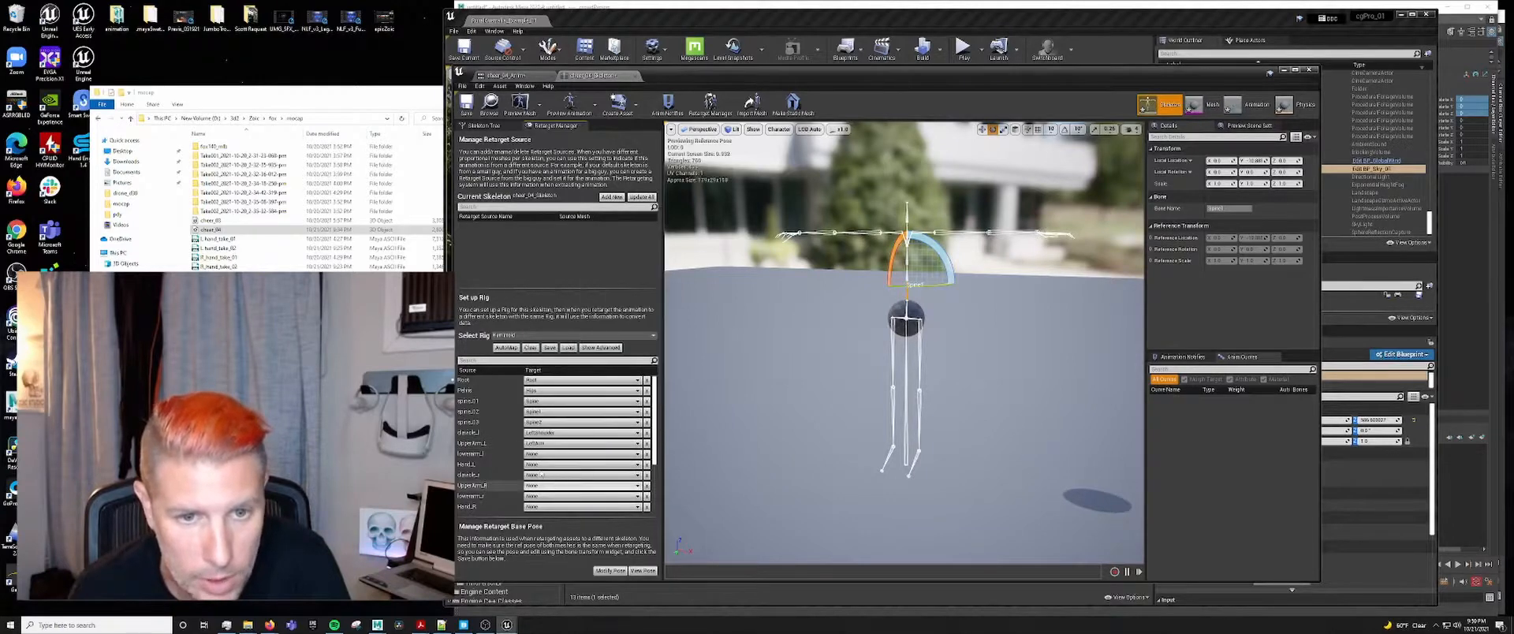
{"action": "left_click", "coordinate": [552, 454]}
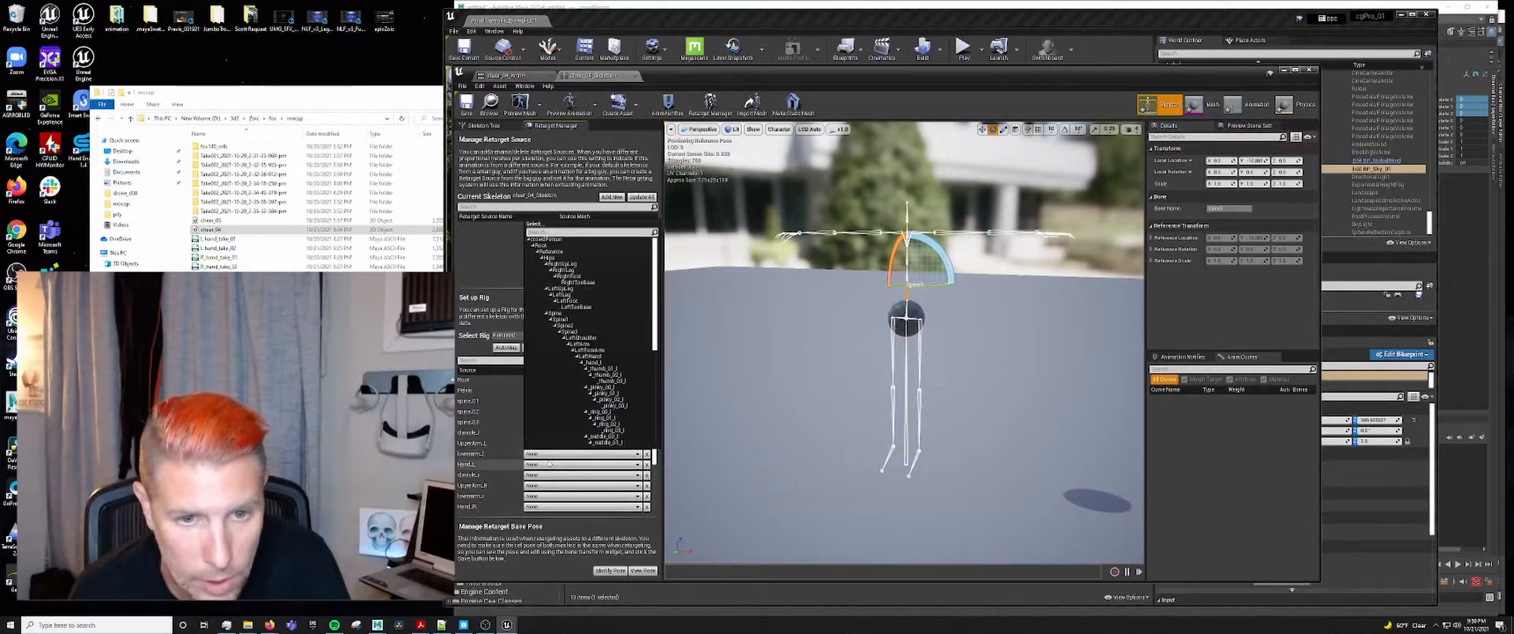
{"action": "left_click", "coordinate": [590, 350]}
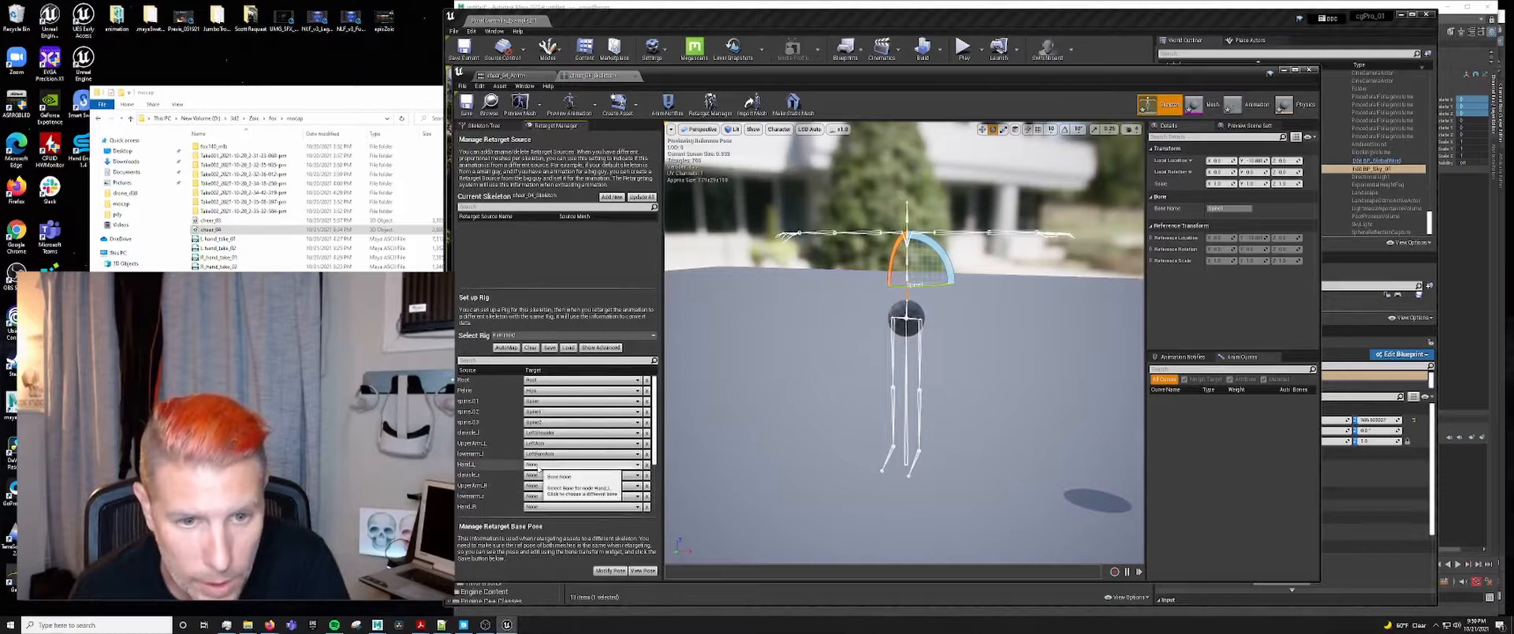
{"action": "left_click", "coordinate": [582, 465]}
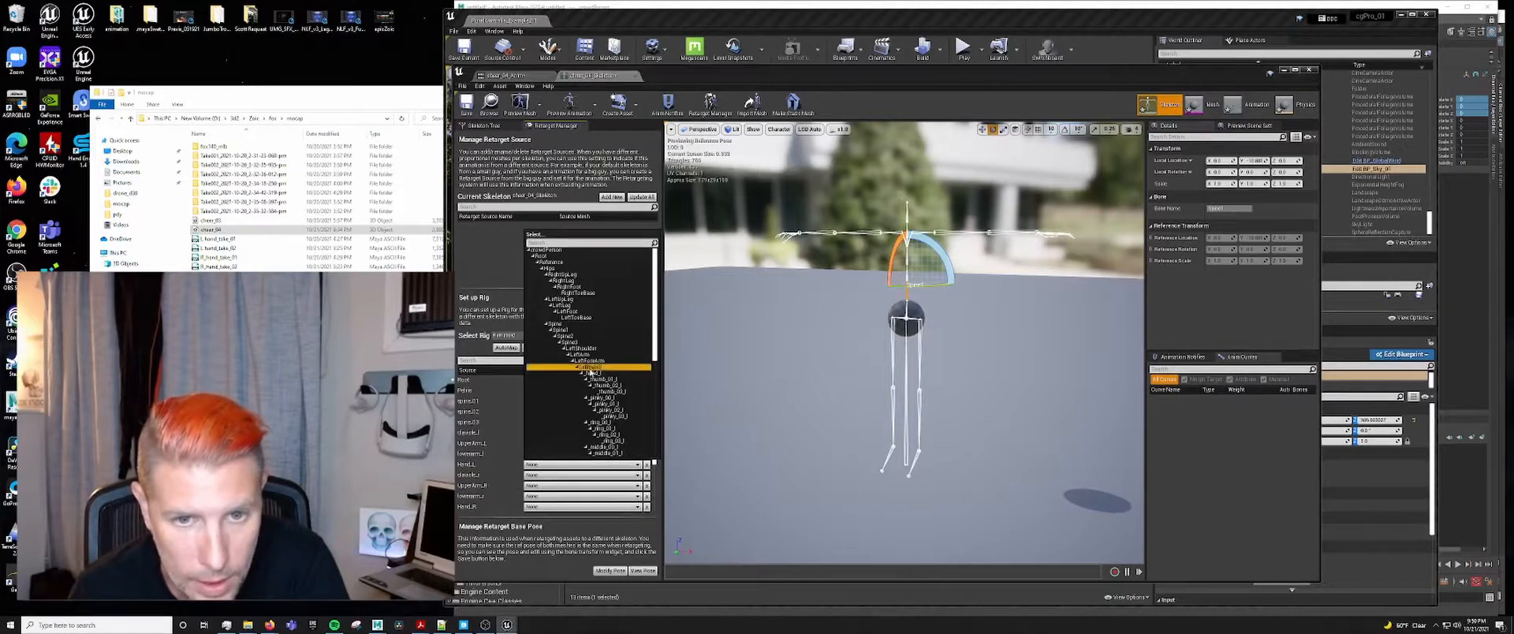
{"action": "left_click", "coordinate": [592, 368]}
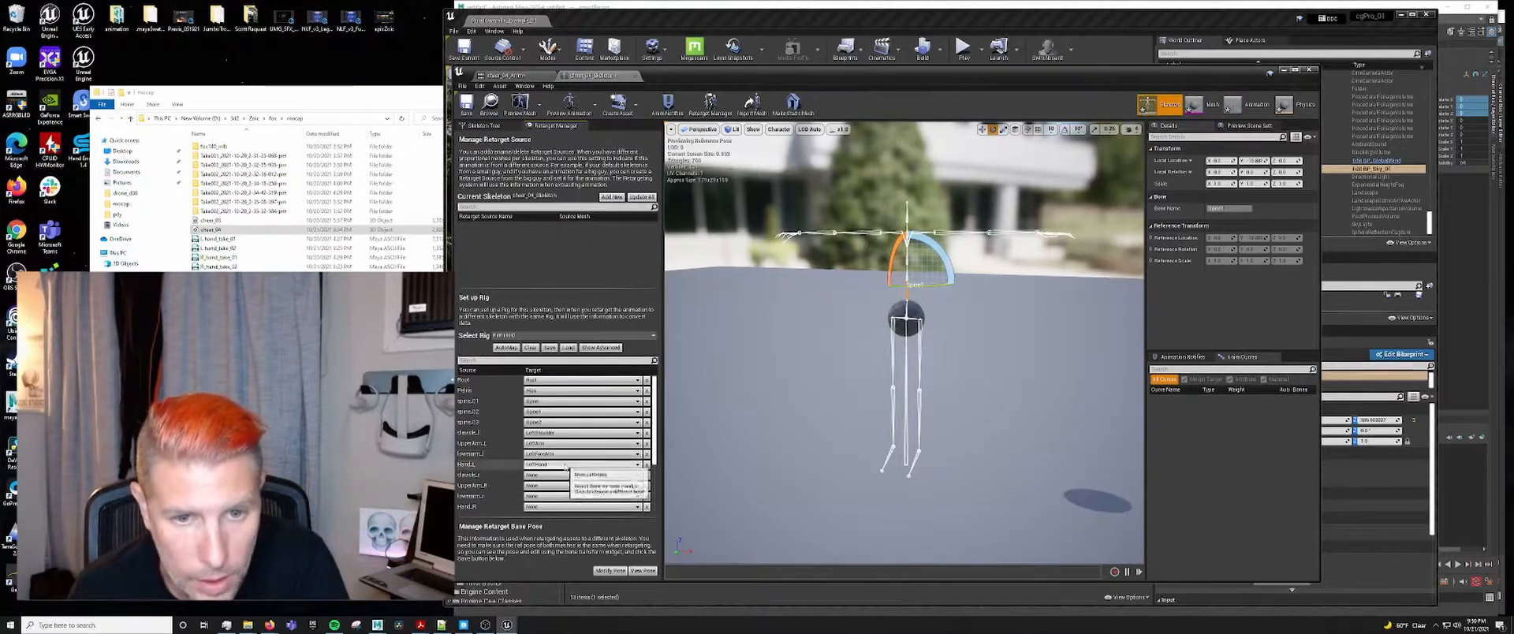
{"action": "left_click", "coordinate": [546, 467]}
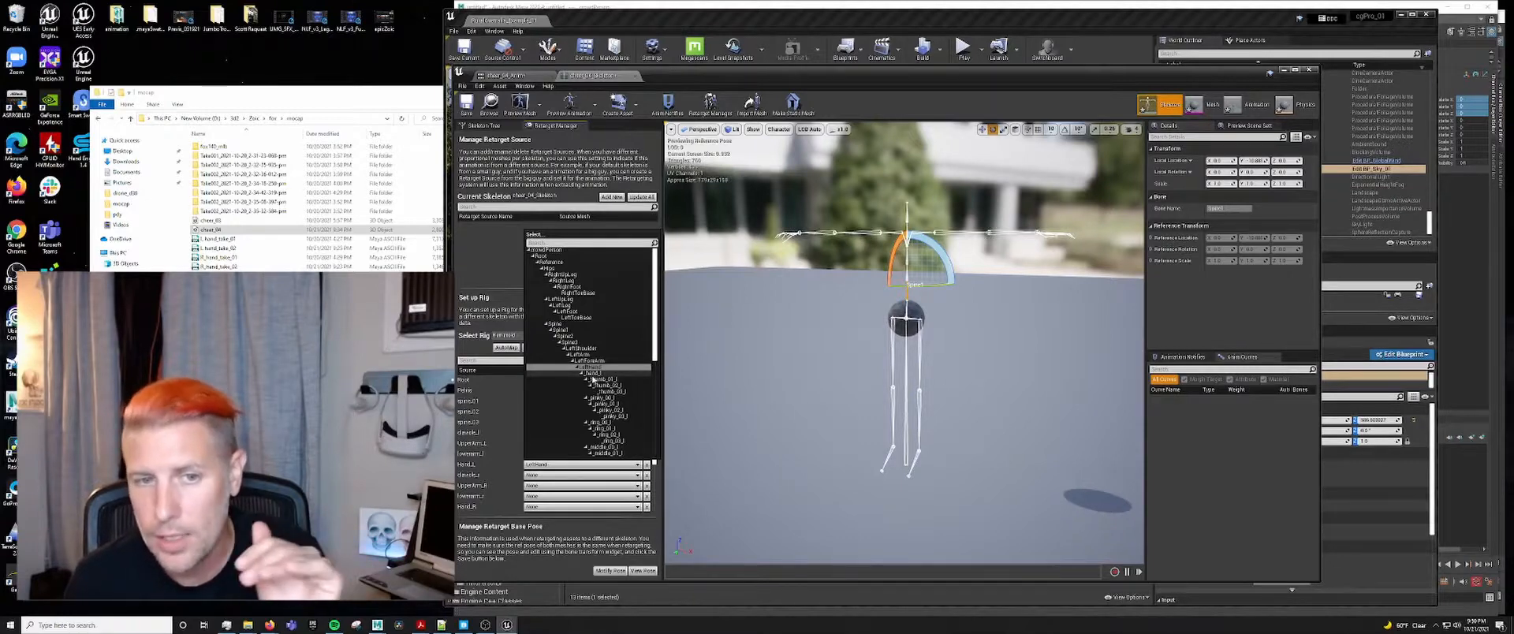
- Map the right clavicle to RightShoulder and the right upper arm to RightArm in the rig setup
{"action": "left_click", "coordinate": [551, 475]}
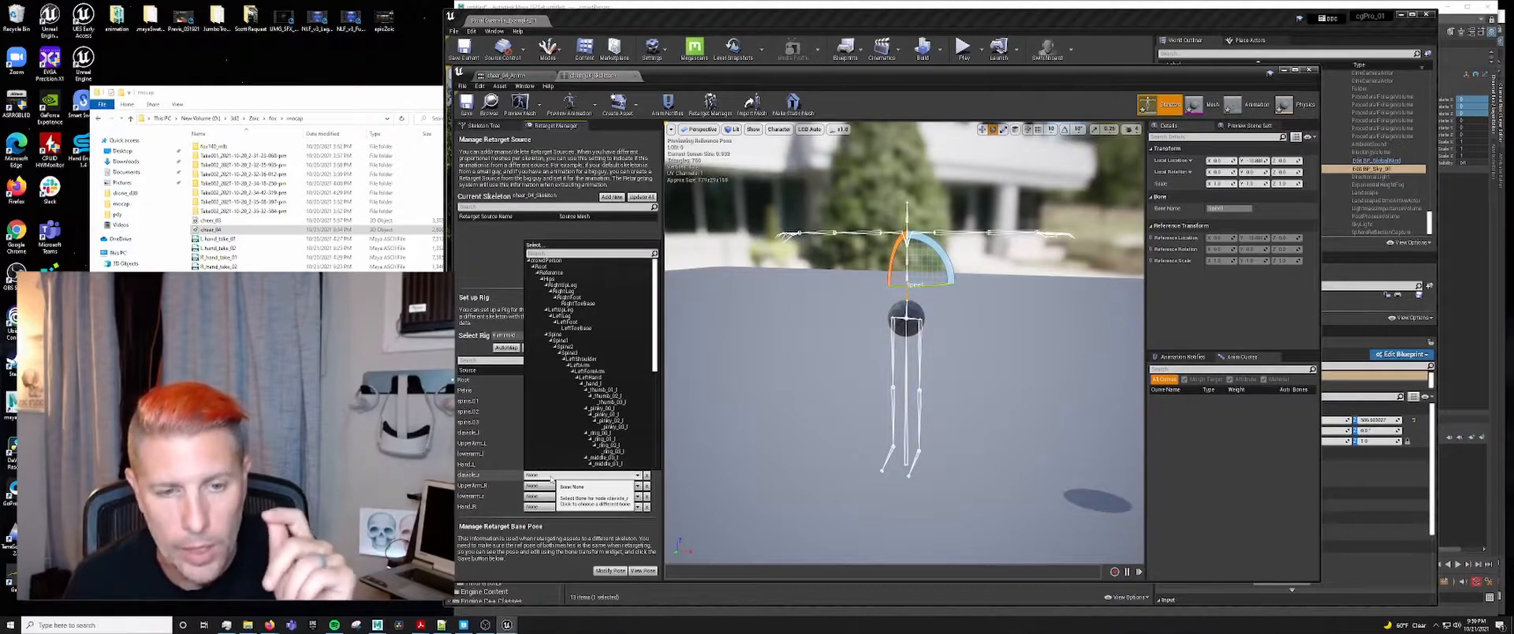
{"action": "scroll", "coordinate": [581, 442], "scroll_direction": "down", "scroll_amount": 5}
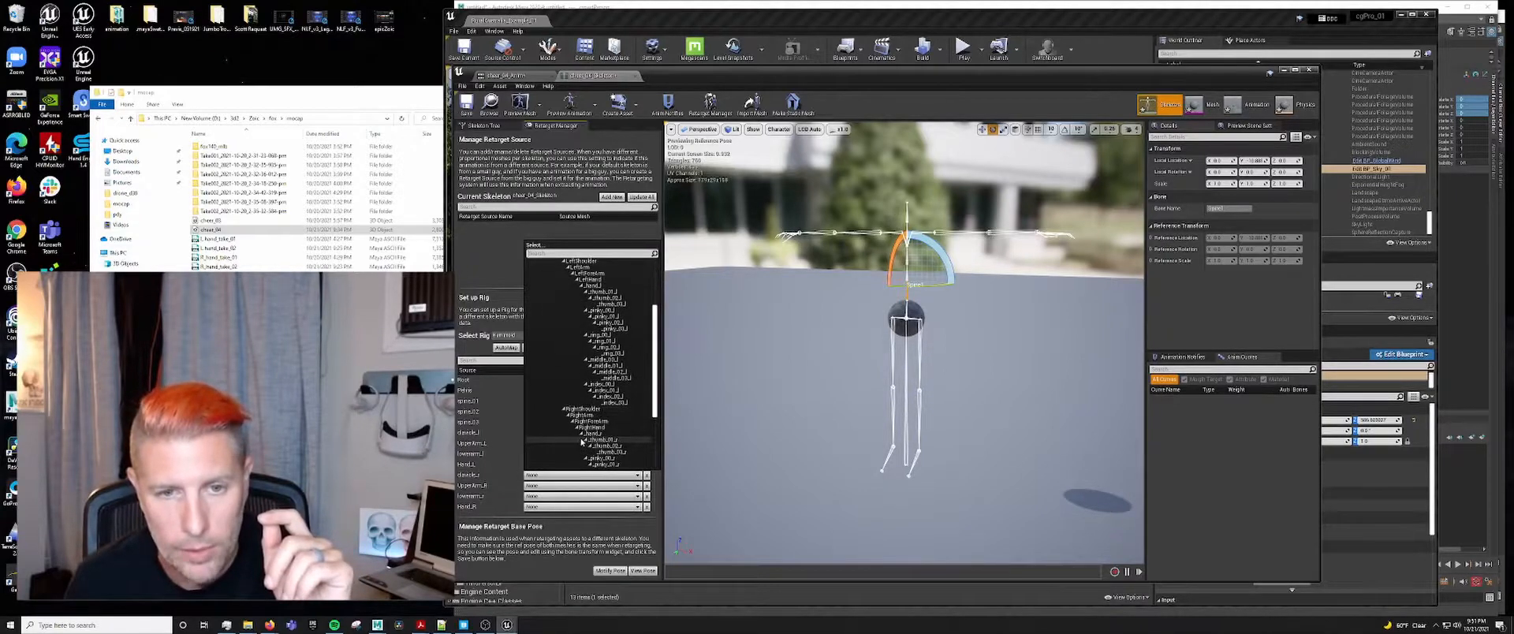
{"action": "left_click", "coordinate": [582, 408]}
{"action": "left_click", "coordinate": [554, 486]}
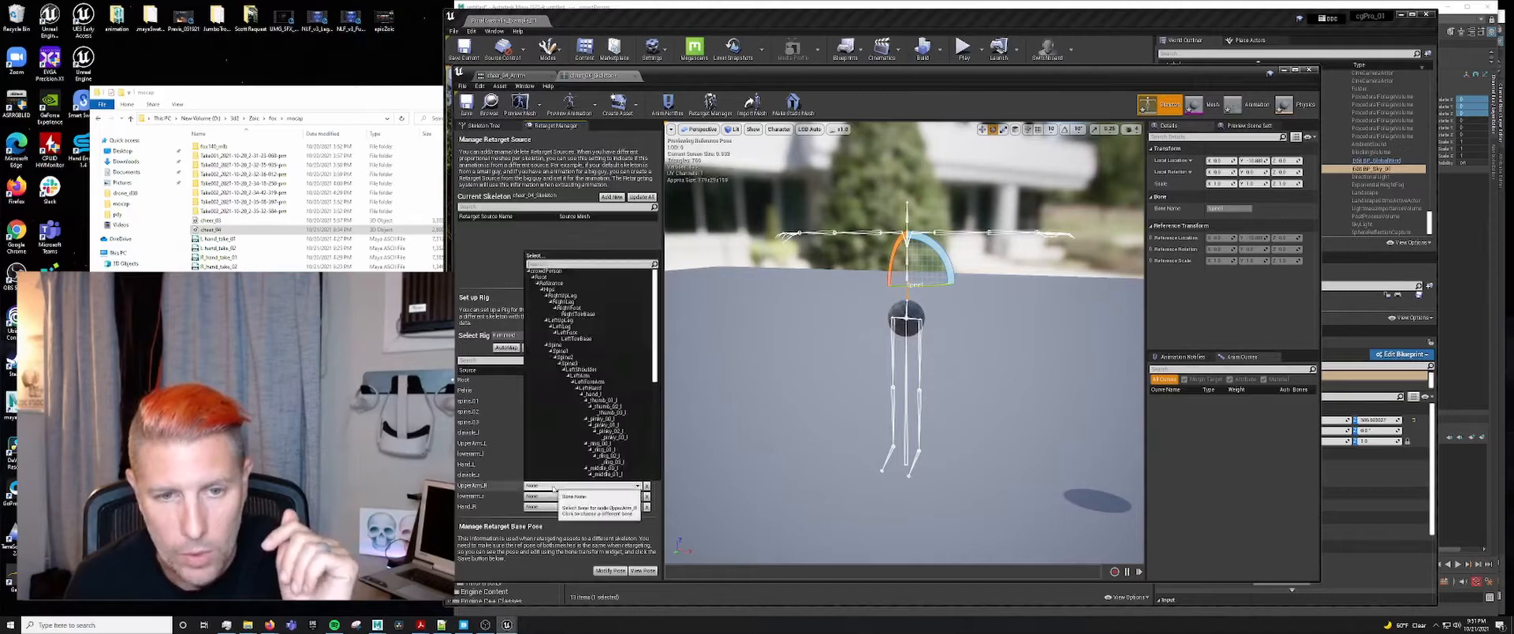
{"action": "scroll", "coordinate": [590, 404], "scroll_direction": "down", "scroll_amount": 6}
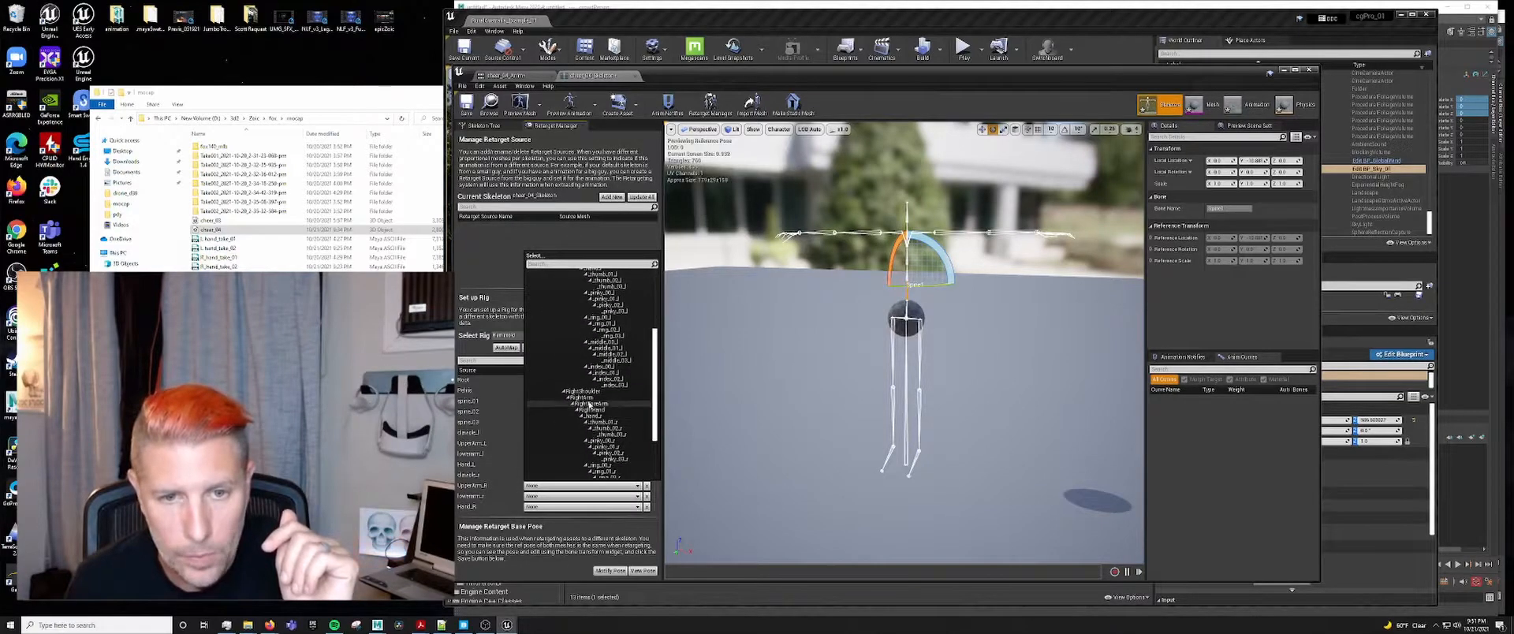
{"action": "left_click", "coordinate": [590, 403]}
- Map the right lower arm to RightForeArm and the right hand to RightHand
{"action": "left_click", "coordinate": [581, 496]}
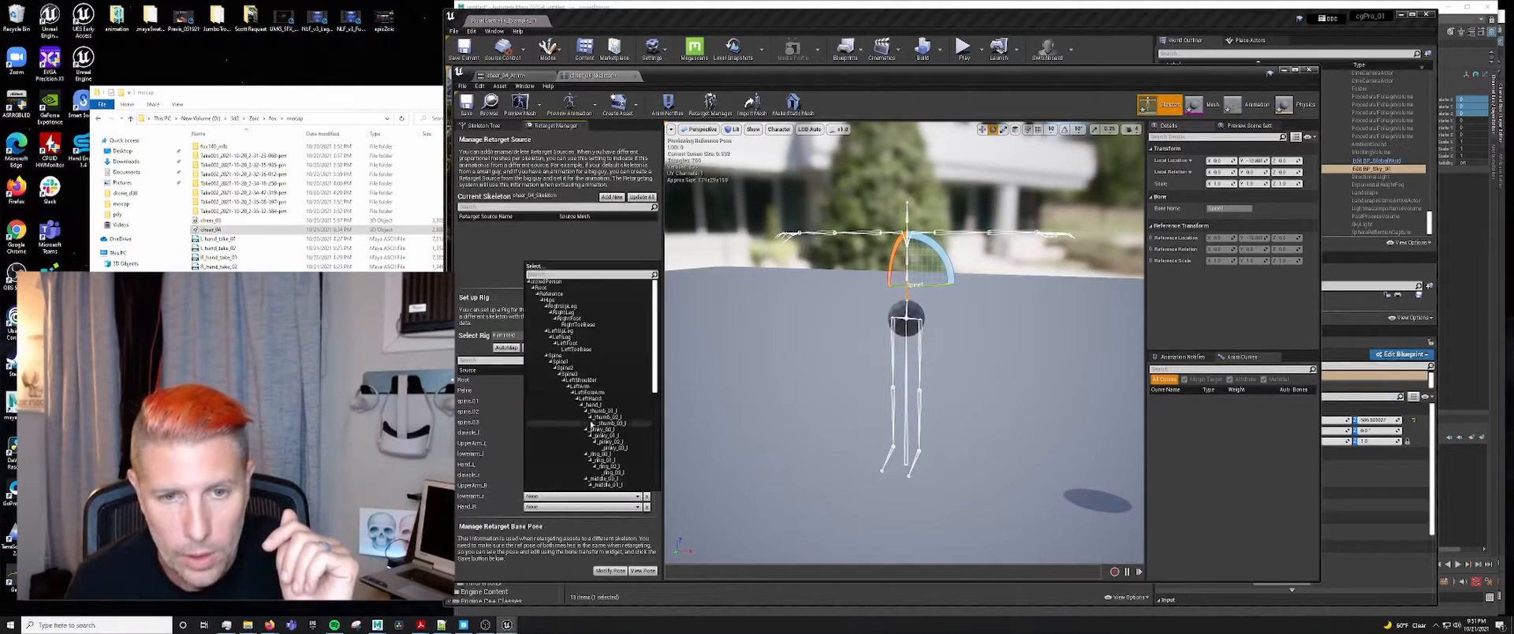
{"action": "scroll", "coordinate": [591, 425], "scroll_direction": "down", "scroll_amount": 5}
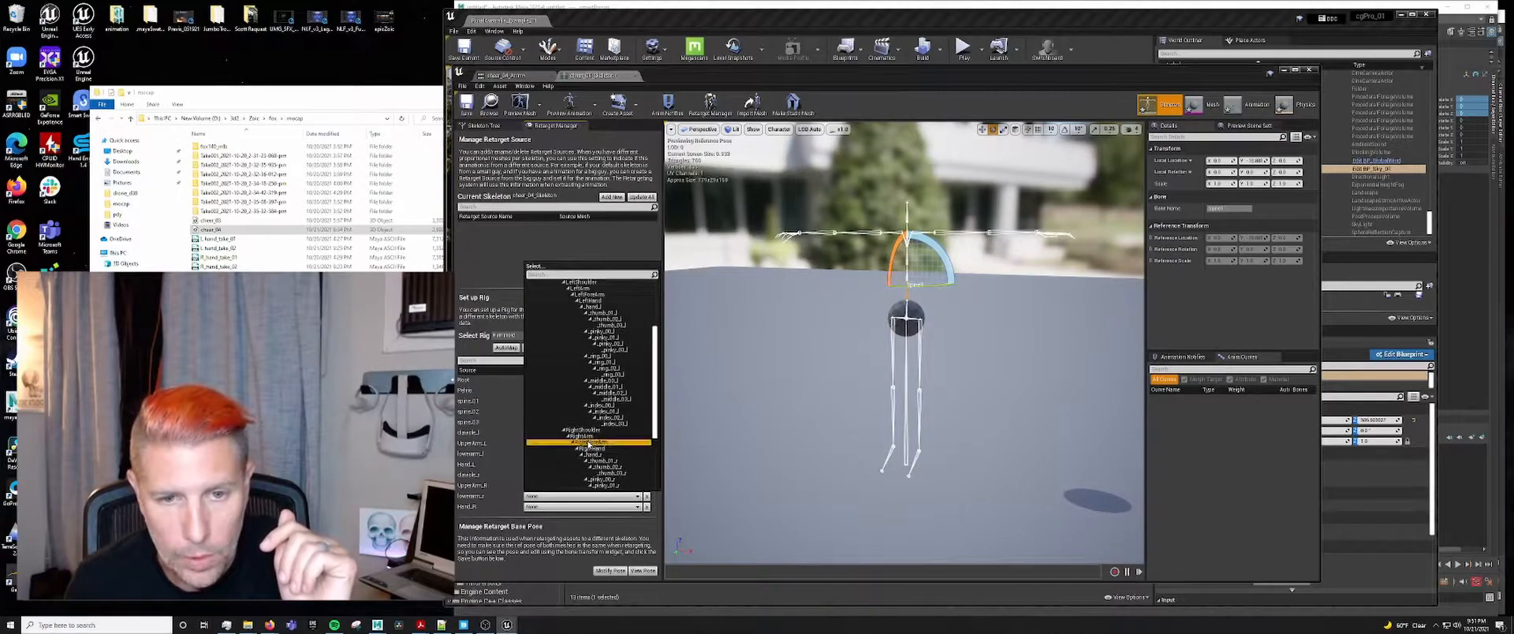
{"action": "left_click", "coordinate": [590, 443]}
{"action": "left_click", "coordinate": [581, 506]}
{"action": "scroll", "coordinate": [589, 470], "scroll_direction": "down", "scroll_amount": 8}
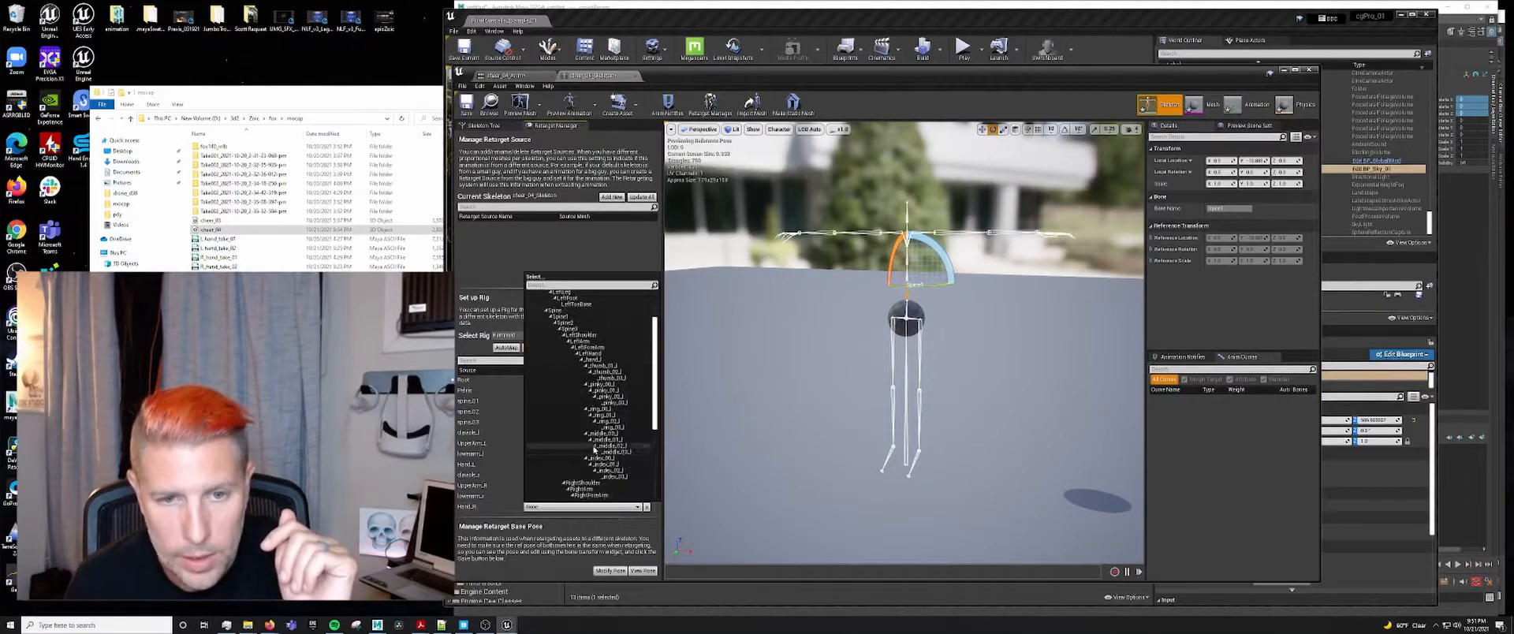
{"action": "left_click", "coordinate": [592, 438]}
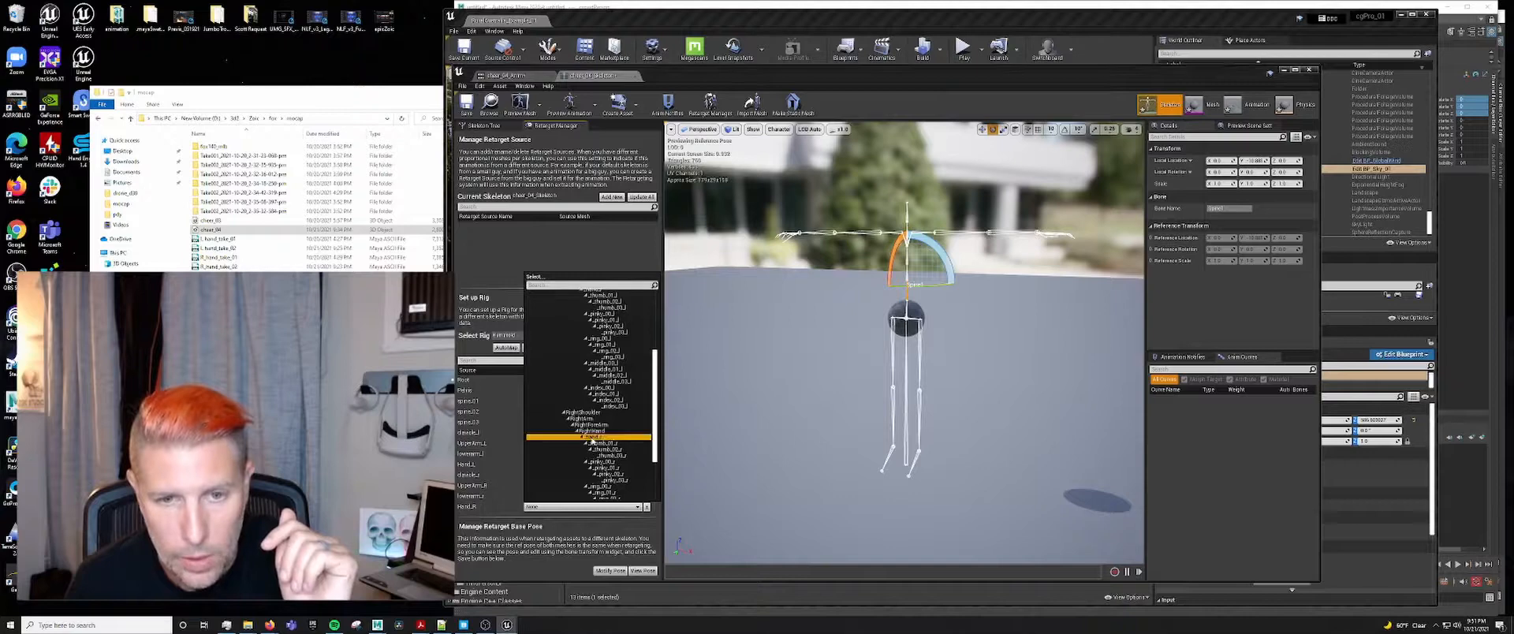
{"action": "left_click", "coordinate": [582, 506]}
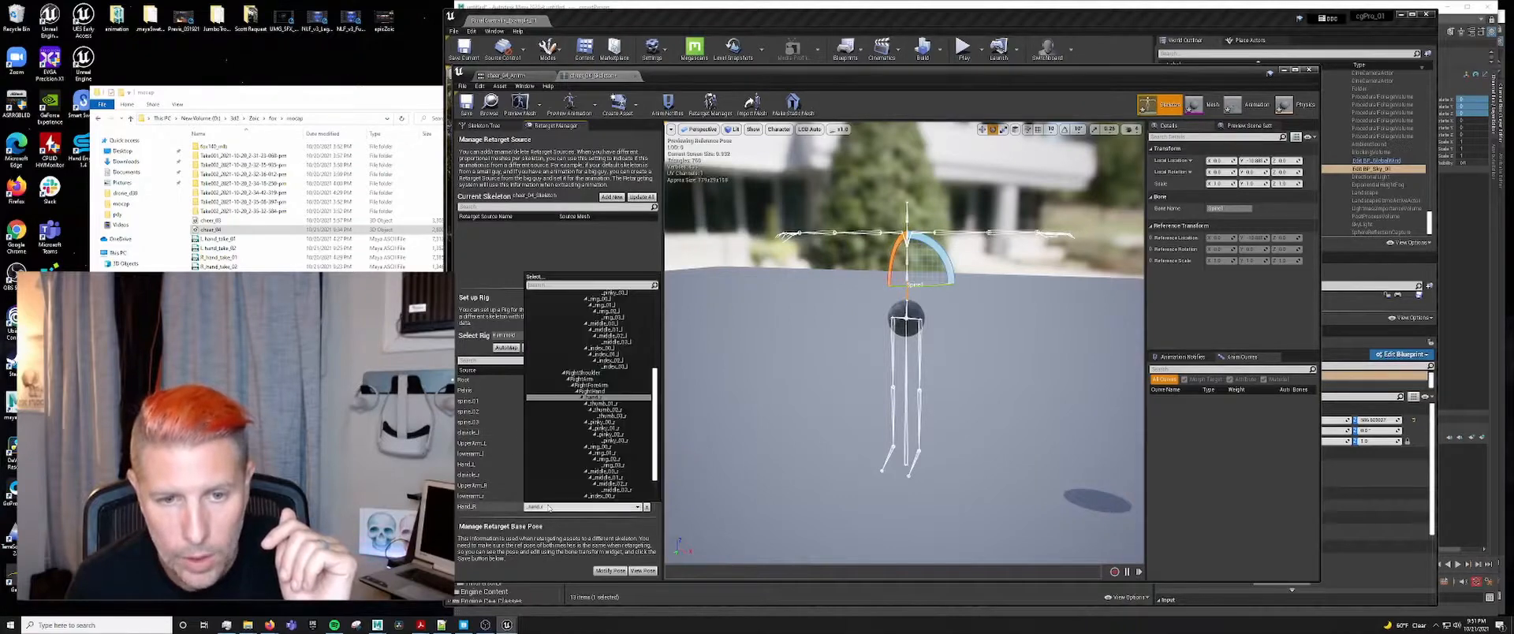
{"action": "left_click", "coordinate": [588, 391]}
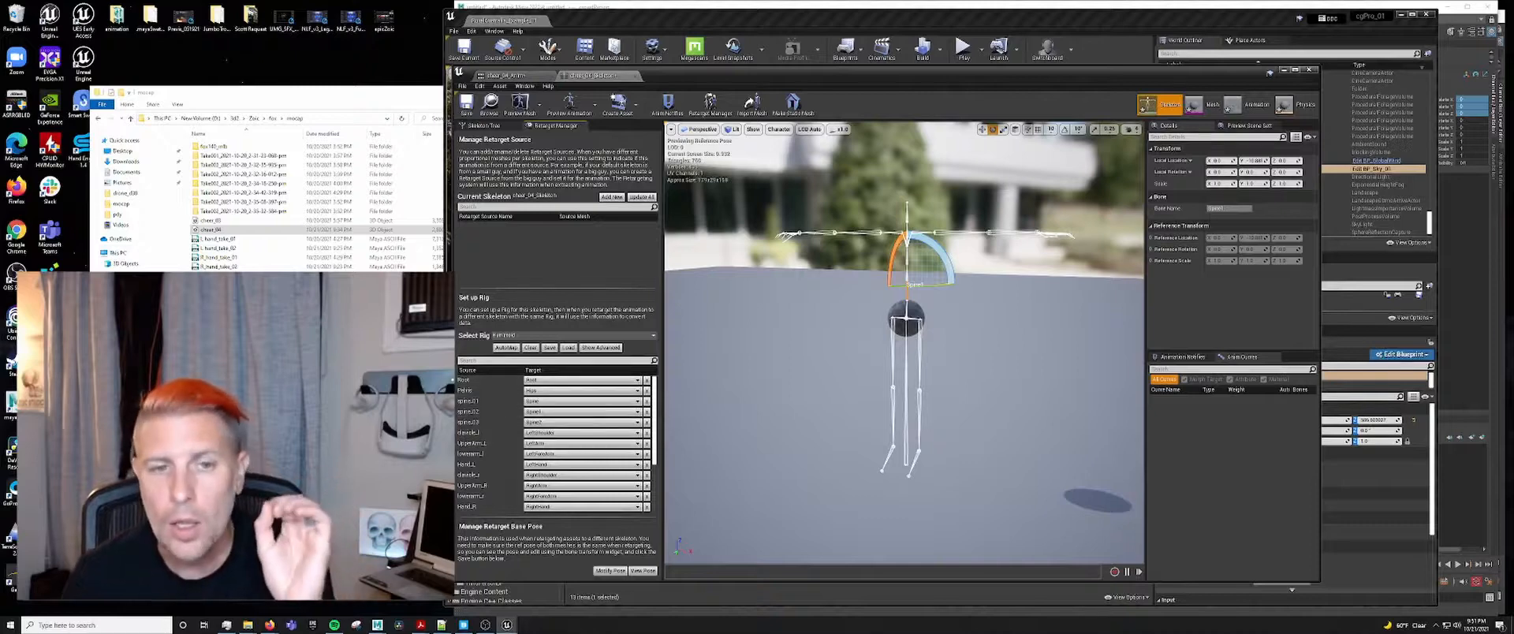
- Open the target bone choices for neck_01 further down the rig mapping
{"action": "scroll", "coordinate": [584, 385], "scroll_direction": "down", "scroll_amount": 5}
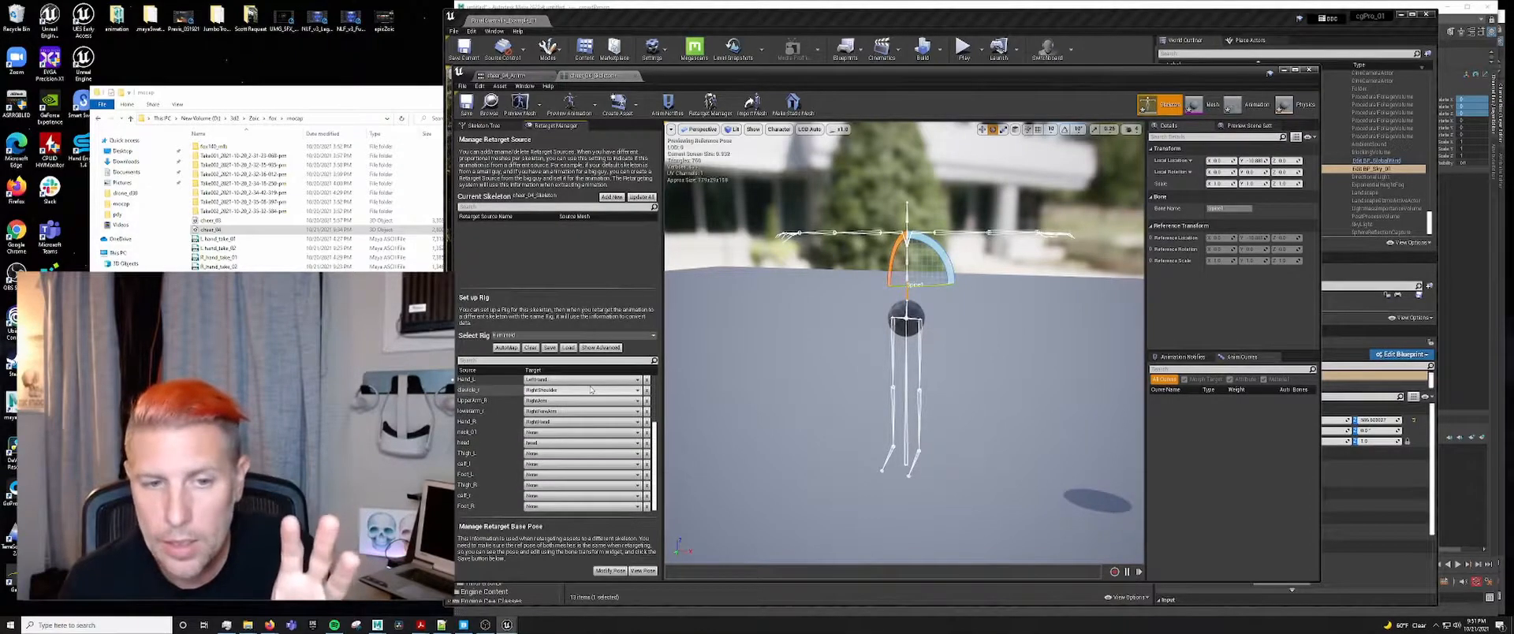
{"action": "left_click", "coordinate": [556, 432]}
{"action": "scroll", "coordinate": [562, 332], "scroll_direction": "down", "scroll_amount": 1}
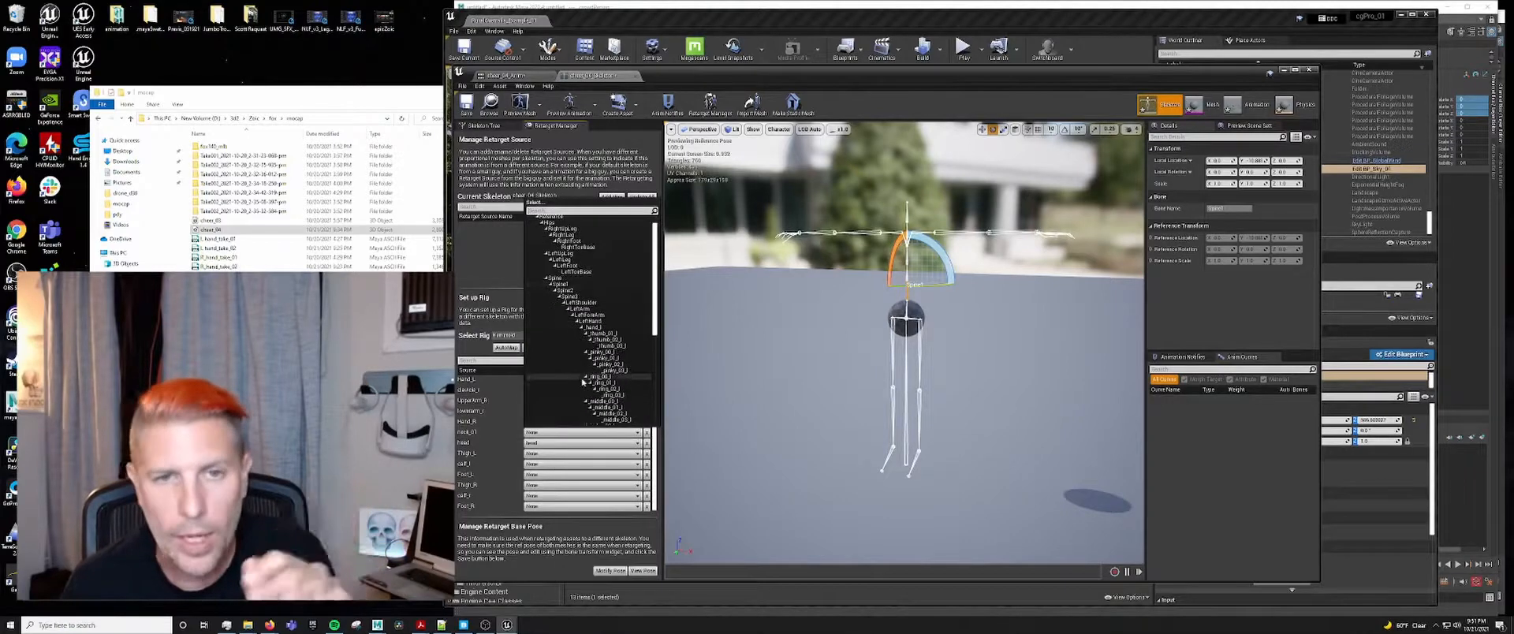
{"action": "scroll", "coordinate": [564, 347], "scroll_direction": "down", "scroll_amount": 1}
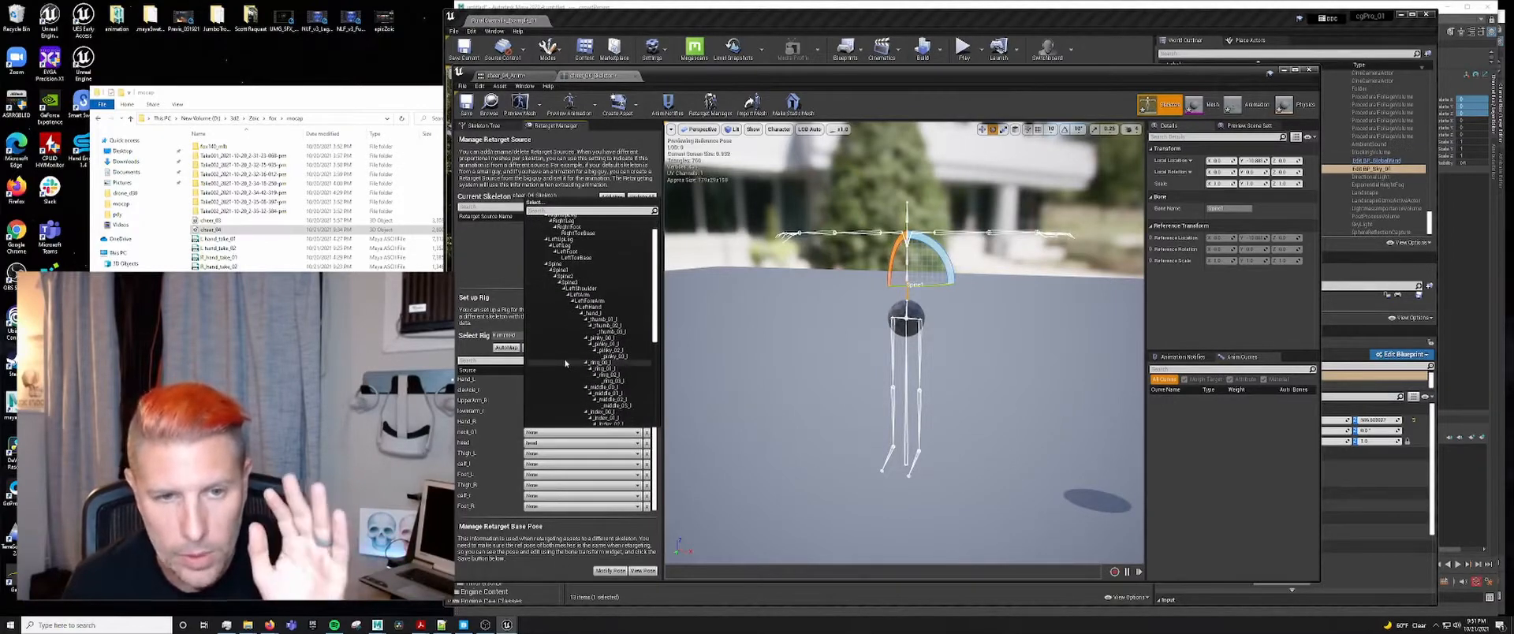
{"action": "left_click", "coordinate": [514, 407]}
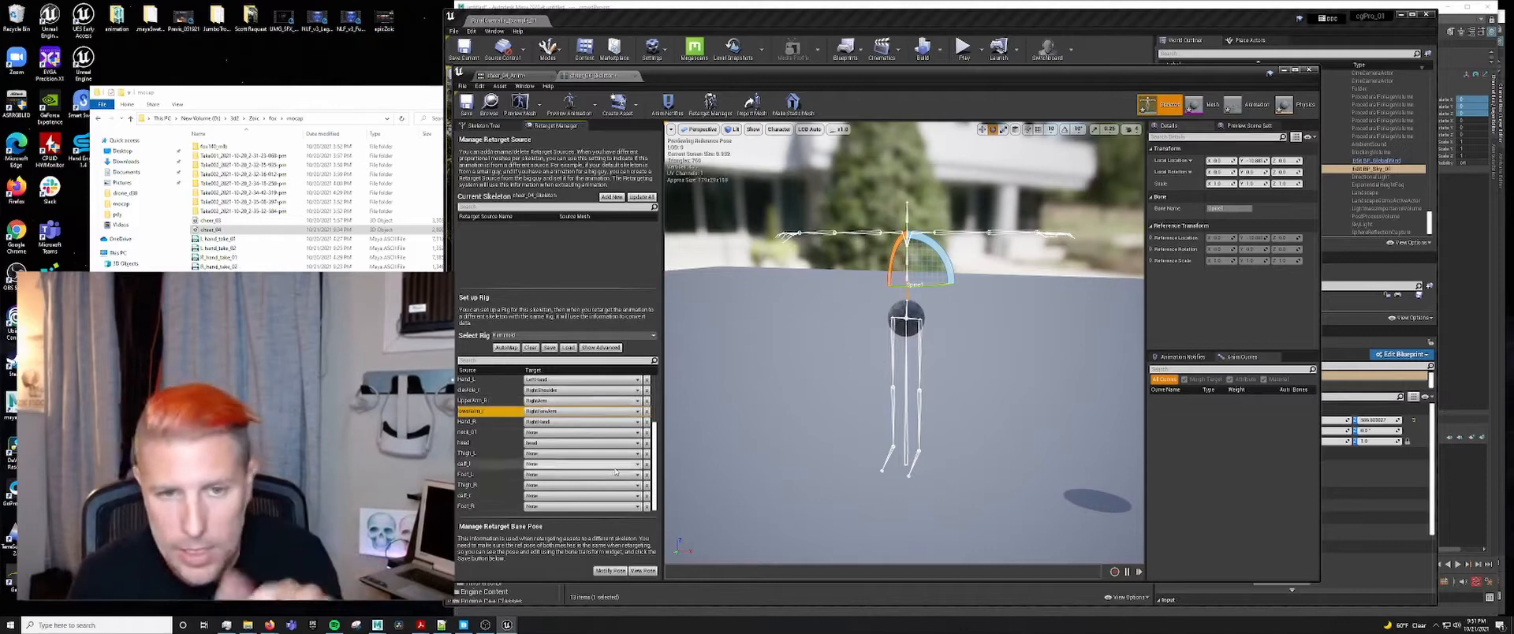
{"action": "left_click", "coordinate": [552, 432]}
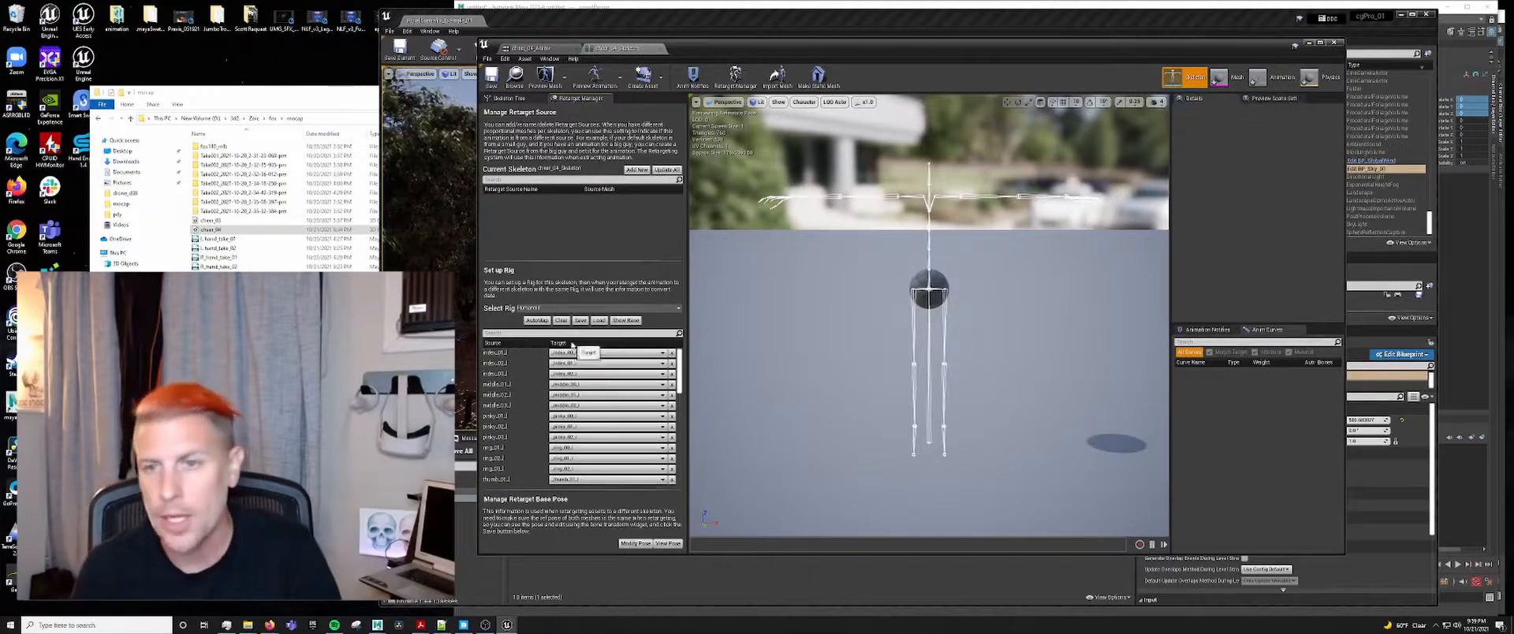
- Review the advanced finger and twist bone mappings, and return to the base bone mappings
{"action": "scroll", "coordinate": [569, 381], "scroll_direction": "down", "scroll_amount": 5}
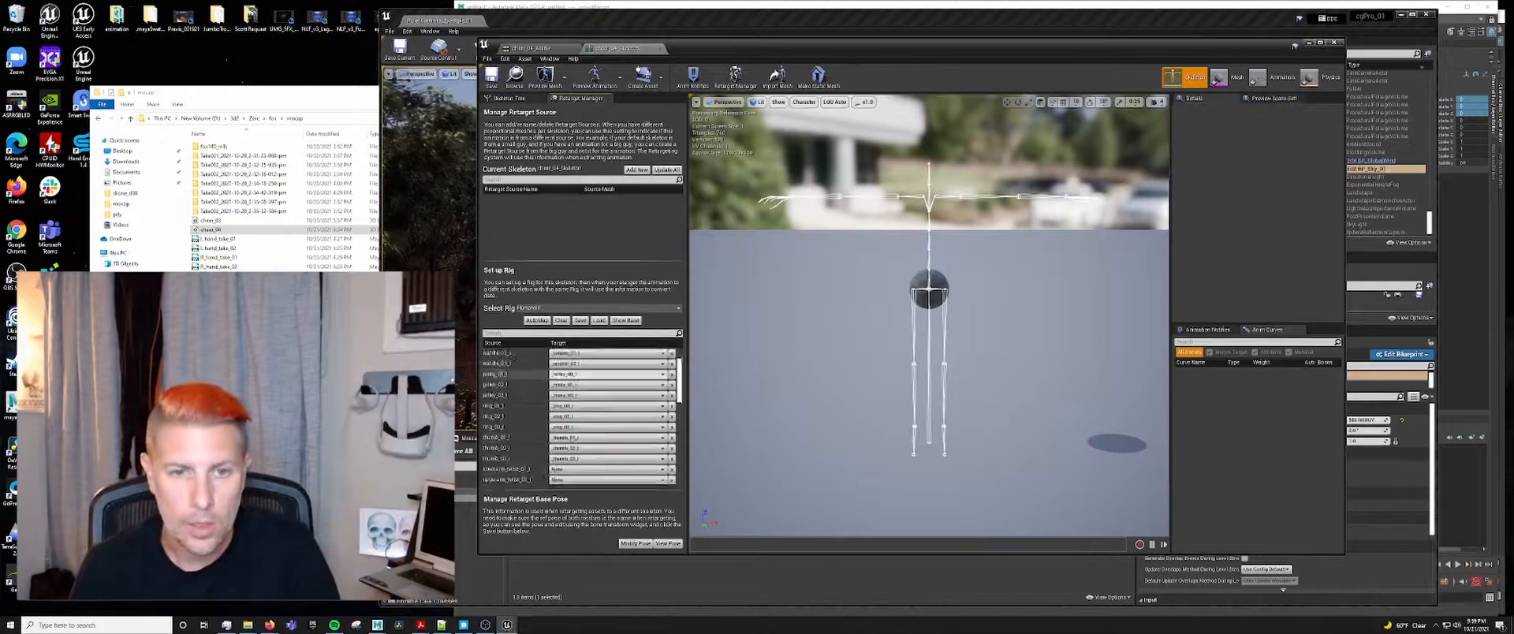
{"action": "scroll", "coordinate": [569, 381], "scroll_direction": "up", "scroll_amount": 5}
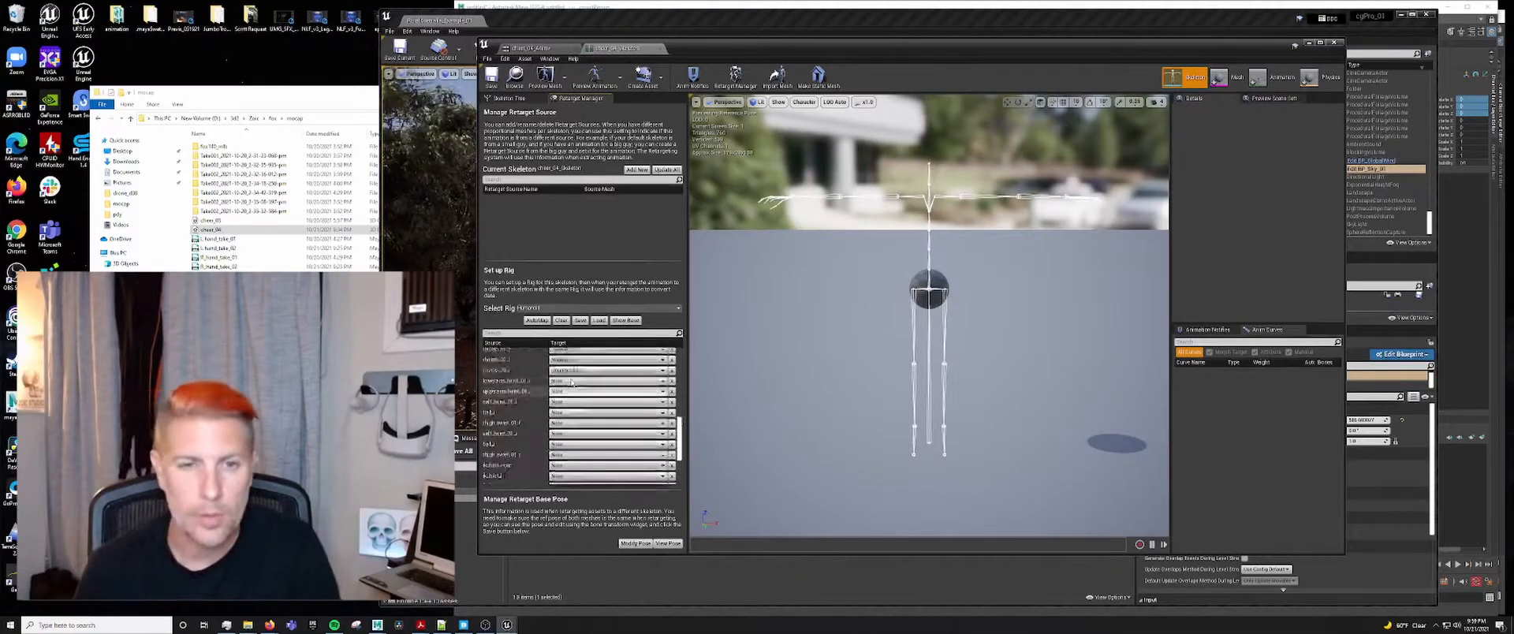
{"action": "scroll", "coordinate": [570, 383], "scroll_direction": "up", "scroll_amount": 3}
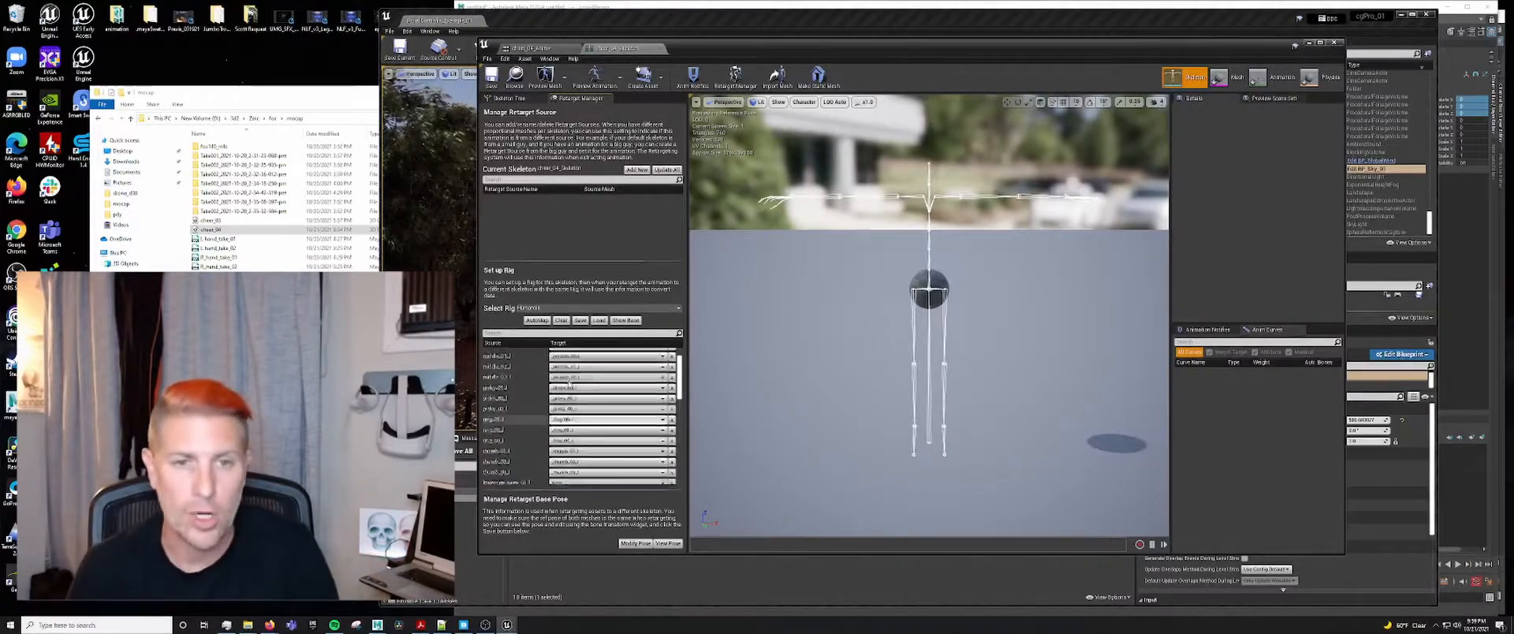
{"action": "left_click", "coordinate": [627, 321]}
{"action": "scroll", "coordinate": [579, 405], "scroll_direction": "up", "scroll_amount": 2}
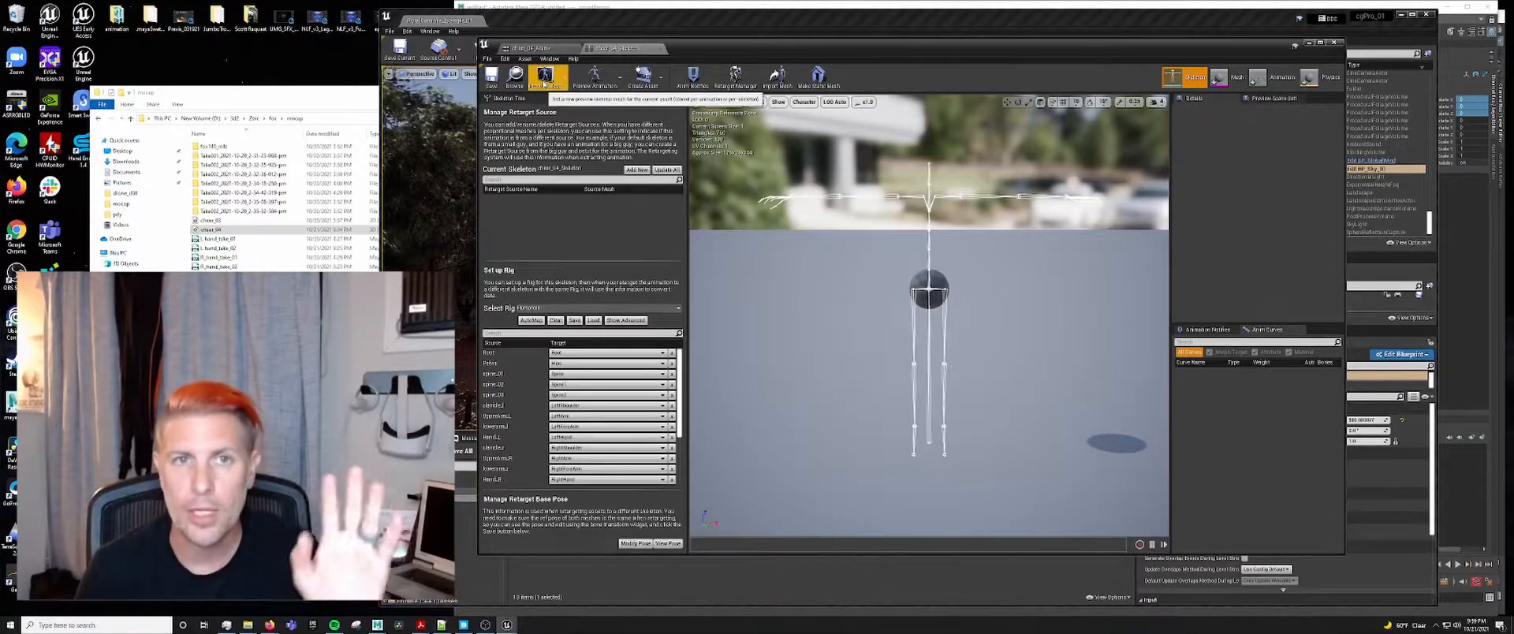
- Set the skeleton's preview mesh to the imported skeletal mesh, and save and close the skeleton
{"action": "left_click", "coordinate": [544, 79]}
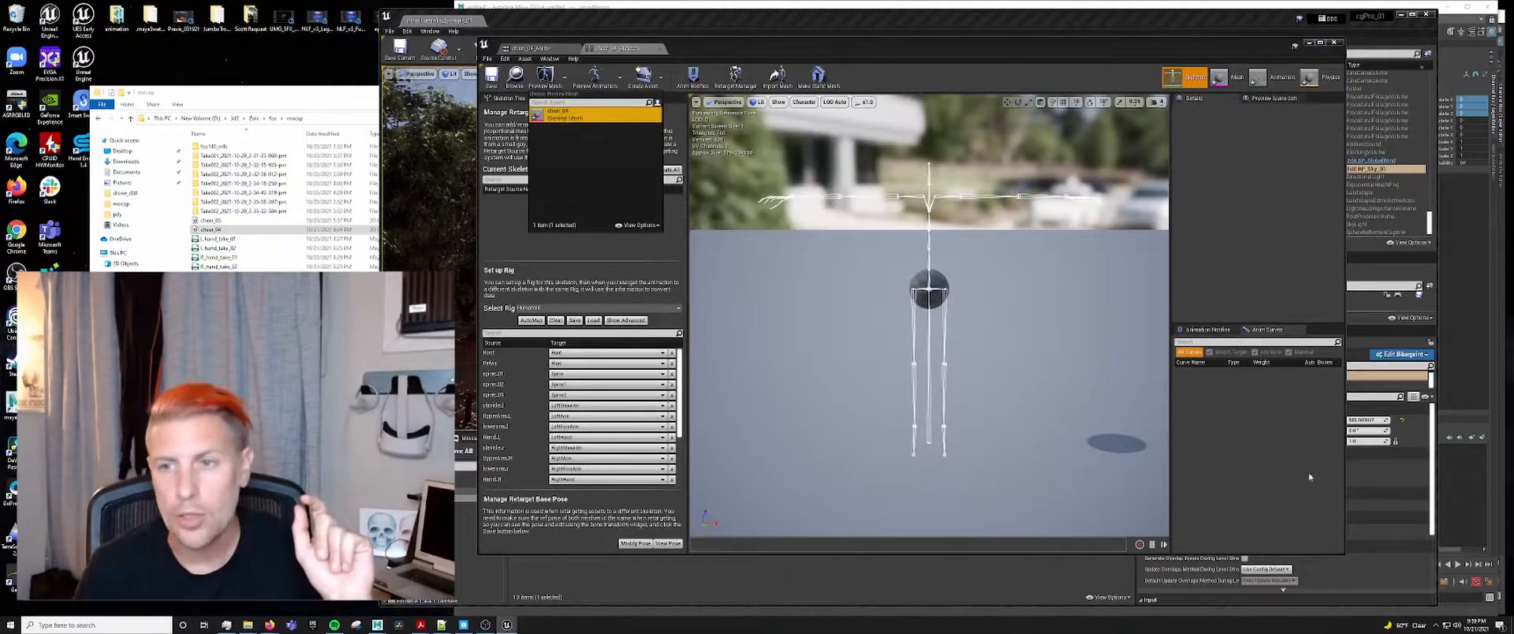
{"action": "left_click", "coordinate": [579, 115]}
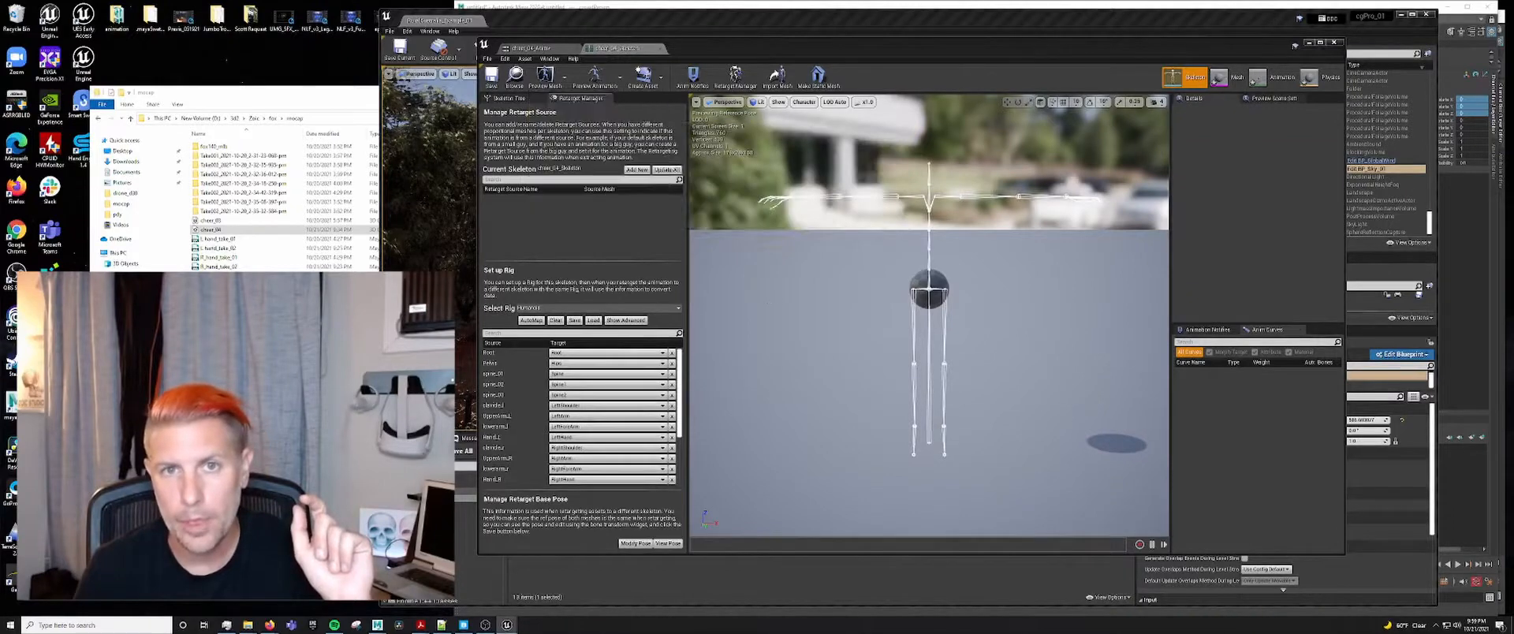
{"action": "left_click", "coordinate": [545, 77]}
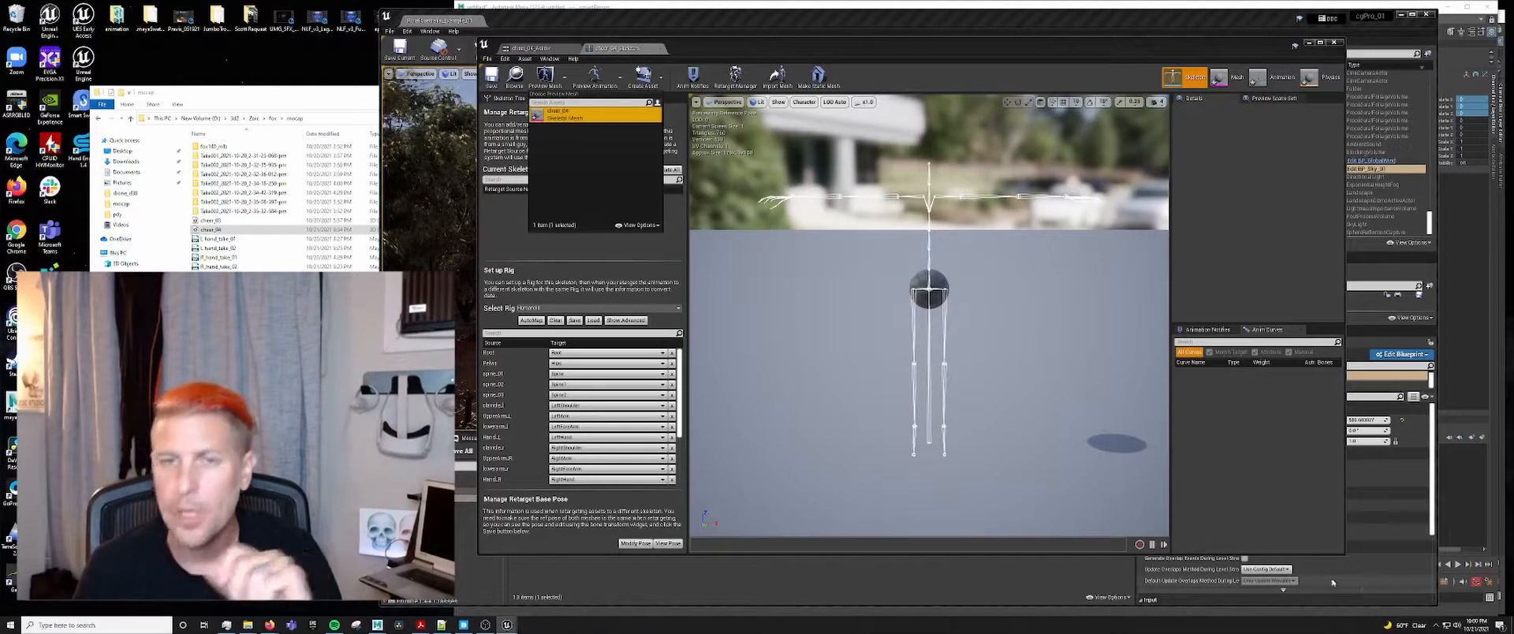
{"action": "left_click", "coordinate": [493, 81]}
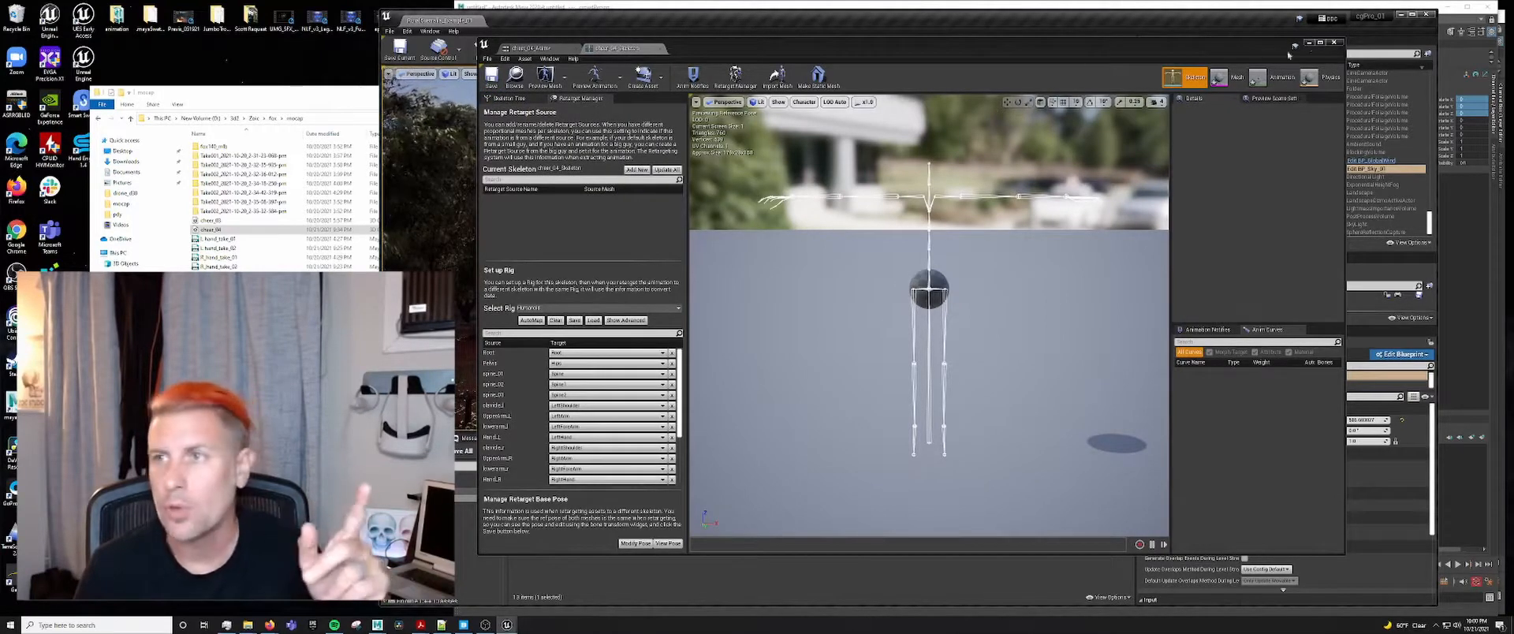
{"action": "left_click", "coordinate": [1333, 44]}
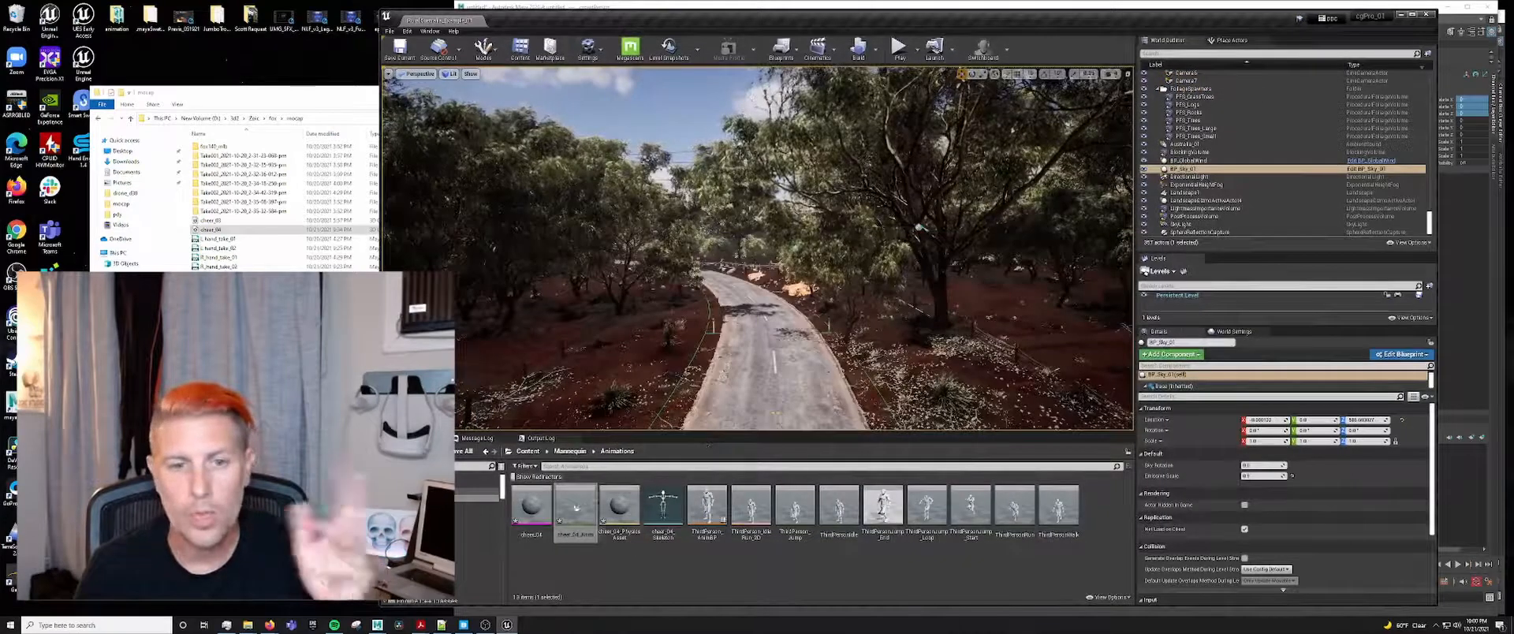
- Retarget the selected imported animation asset to UE4_Mannequin_Skeleton
{"action": "right_click", "coordinate": [575, 508]}
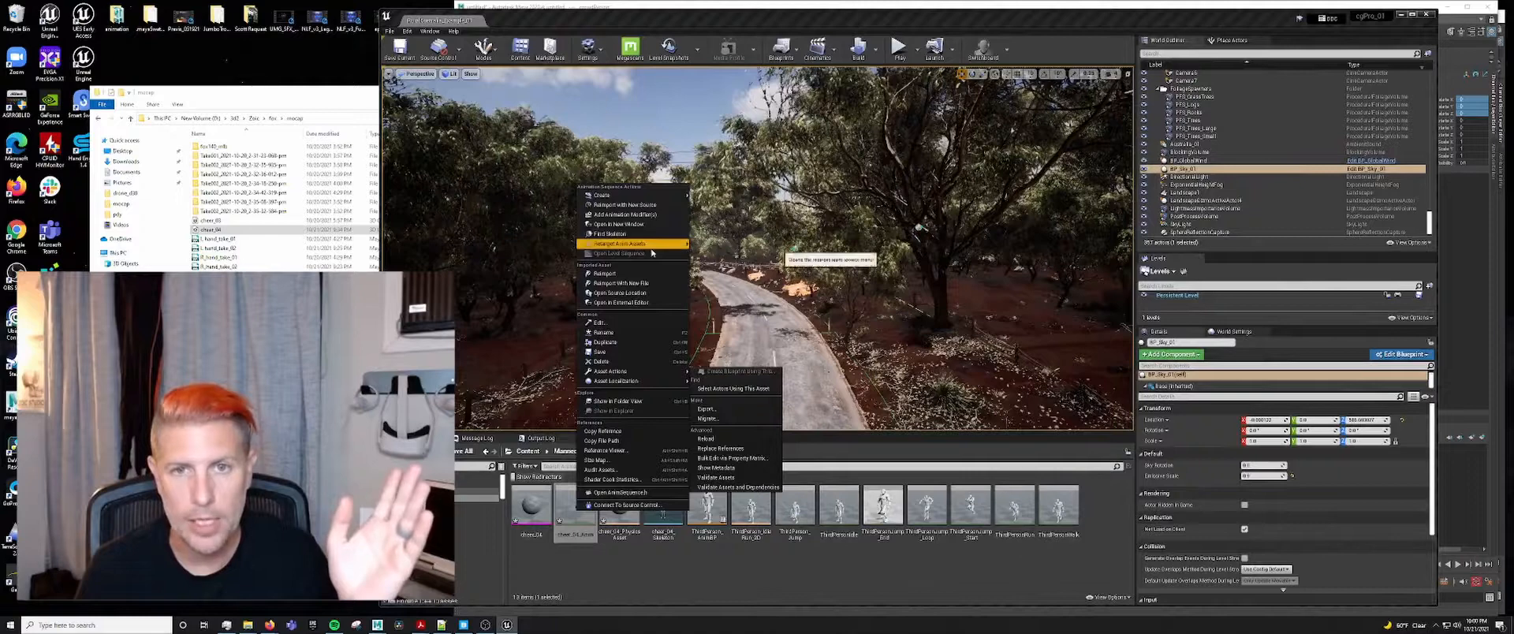
{"action": "mouse_move", "coordinate": [663, 243]}
{"action": "left_click", "coordinate": [721, 249]}
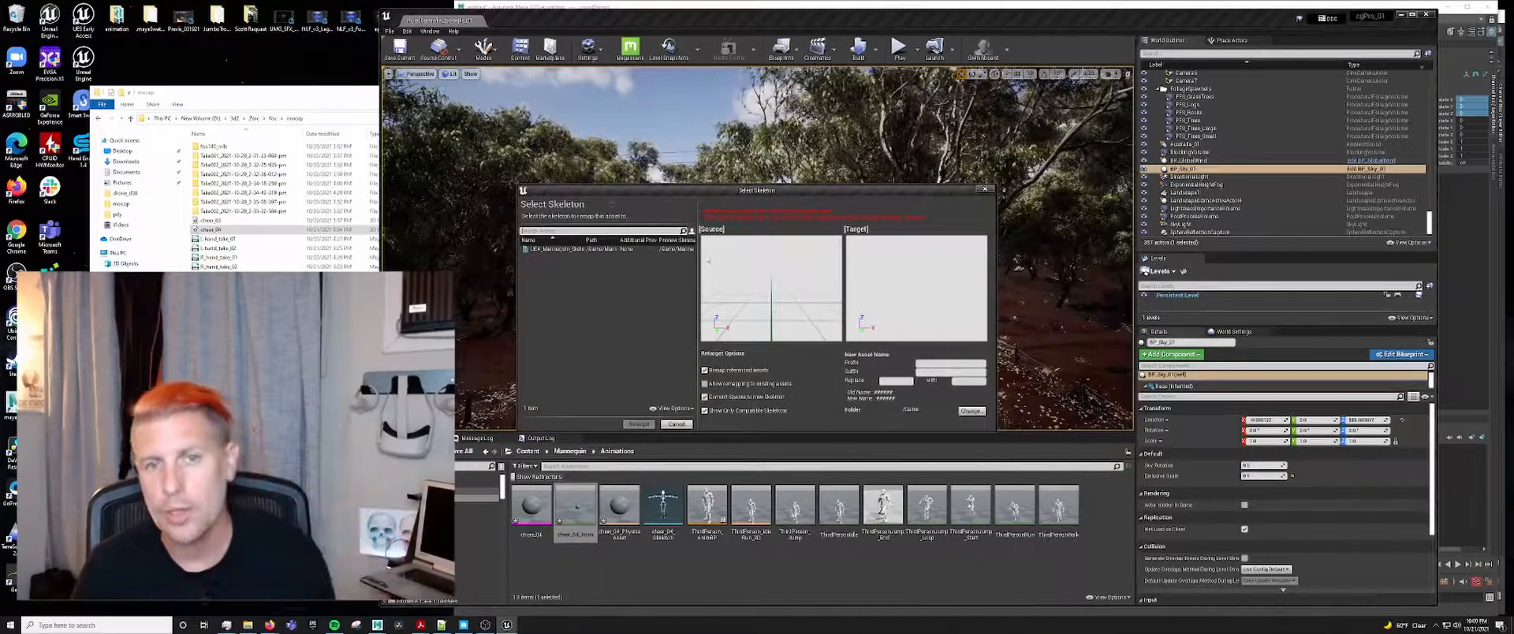
{"action": "left_click", "coordinate": [603, 250]}
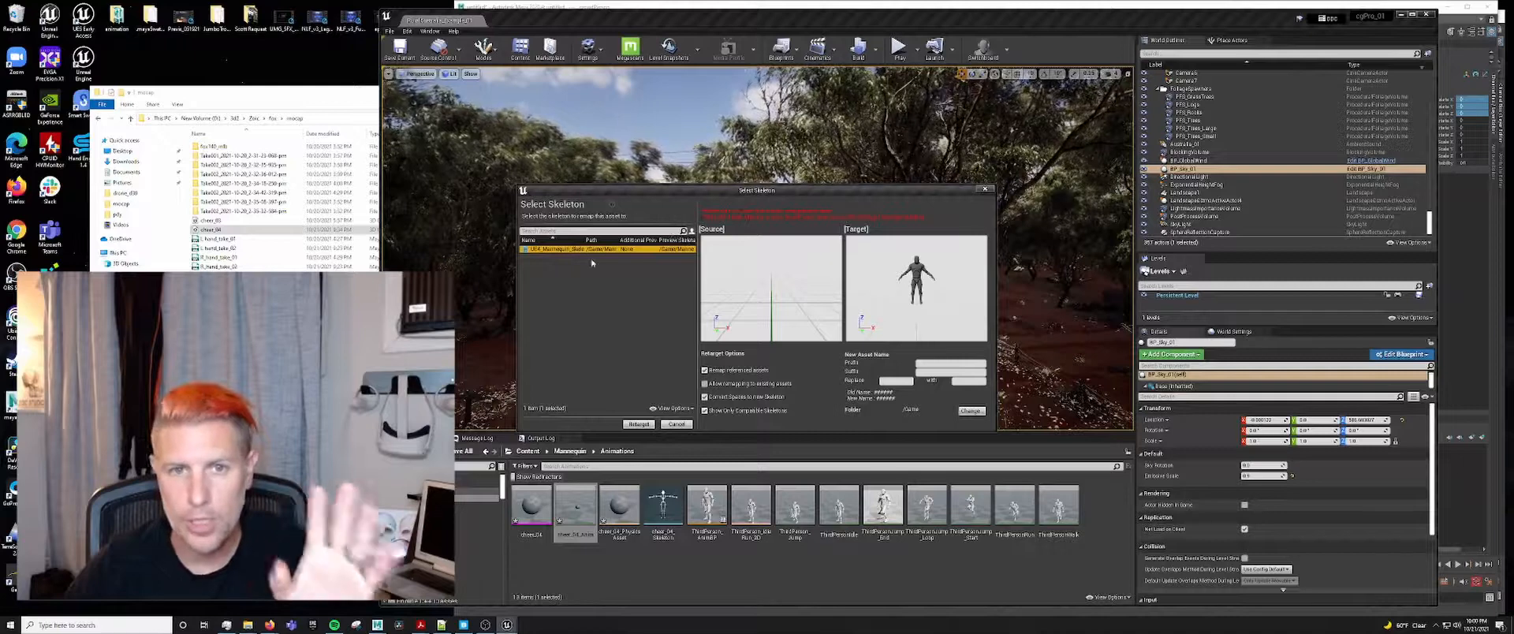
{"action": "left_click", "coordinate": [639, 424]}
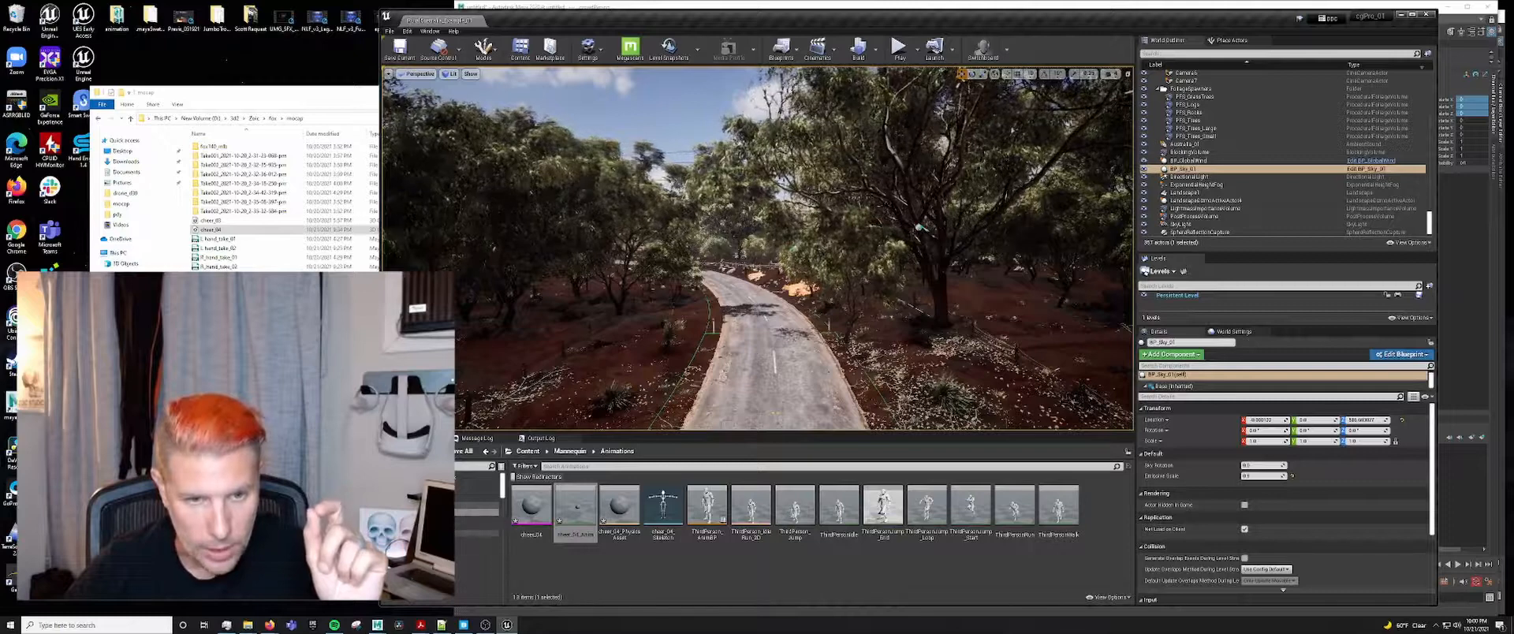
- Open UE4_Mannequin_Skeleton from the mannequin's Mesh folder and select the Humanoid rig for it
{"action": "left_click", "coordinate": [478, 534]}
{"action": "left_click", "coordinate": [531, 509]}
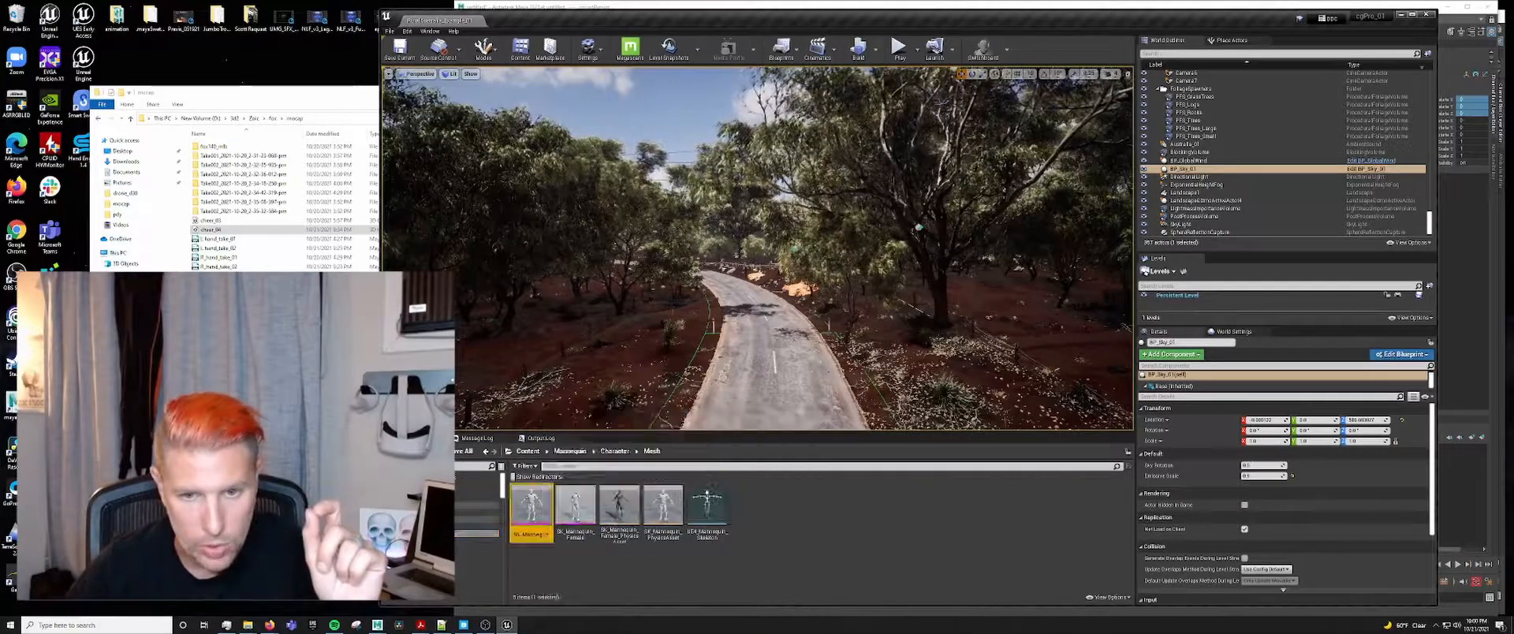
{"action": "double_click", "coordinate": [712, 509]}
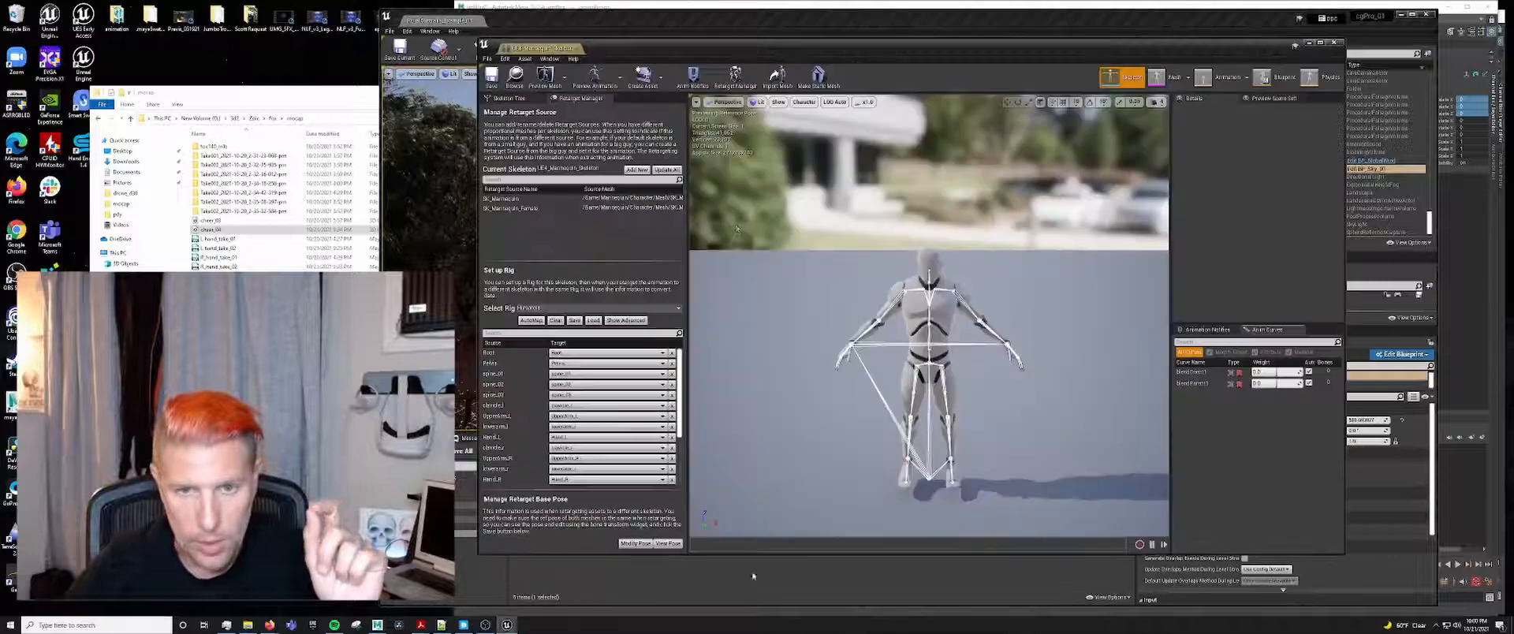
{"action": "left_click", "coordinate": [532, 308]}
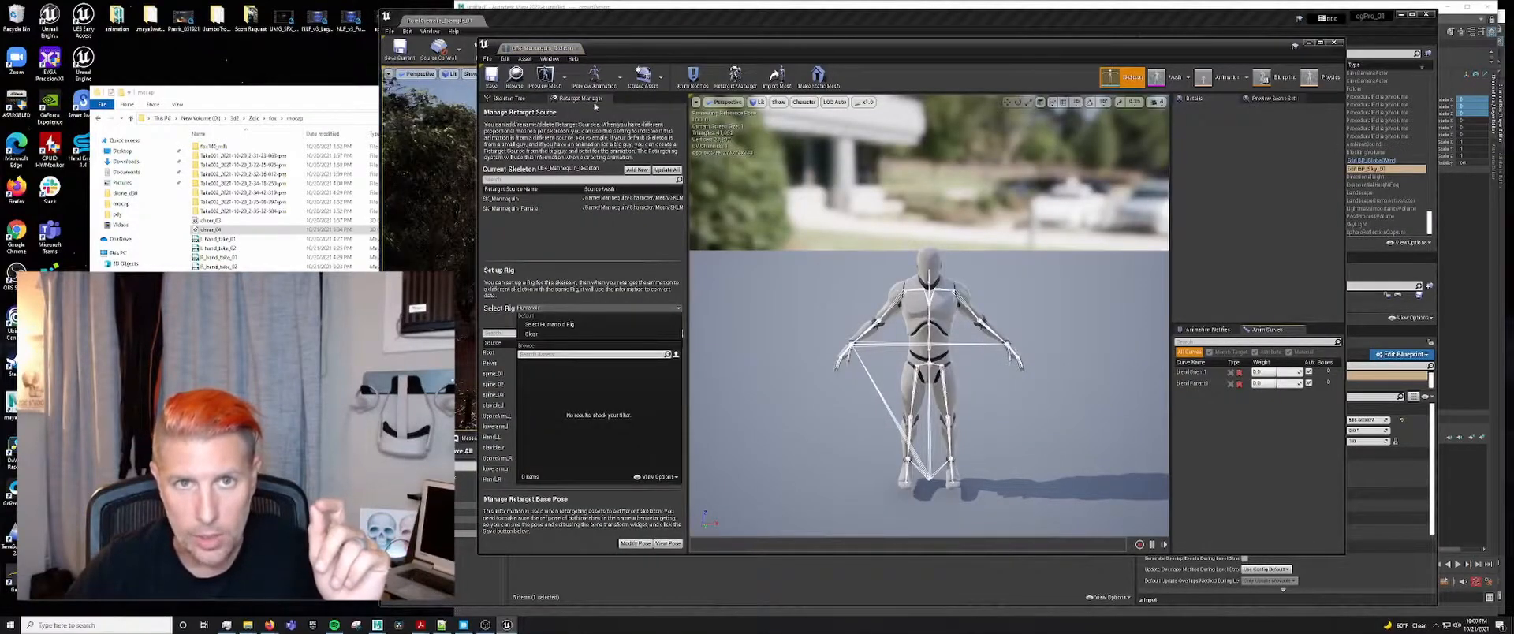
{"action": "left_click", "coordinate": [544, 326]}
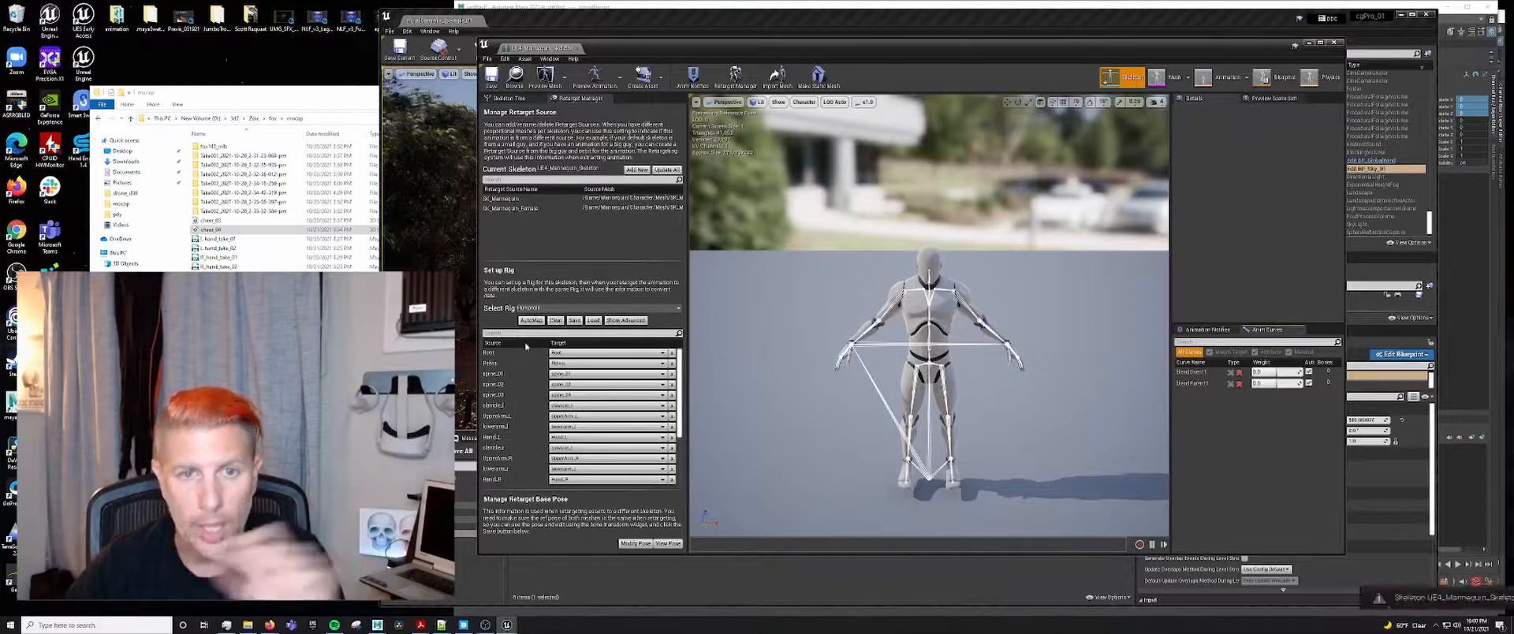
- Review the mannequin skeleton's bone mappings, close it, and return to the imported animation in the Animations folder
{"action": "scroll", "coordinate": [552, 422], "scroll_direction": "down", "scroll_amount": 2}
{"action": "scroll", "coordinate": [552, 420], "scroll_direction": "down", "scroll_amount": 2}
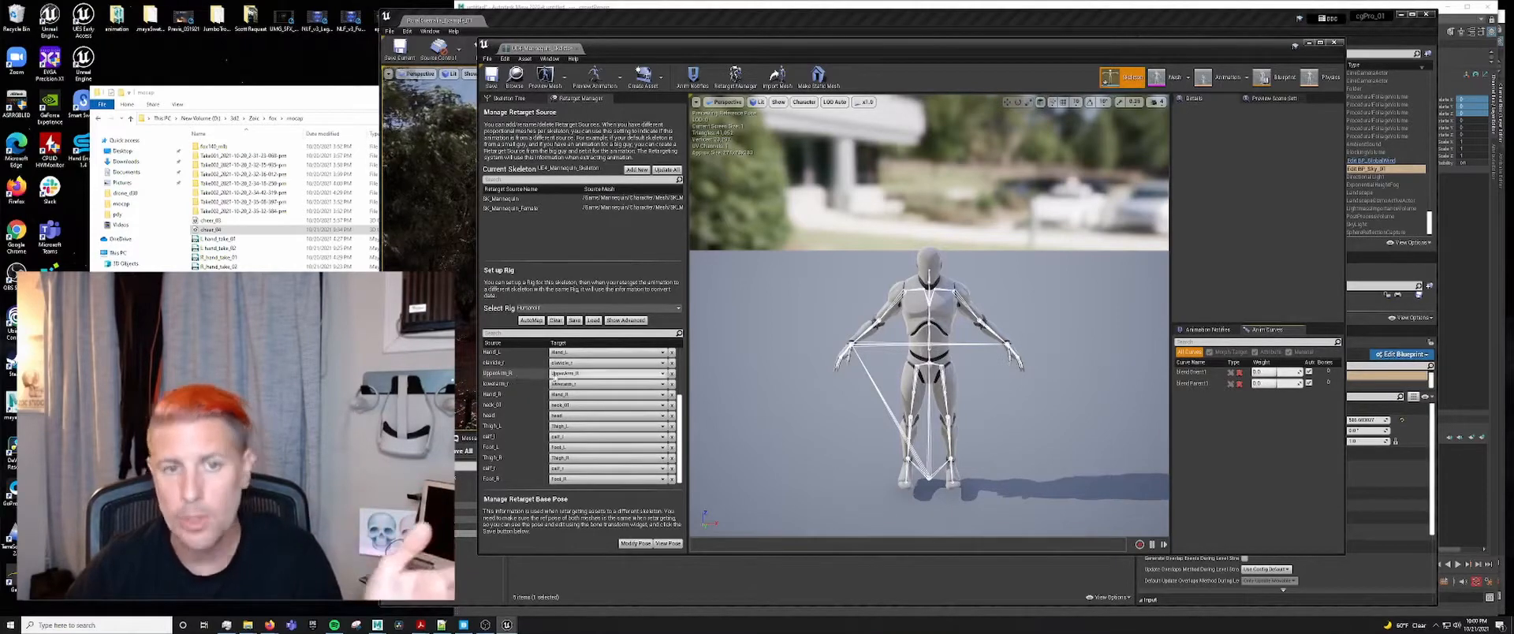
{"action": "left_click", "coordinate": [1334, 43]}
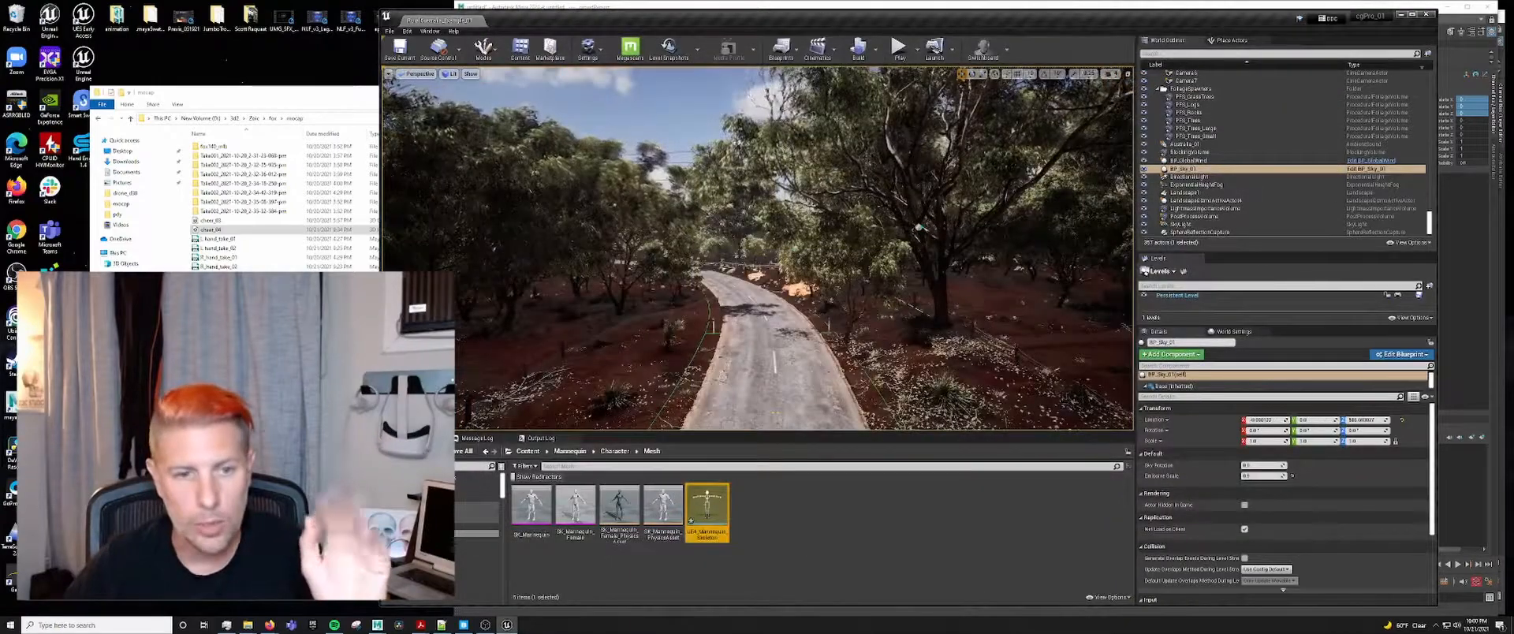
{"action": "left_click", "coordinate": [576, 509]}
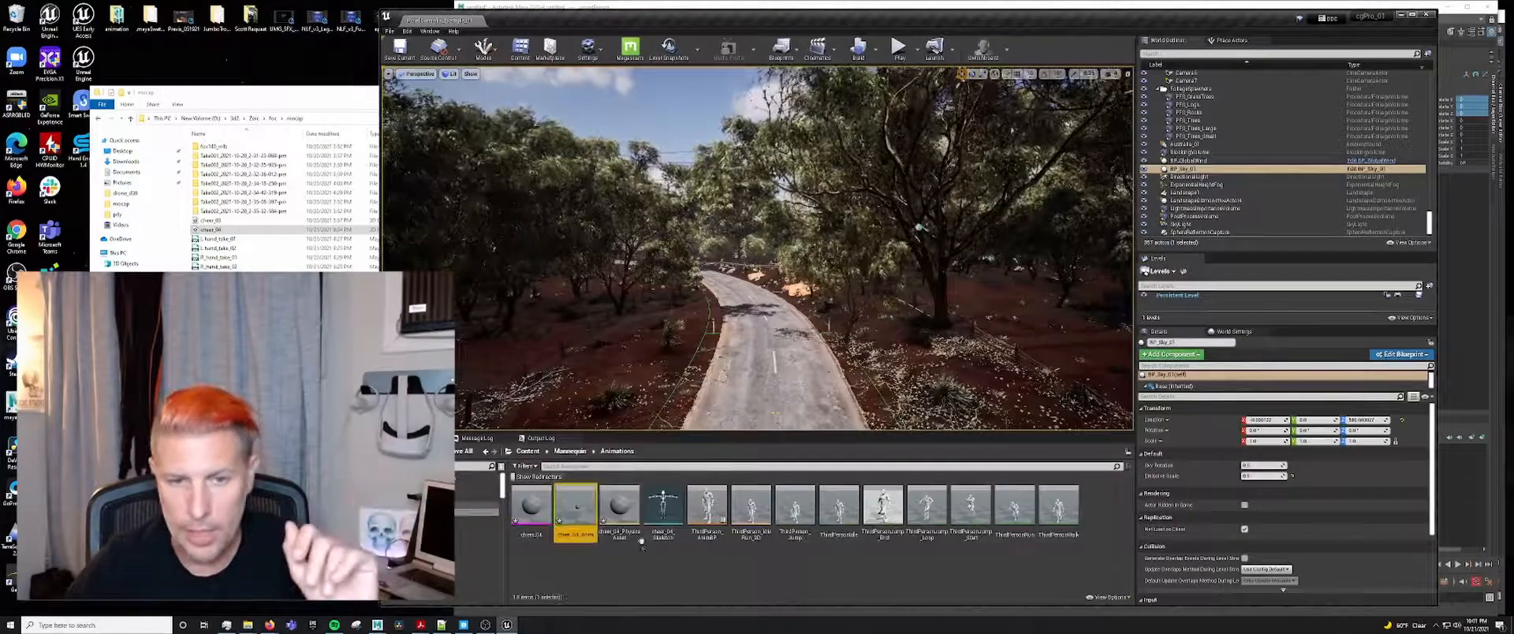
- Open the retargeting options for cheer_04_Anim and preview UE4_Mannequin_Skeleton as the target to examine its base pose
{"action": "right_click", "coordinate": [579, 534]}
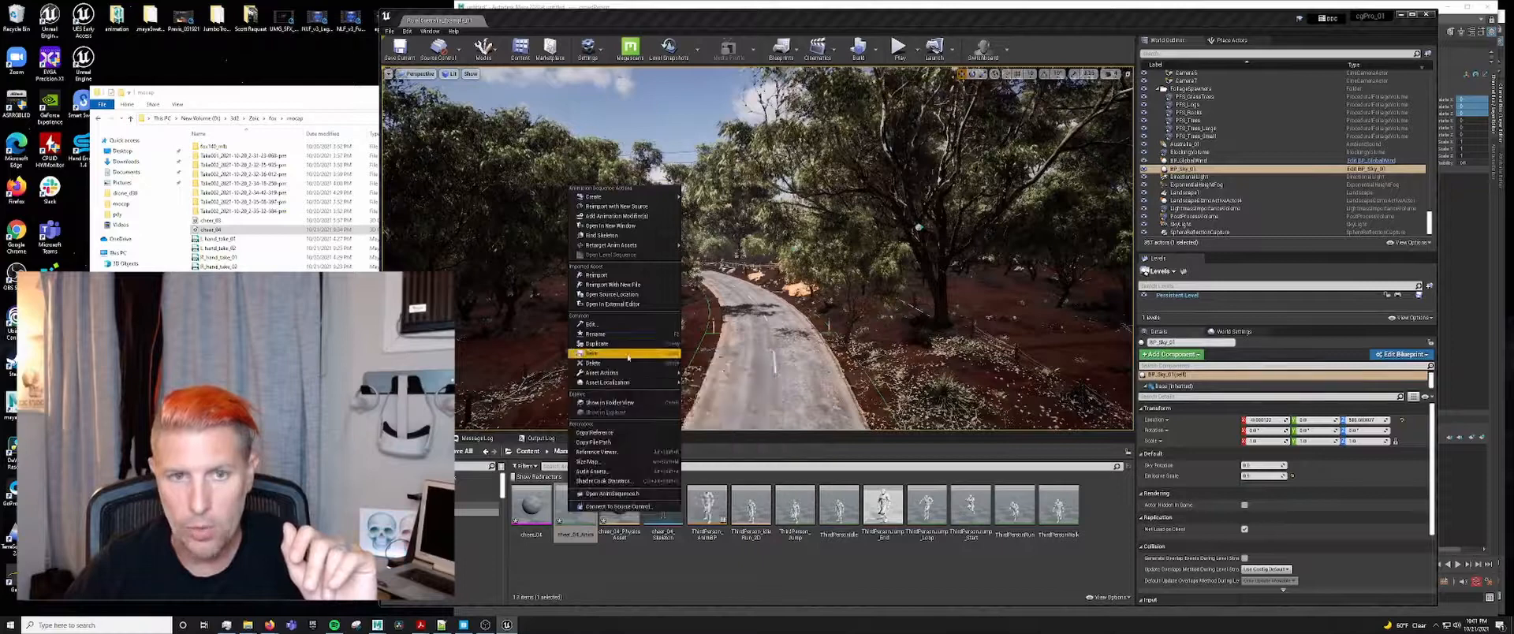
{"action": "mouse_move", "coordinate": [627, 245]}
{"action": "left_click", "coordinate": [741, 245]}
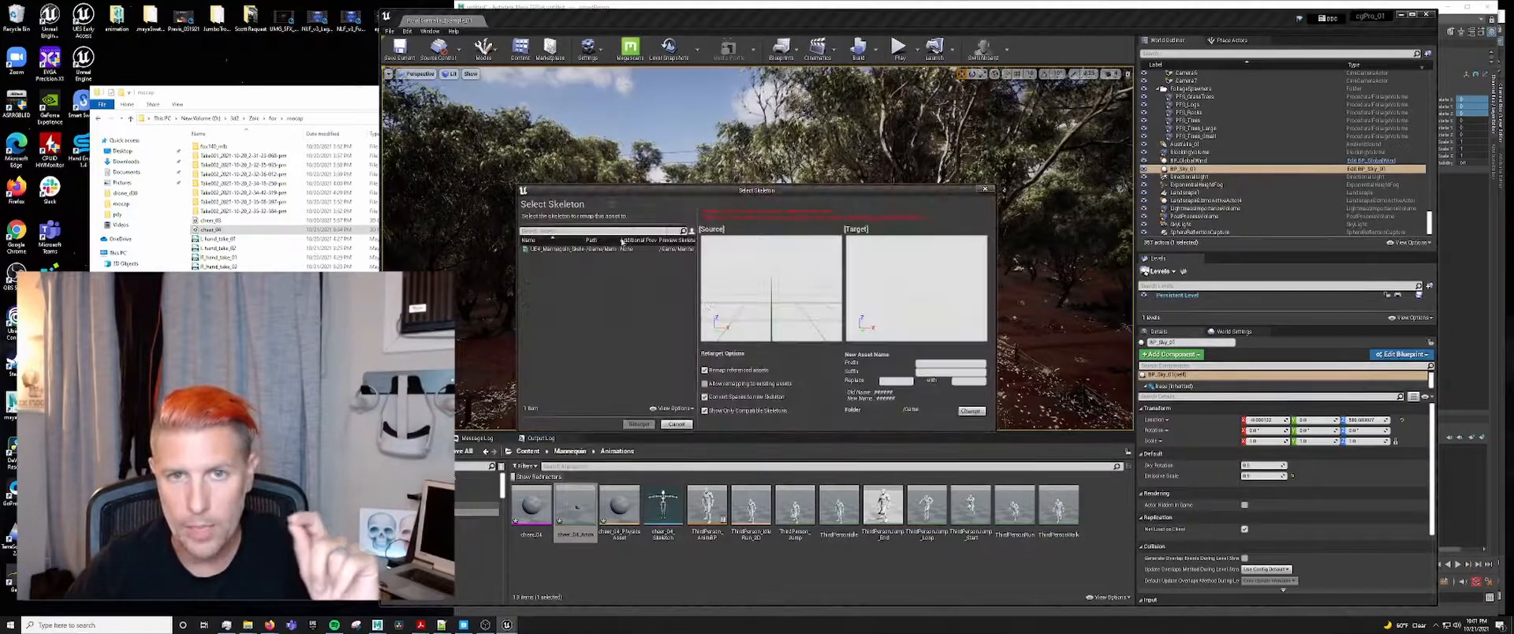
{"action": "left_click", "coordinate": [578, 250]}
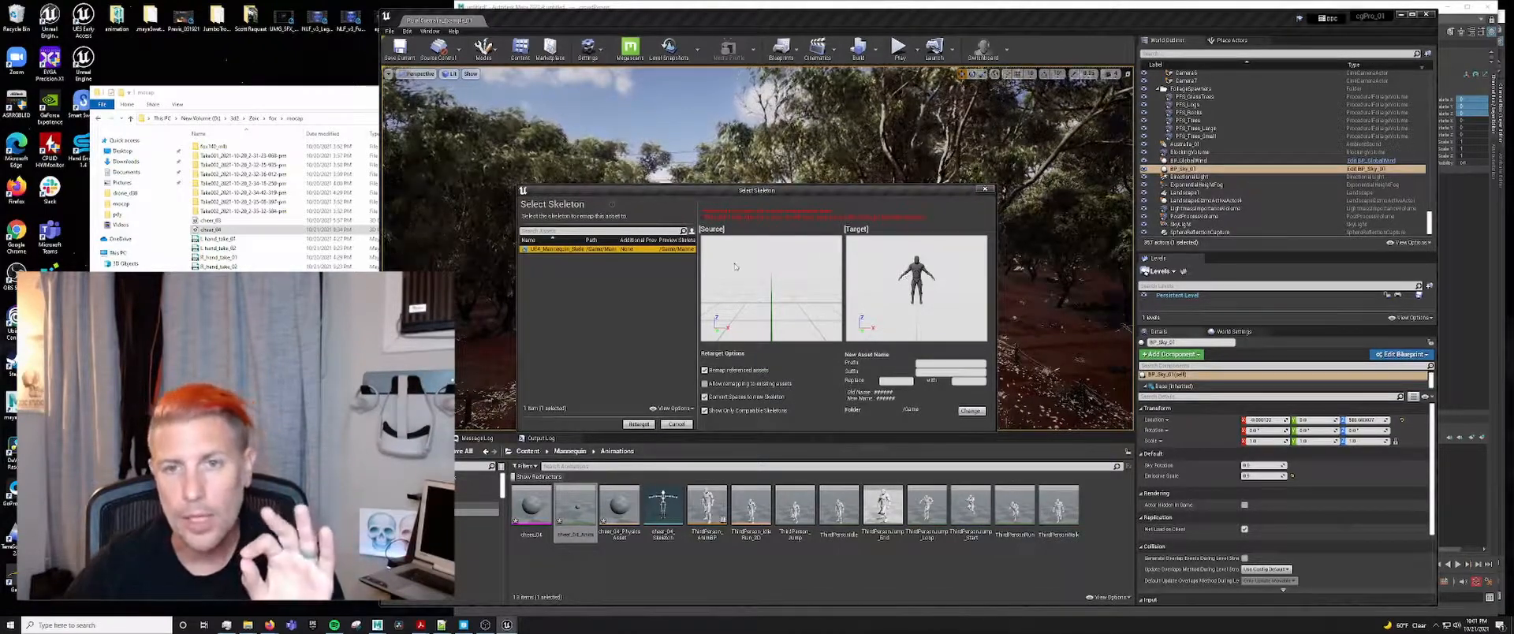
- Open the skeleton of cheer_04_Anim, compare its base pose with the mannequin's target pose, and dismiss the retargeting options
{"action": "double_click", "coordinate": [580, 513]}
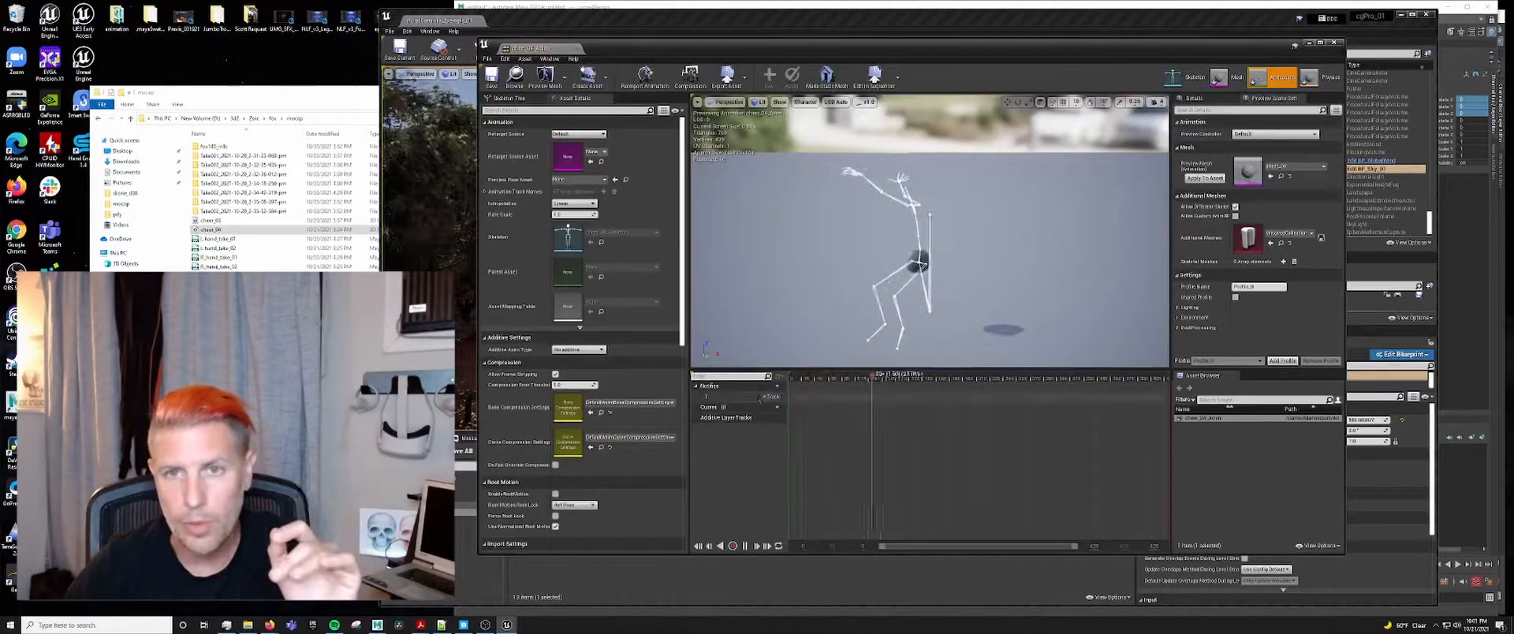
{"action": "left_click", "coordinate": [1187, 77]}
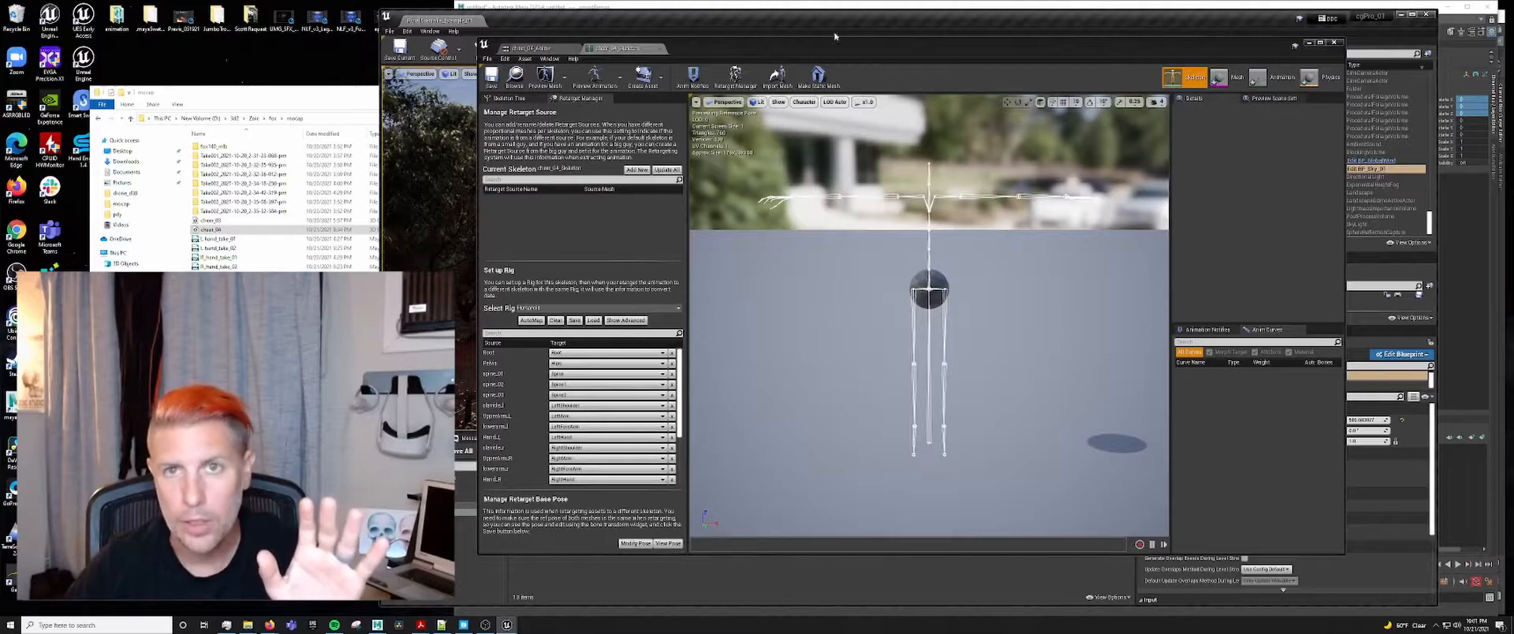
{"action": "left_click_drag", "start_coordinate": [834, 45], "coordinate": [847, 23]}
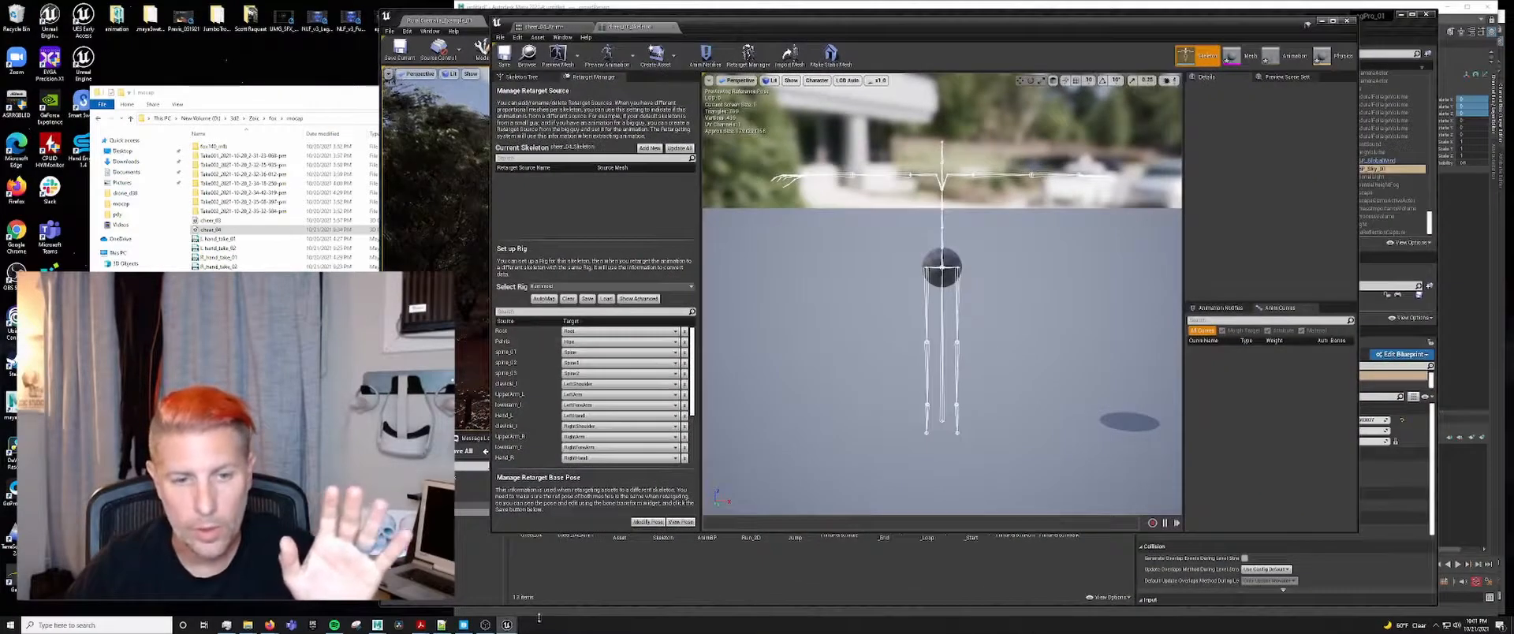
{"action": "left_click", "coordinate": [514, 629]}
{"action": "left_click", "coordinate": [516, 591]}
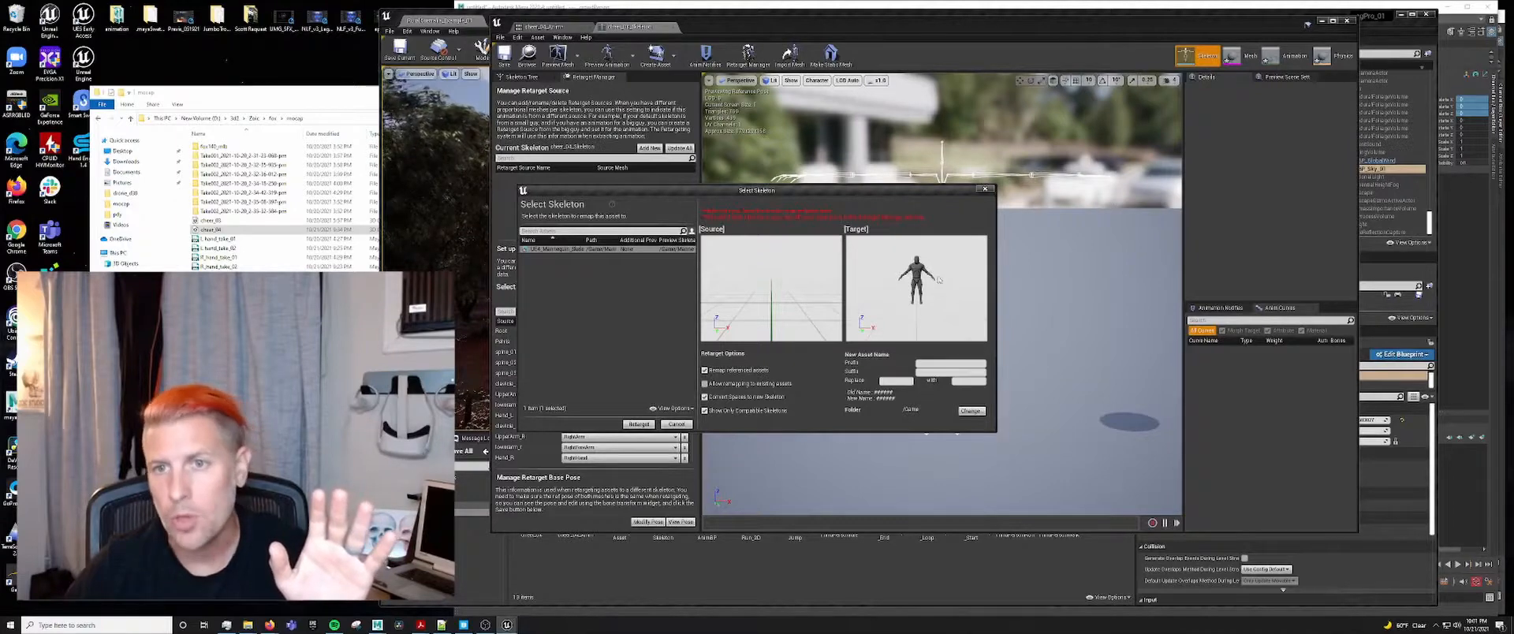
{"action": "left_click_drag", "start_coordinate": [929, 188], "coordinate": [979, 230]}
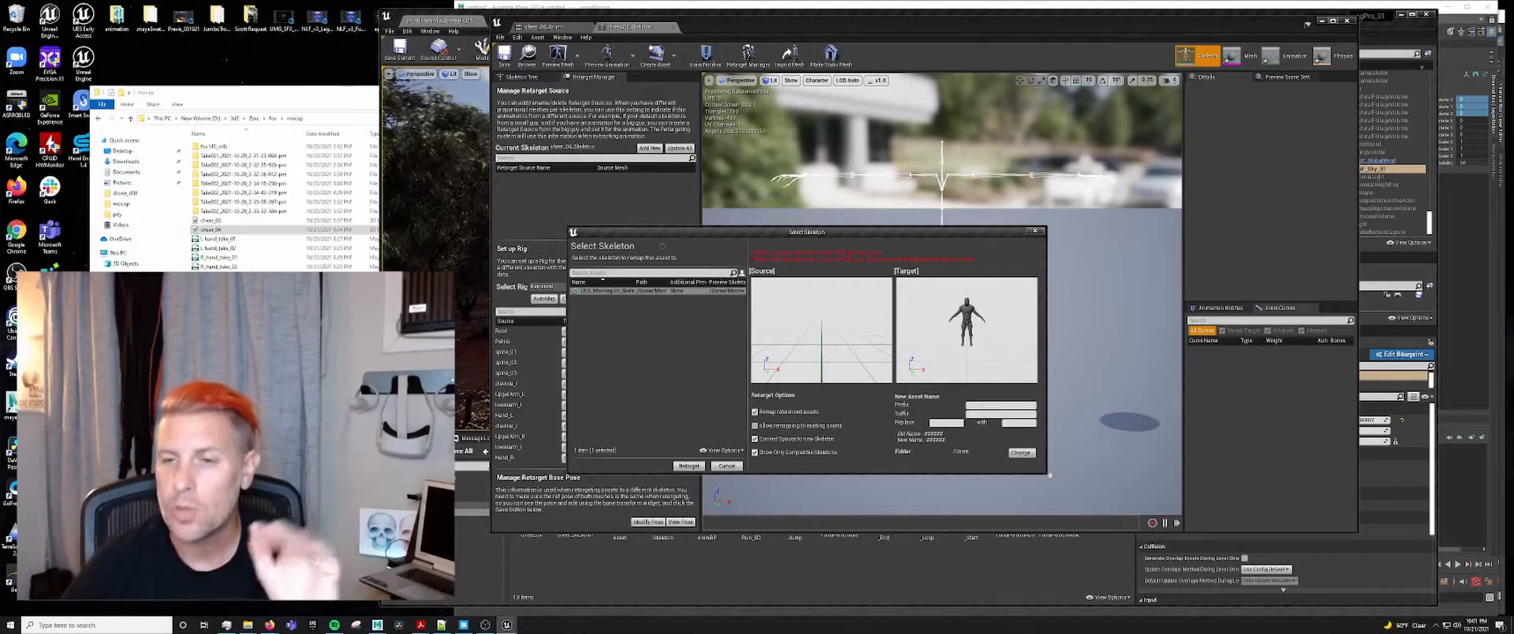
{"action": "left_click", "coordinate": [1037, 232]}
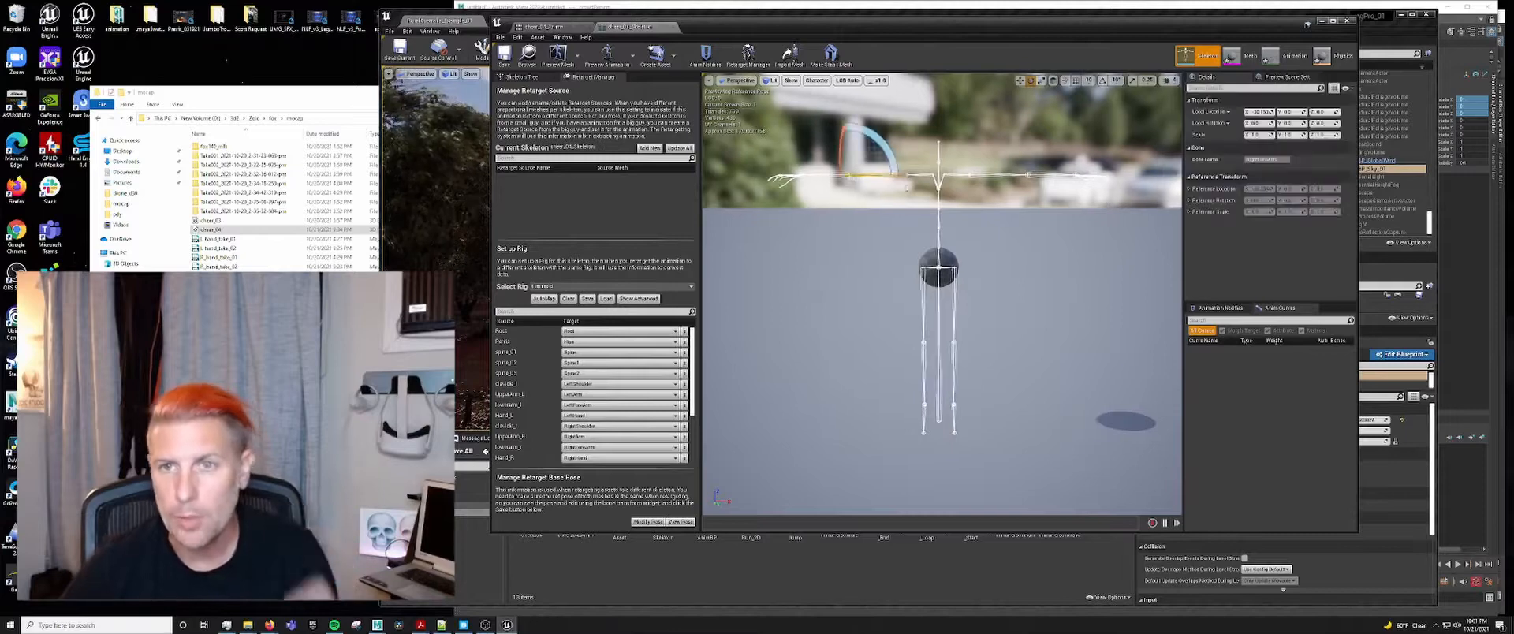
- Rotate the imported skeleton's left and right arm bones downward from the T-pose to match the mannequin's A-pose
{"action": "left_click_drag", "start_coordinate": [888, 140], "coordinate": [946, 177]}
{"action": "key", "text": "ctrl+z"}
{"action": "left_click", "coordinate": [963, 178]}
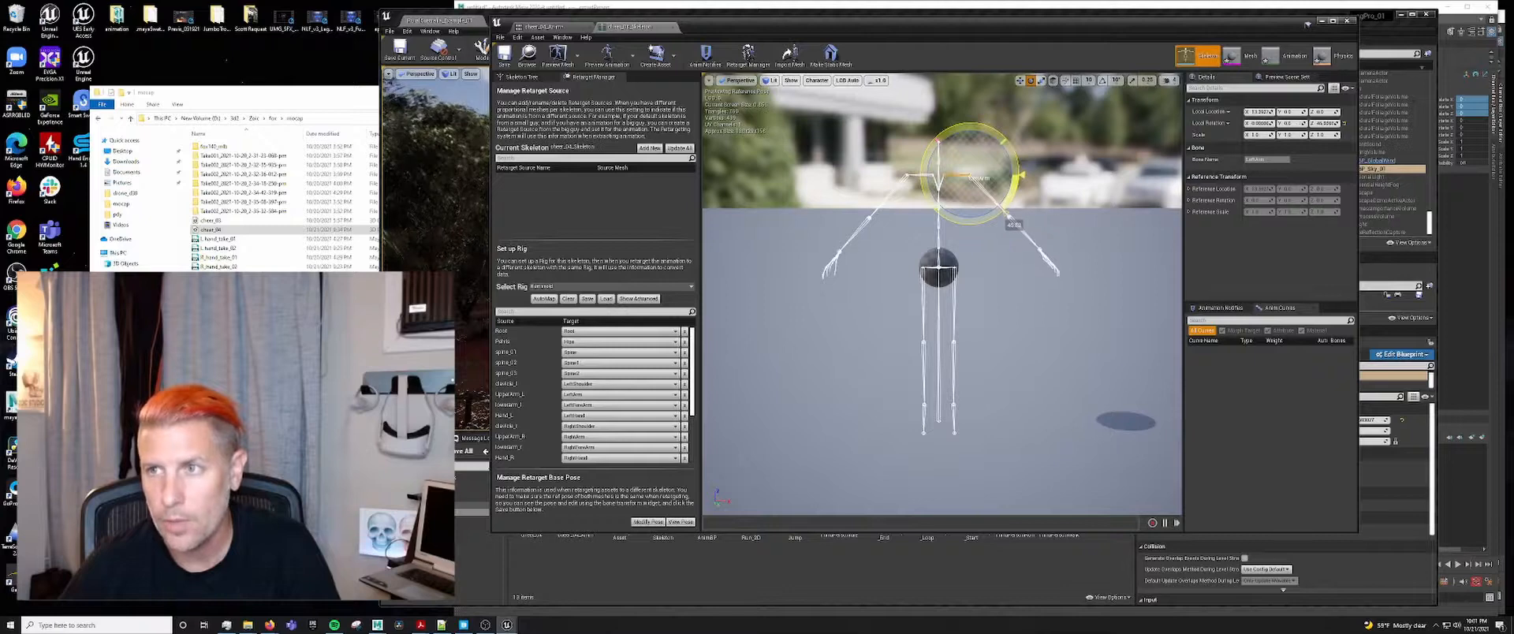
{"action": "left_click_drag", "start_coordinate": [946, 177], "coordinate": [947, 179]}
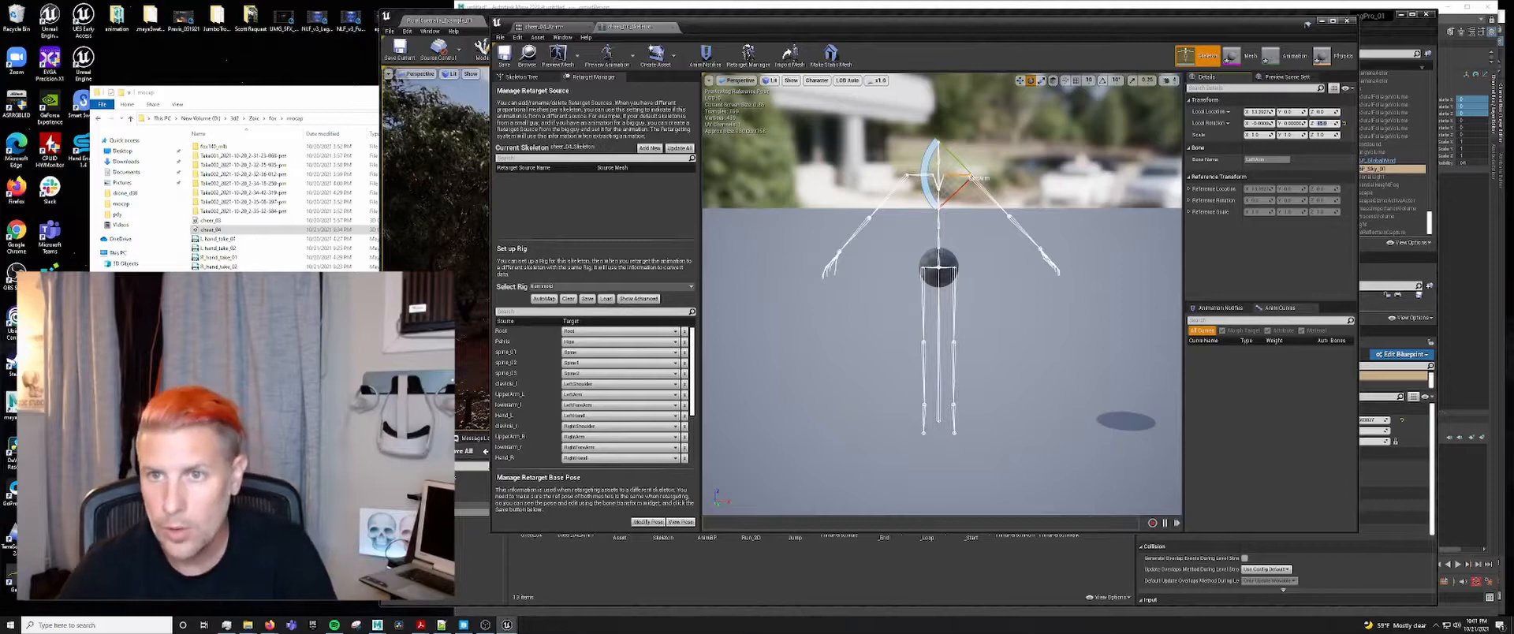
{"action": "left_click", "coordinate": [929, 182]}
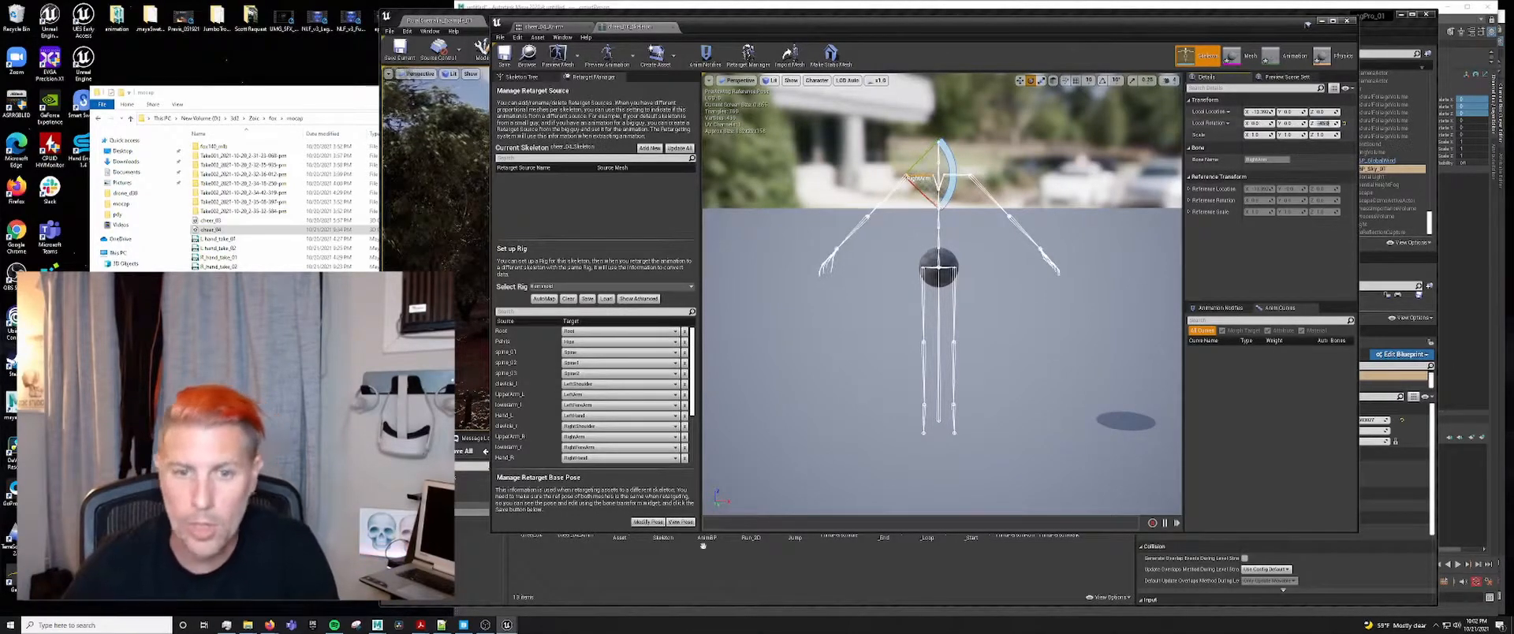
- Set the skeleton's retarget base pose to the current pose, and save and close the skeleton
{"action": "left_click", "coordinate": [646, 522]}
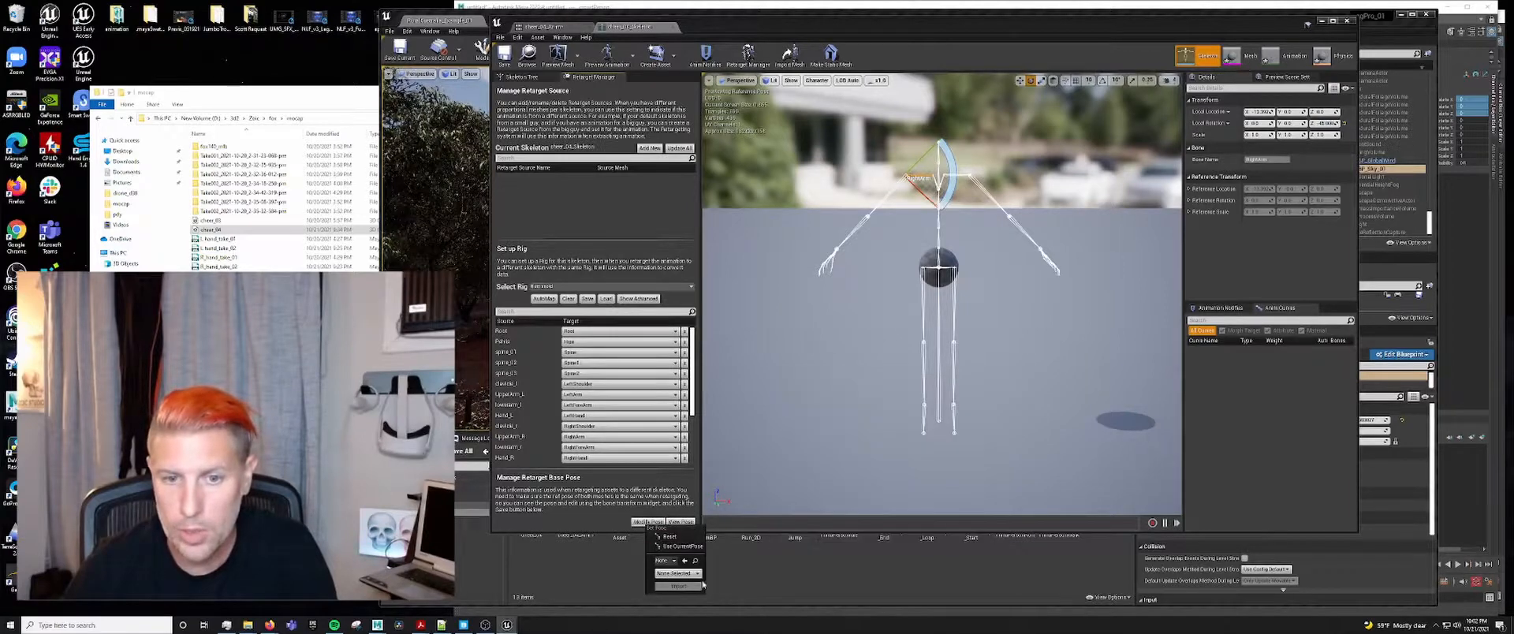
{"action": "left_click", "coordinate": [684, 547]}
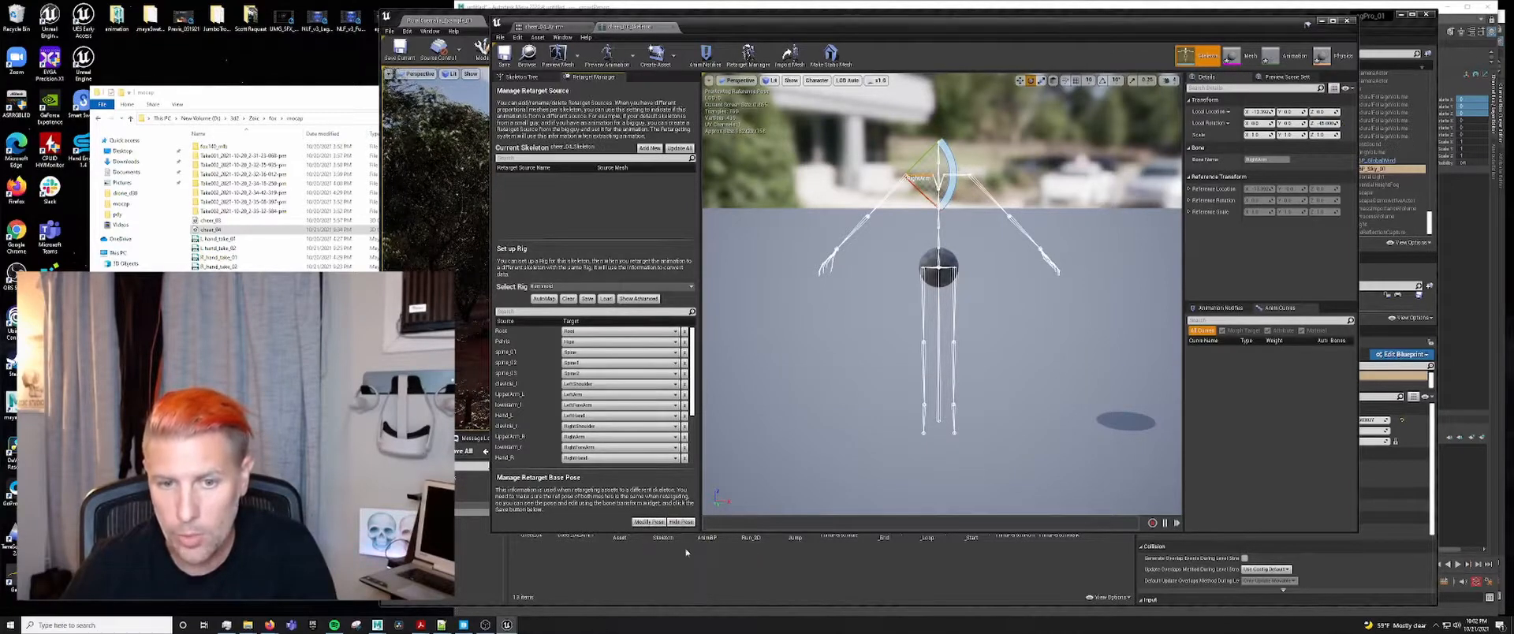
{"action": "left_click", "coordinate": [505, 56]}
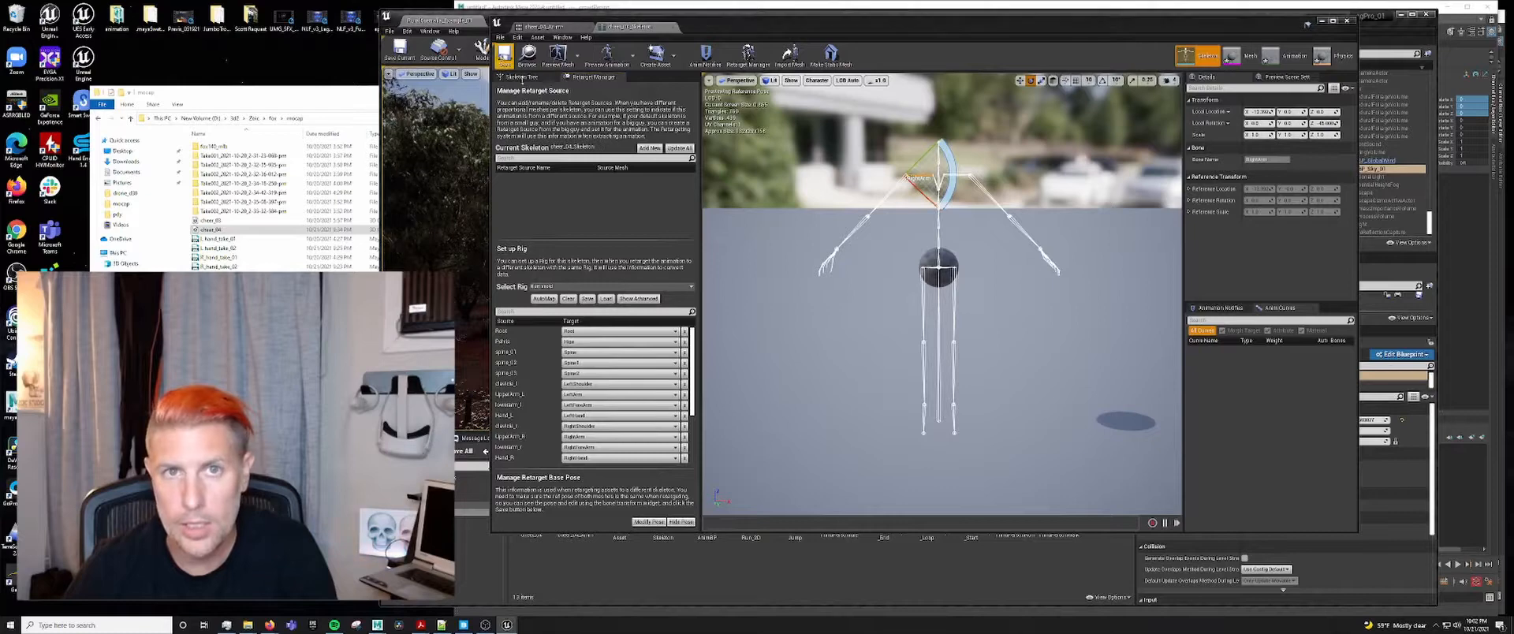
{"action": "left_click", "coordinate": [1347, 24]}
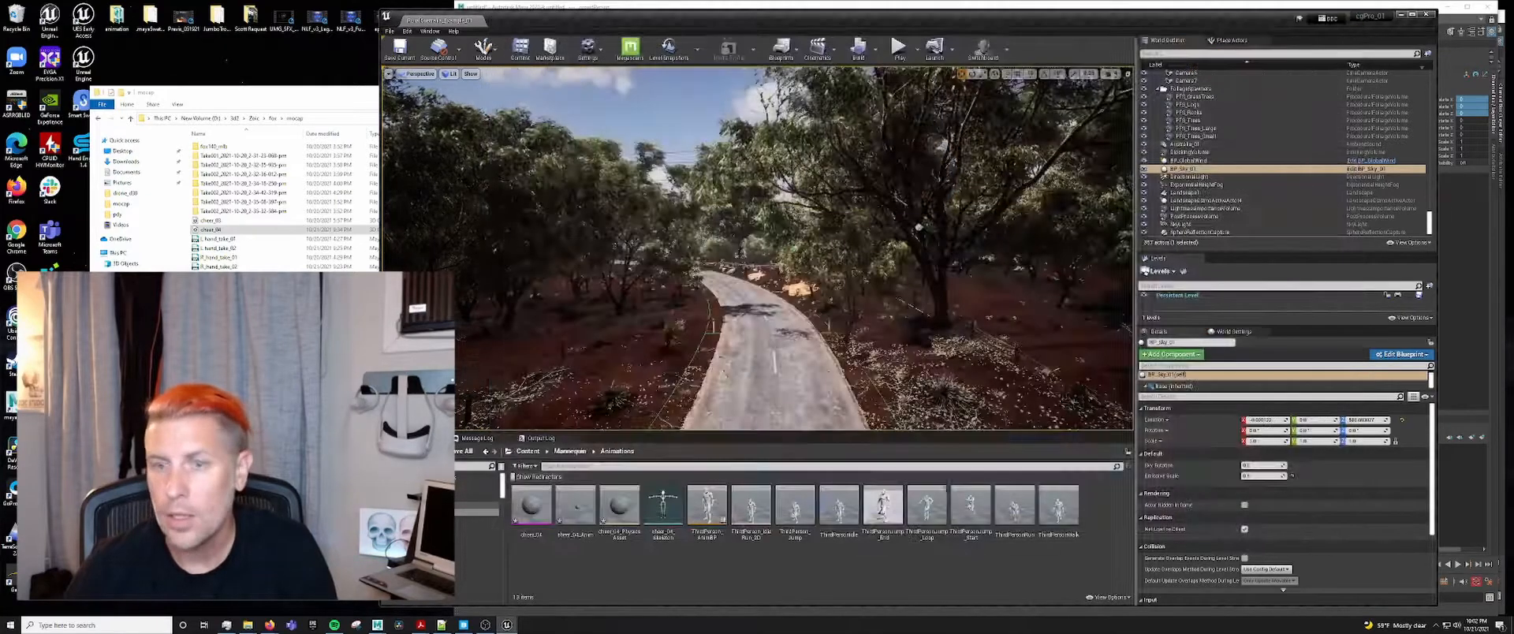
- Retarget a duplicate of cheer_04_Anim to UE4_Mannequin_Skeleton, storing it in the Mannequin/Animations folder
{"action": "left_click", "coordinate": [575, 509]}
{"action": "right_click", "coordinate": [577, 512]}
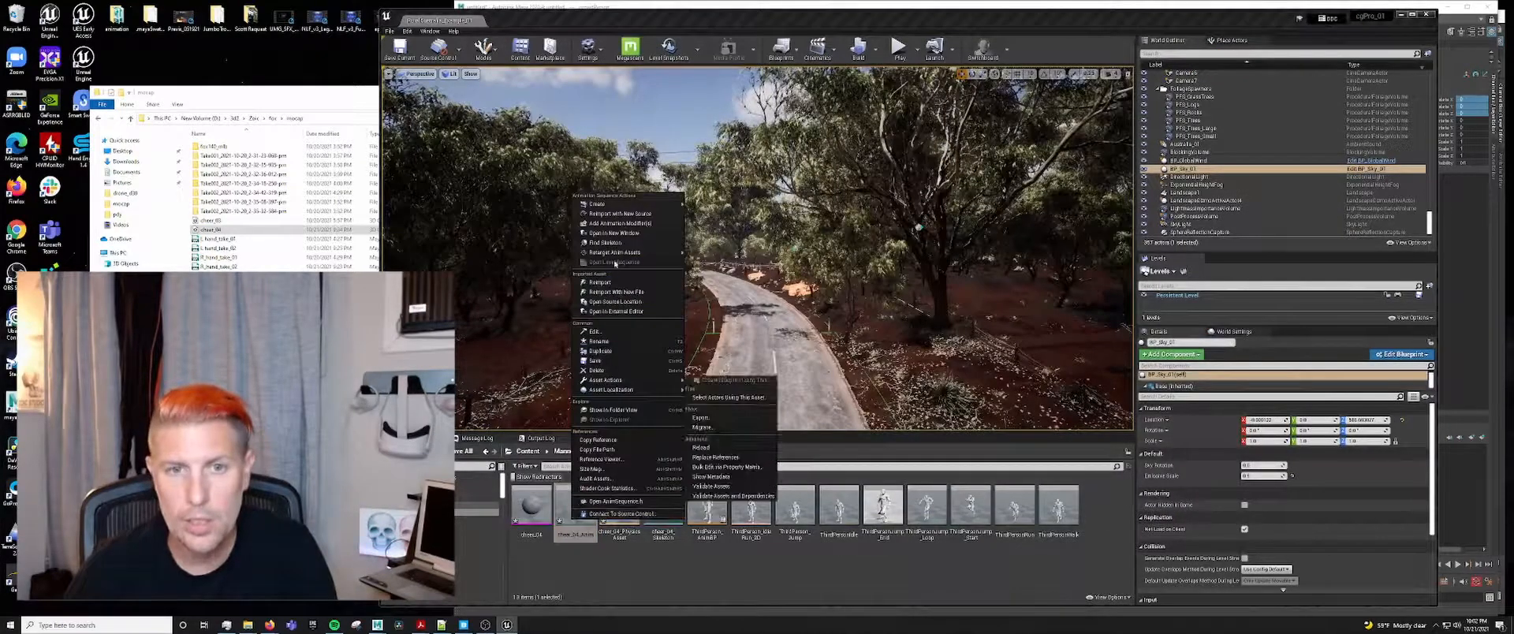
{"action": "left_click", "coordinate": [820, 260]}
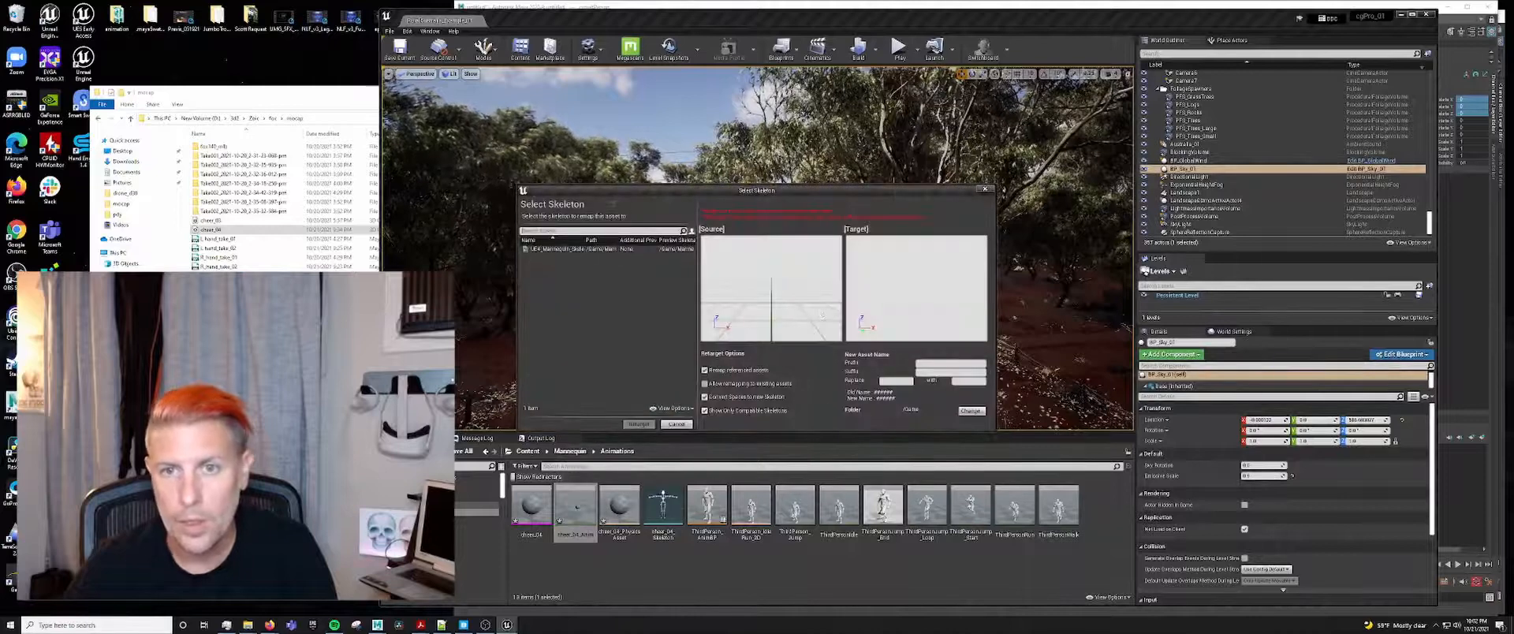
{"action": "left_click", "coordinate": [595, 249]}
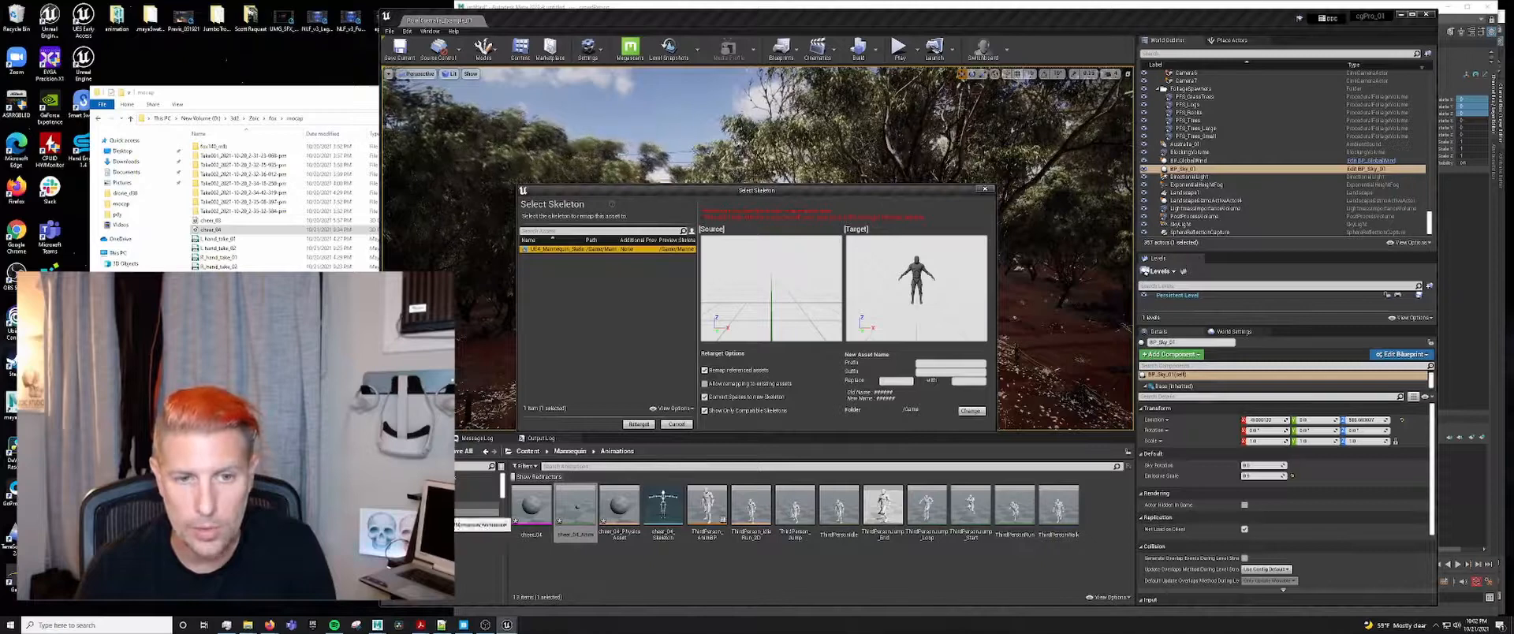
{"action": "left_click", "coordinate": [970, 410]}
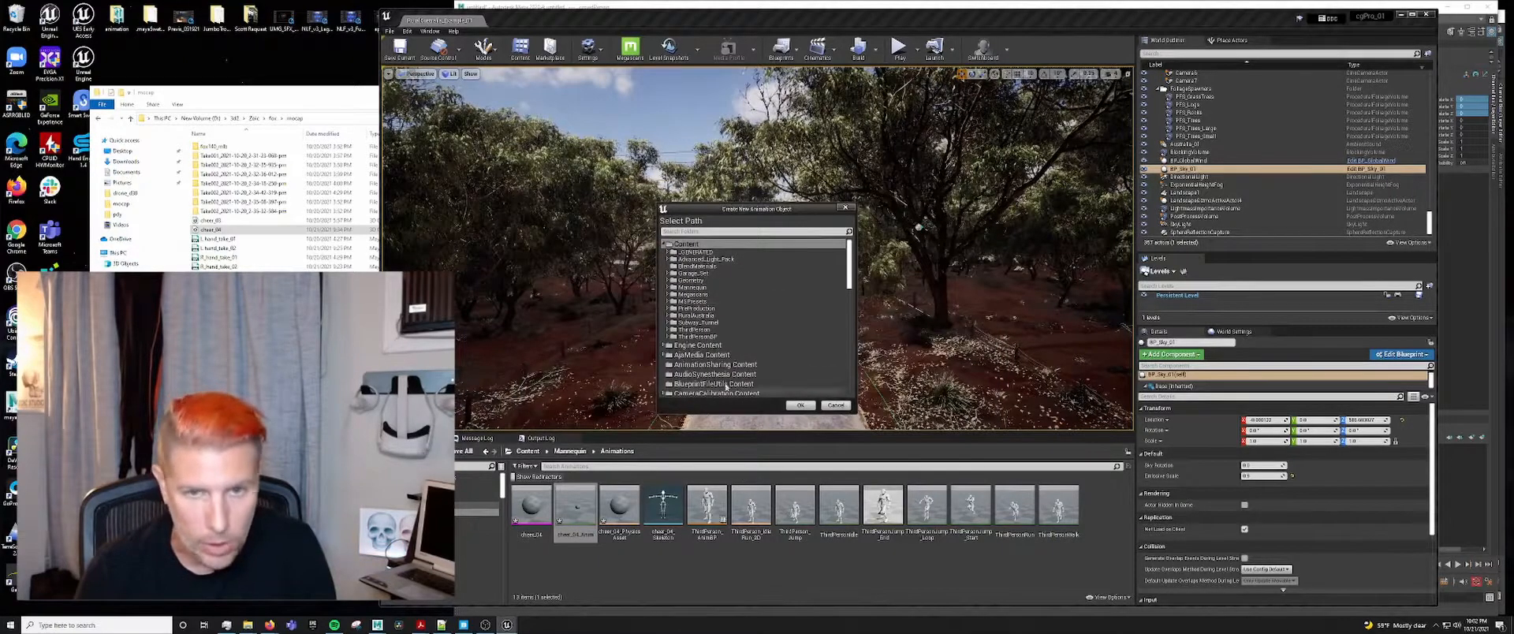
{"action": "double_click", "coordinate": [692, 287]}
{"action": "left_click", "coordinate": [691, 294]}
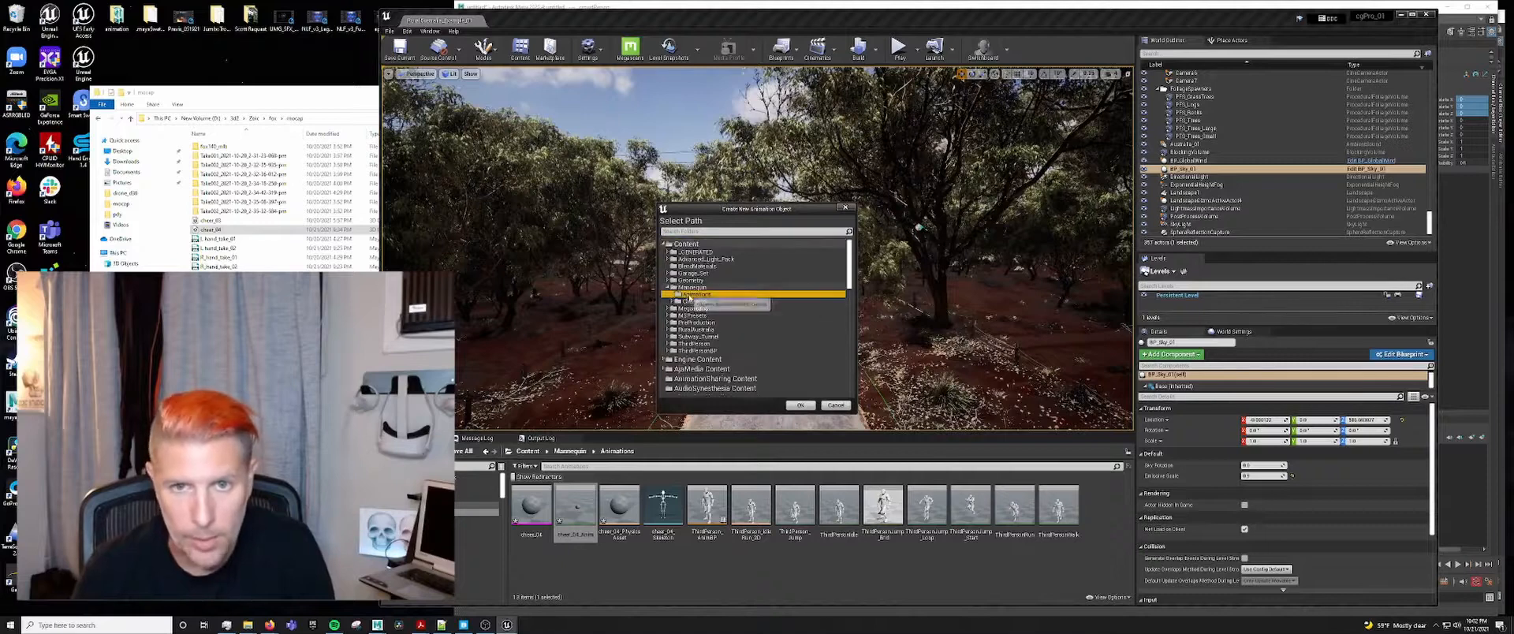
{"action": "left_click", "coordinate": [799, 405]}
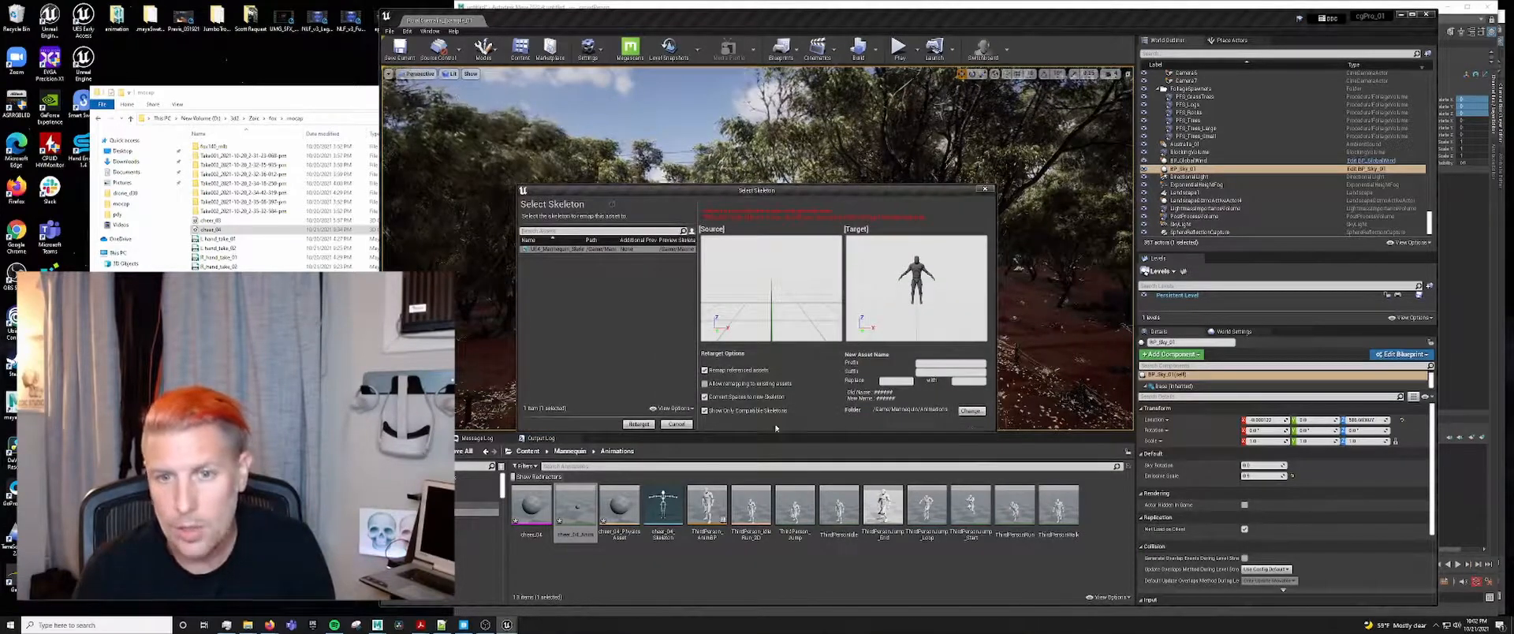
{"action": "left_click", "coordinate": [639, 424]}
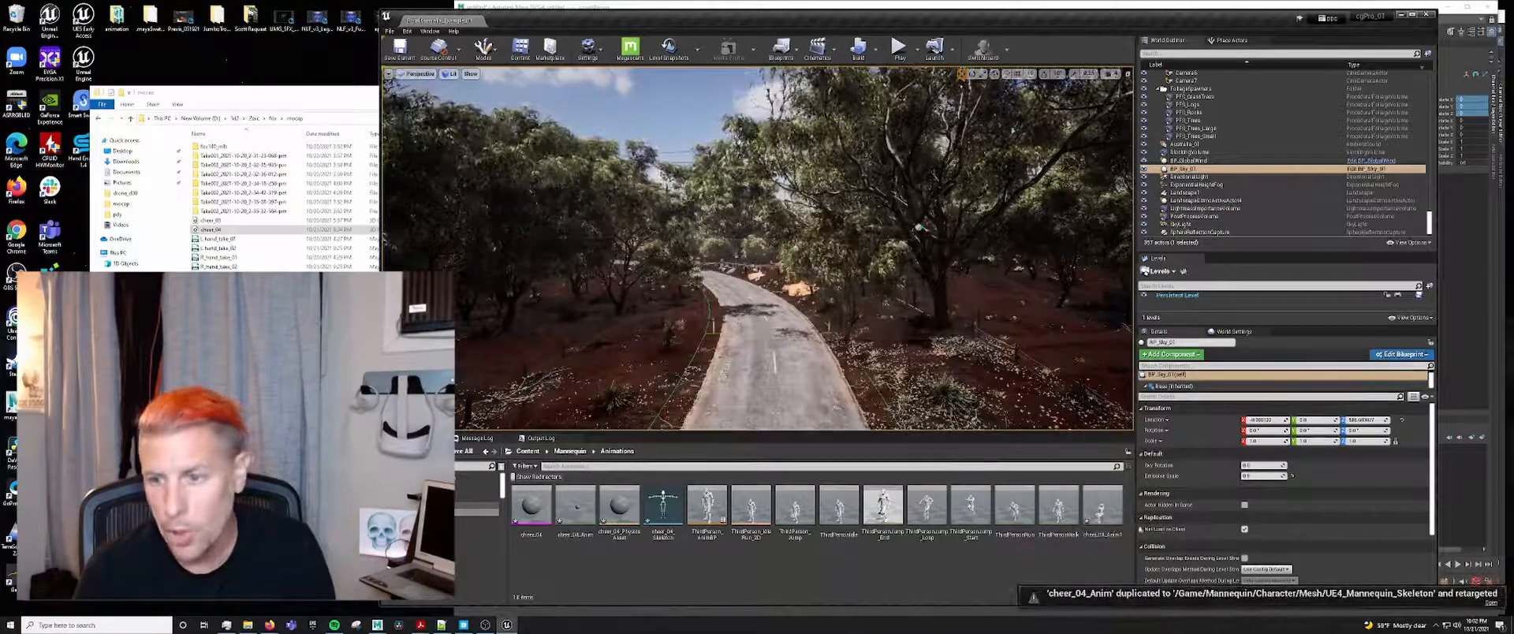
- Open the retargeted animation and examine the mannequin's body and arm motion up close
{"action": "double_click", "coordinate": [1103, 505]}
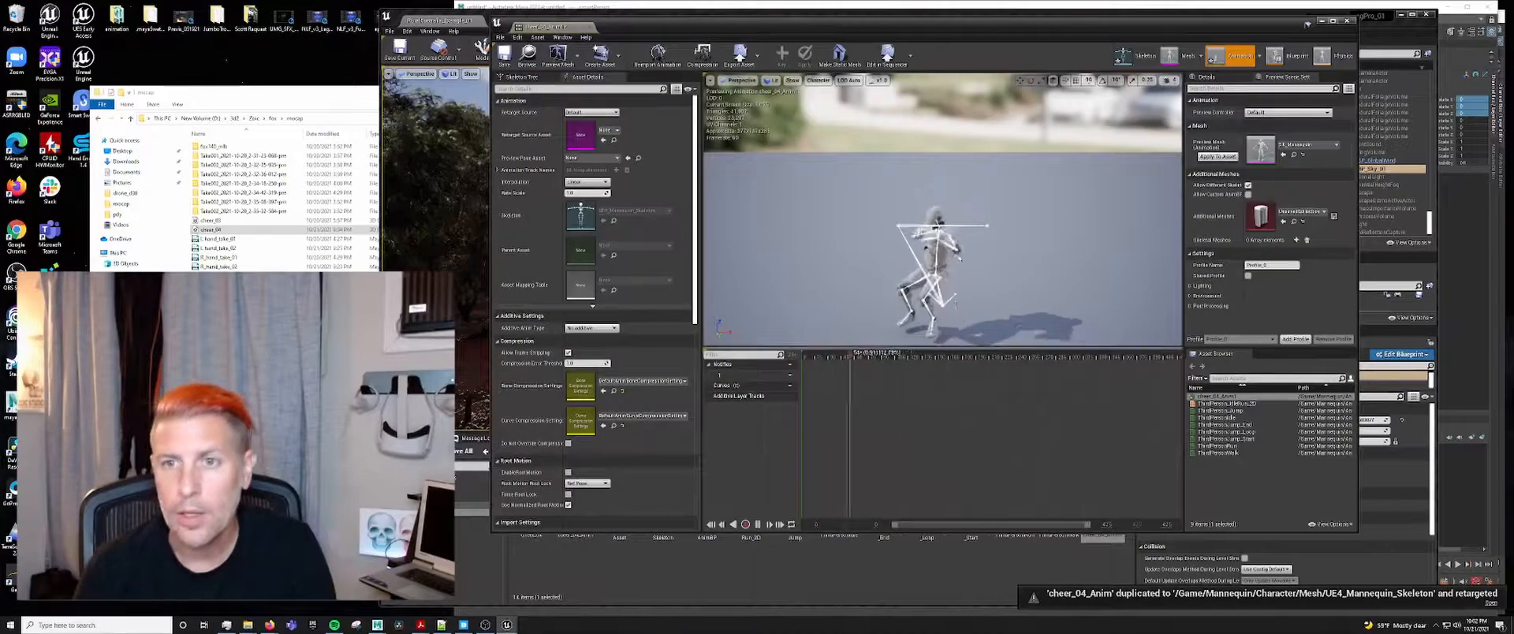
{"action": "left_click_drag", "start_coordinate": [955, 304], "coordinate": [925, 234], "text": "alt"}
{"action": "scroll", "coordinate": [1000, 230], "scroll_direction": "up", "scroll_amount": 4}
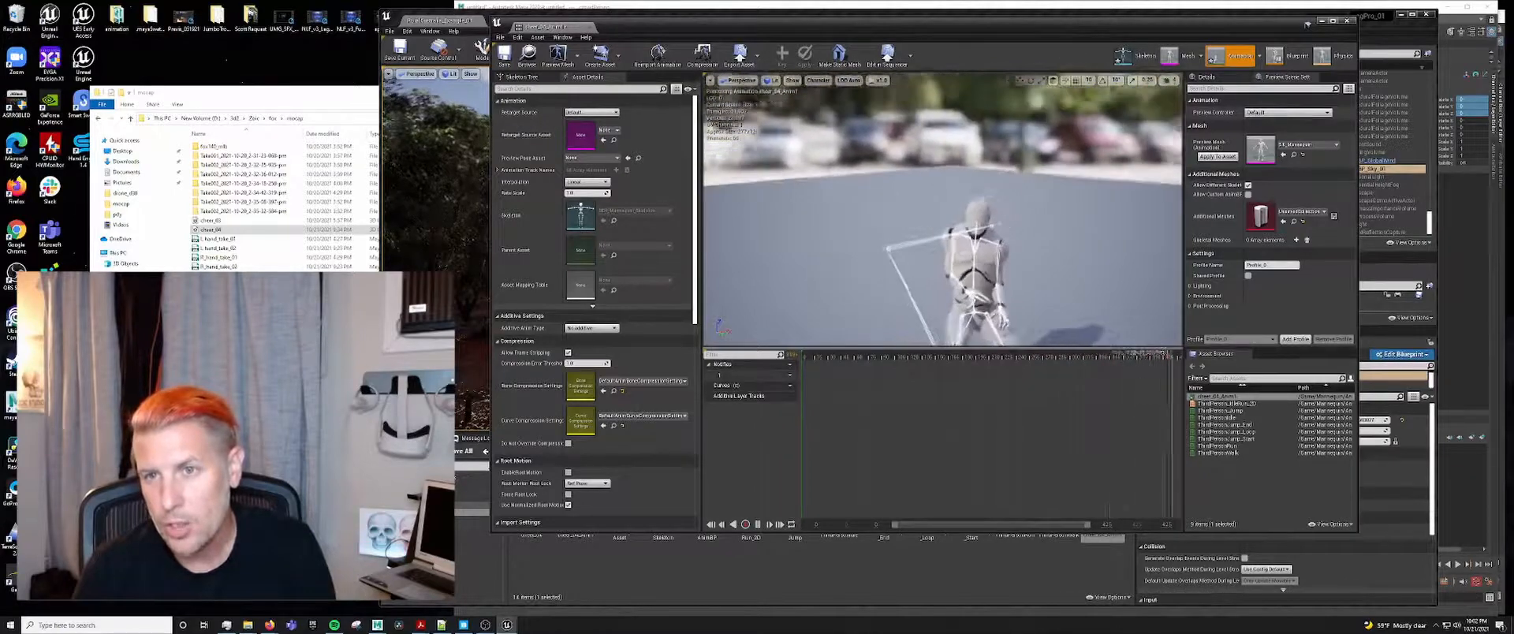